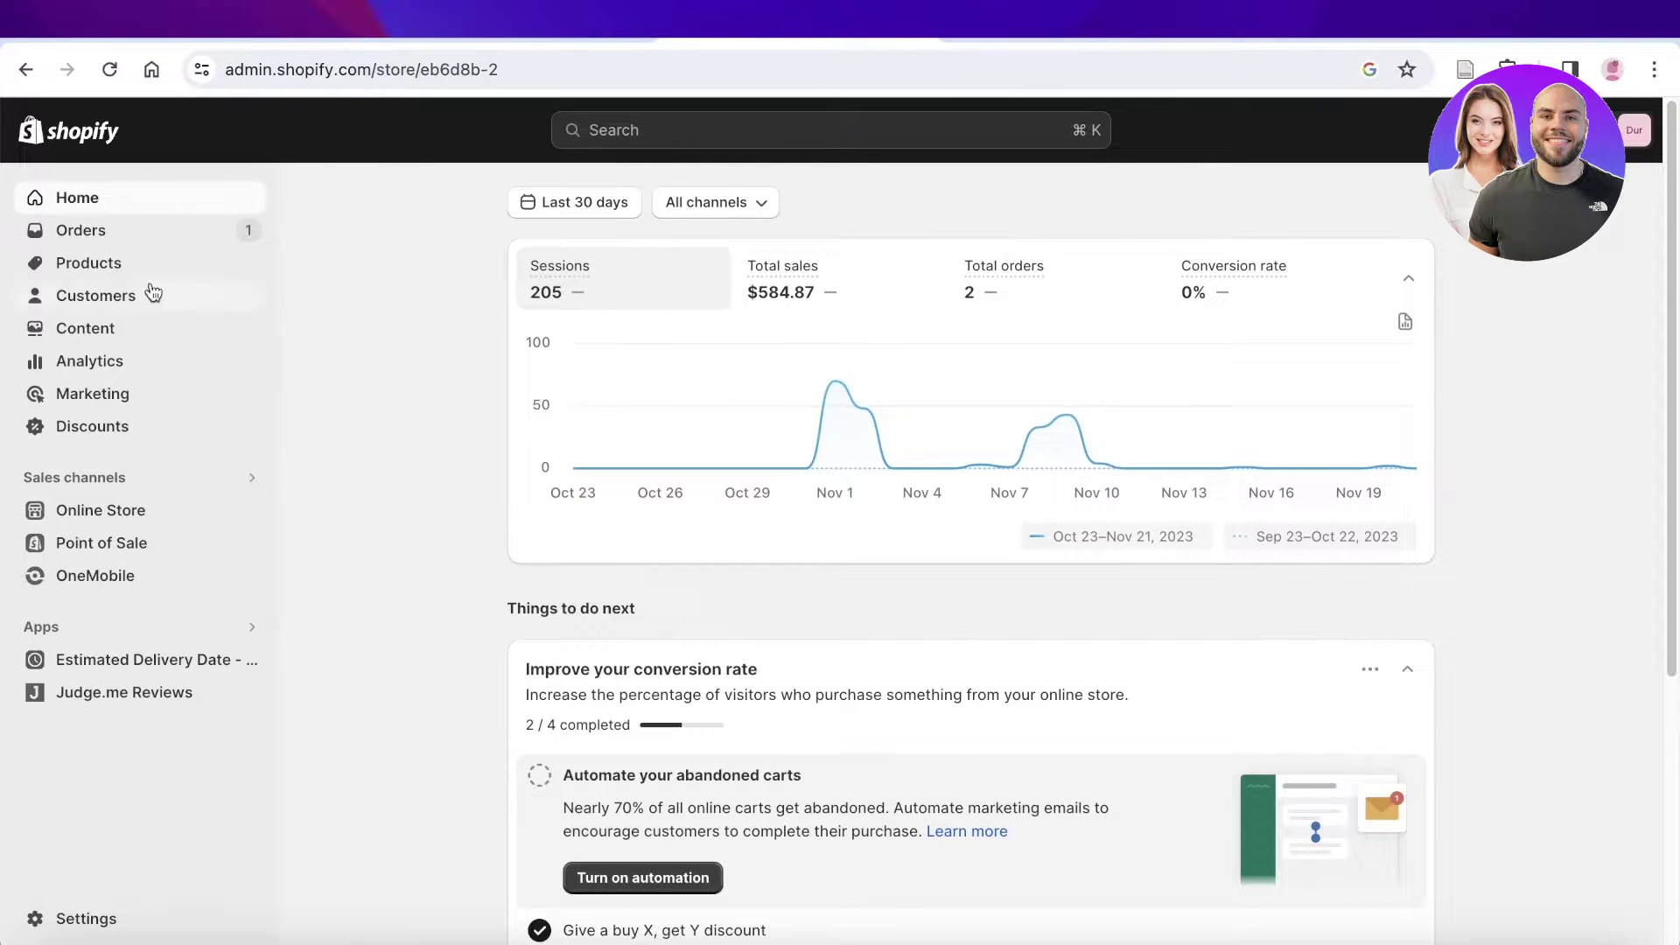
Go to the Products page listing the store's seven active products.
left_click(88, 273)
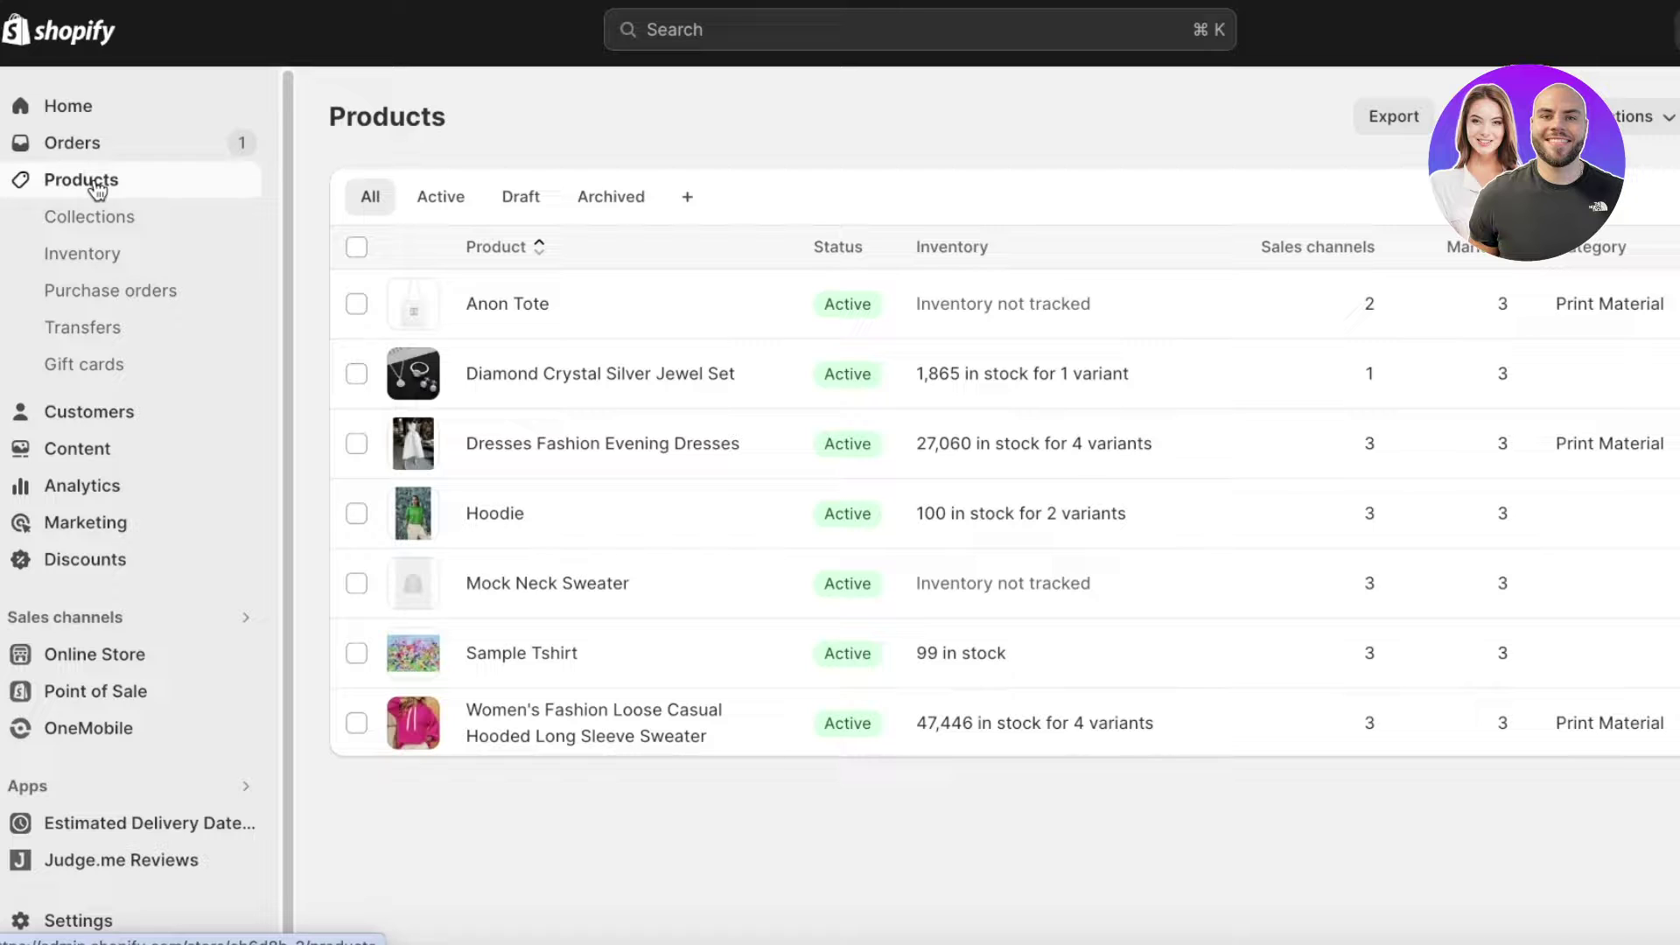
Start a new product titled 'Demo Ebook'.
left_click(1626, 109)
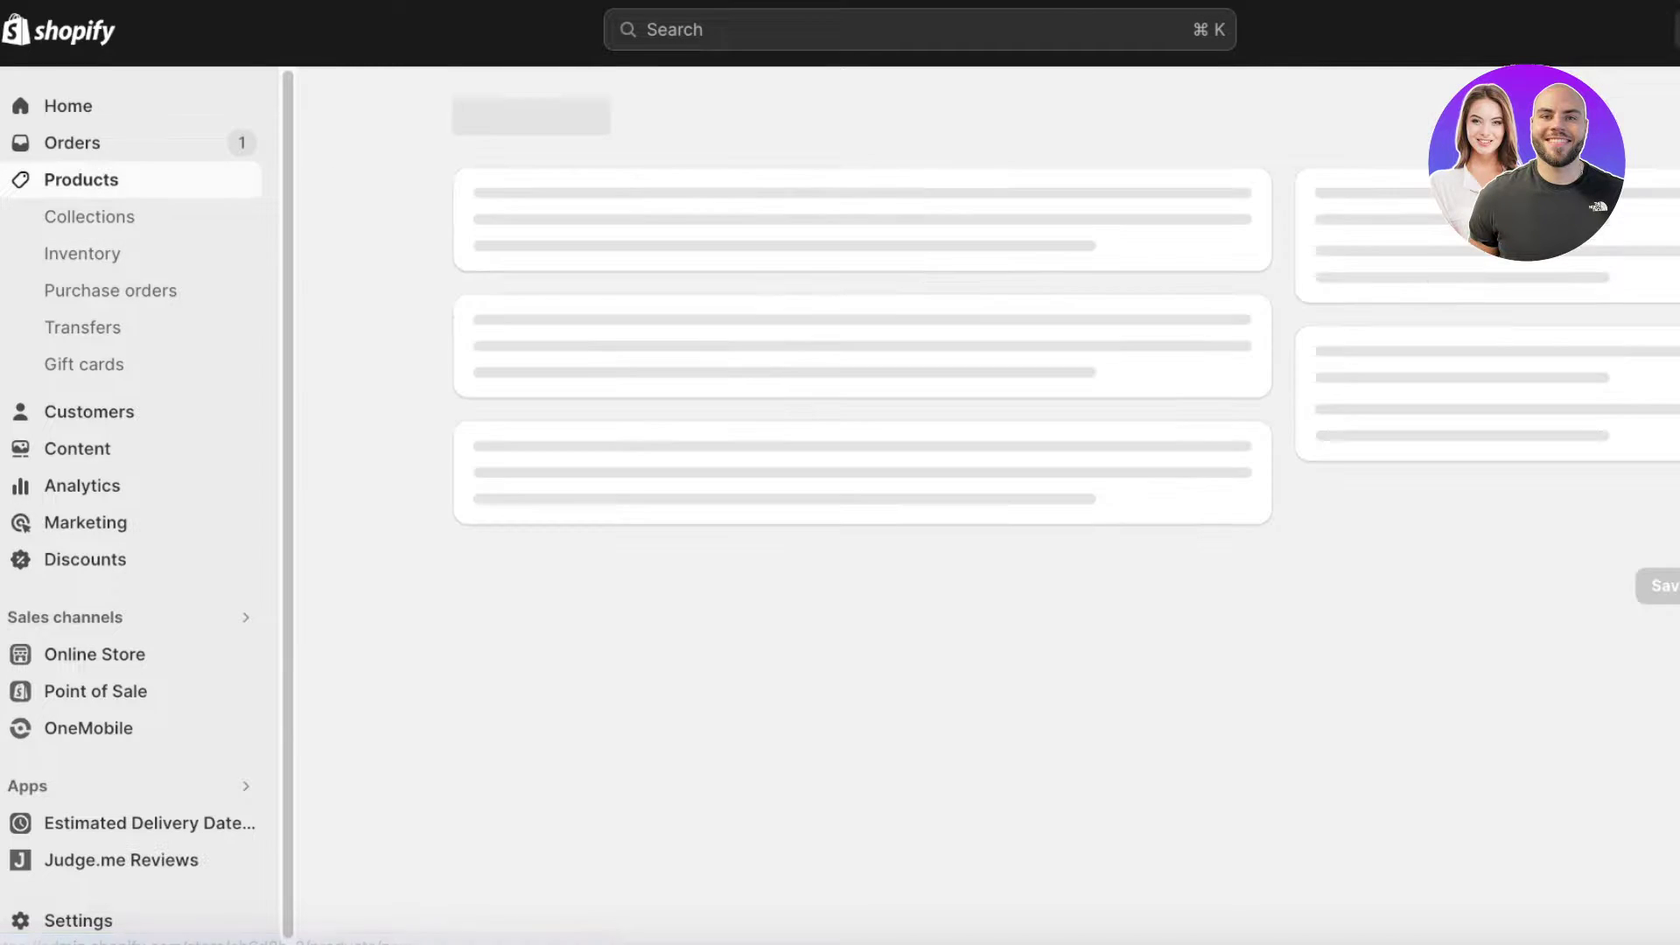
left_click(954, 254)
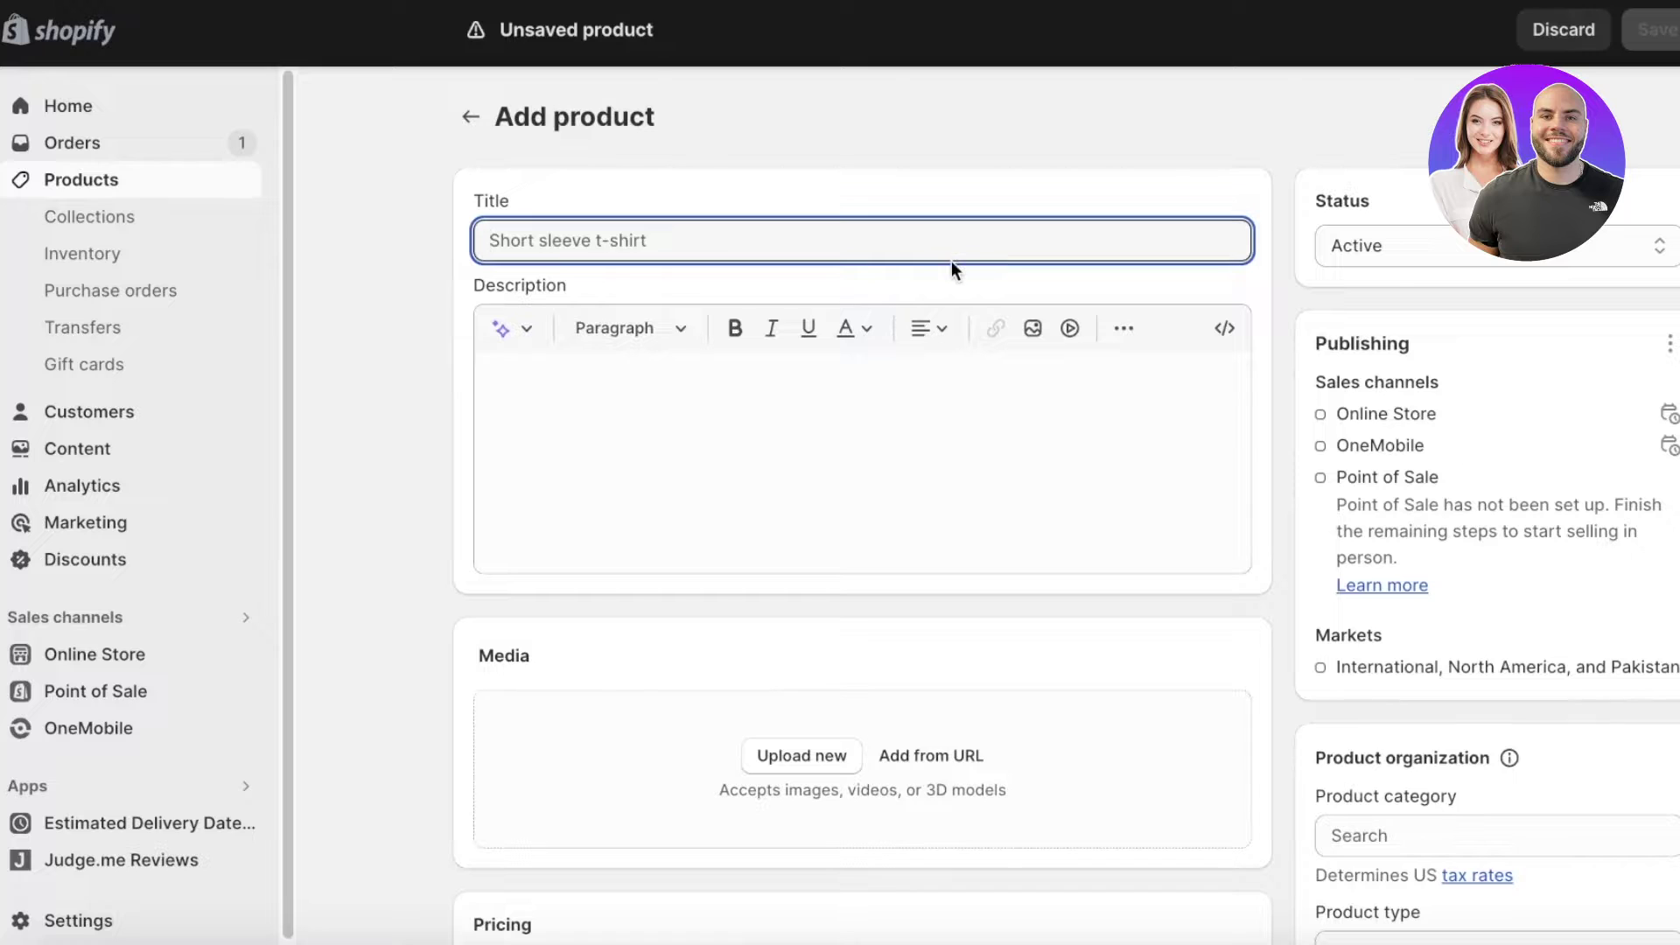
type("D")
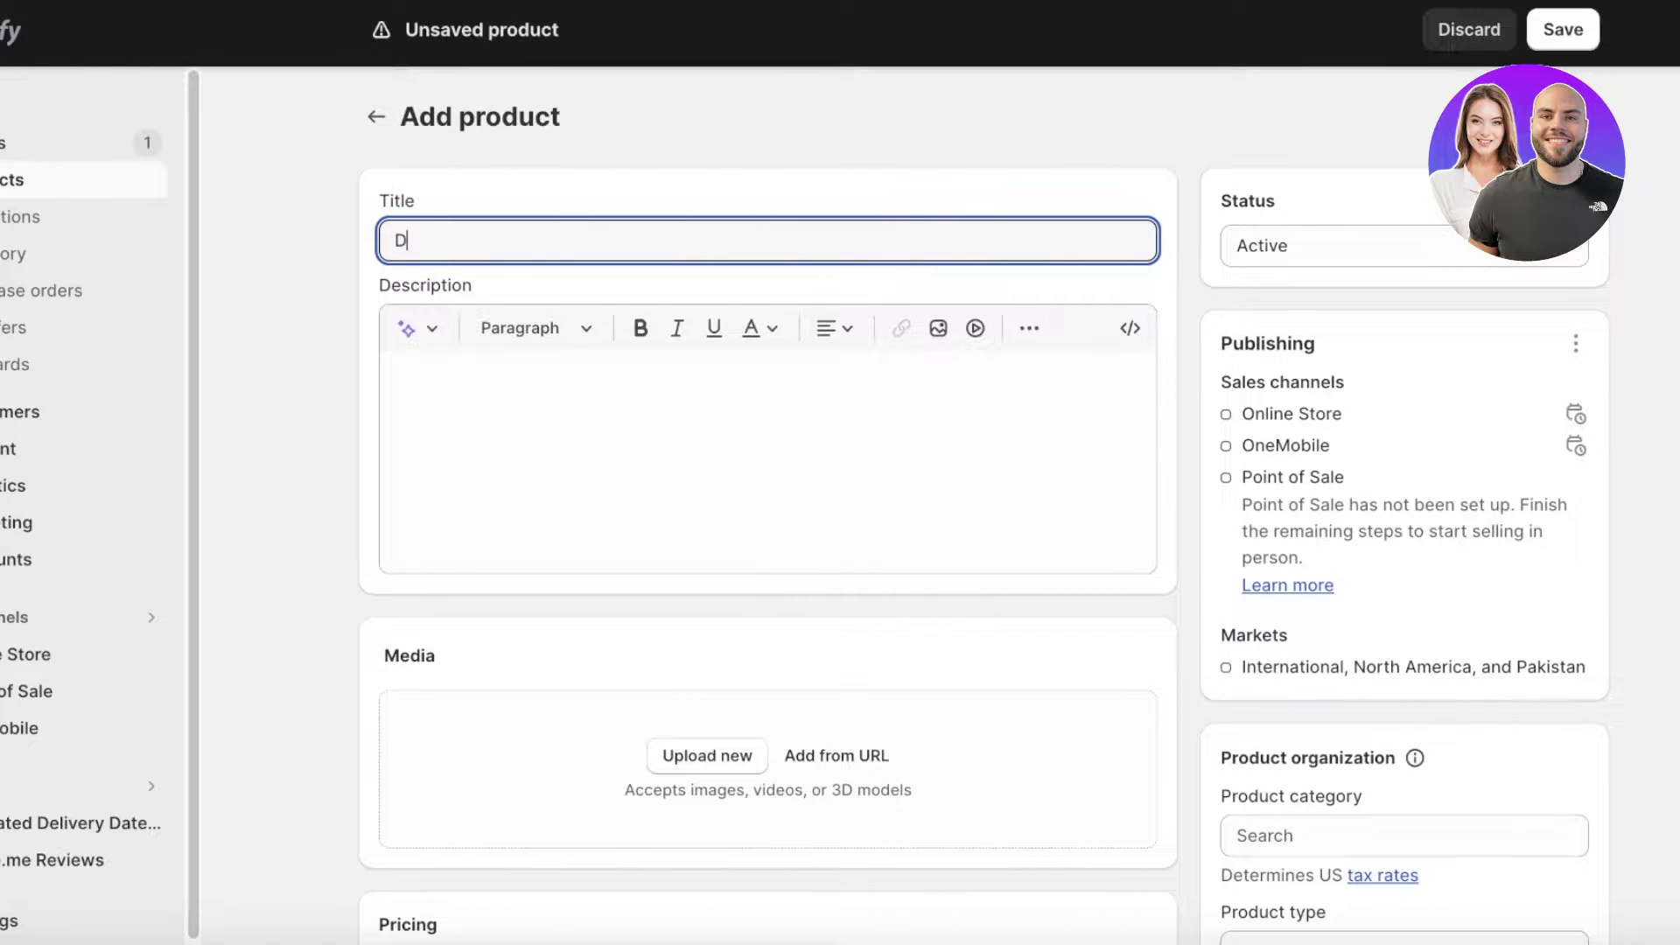
type("emo")
type(" EBo")
type("ook")
left_click(801, 394)
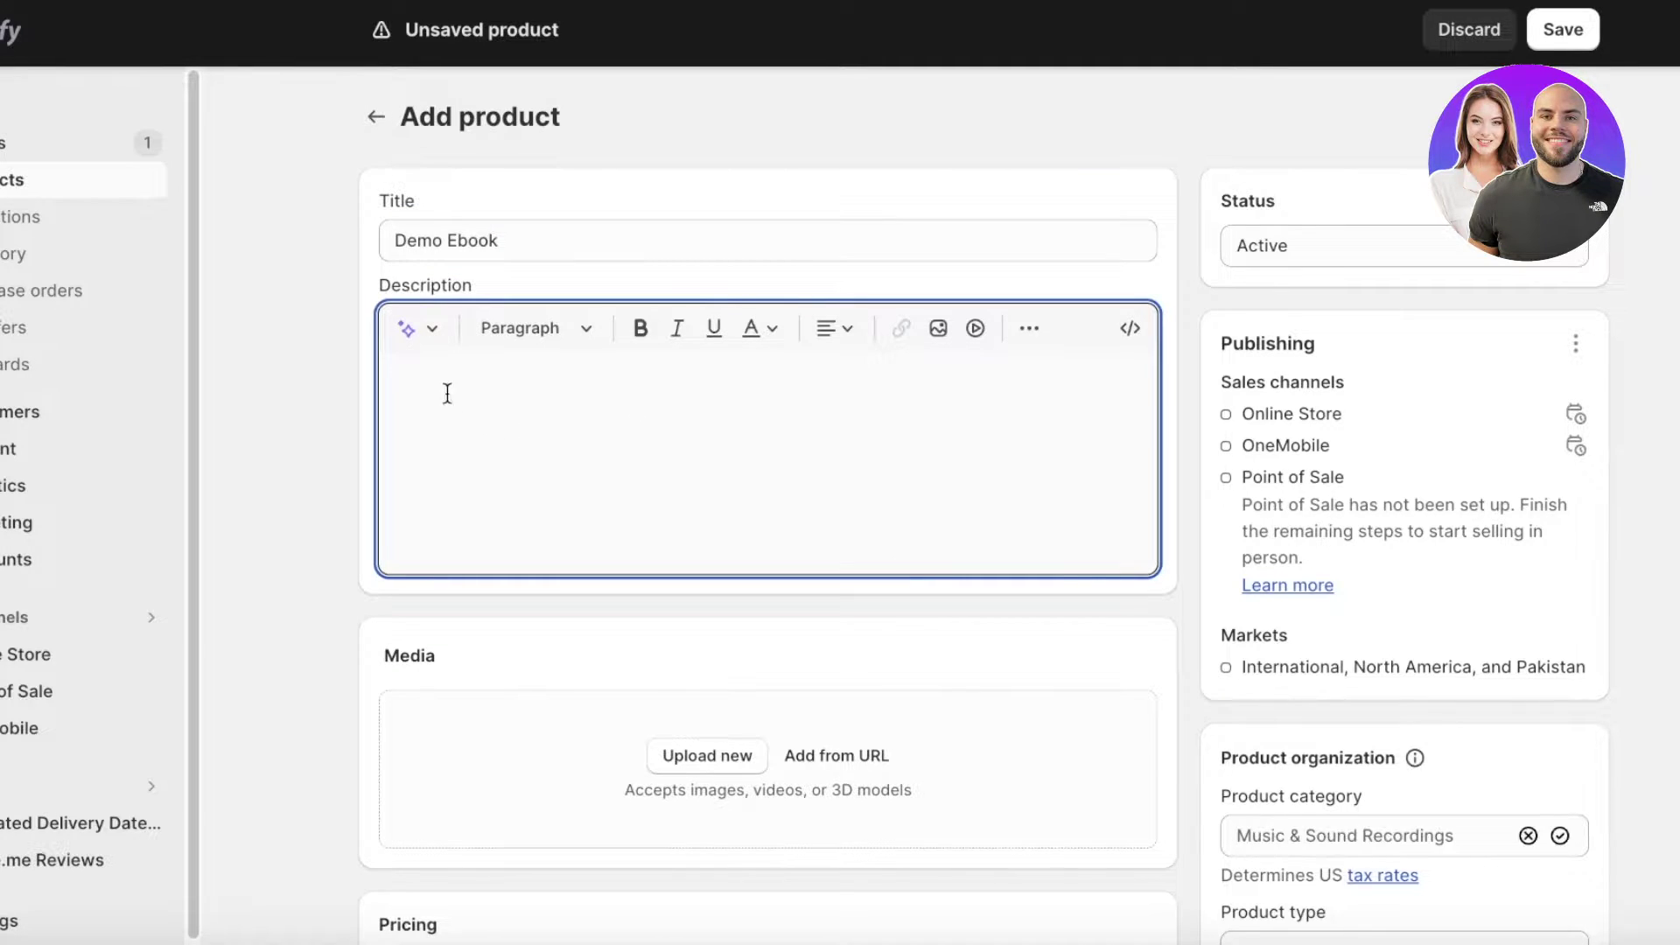
Generate an AI description from the keywords 'childrens ebook' and keep it.
left_click(402, 330)
left_click(402, 330)
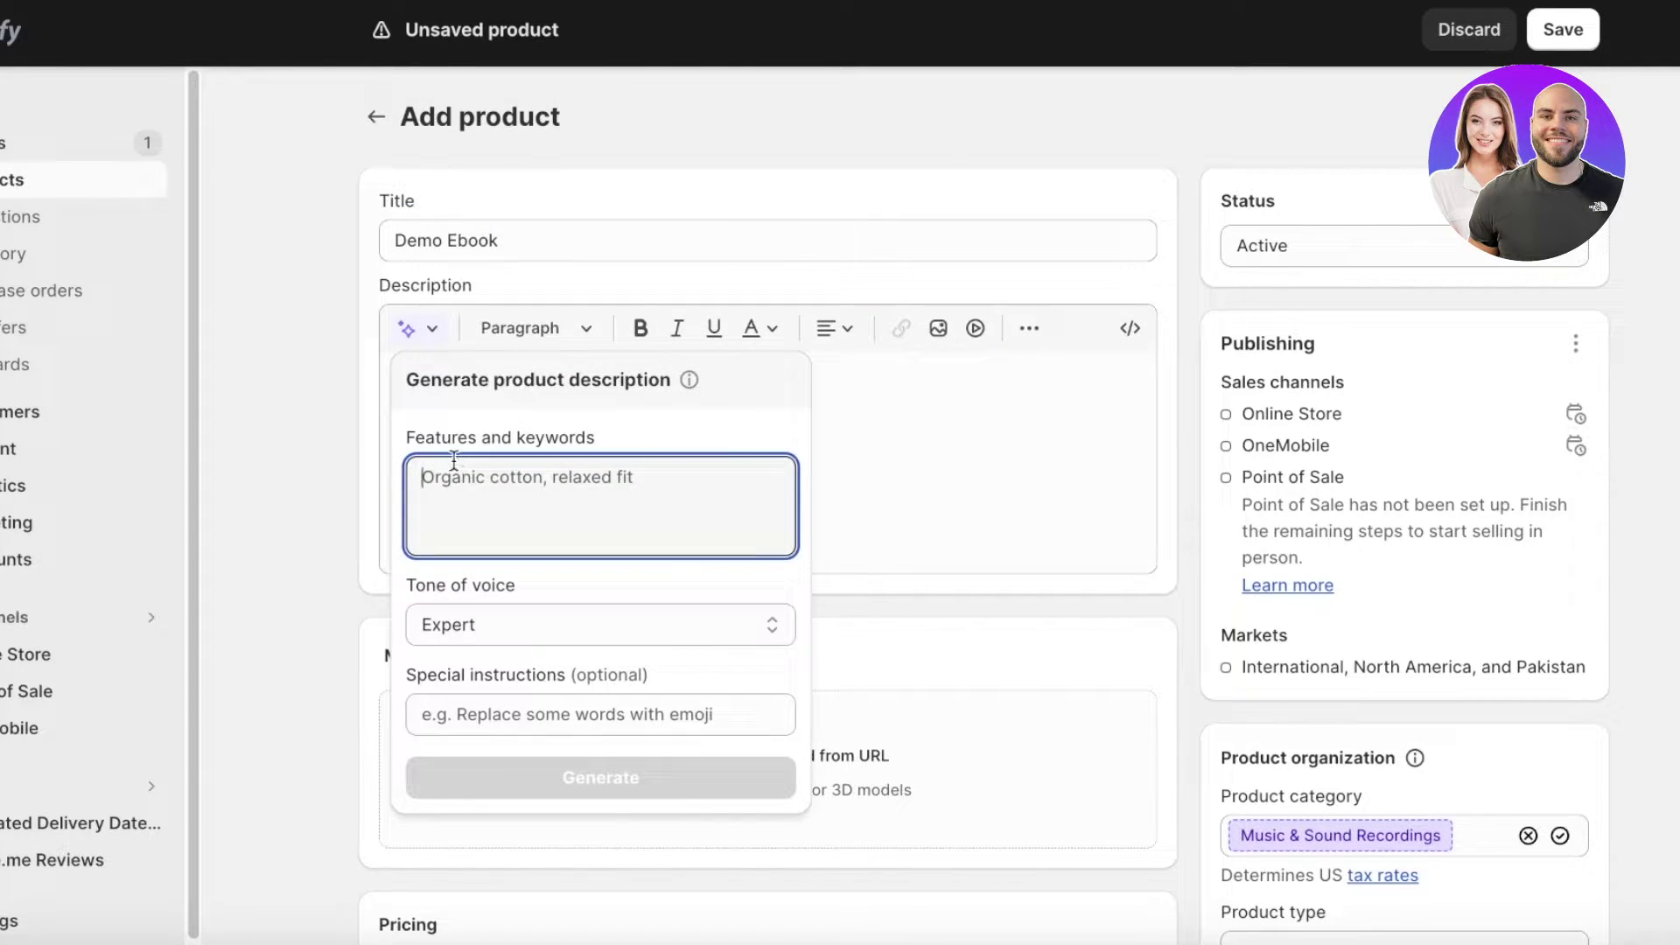
type("ch")
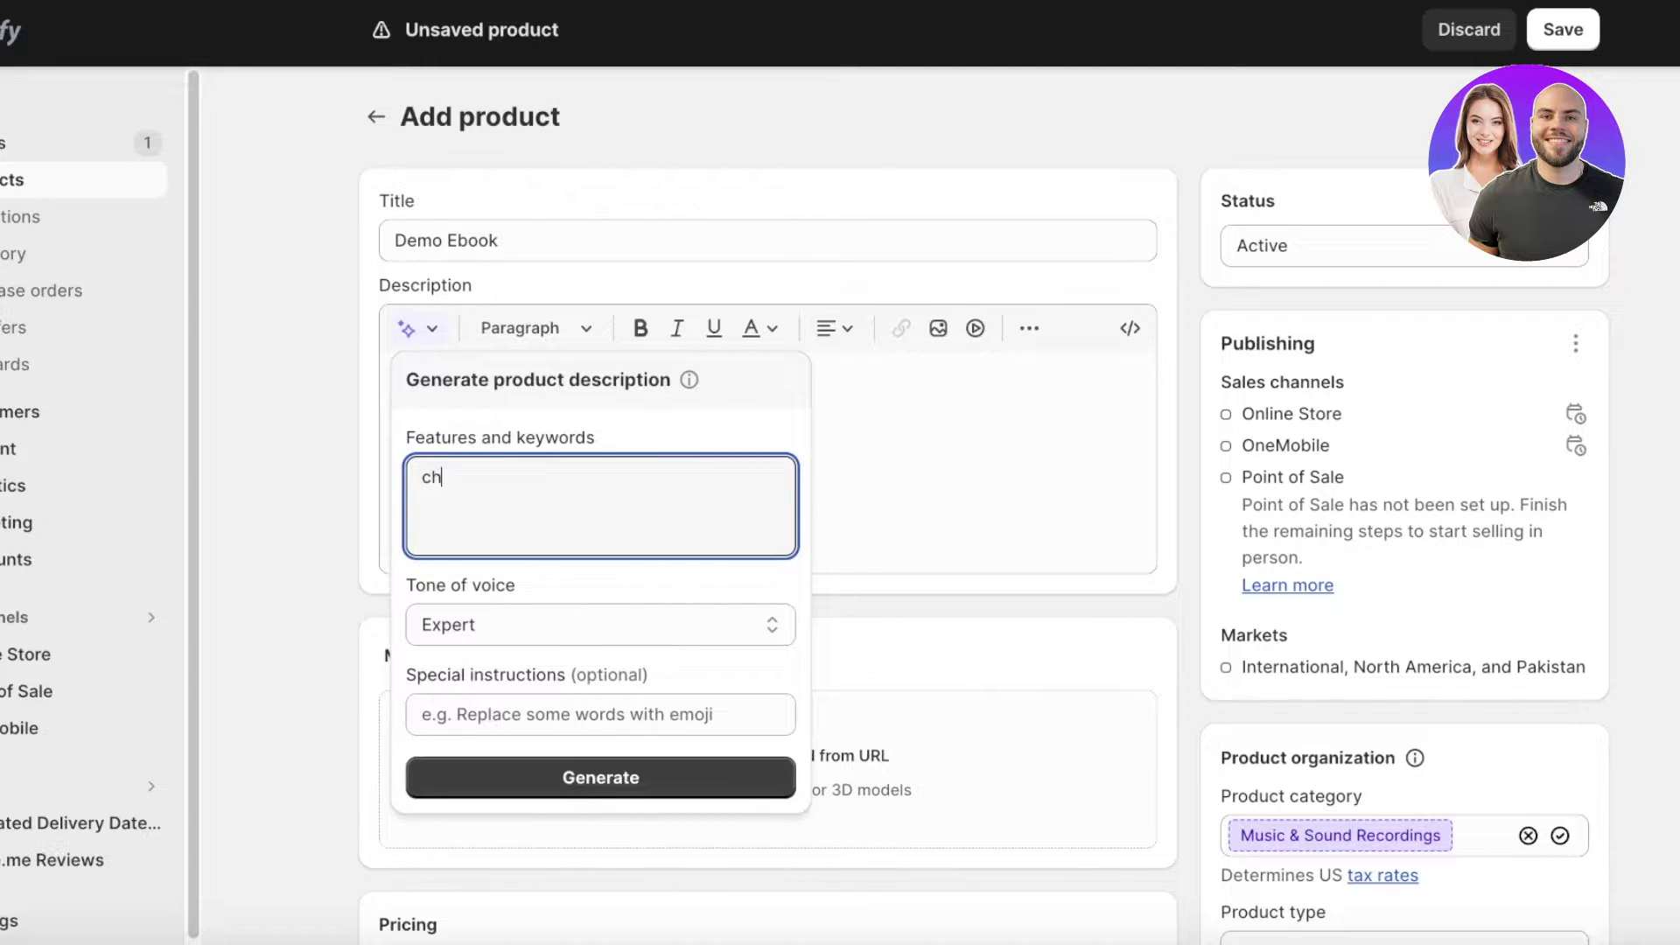
type("ildrens ebook")
key("Return")
left_click(535, 777)
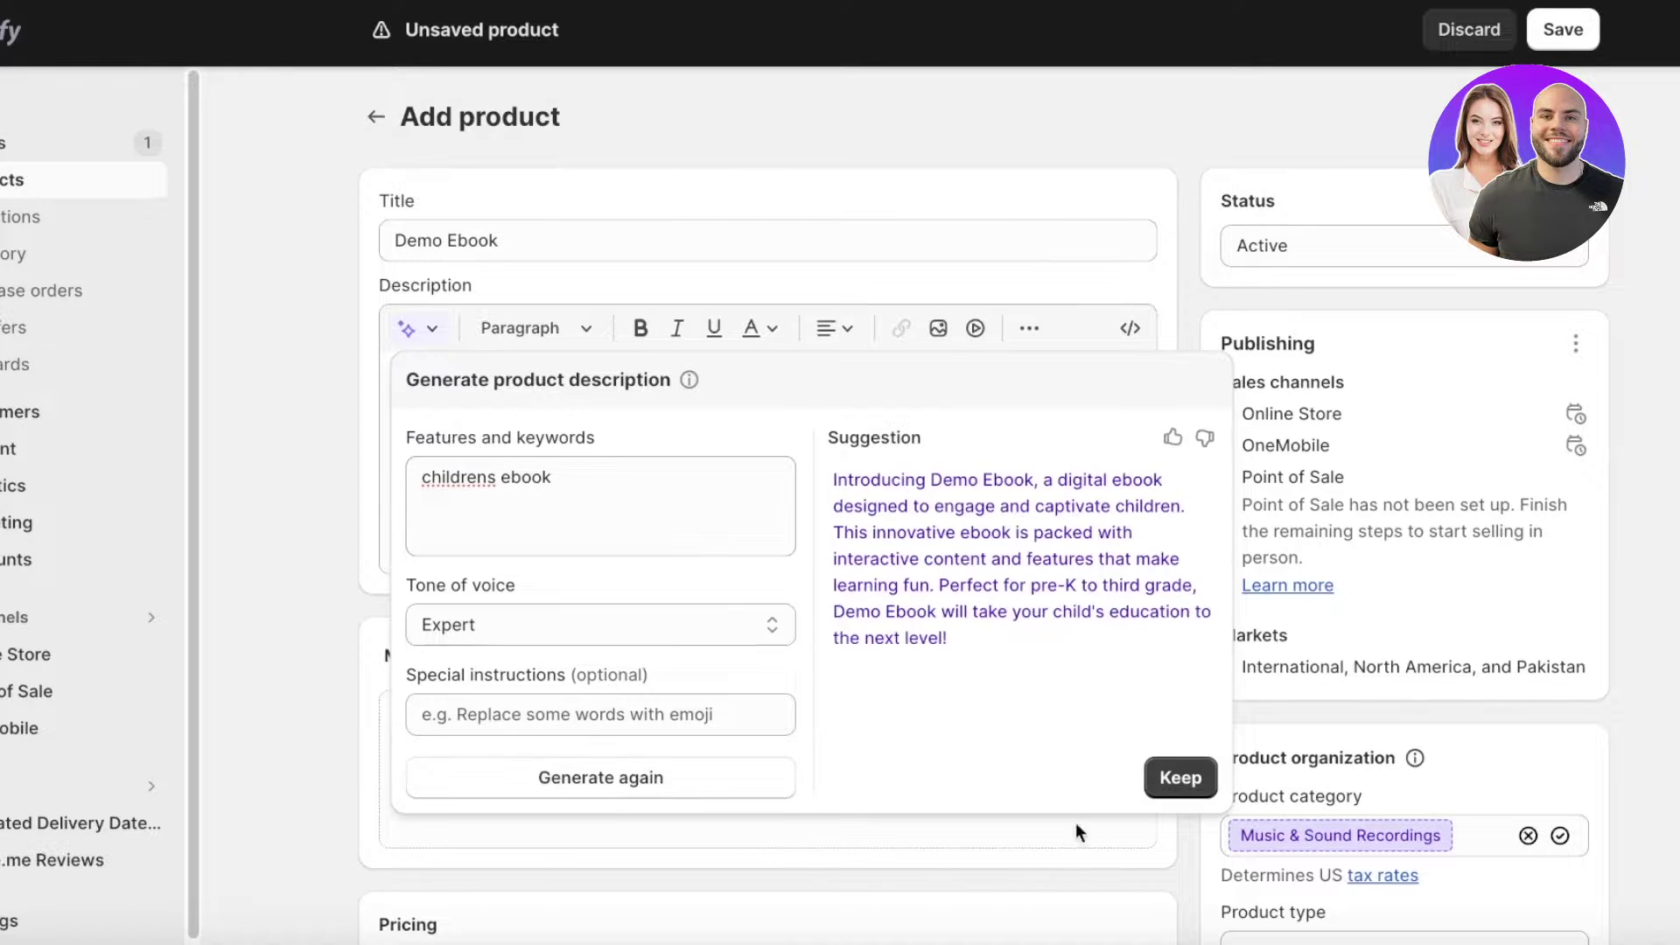
left_click(1180, 777)
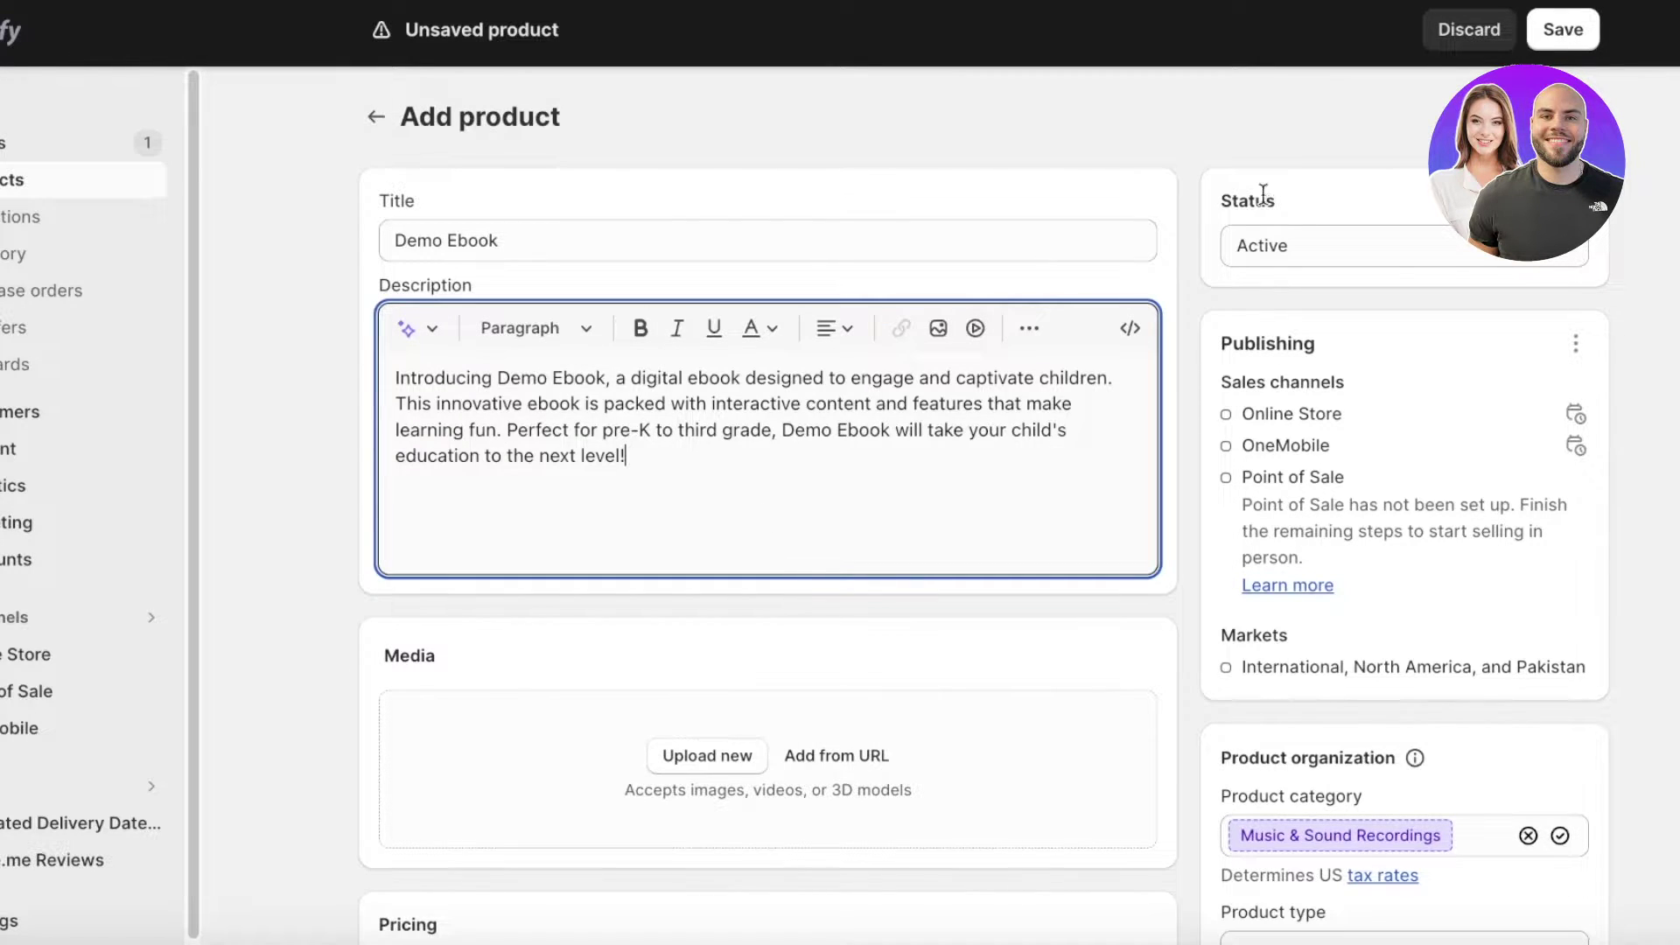
Browse folders for a product media file, then cancel without adding any.
scroll(843, 394, "down", 3)
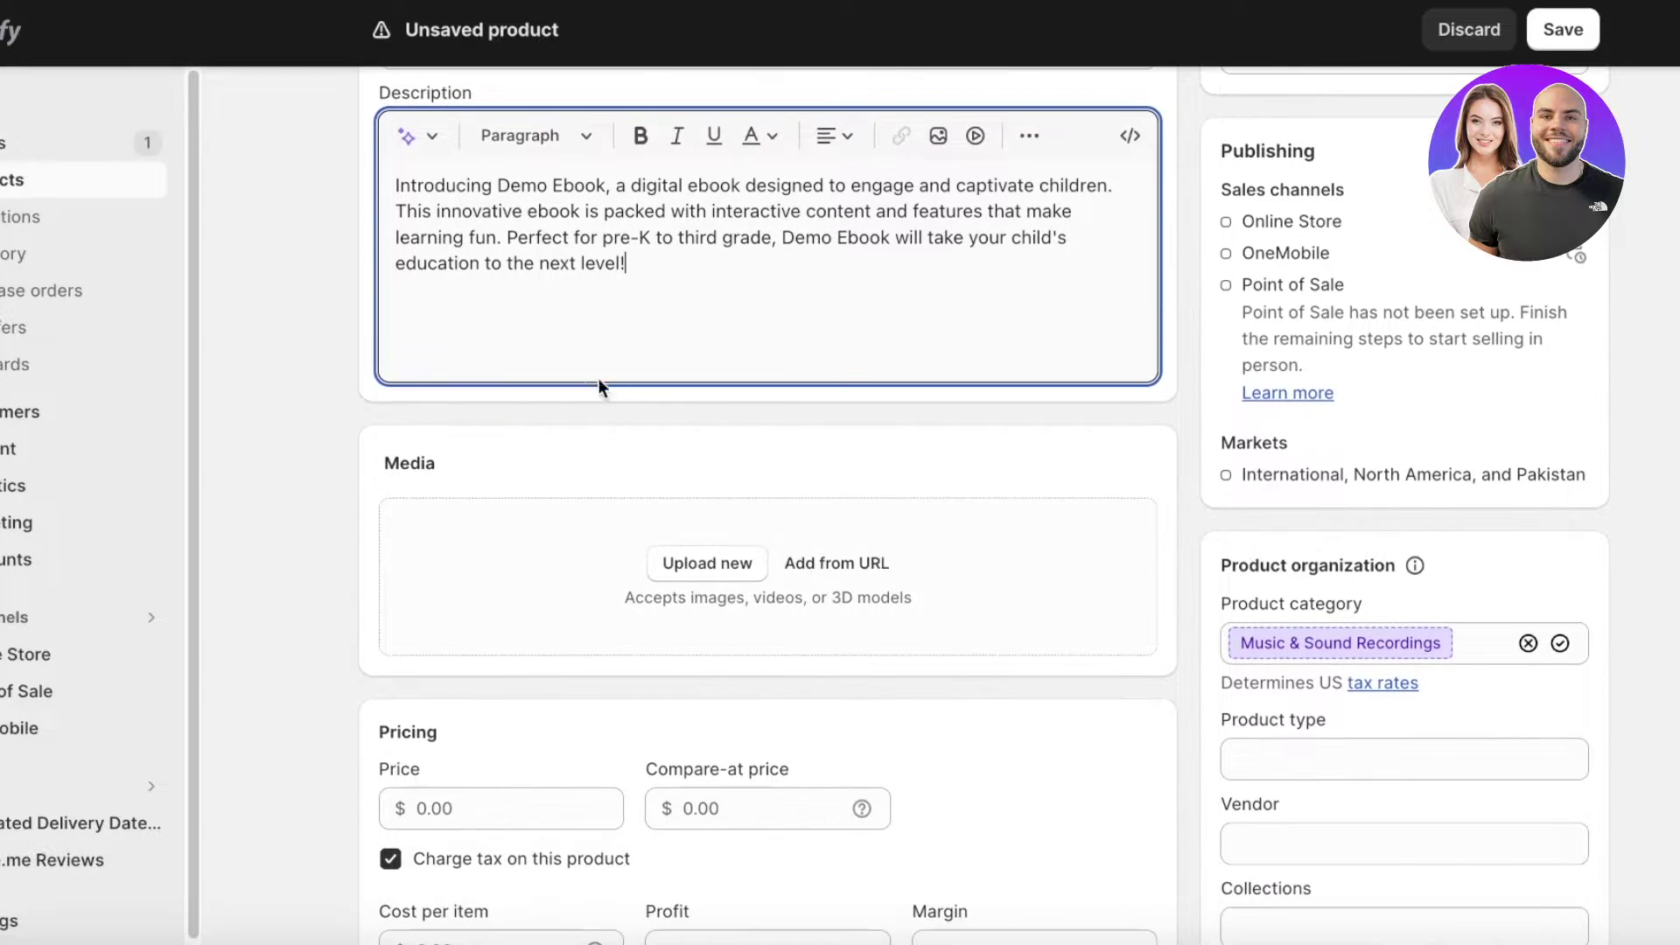
left_click(688, 578)
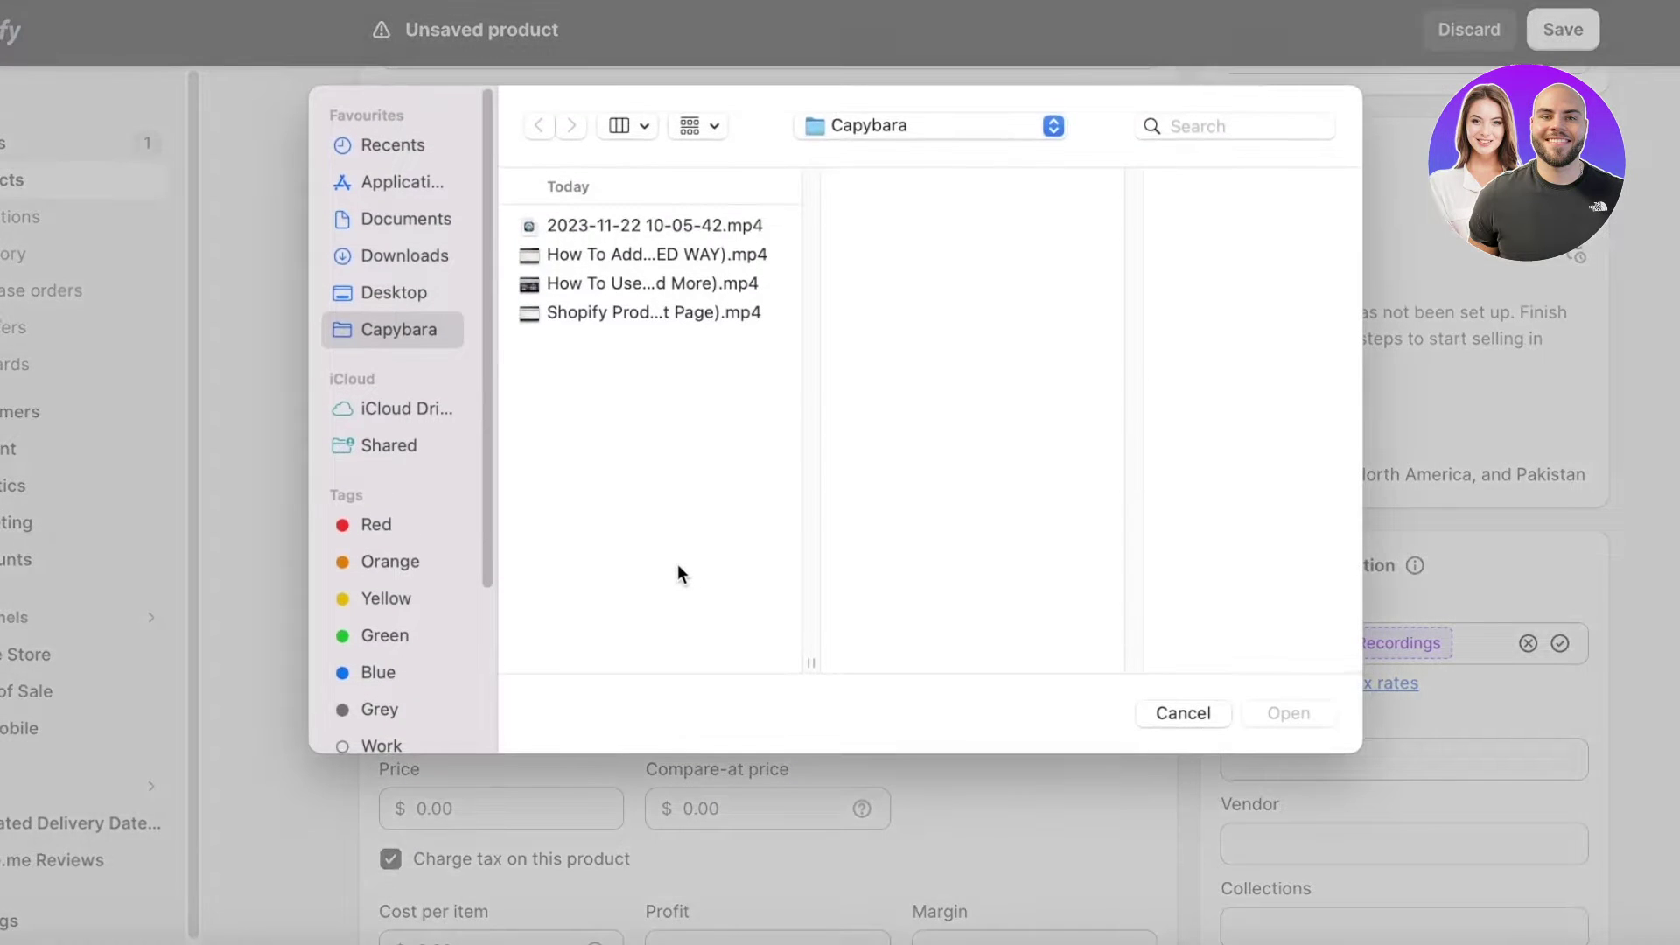
left_click(391, 251)
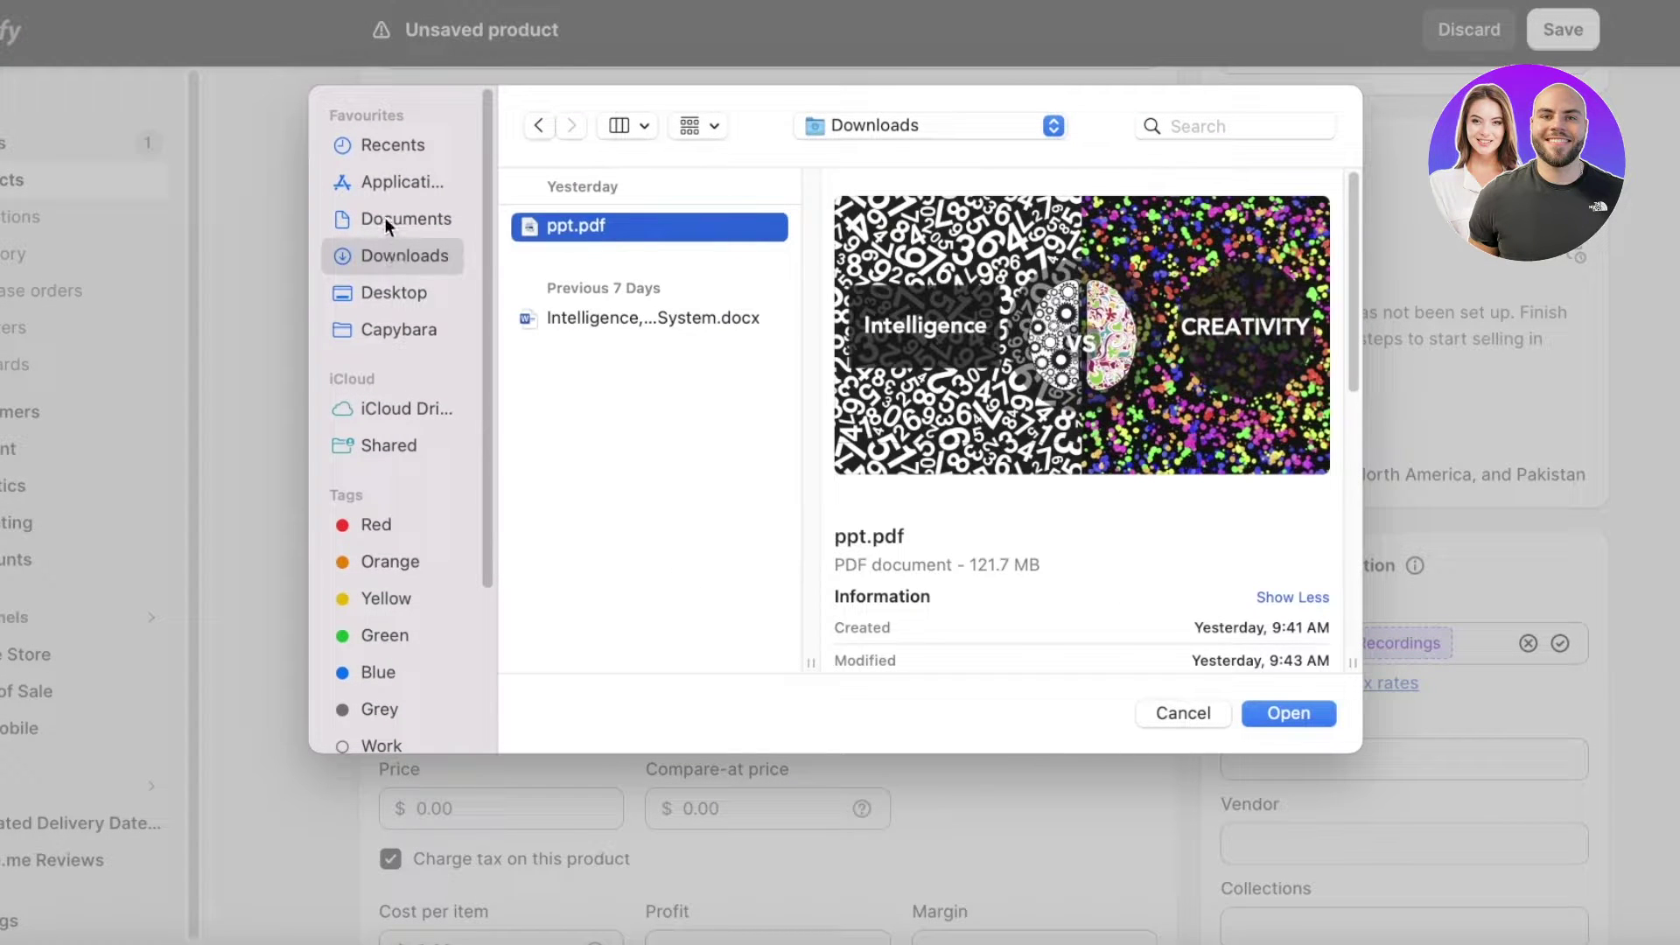
left_click(385, 217)
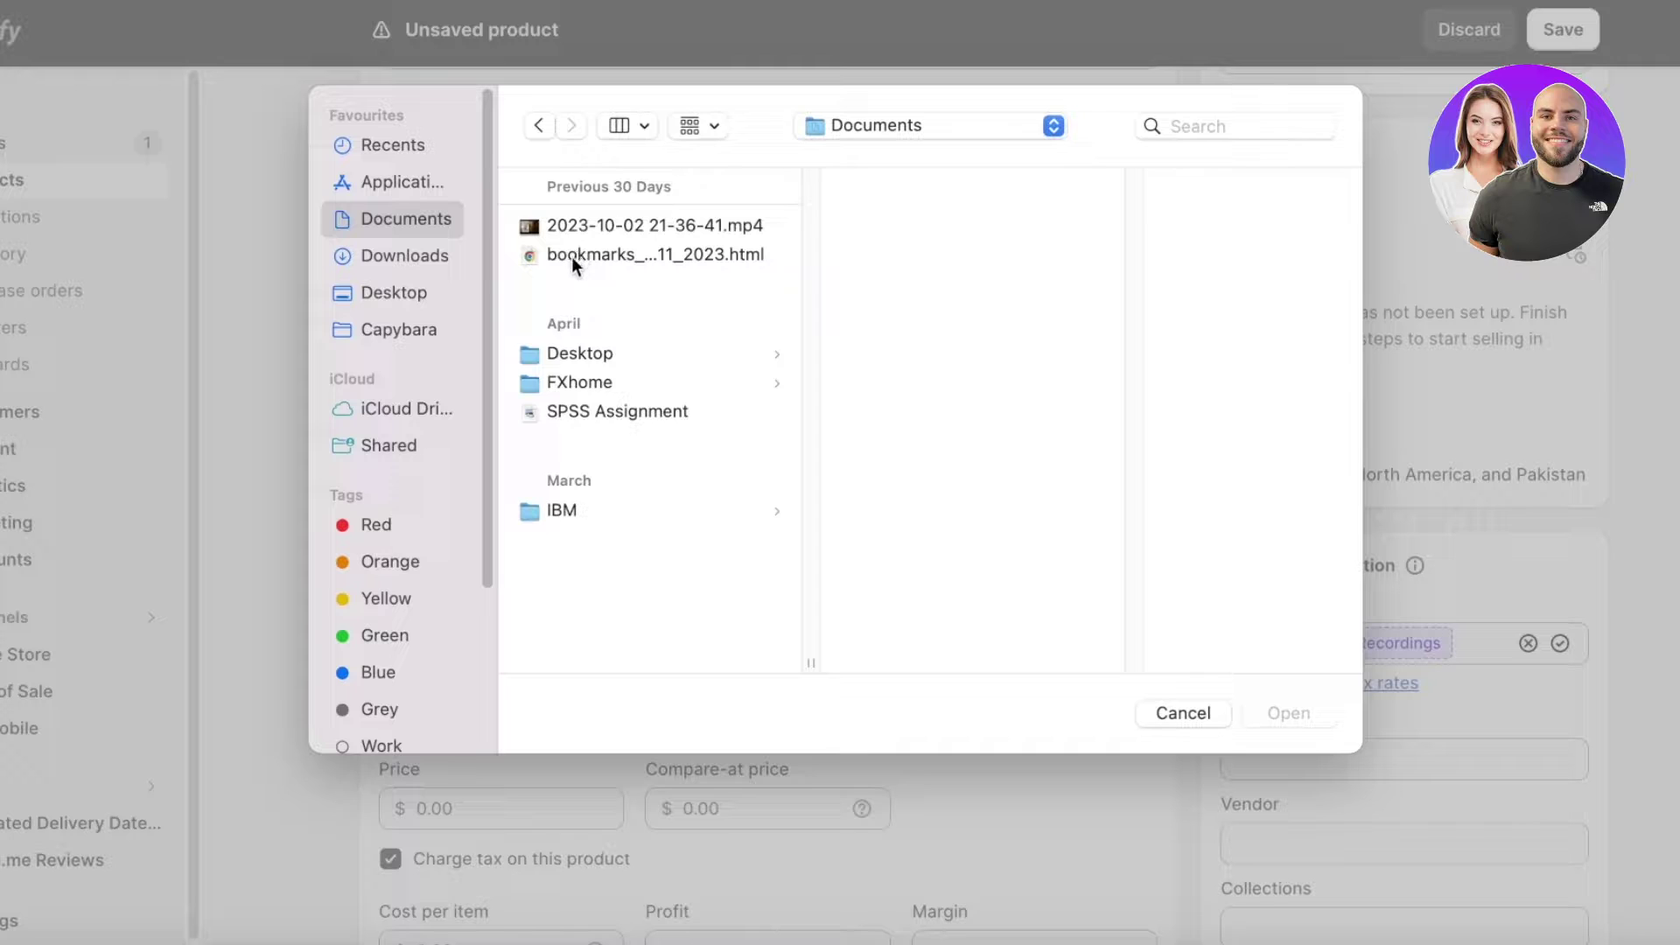
left_click(380, 318)
left_click(376, 292)
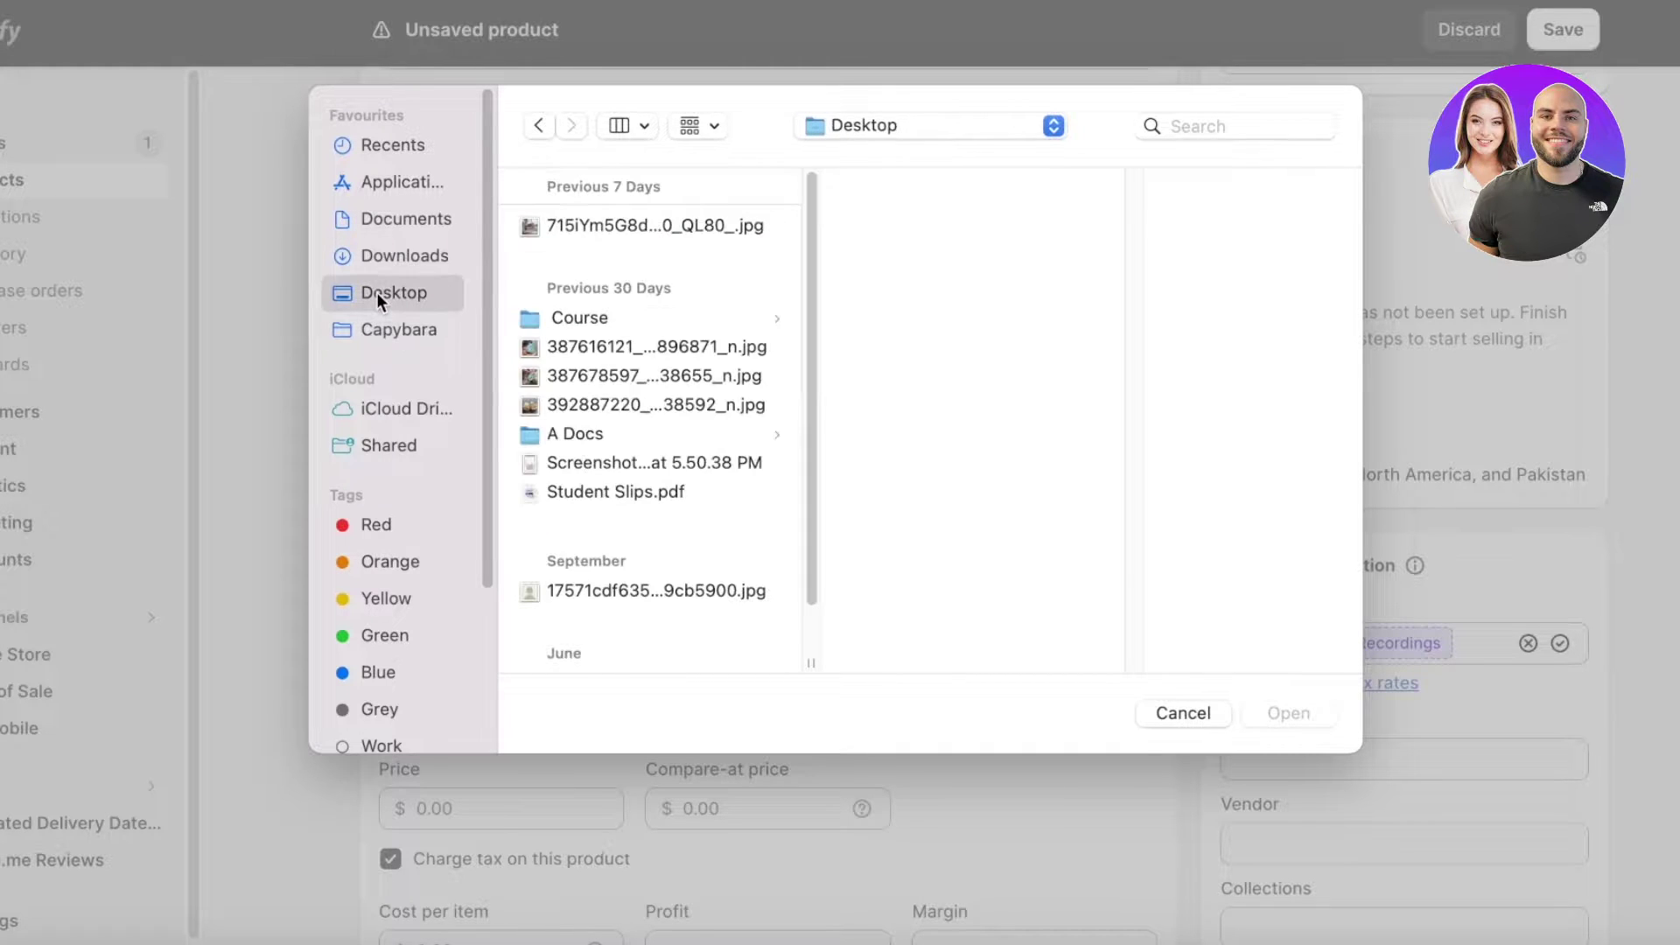
left_click(560, 225)
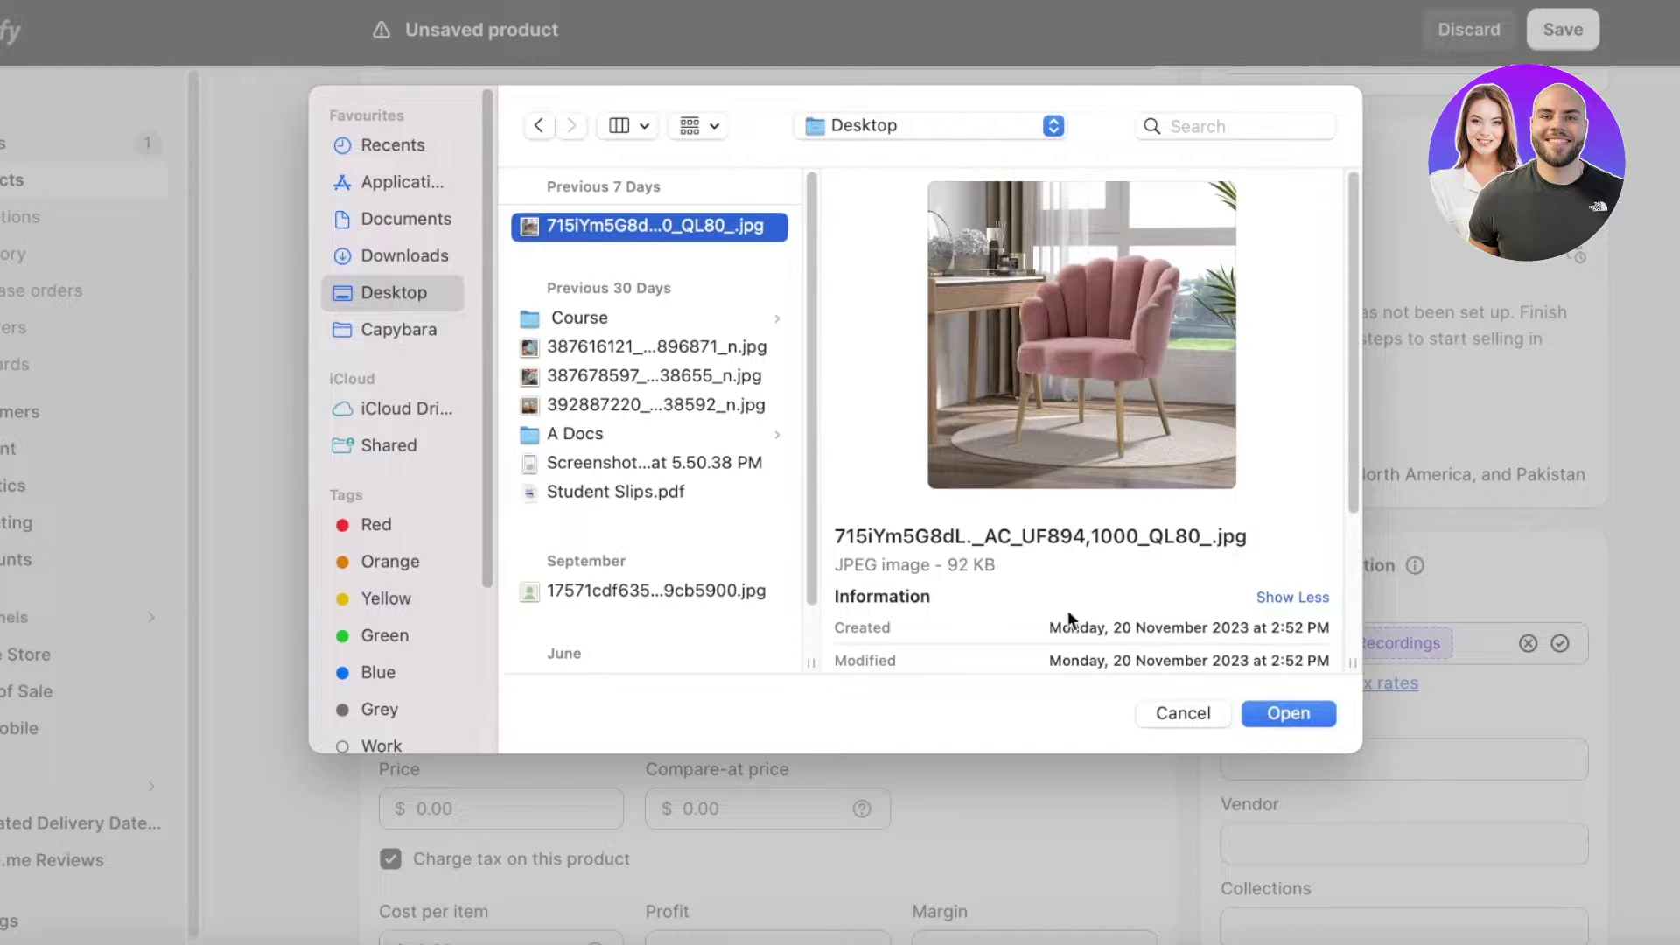
left_click(1183, 713)
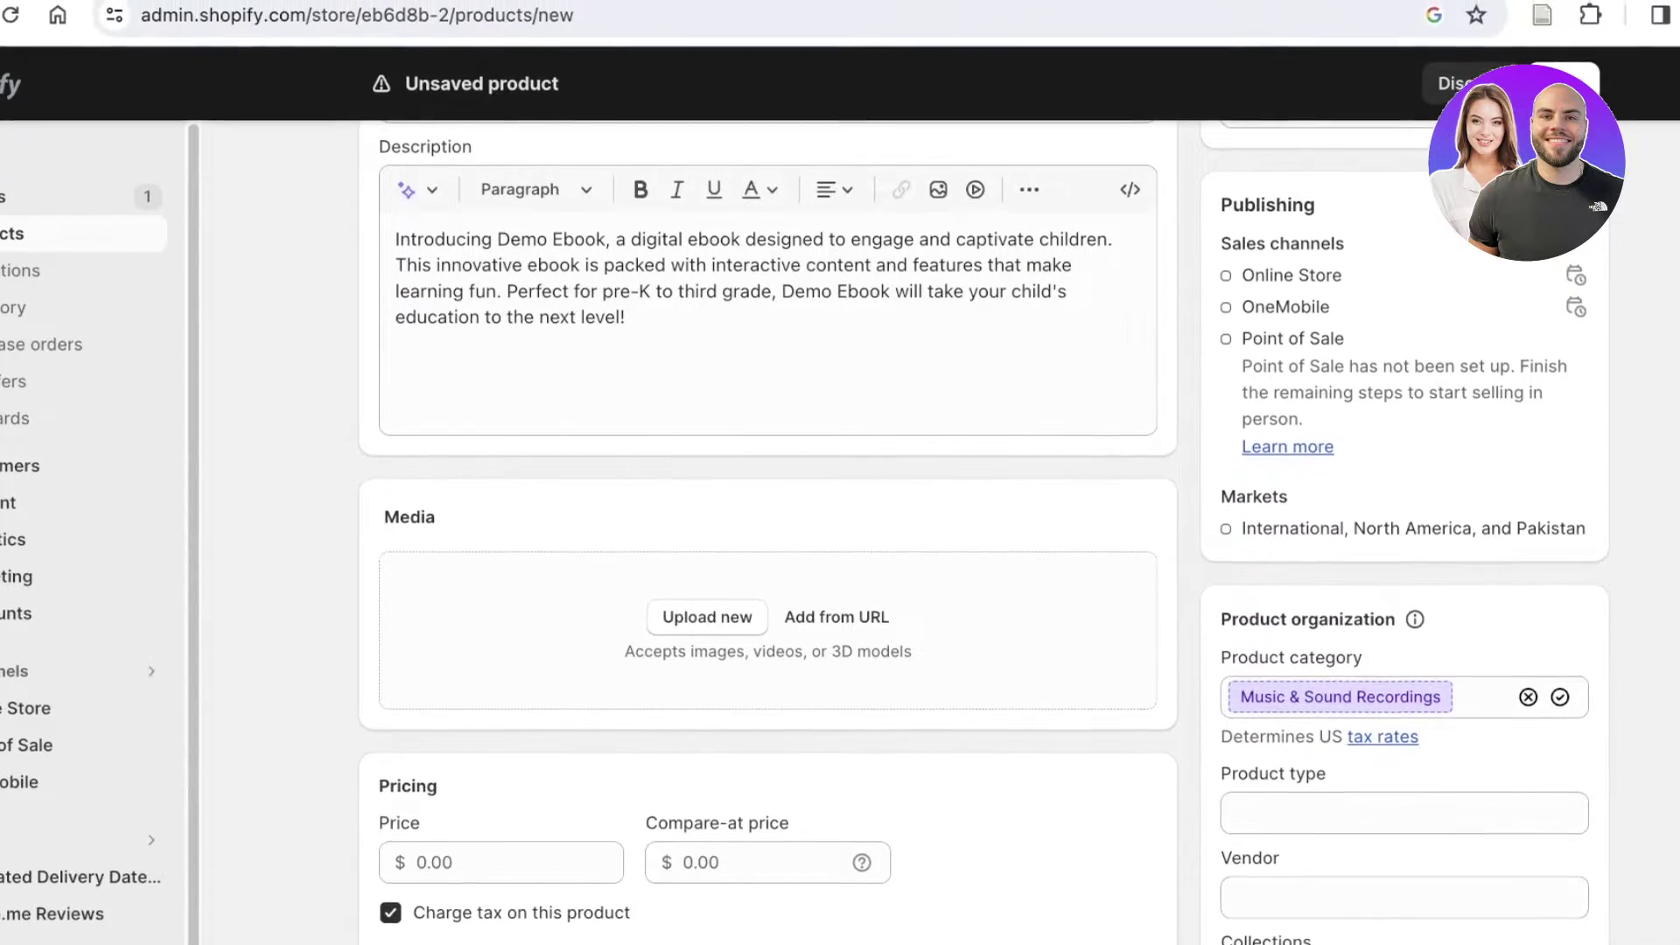
Open canva.com in a new browser tab.
key("ctrl+t")
type("can")
key("Return")
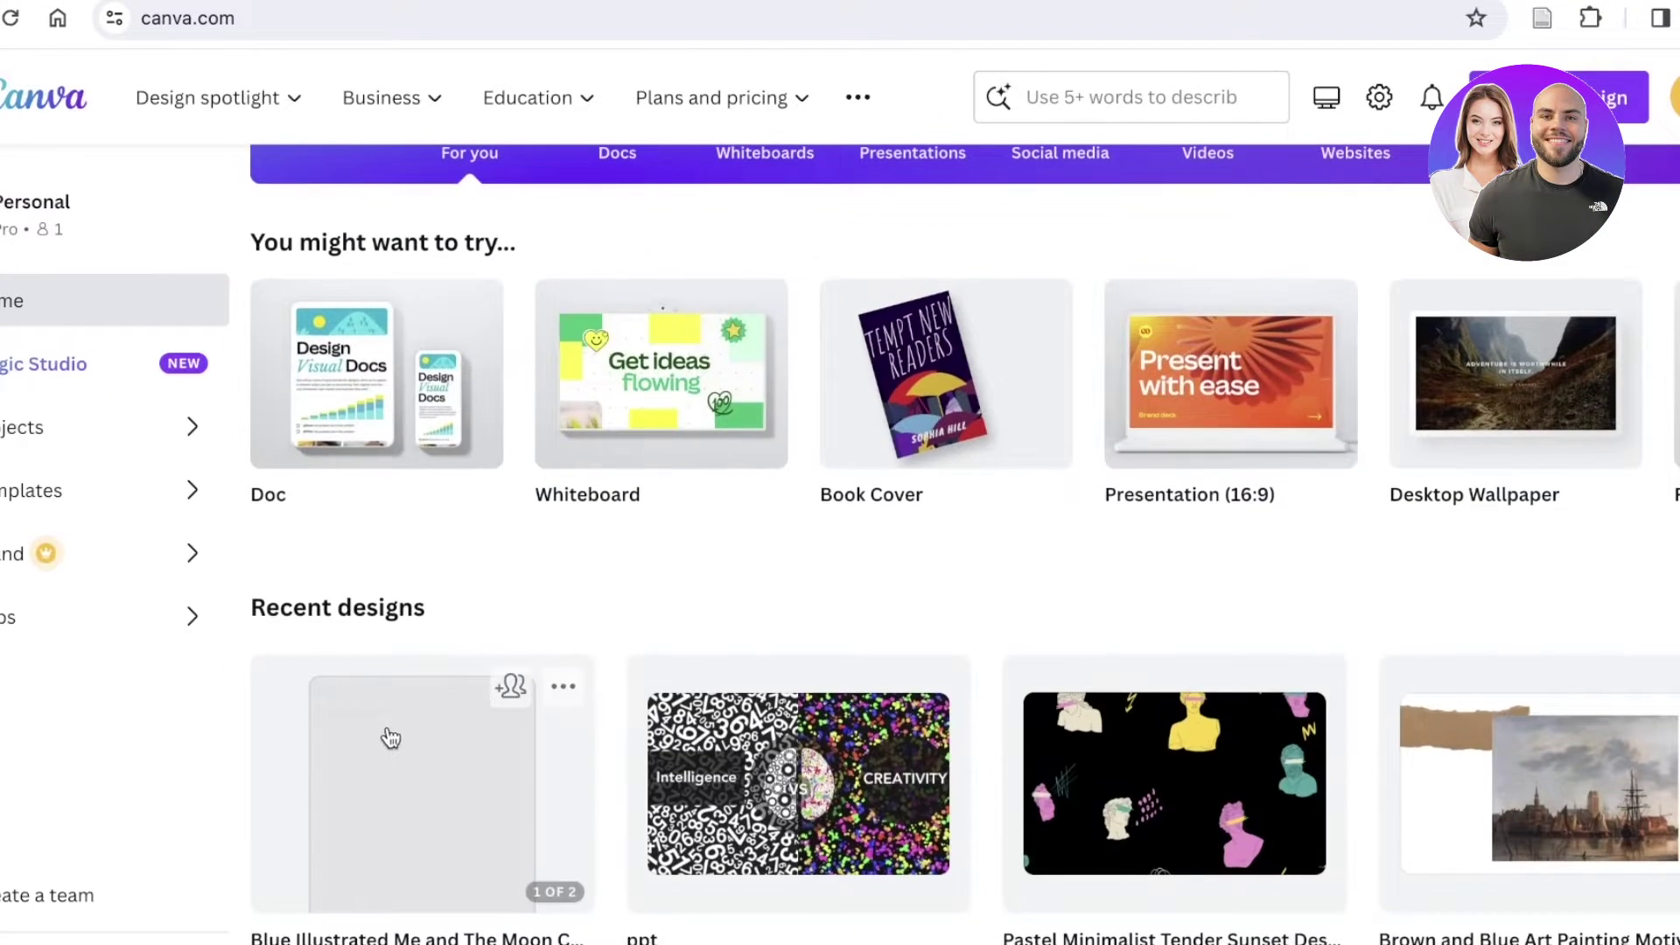
Open the most recent Canva design and duplicate The Lost Paradise page.
left_click(390, 735)
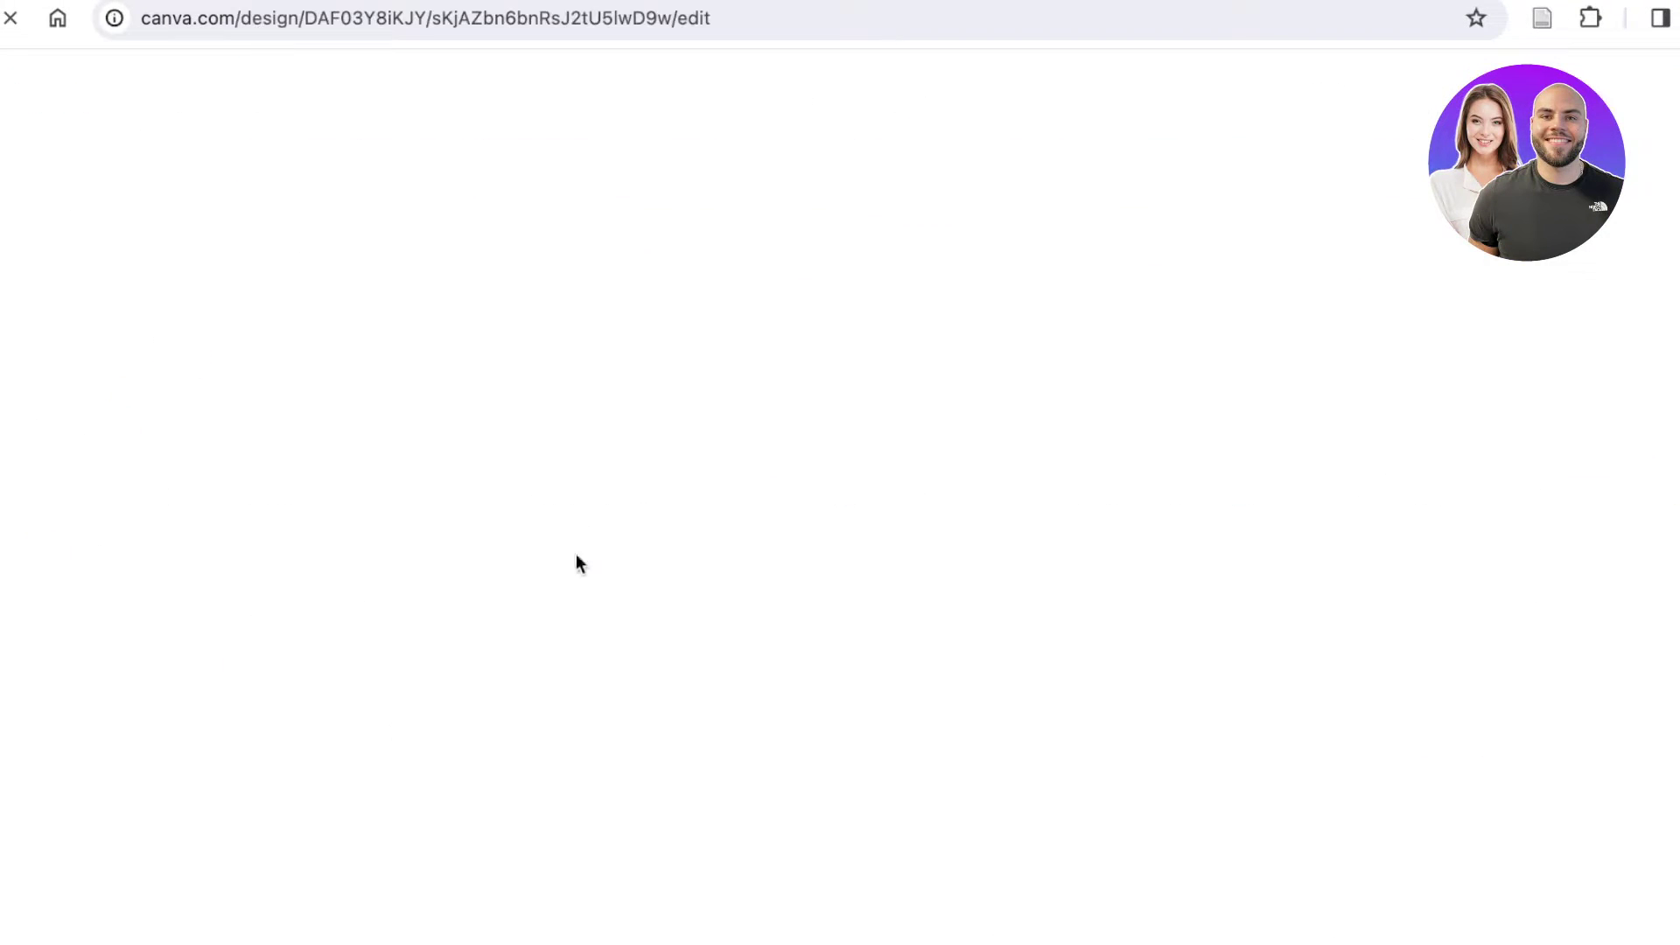
scroll(1005, 366, "down", 5)
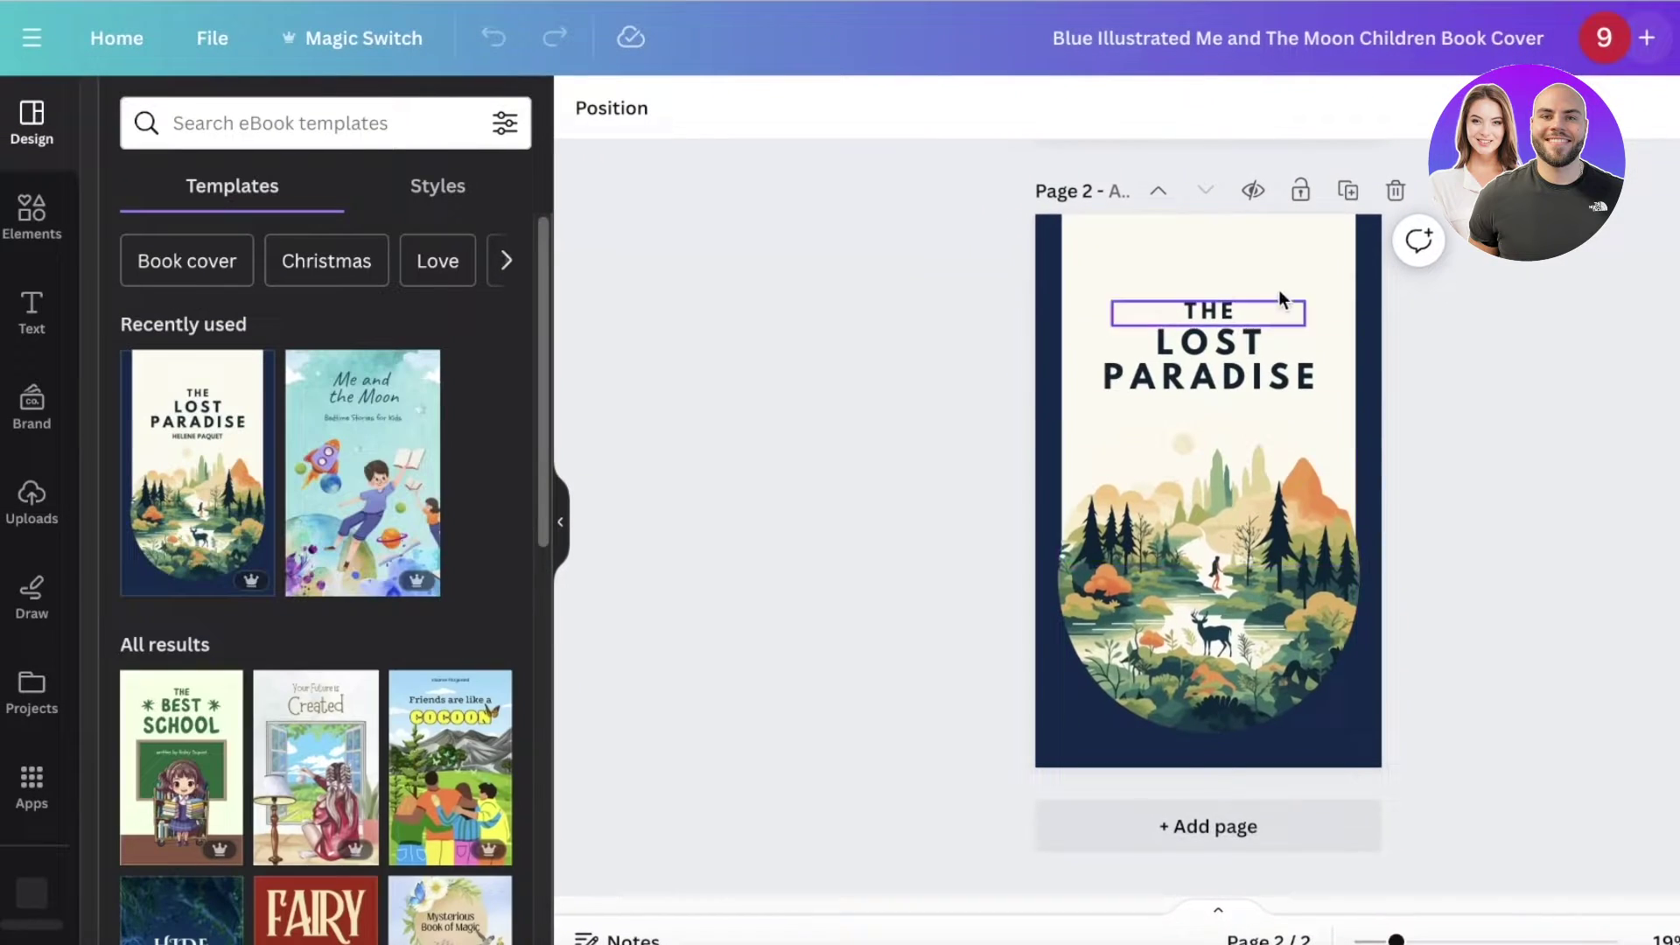
left_click(1347, 190)
left_click(1345, 184)
left_click(1345, 379)
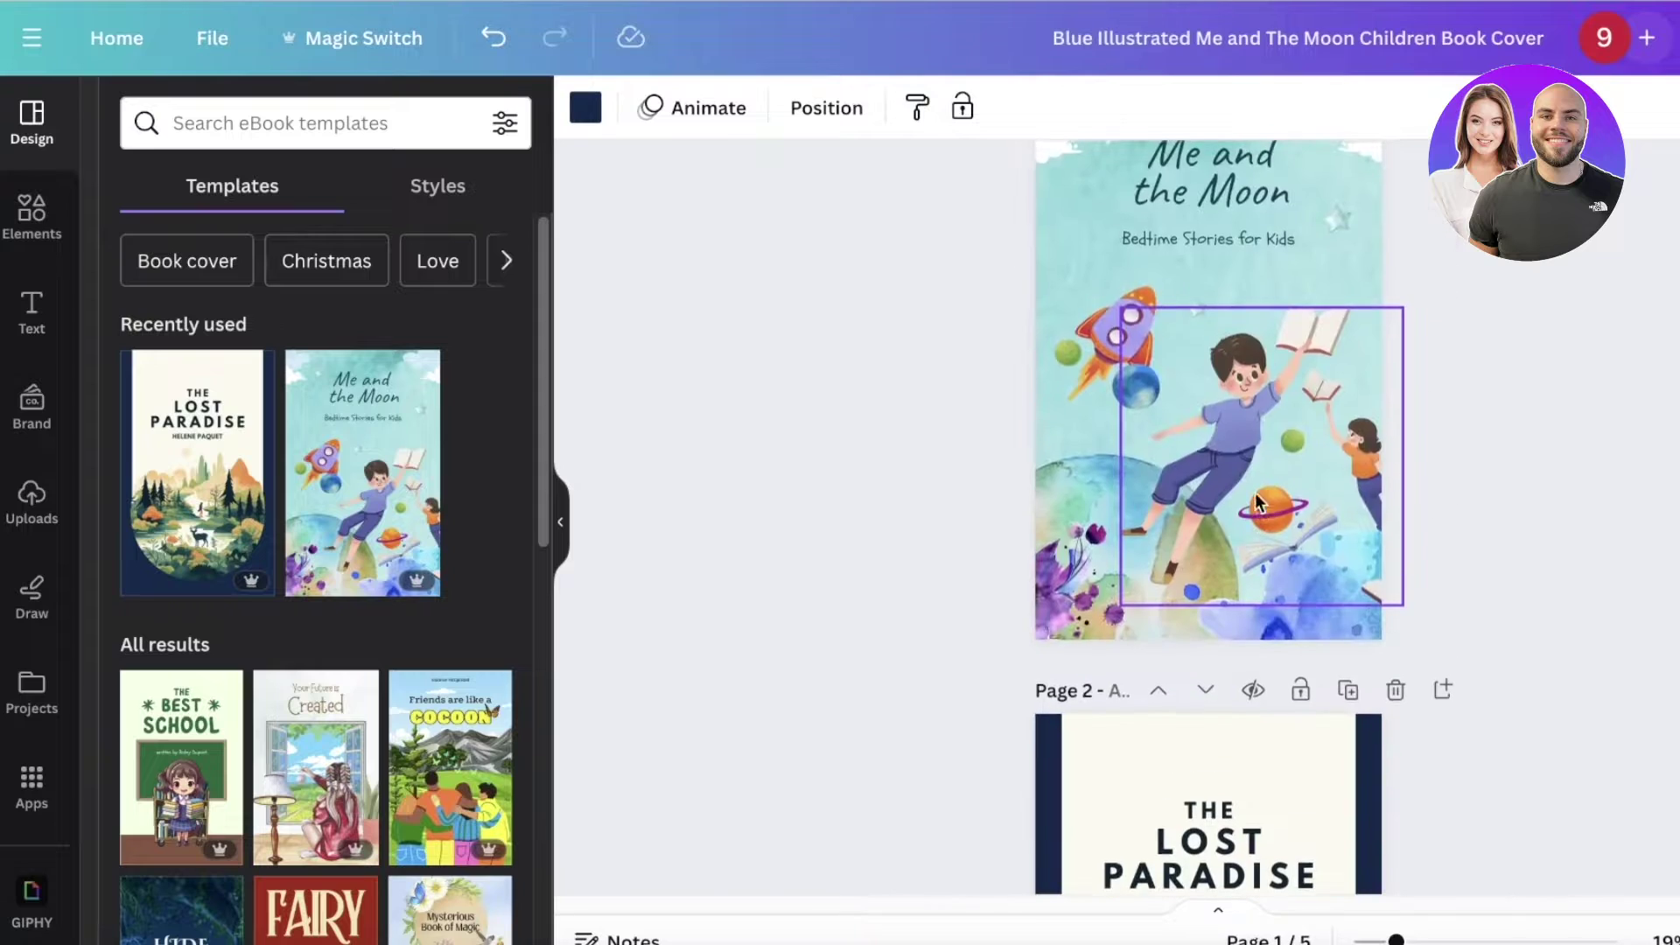
scroll(1255, 501, "up", 2)
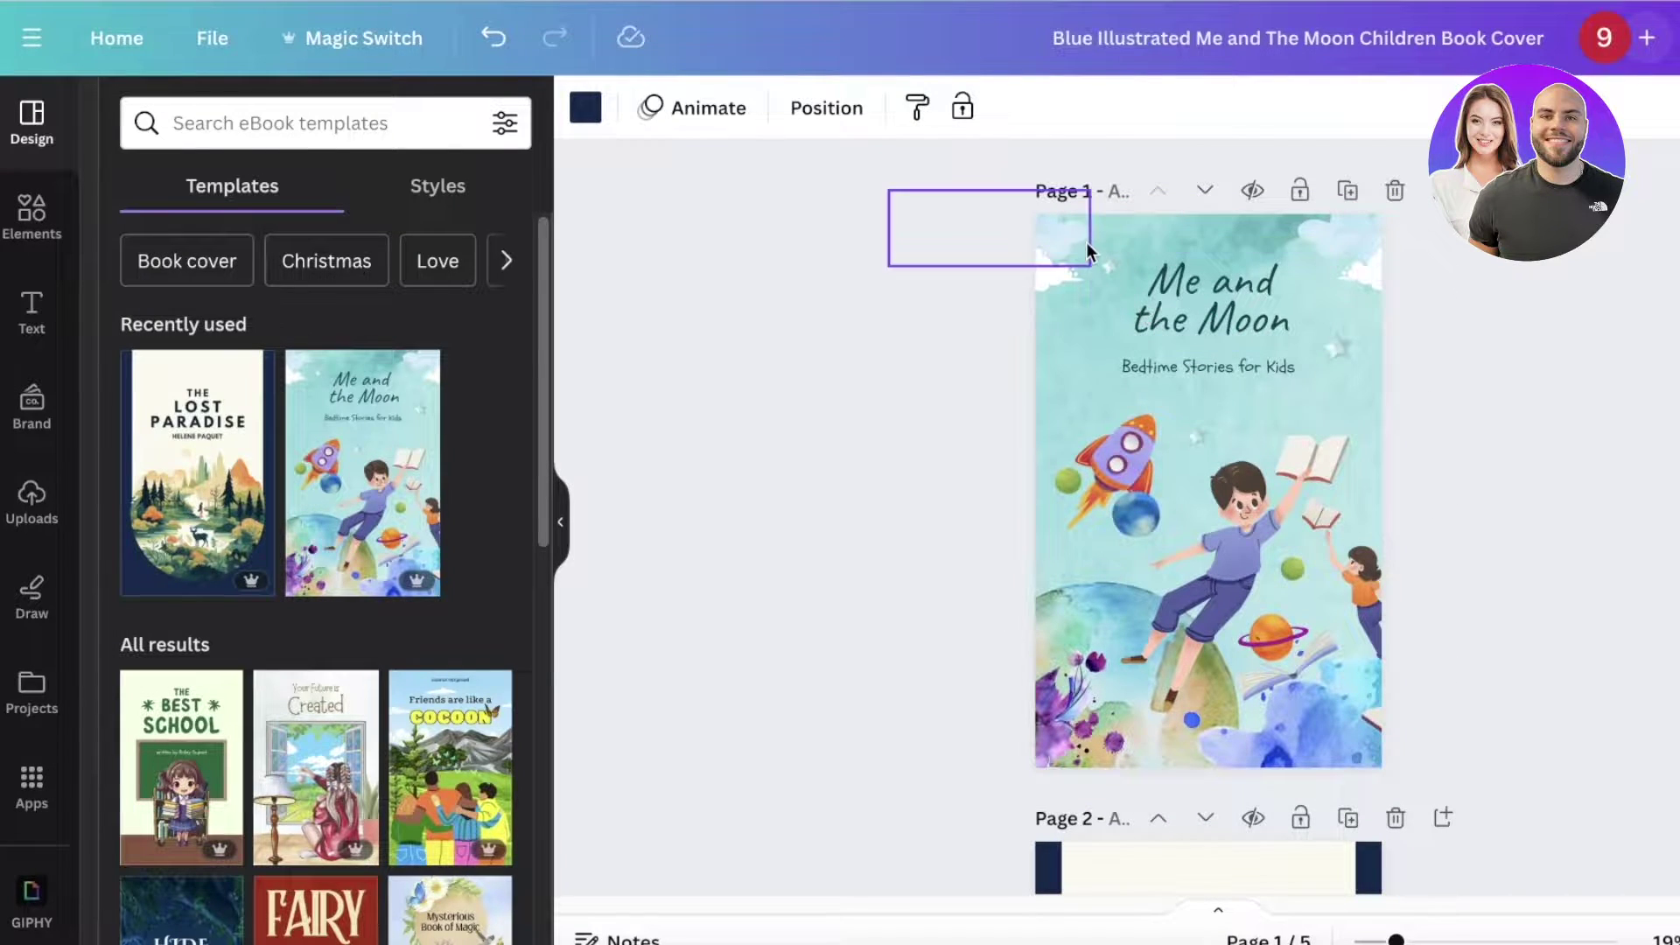
Search templates for 'index' and apply the Pastel Themed Ebook contents page as page 2.
left_click(410, 131)
type("index")
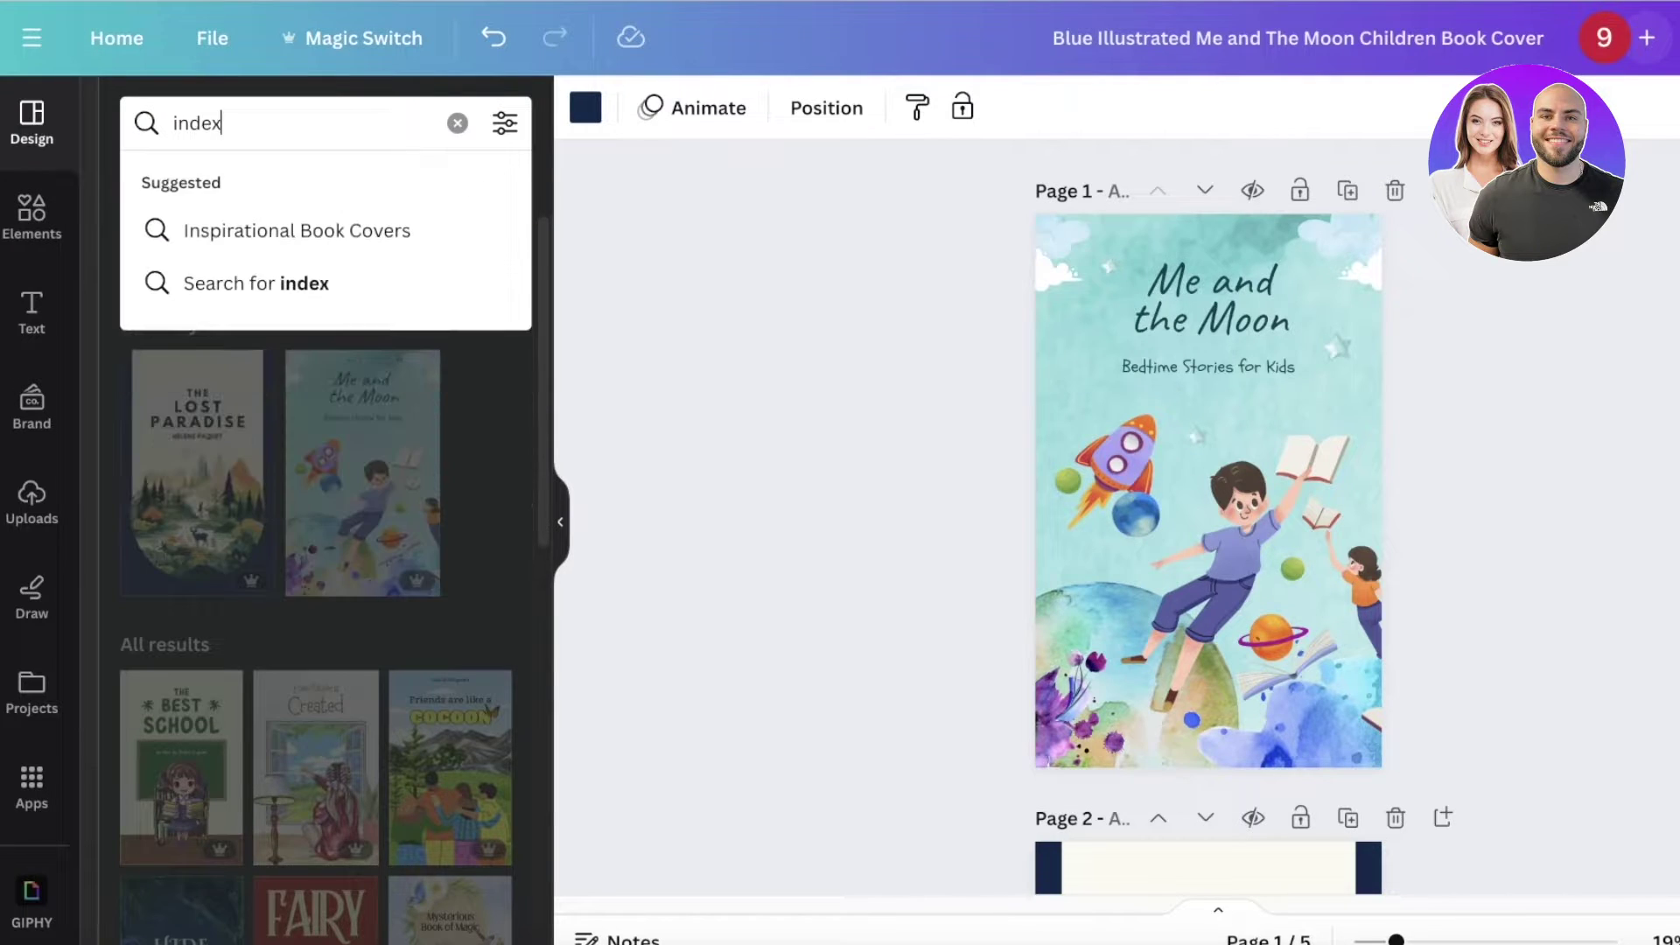
key("Return")
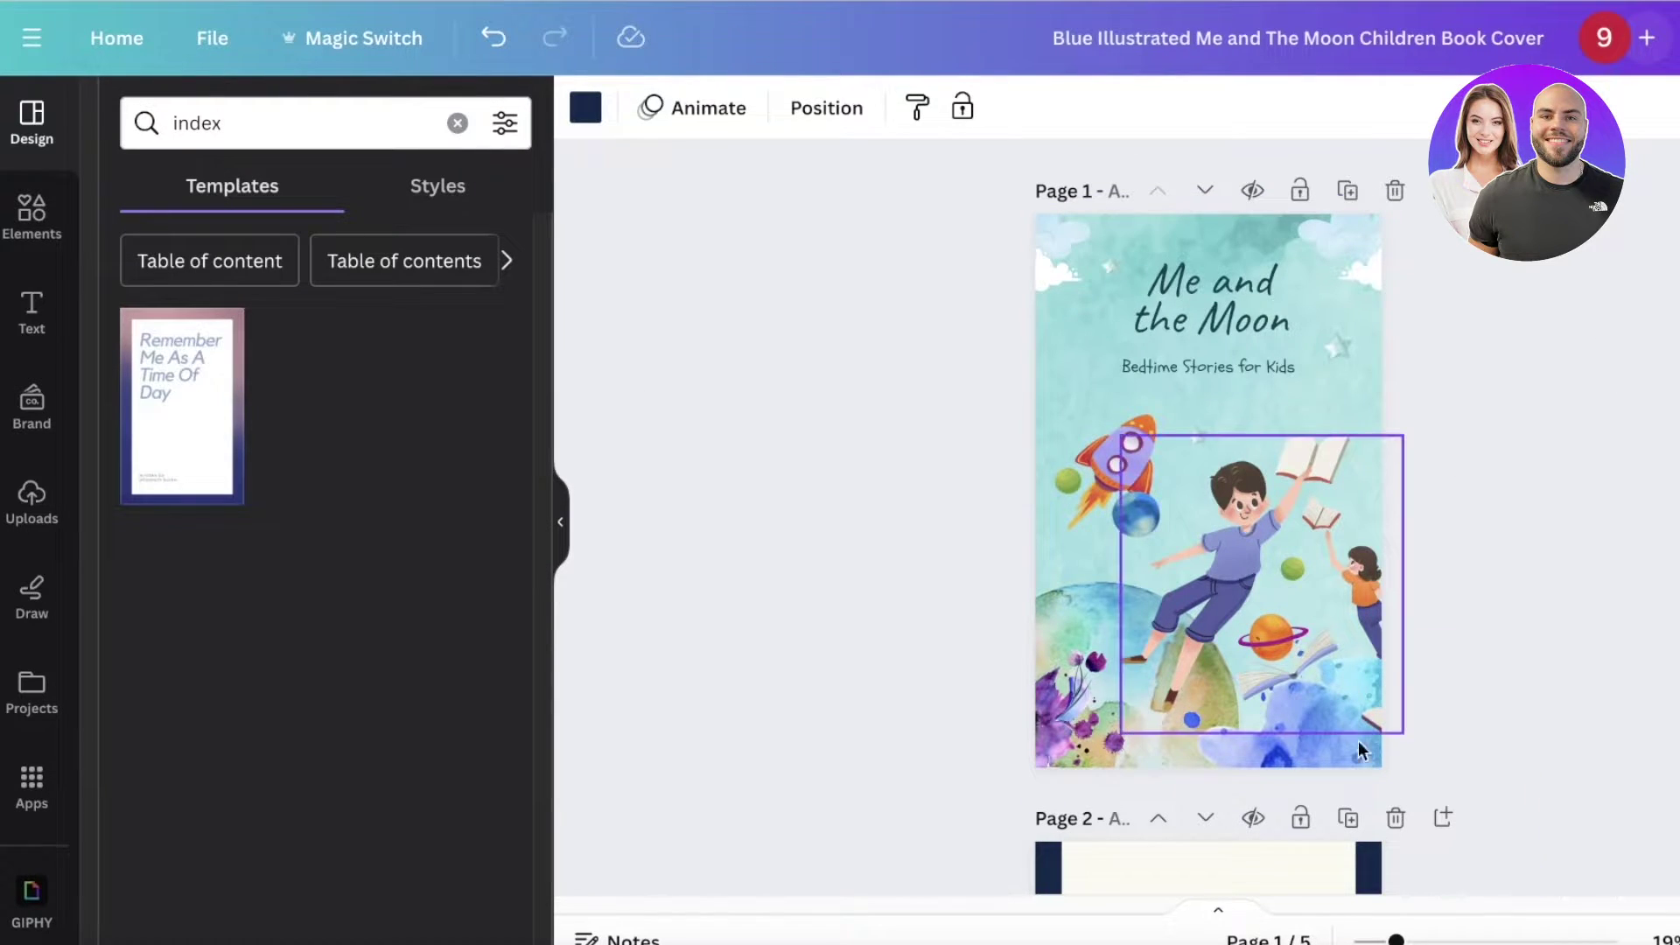
left_click(1347, 190)
left_click(129, 413)
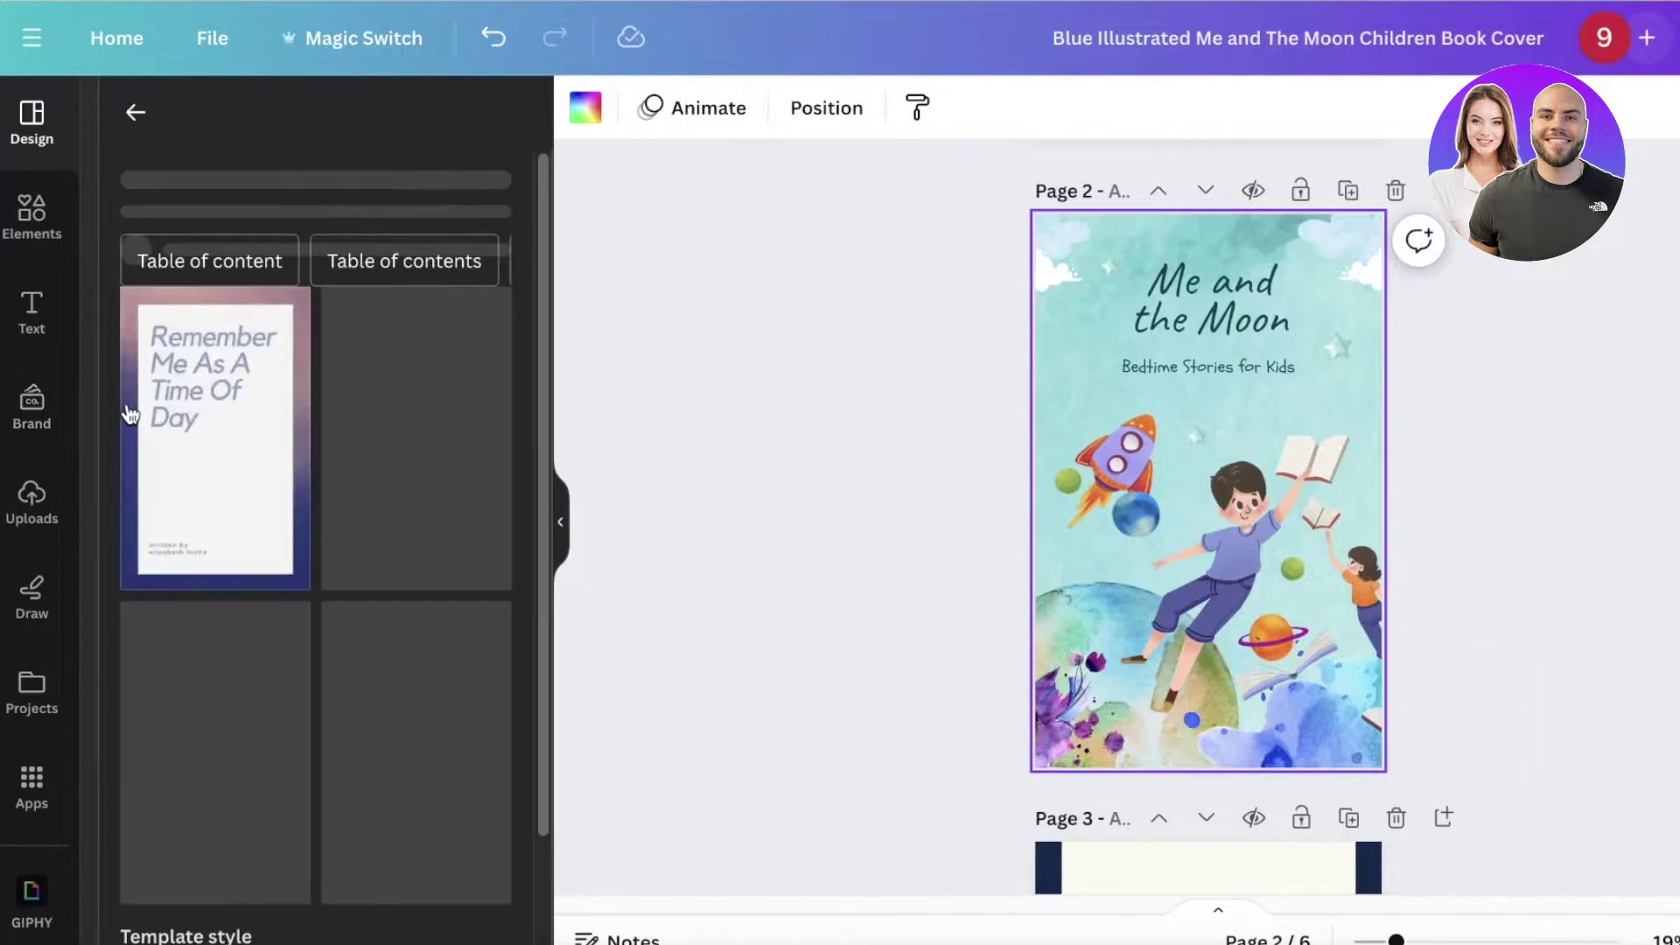
left_click(165, 420)
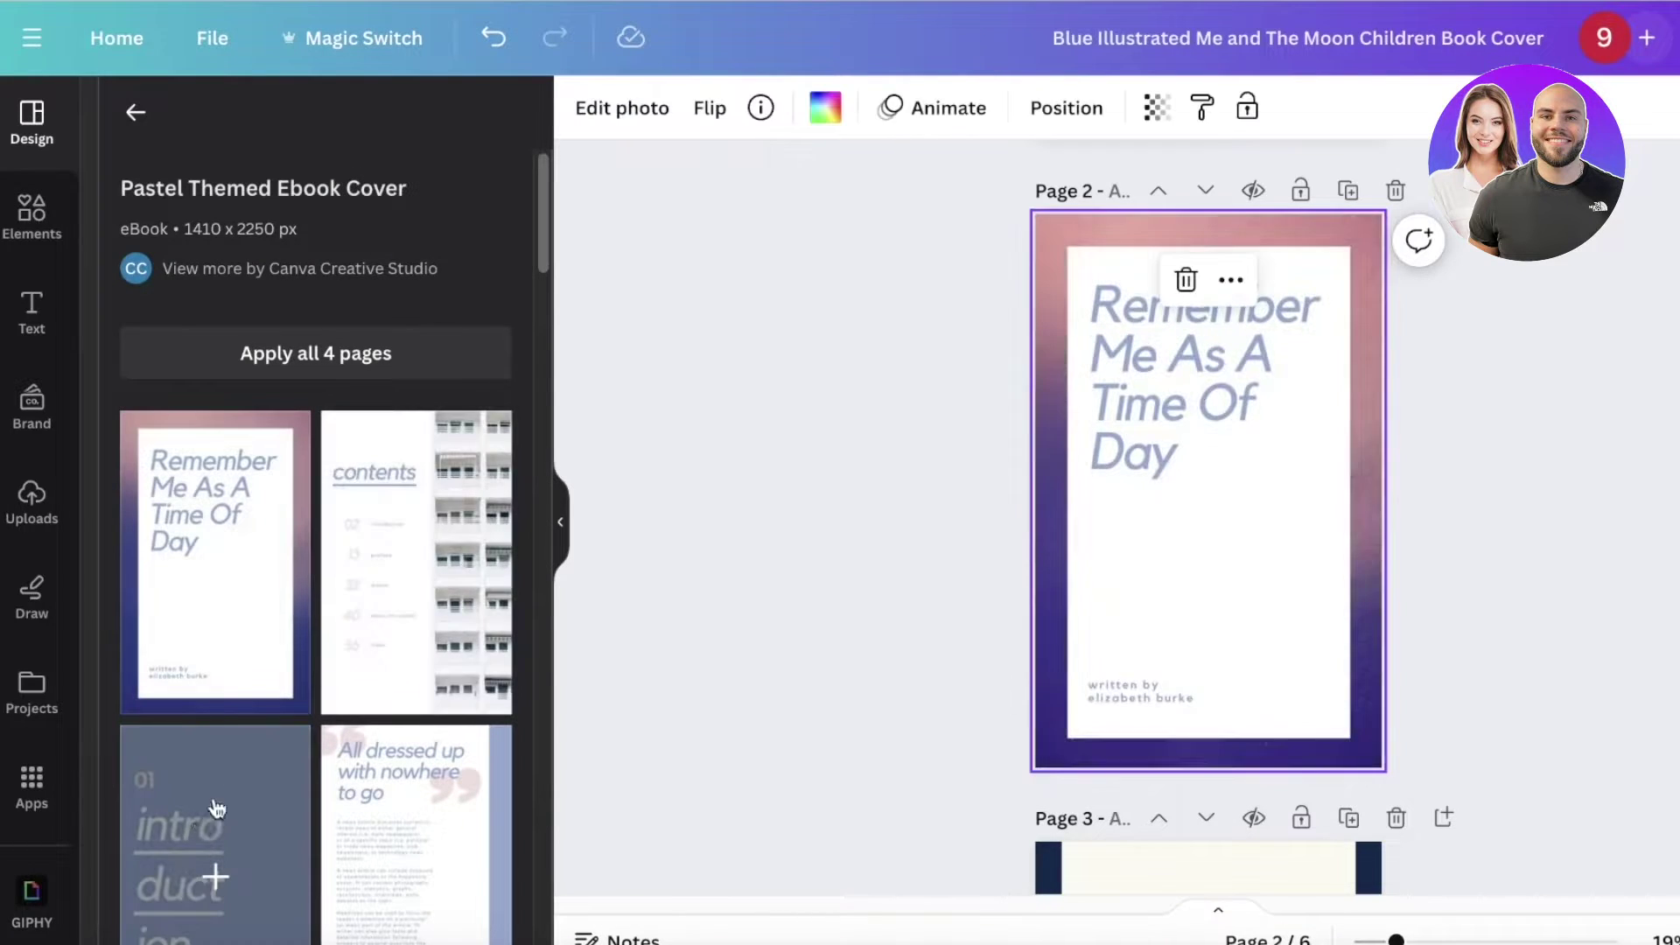
left_click(416, 560)
scroll(1635, 498, "up", 5)
left_click_drag(889, 189, 1135, 369)
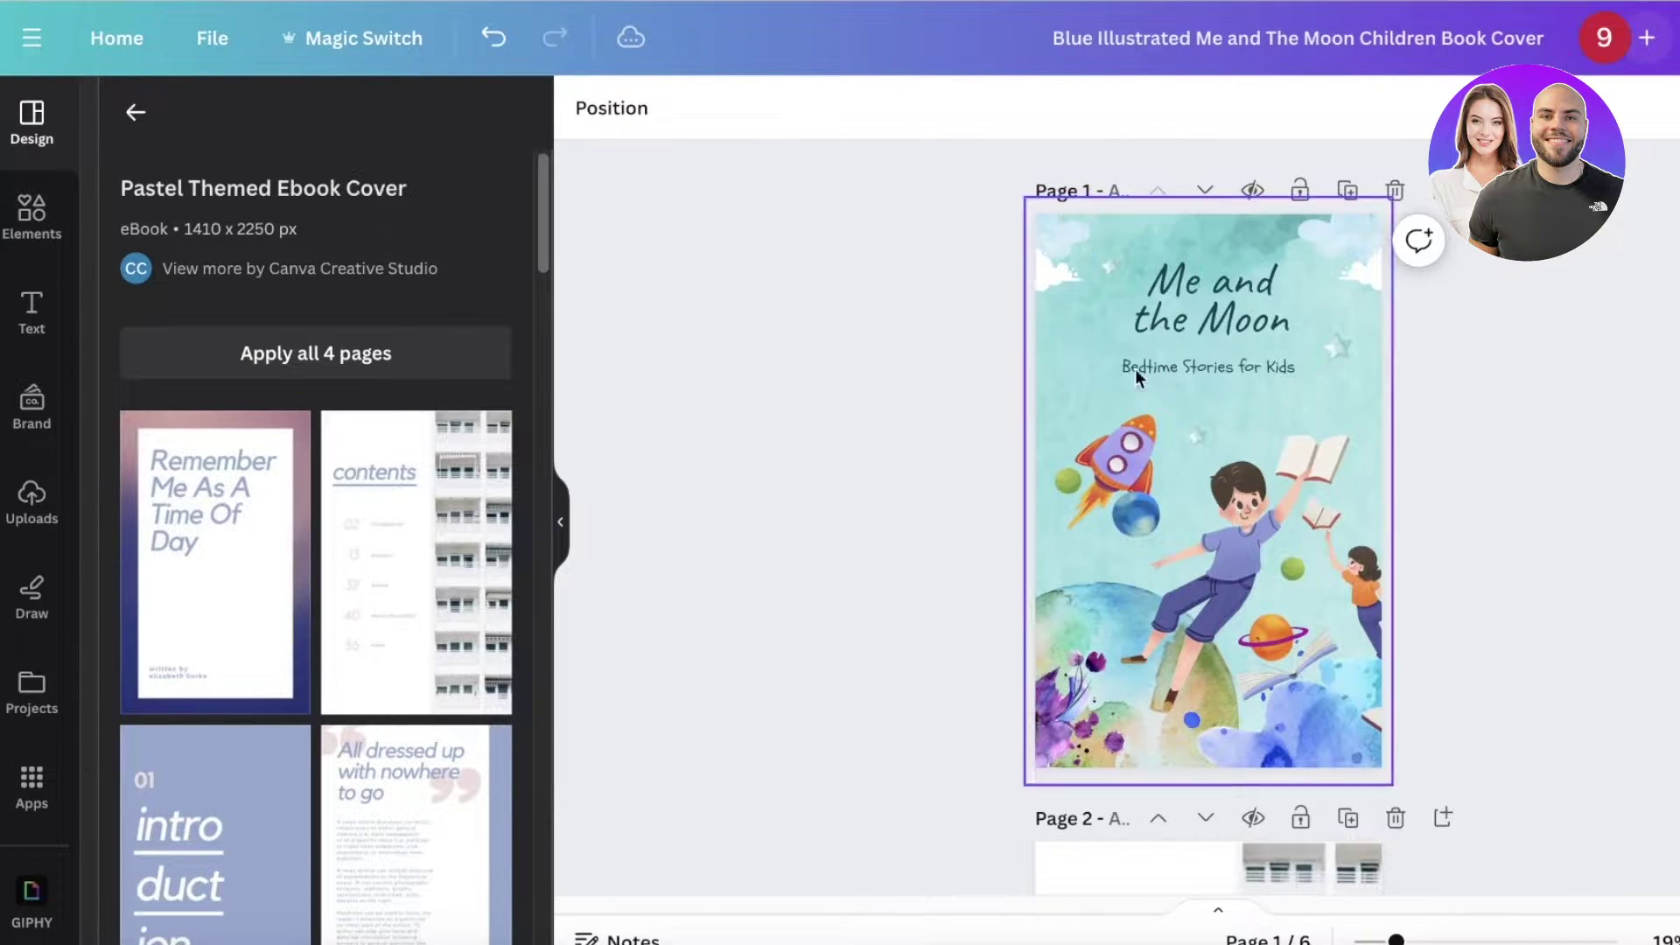
scroll(1283, 360, "down", 10)
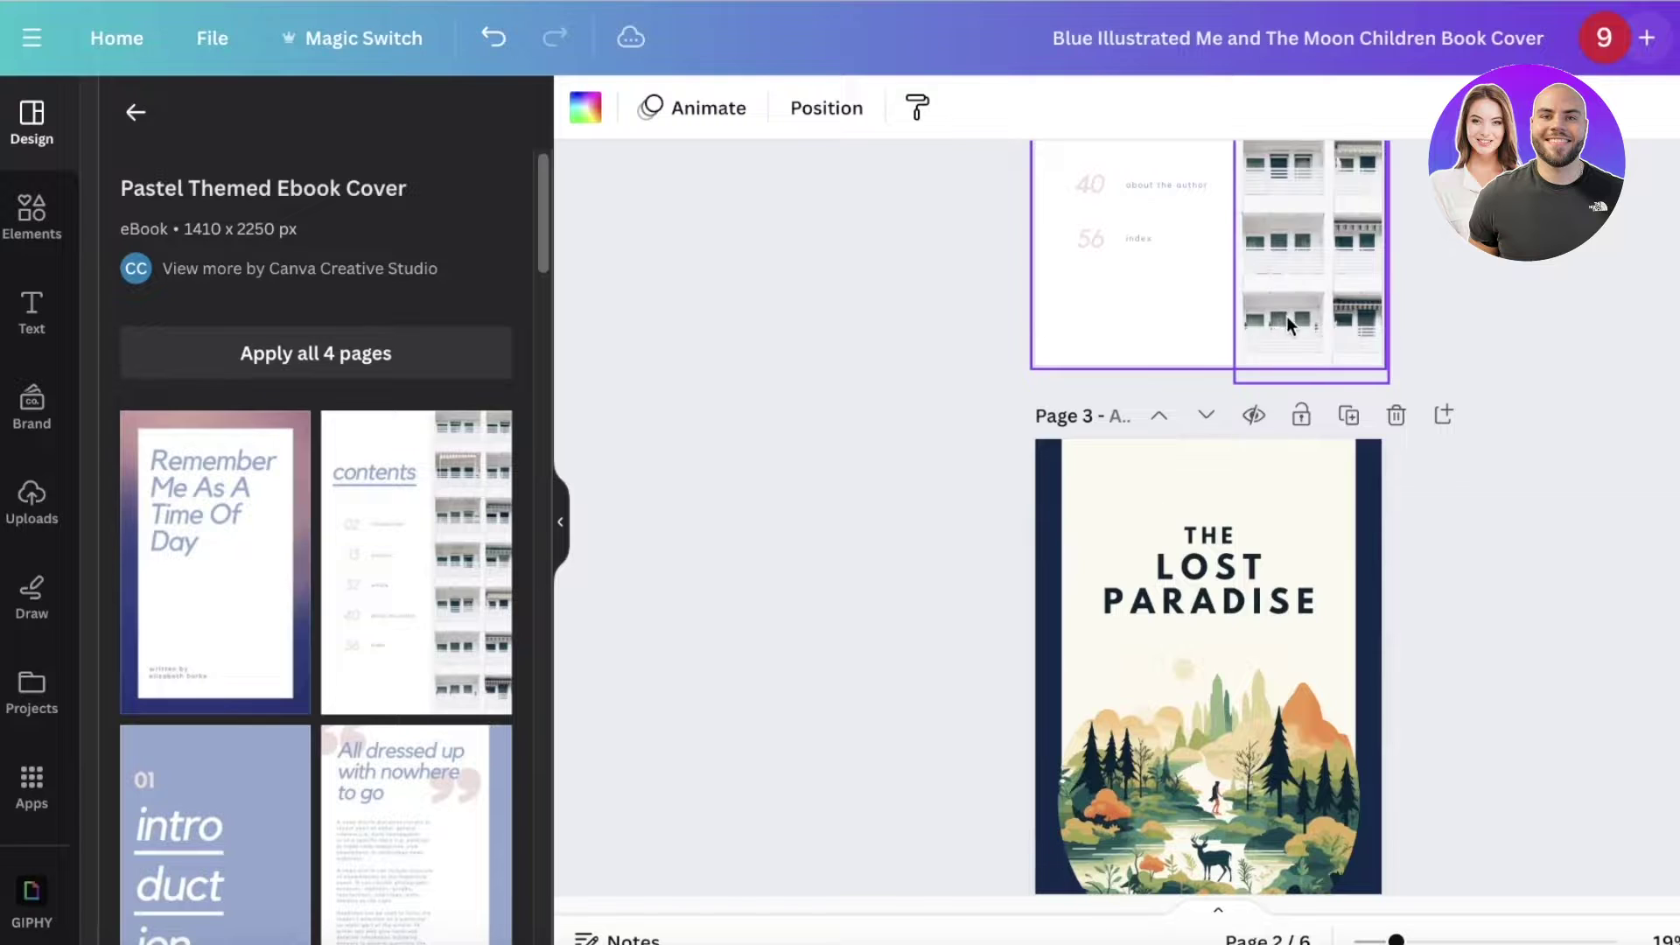
scroll(1287, 317, "up", 10)
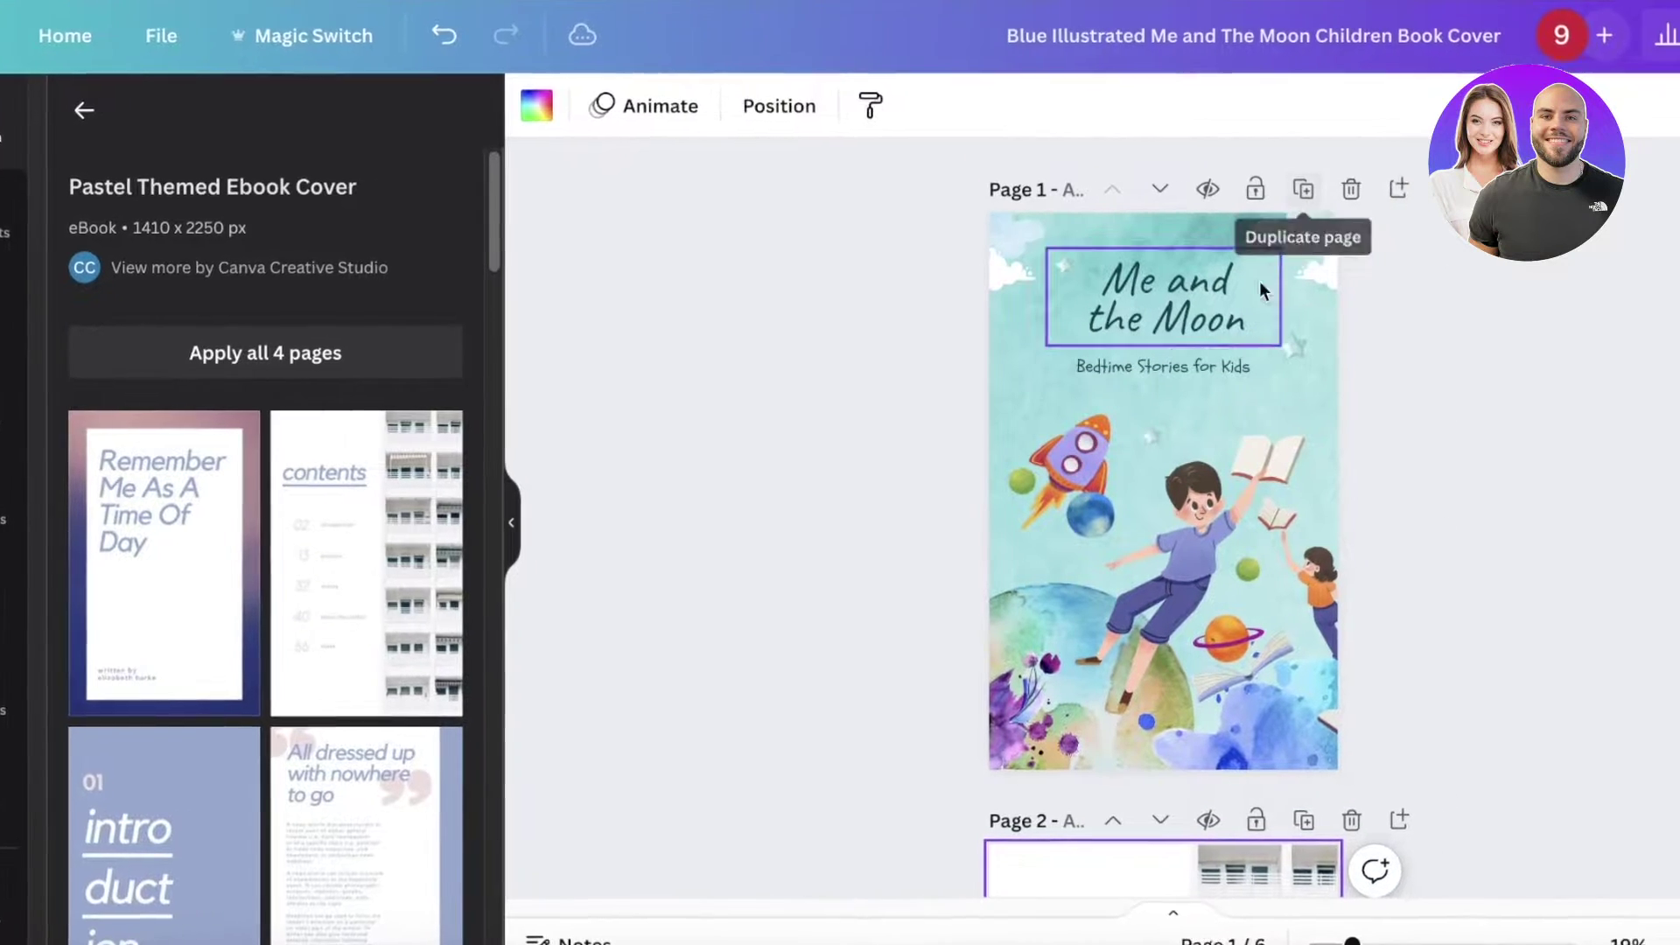
Download only pages 1–2 of the Me and the Moon design as JPG files.
left_click(1624, 28)
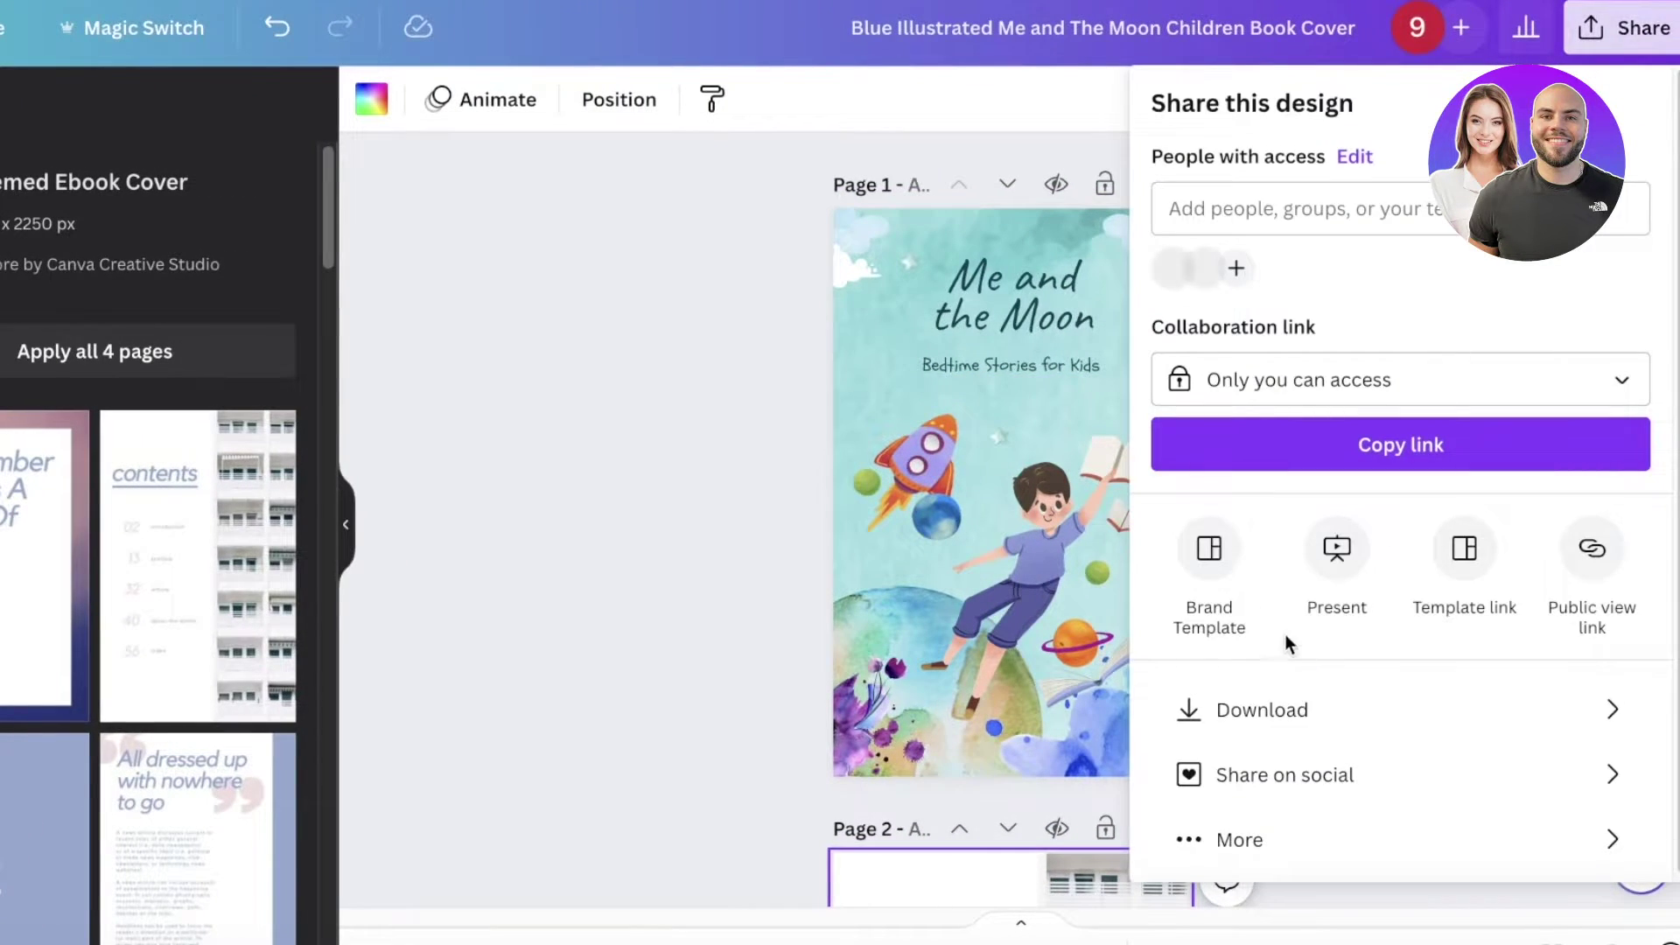
left_click(1264, 710)
left_click(1307, 217)
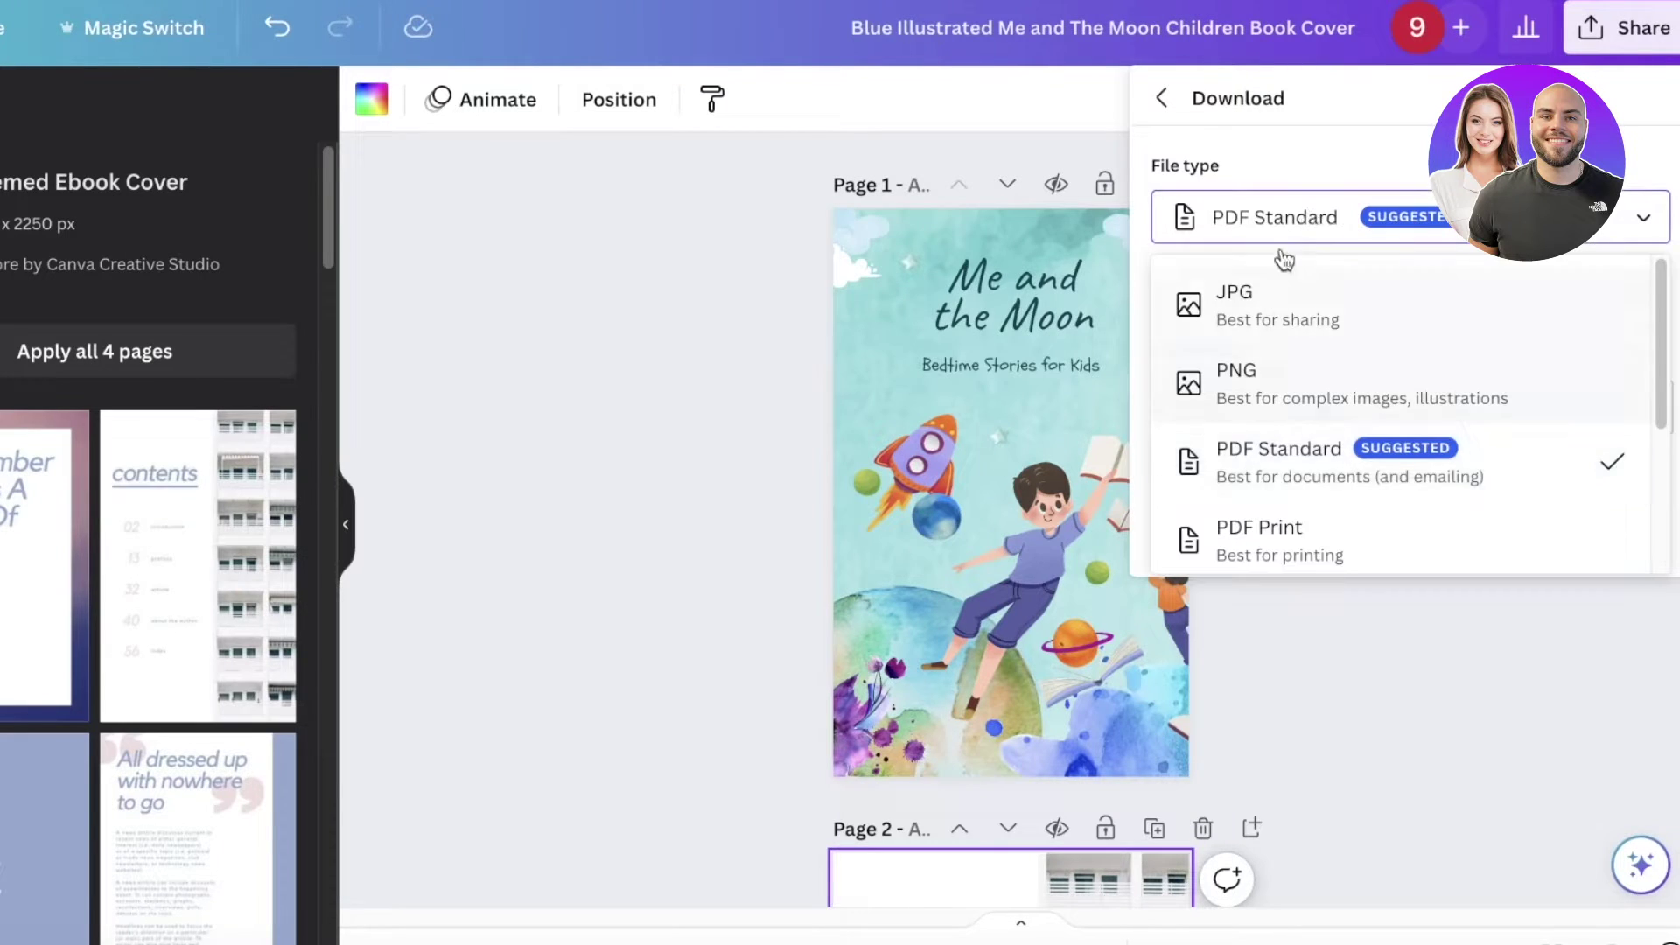
left_click(1295, 219)
left_click(1259, 407)
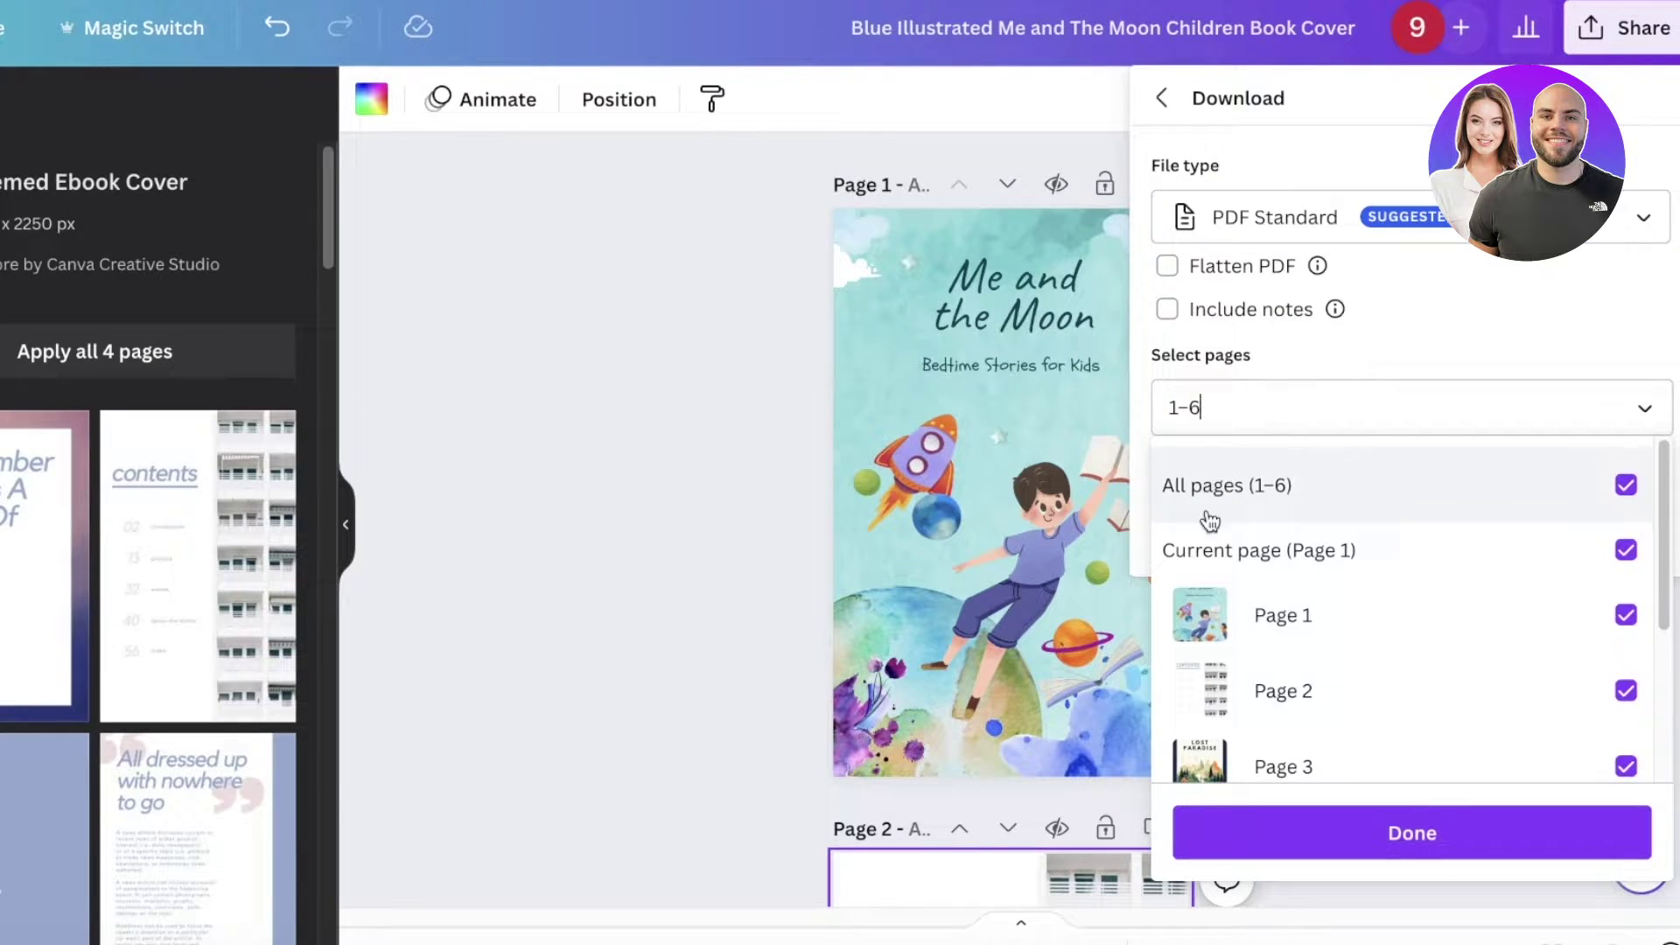
left_click(1282, 503)
left_click(1313, 625)
left_click(1330, 692)
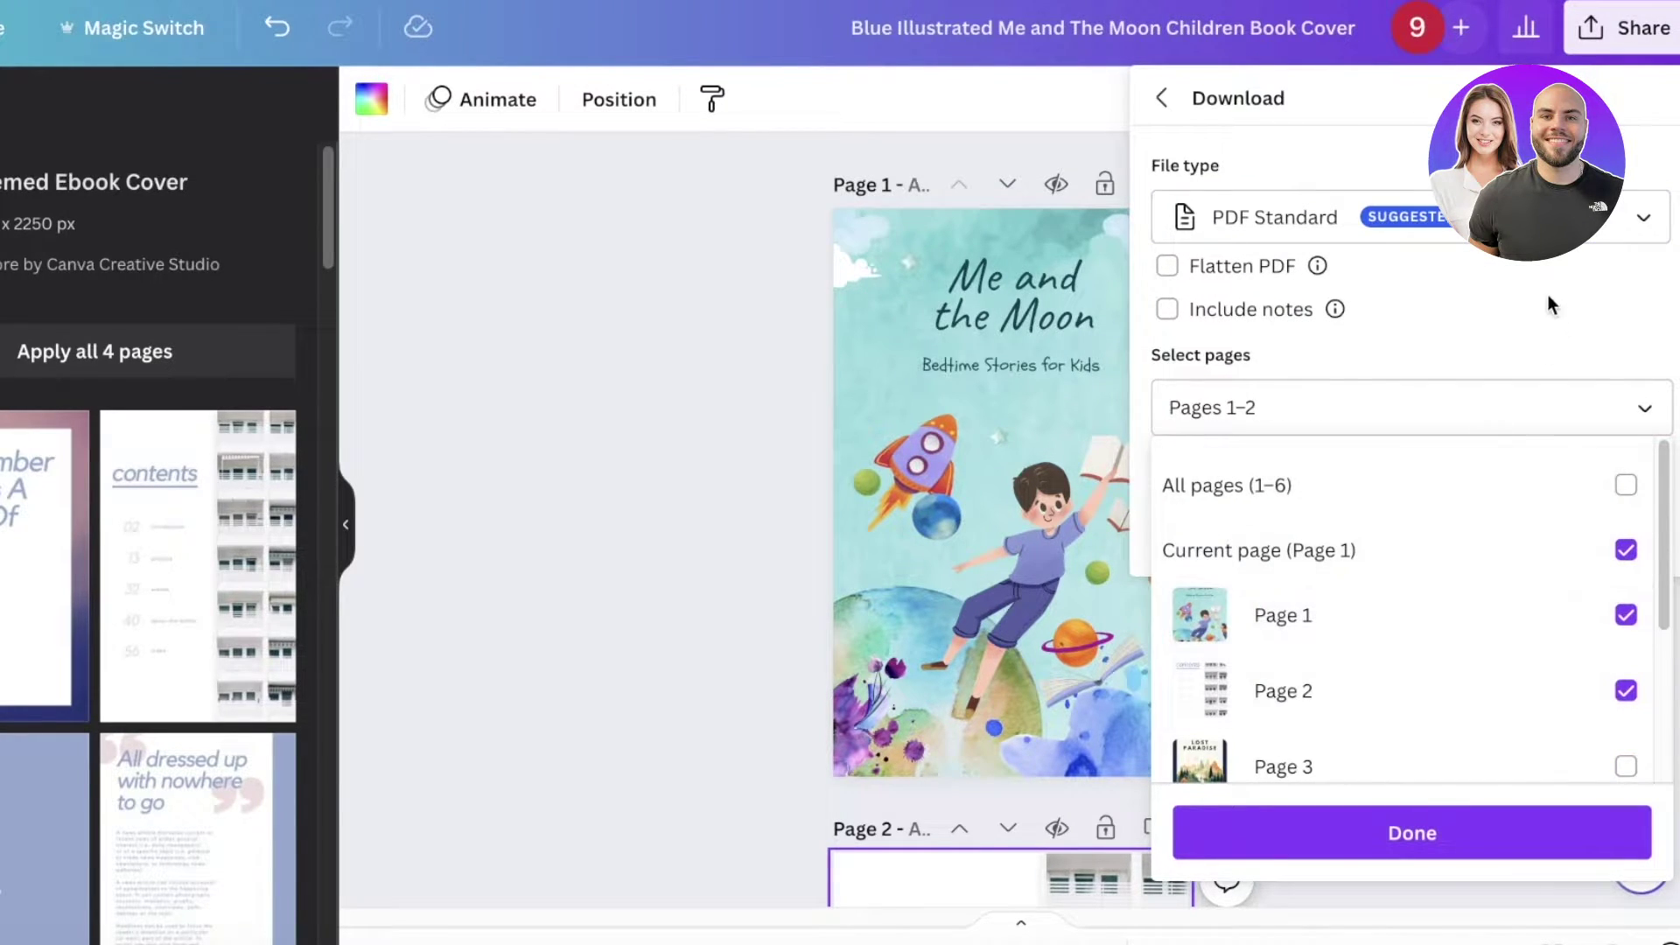
left_click(1418, 416)
left_click(1313, 219)
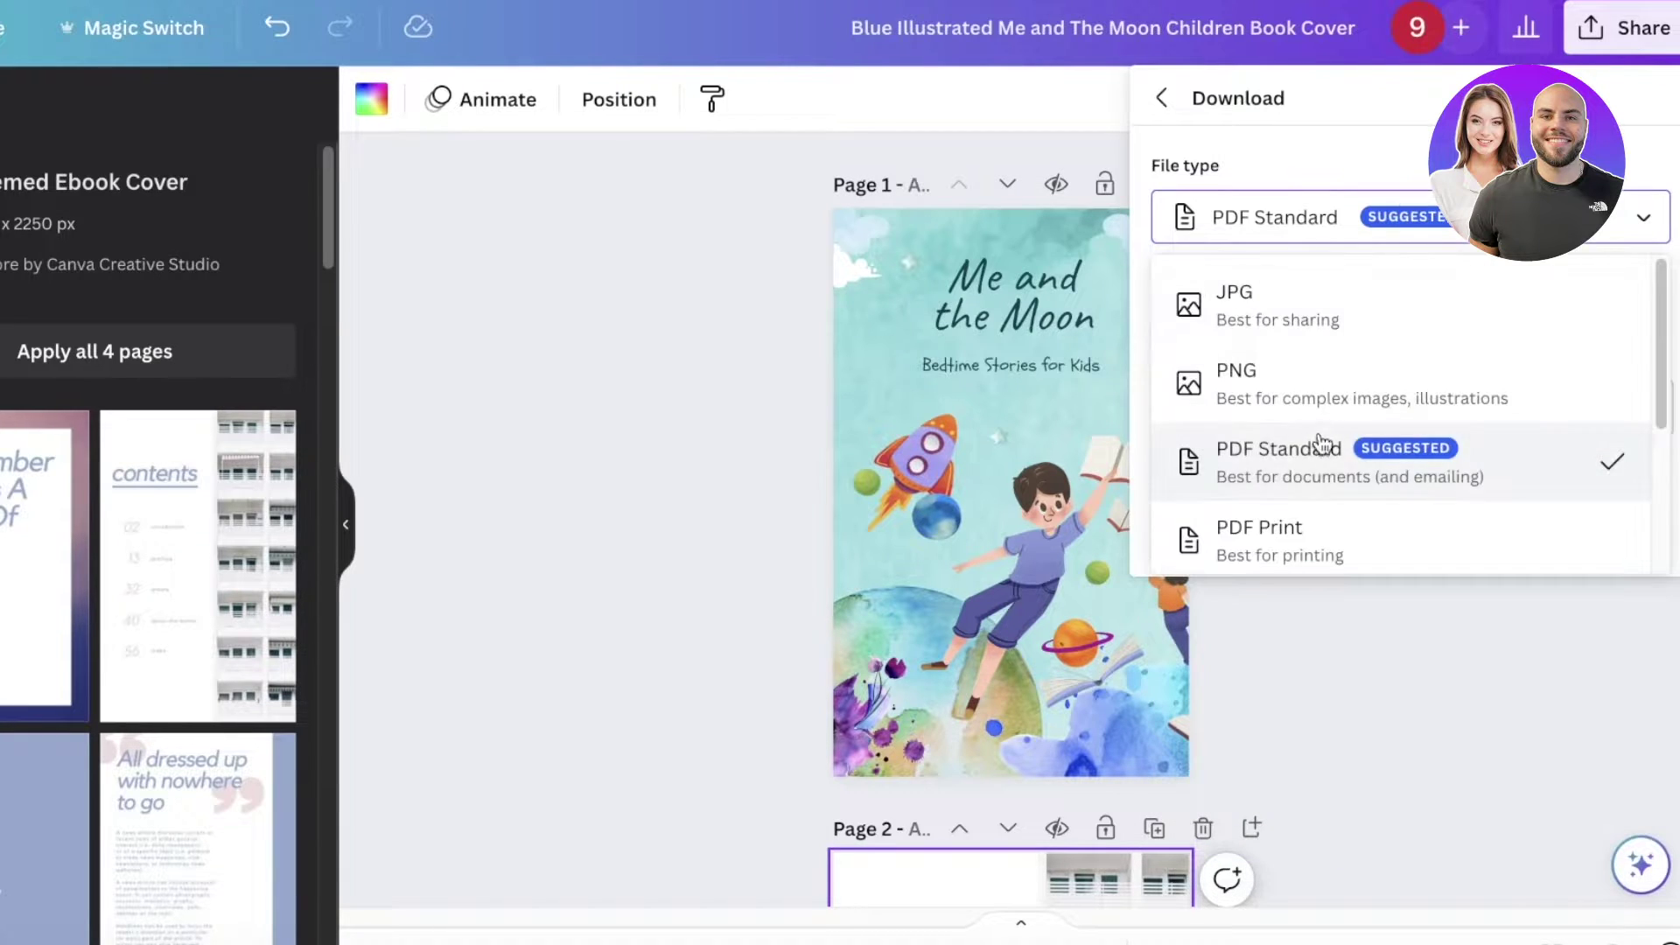
left_click(1306, 320)
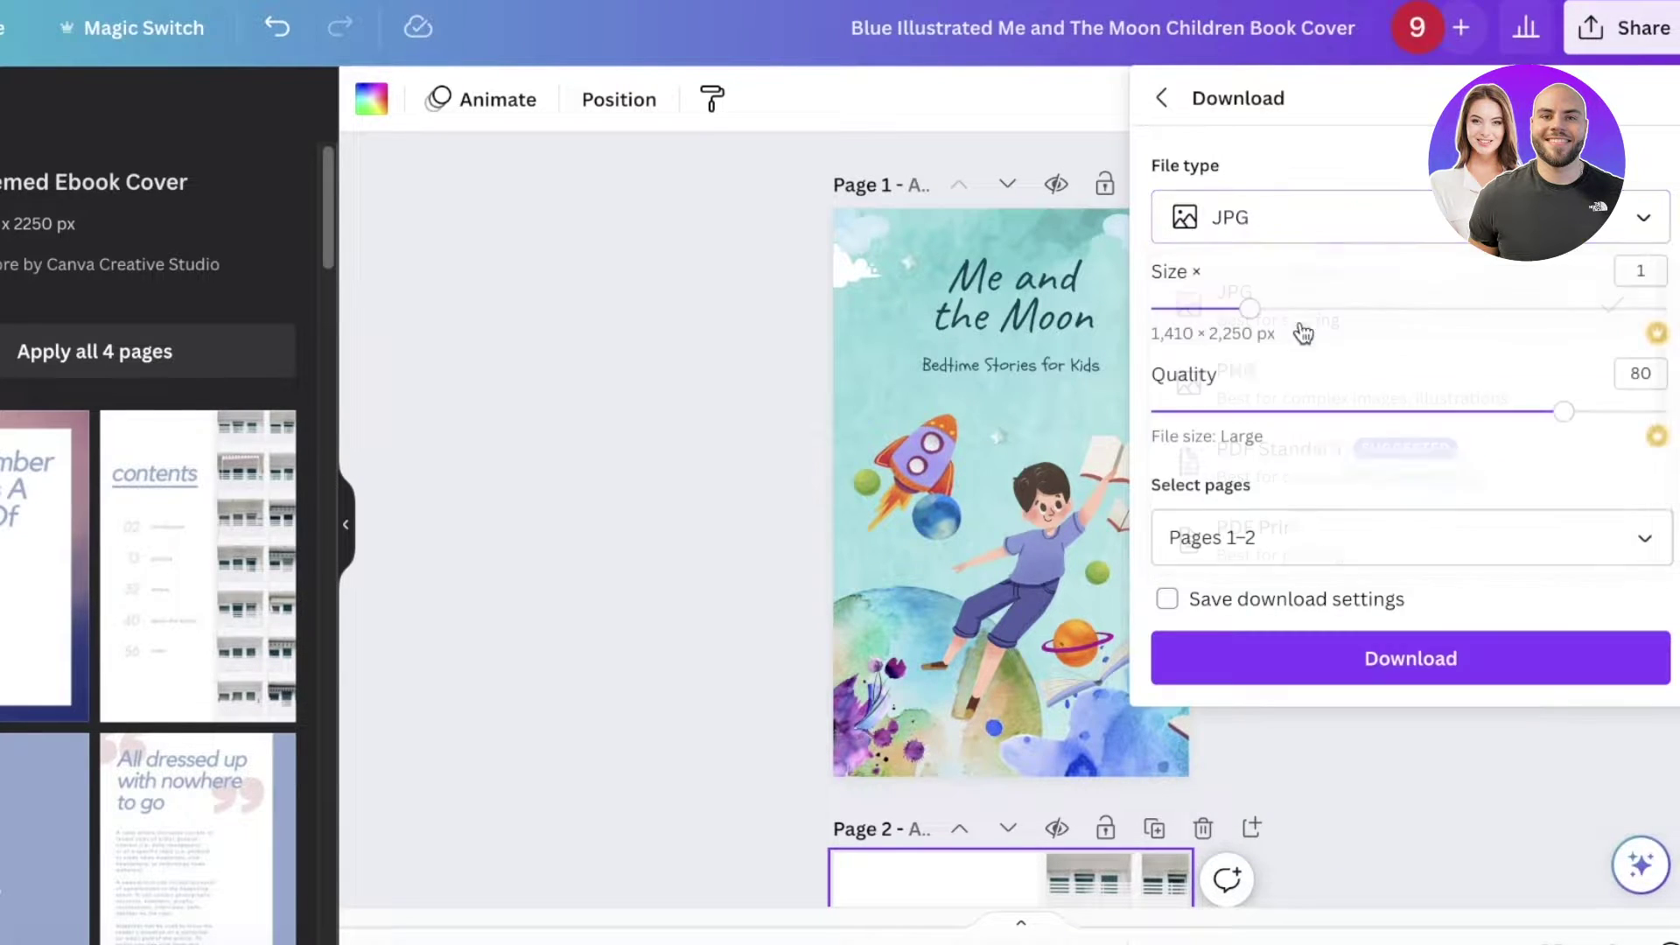
left_click(1360, 659)
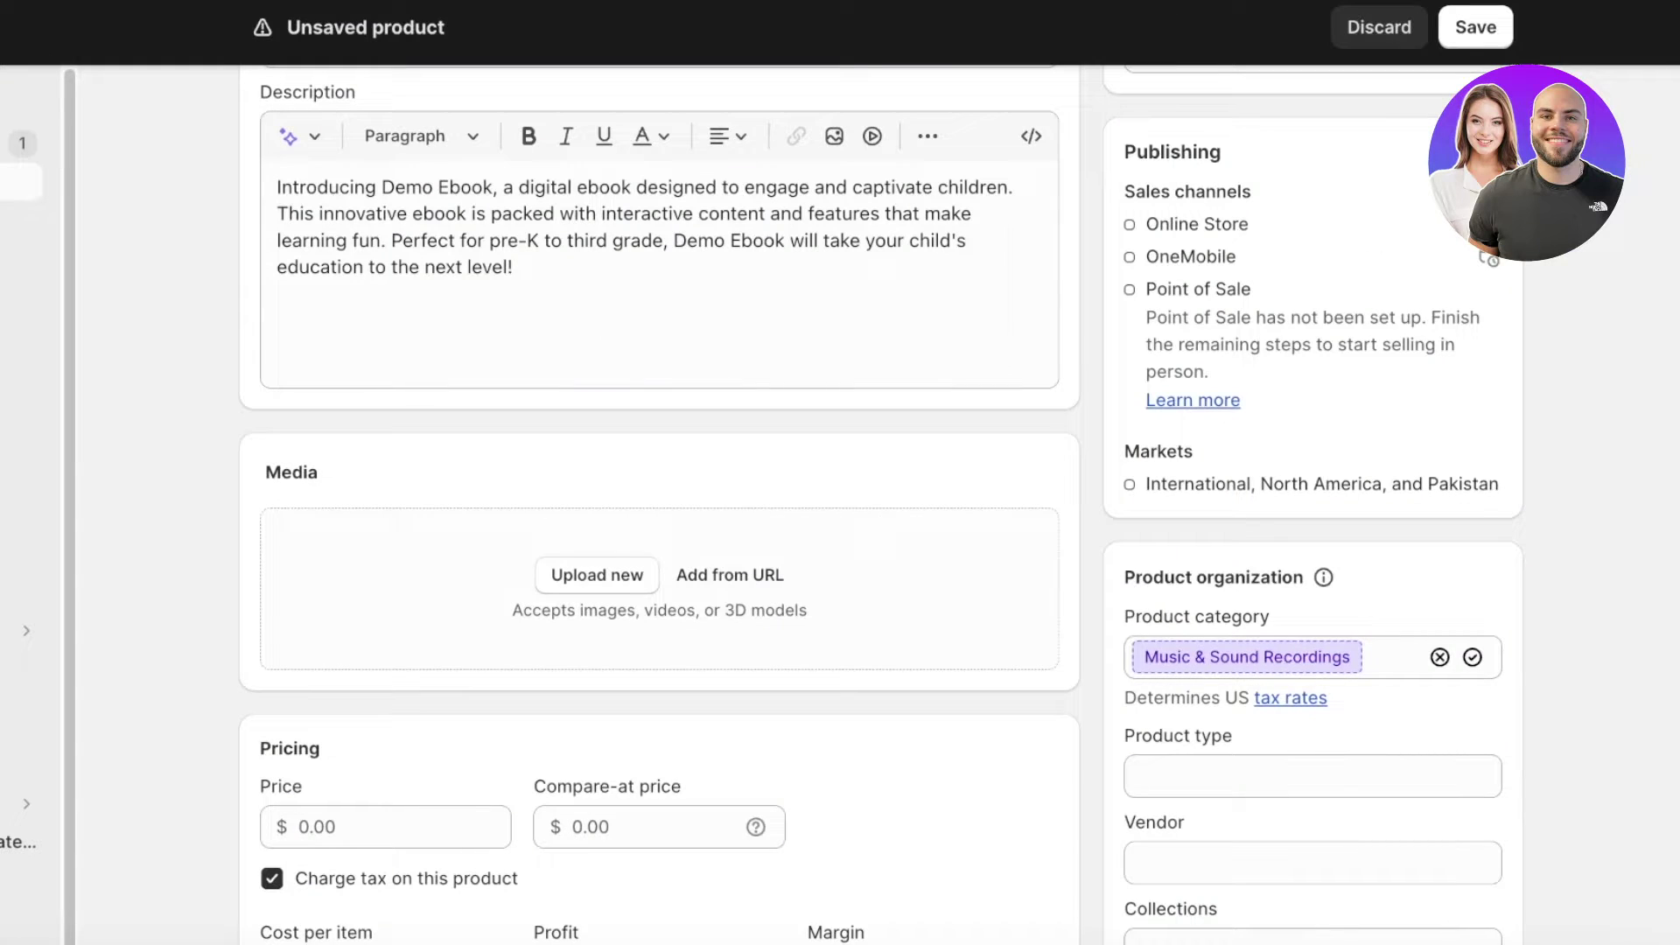
Add the two downloaded JPG pages as product media after the zip file is rejected.
left_click_drag(1447, 176, 544, 593)
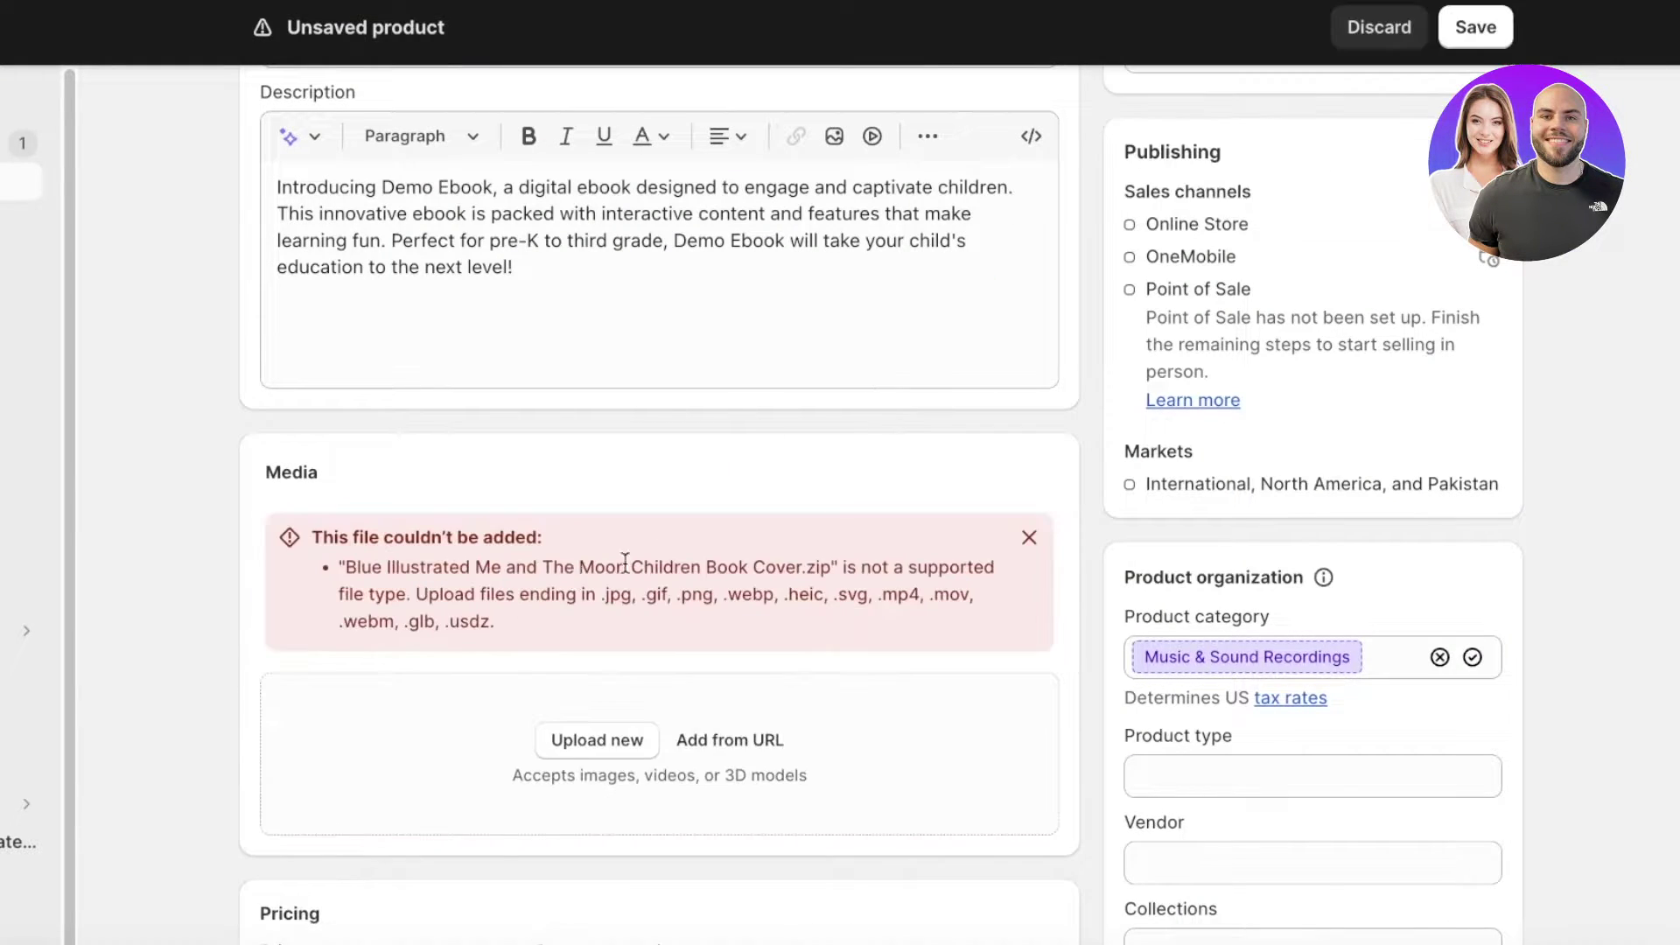
left_click(1029, 537)
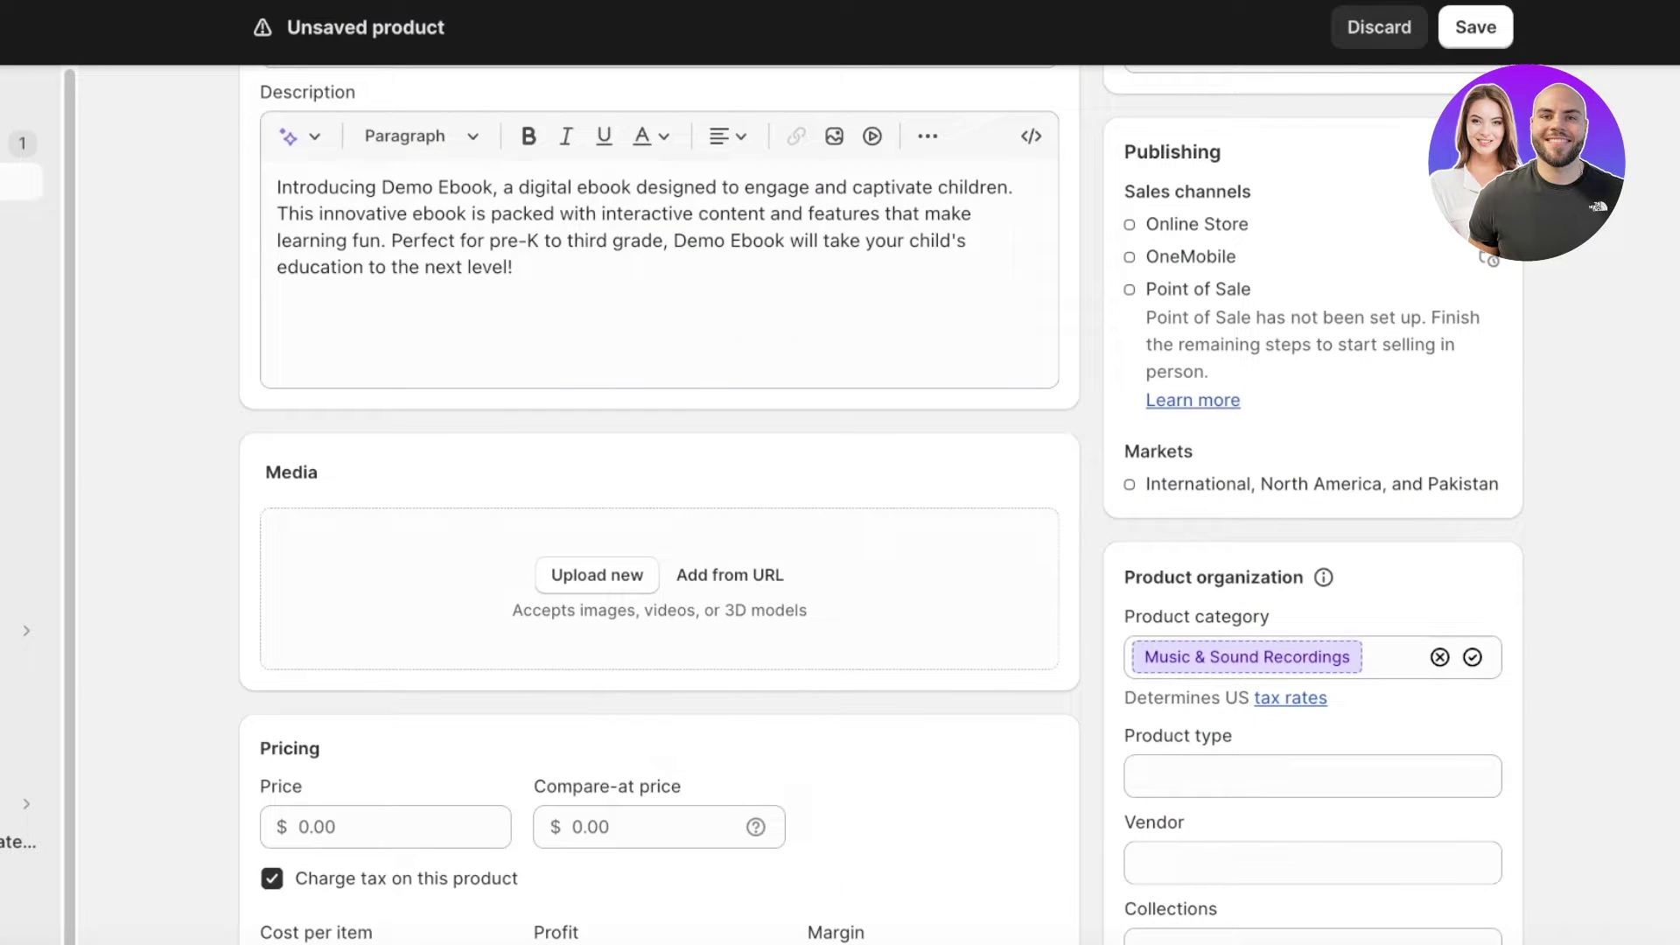
left_click(1452, 71)
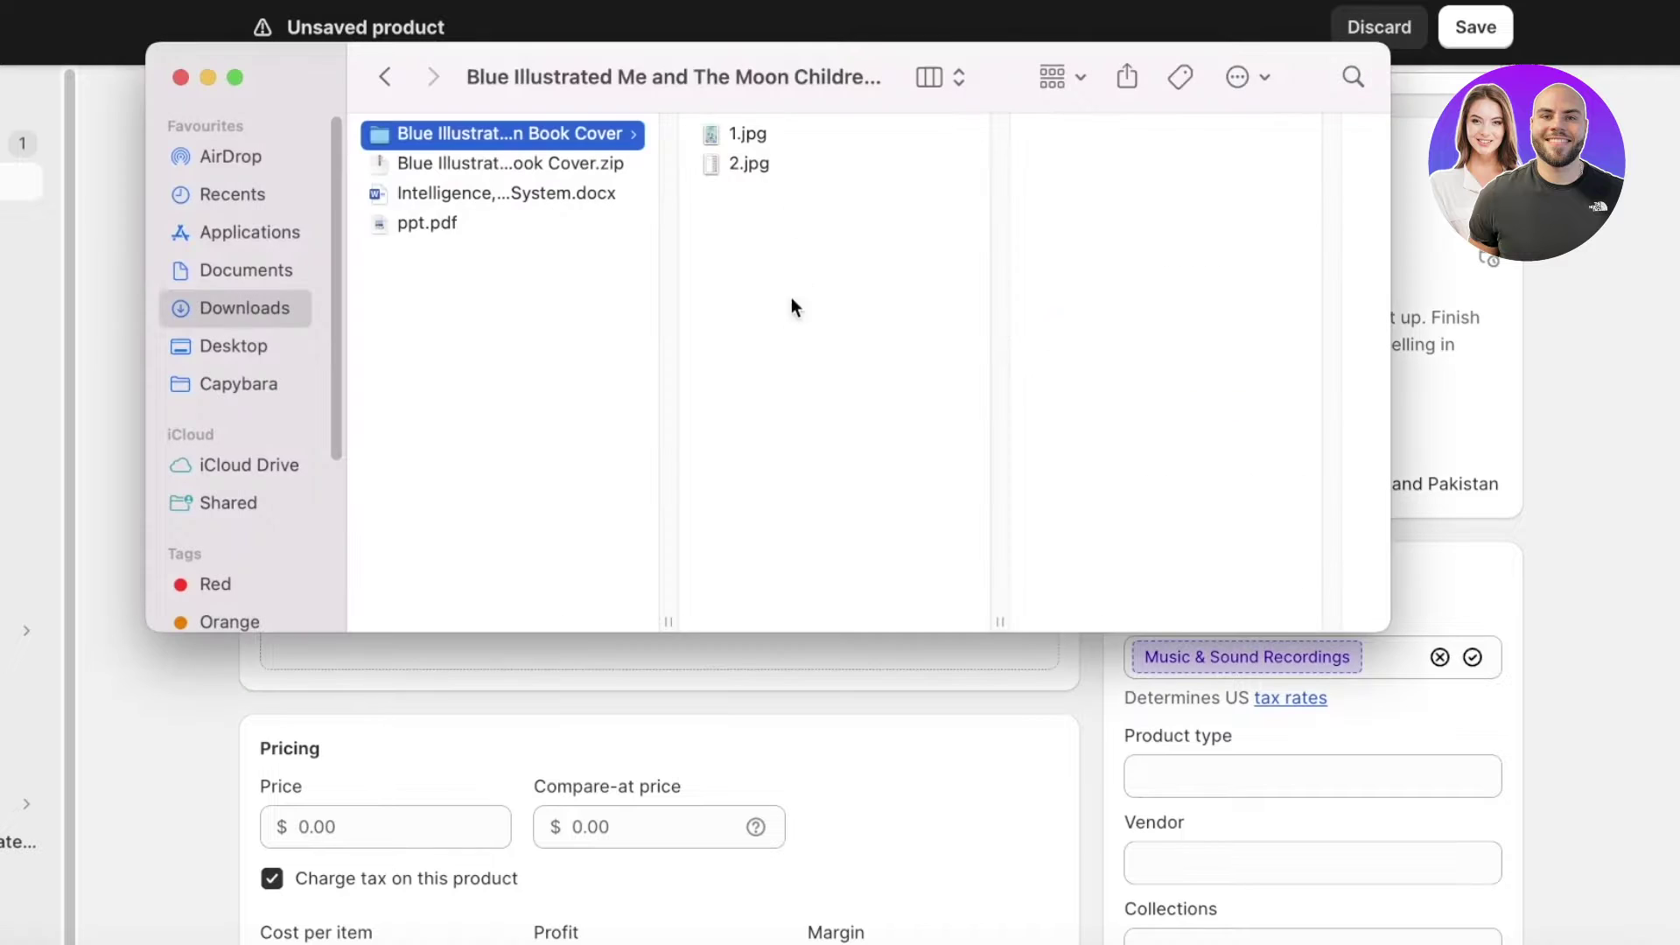
left_click_drag(791, 307, 673, 648)
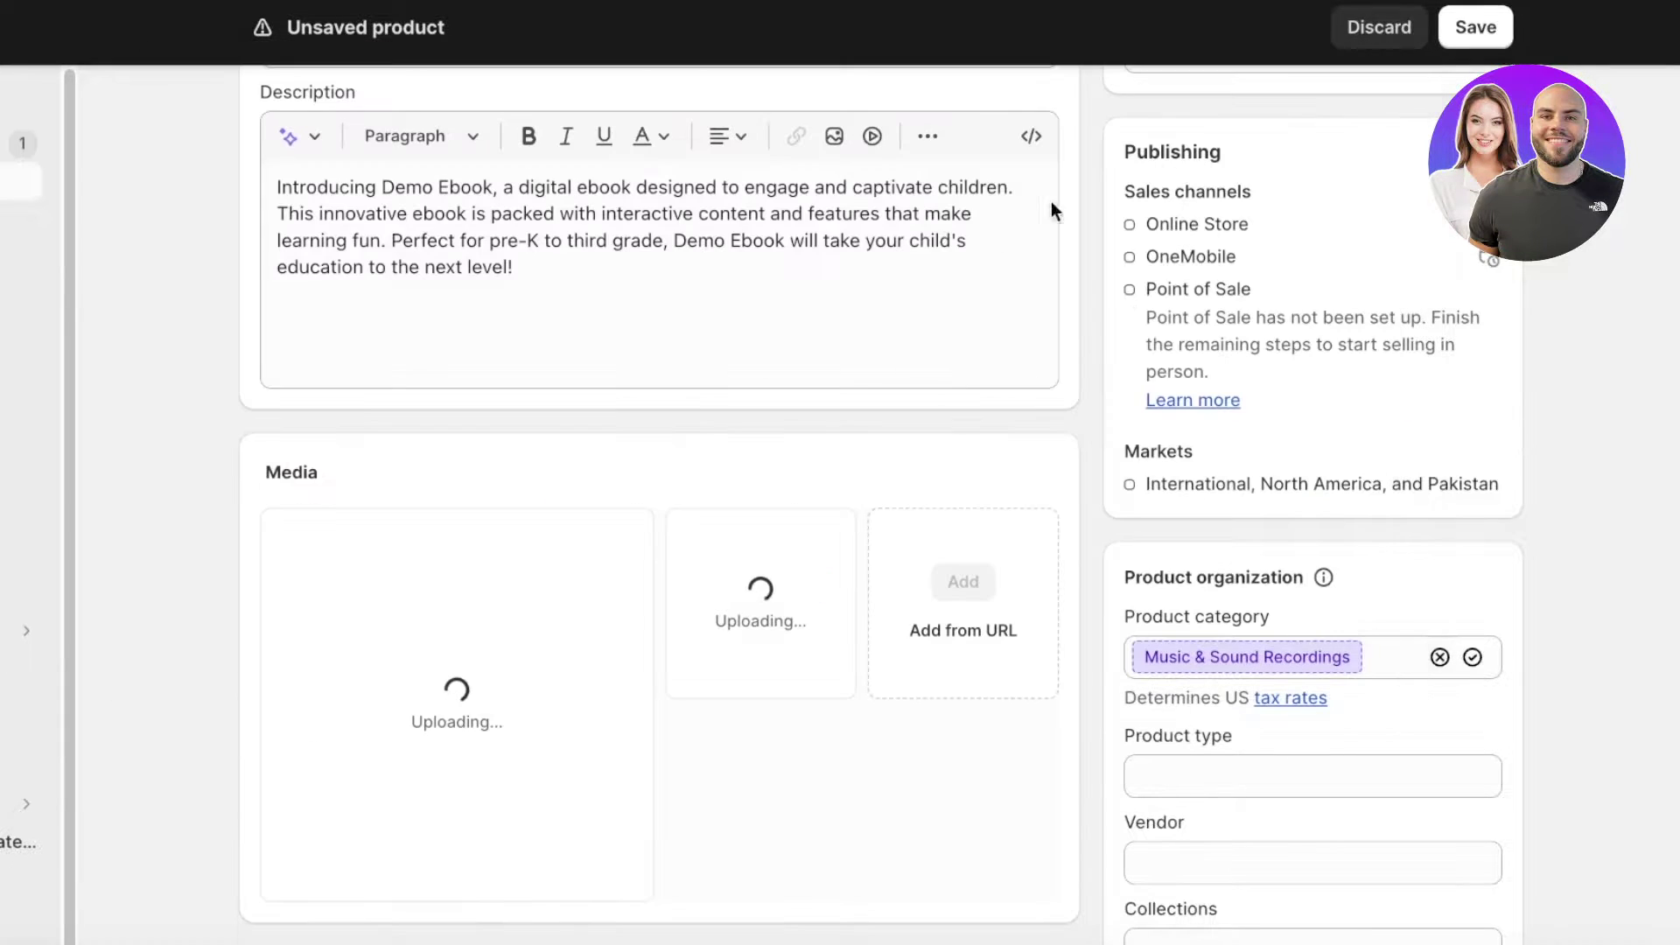
scroll(447, 461, "down", 3)
scroll(543, 338, "up", 3)
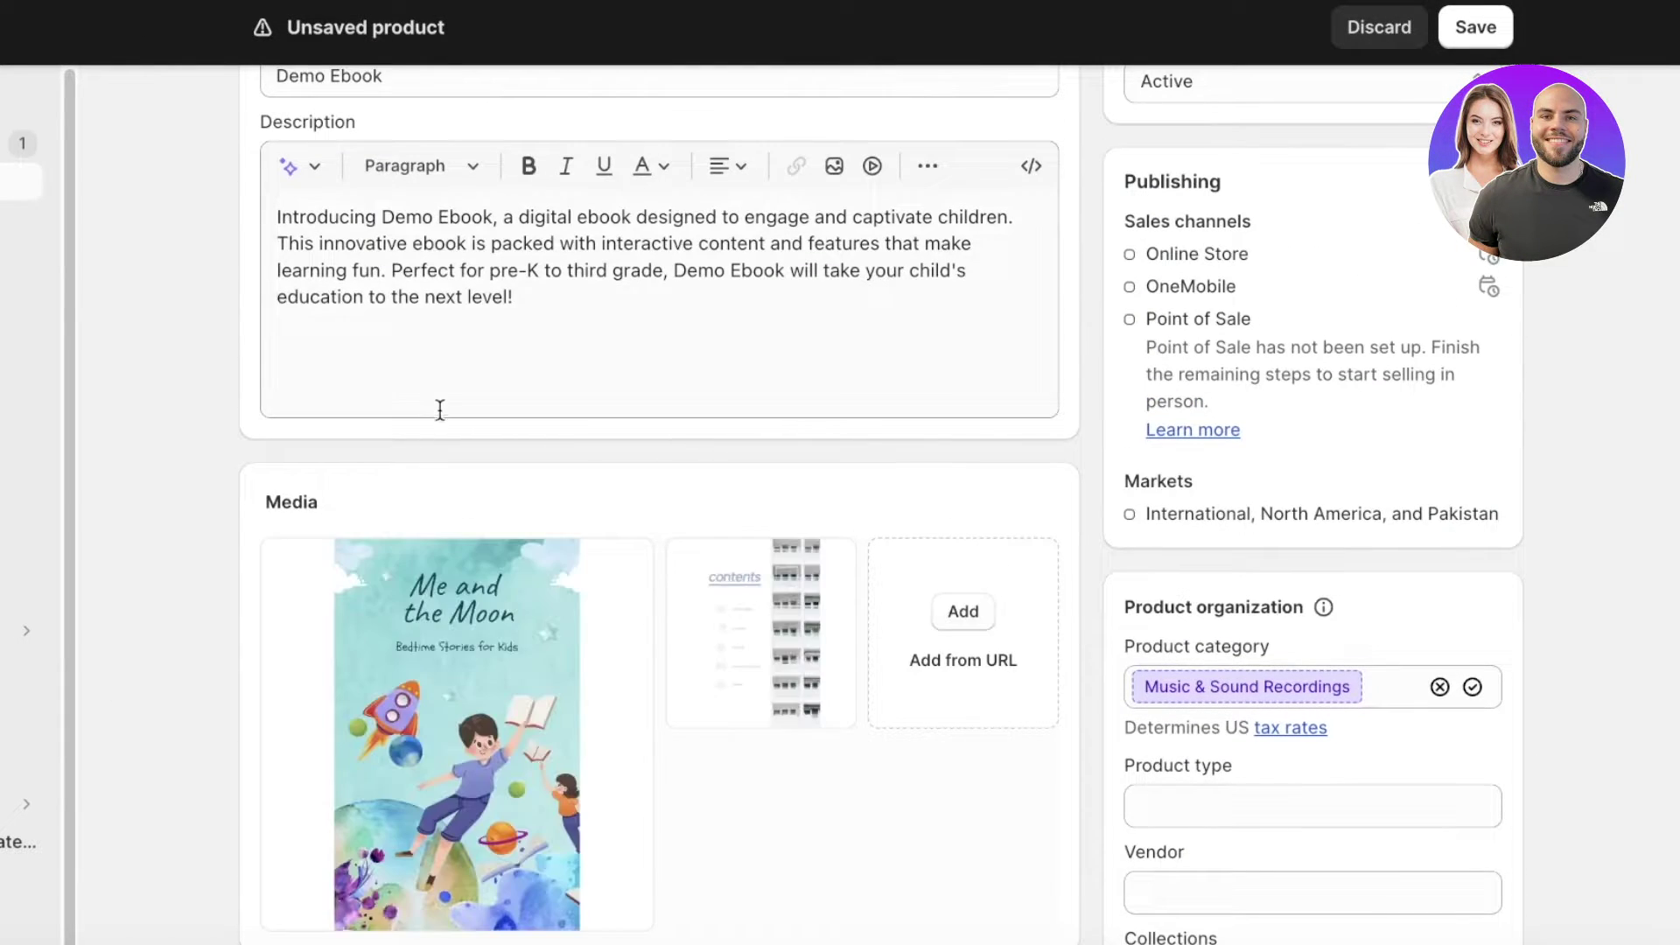
scroll(440, 410, "down", 3)
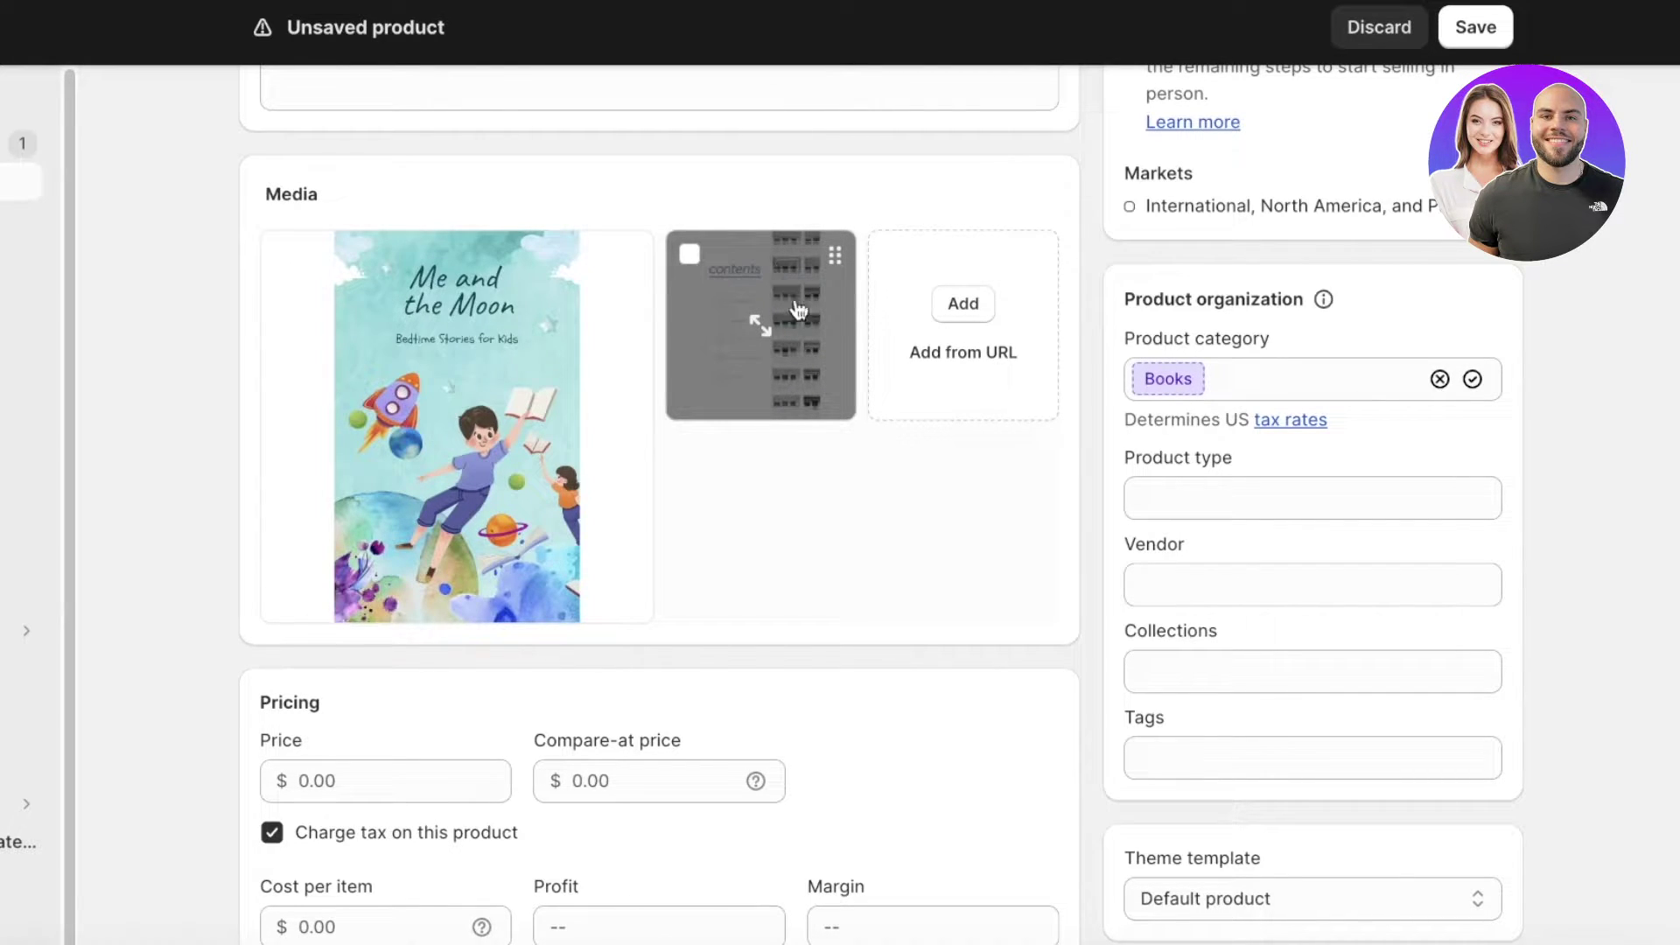
scroll(821, 350, "up", 2)
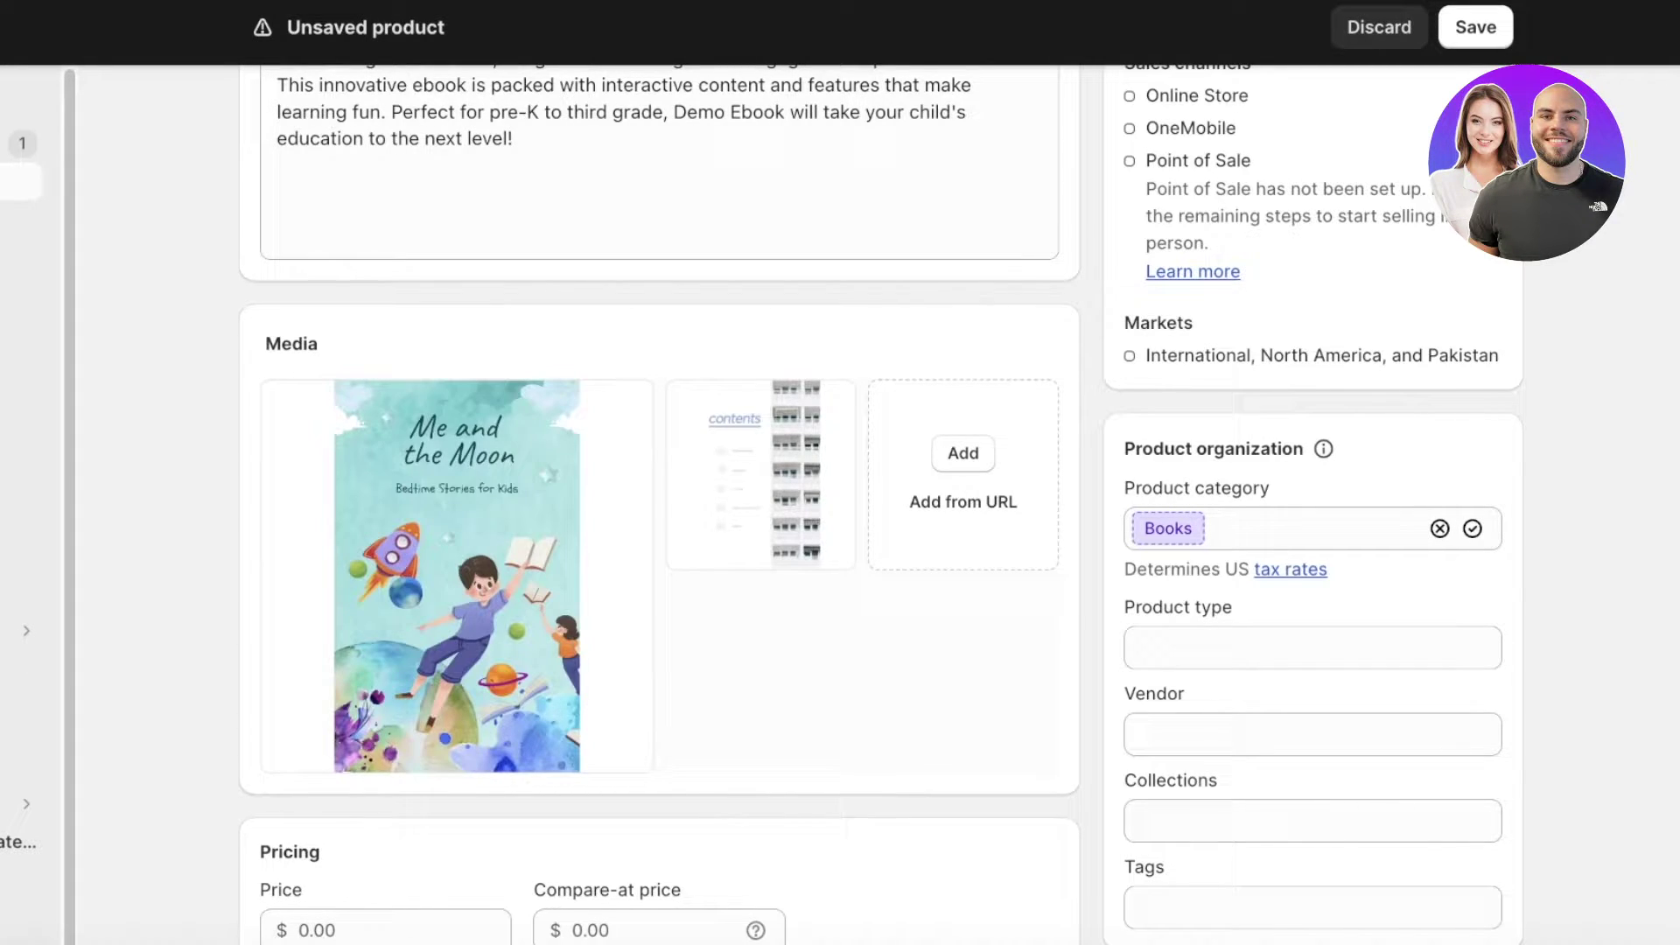
scroll(866, 254, "down", 3)
scroll(911, 263, "up", 1)
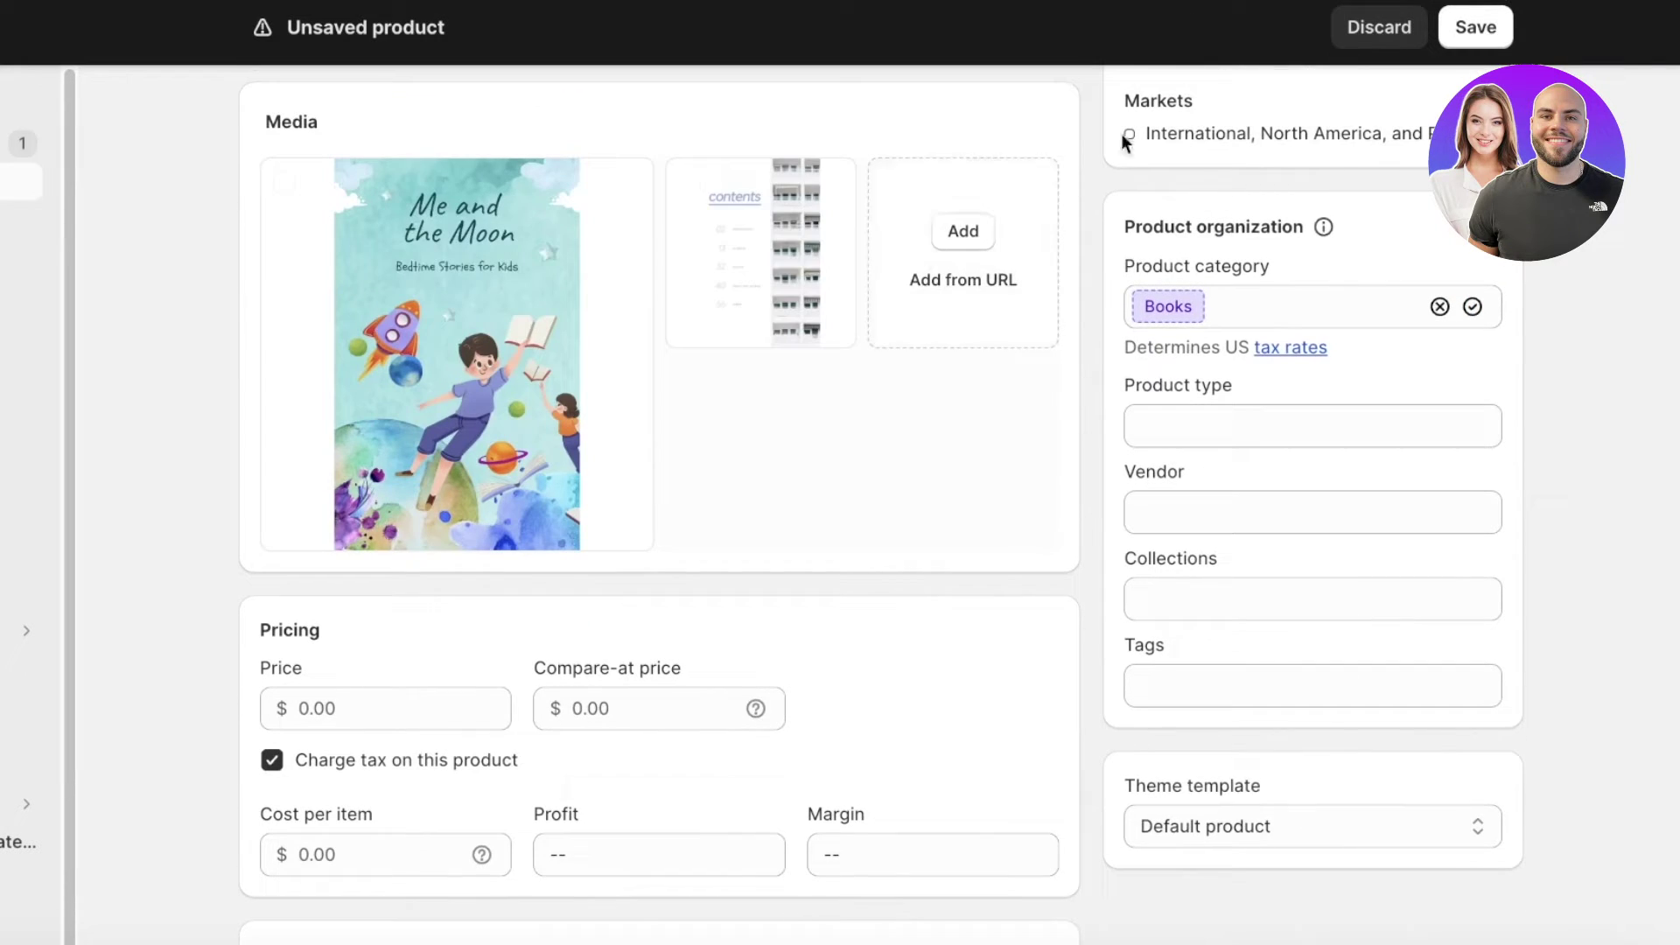
Turn off Charge tax on this product for the Demo Ebook.
scroll(759, 353, "down", 2)
left_click(384, 499)
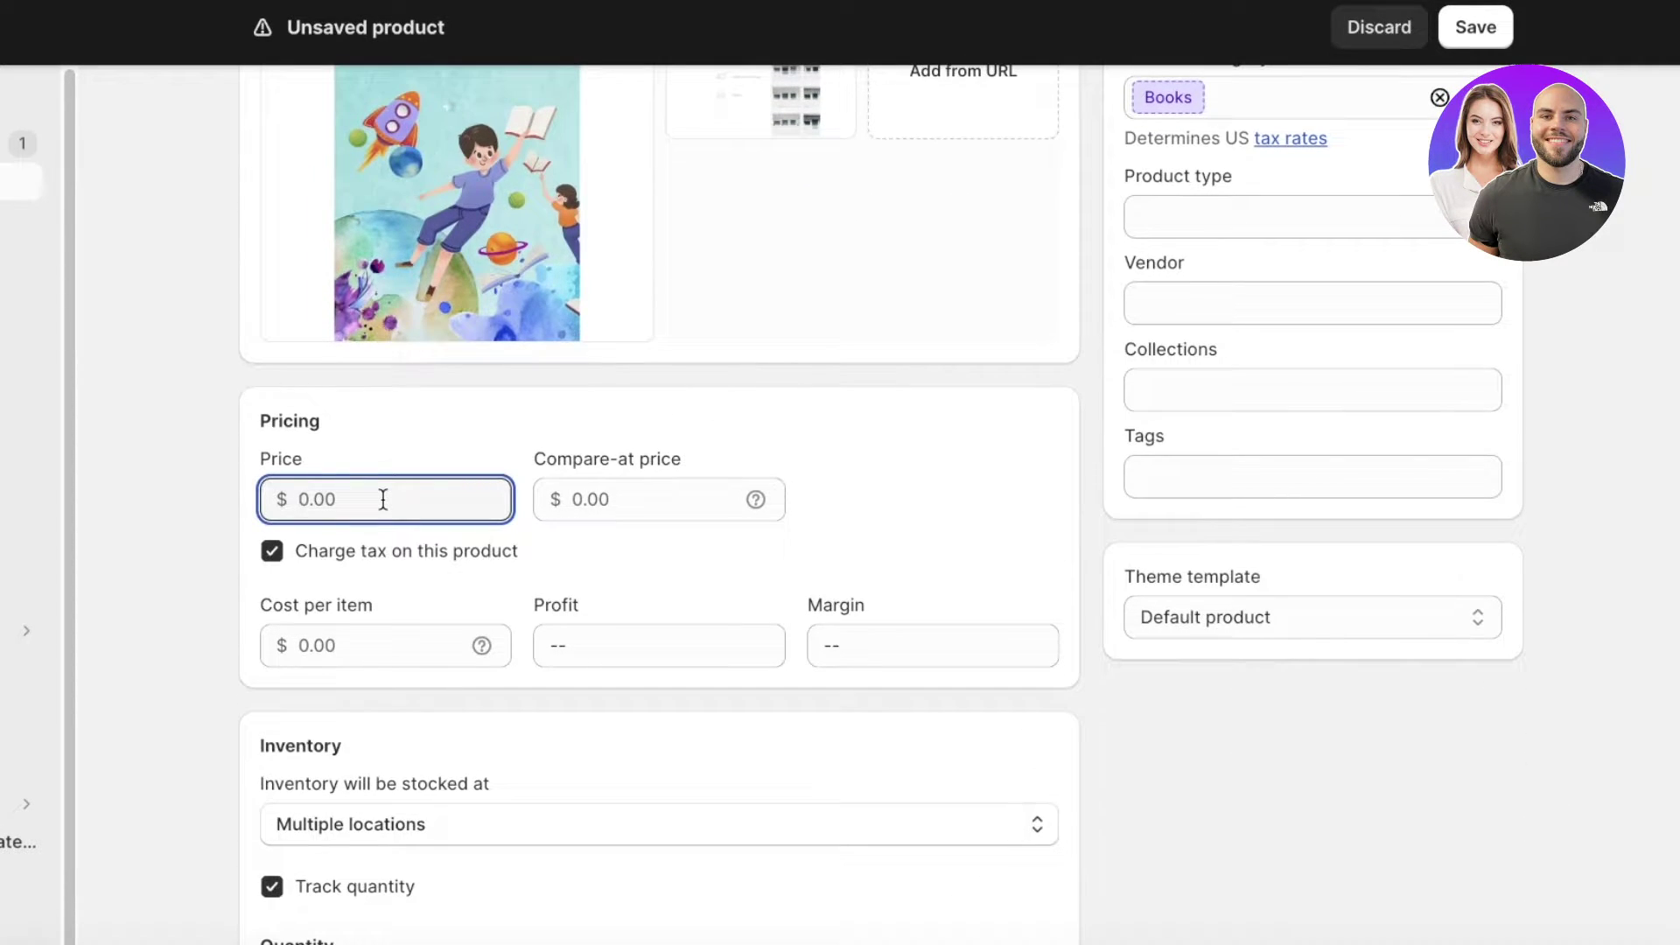
left_click(386, 551)
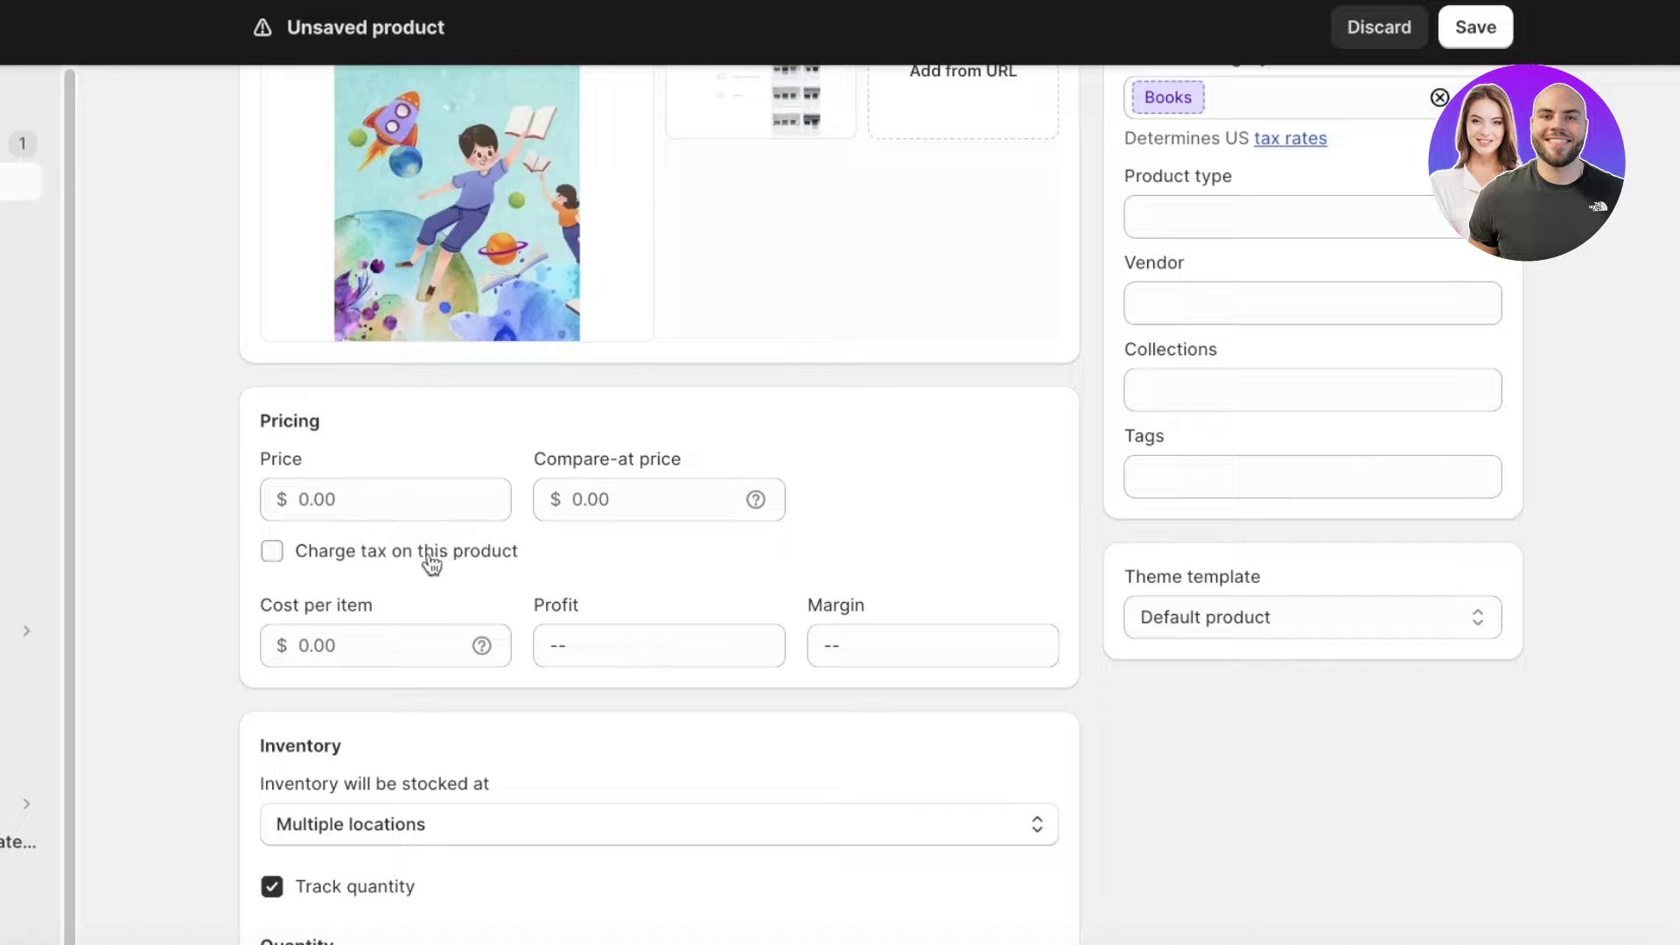
left_click(335, 495)
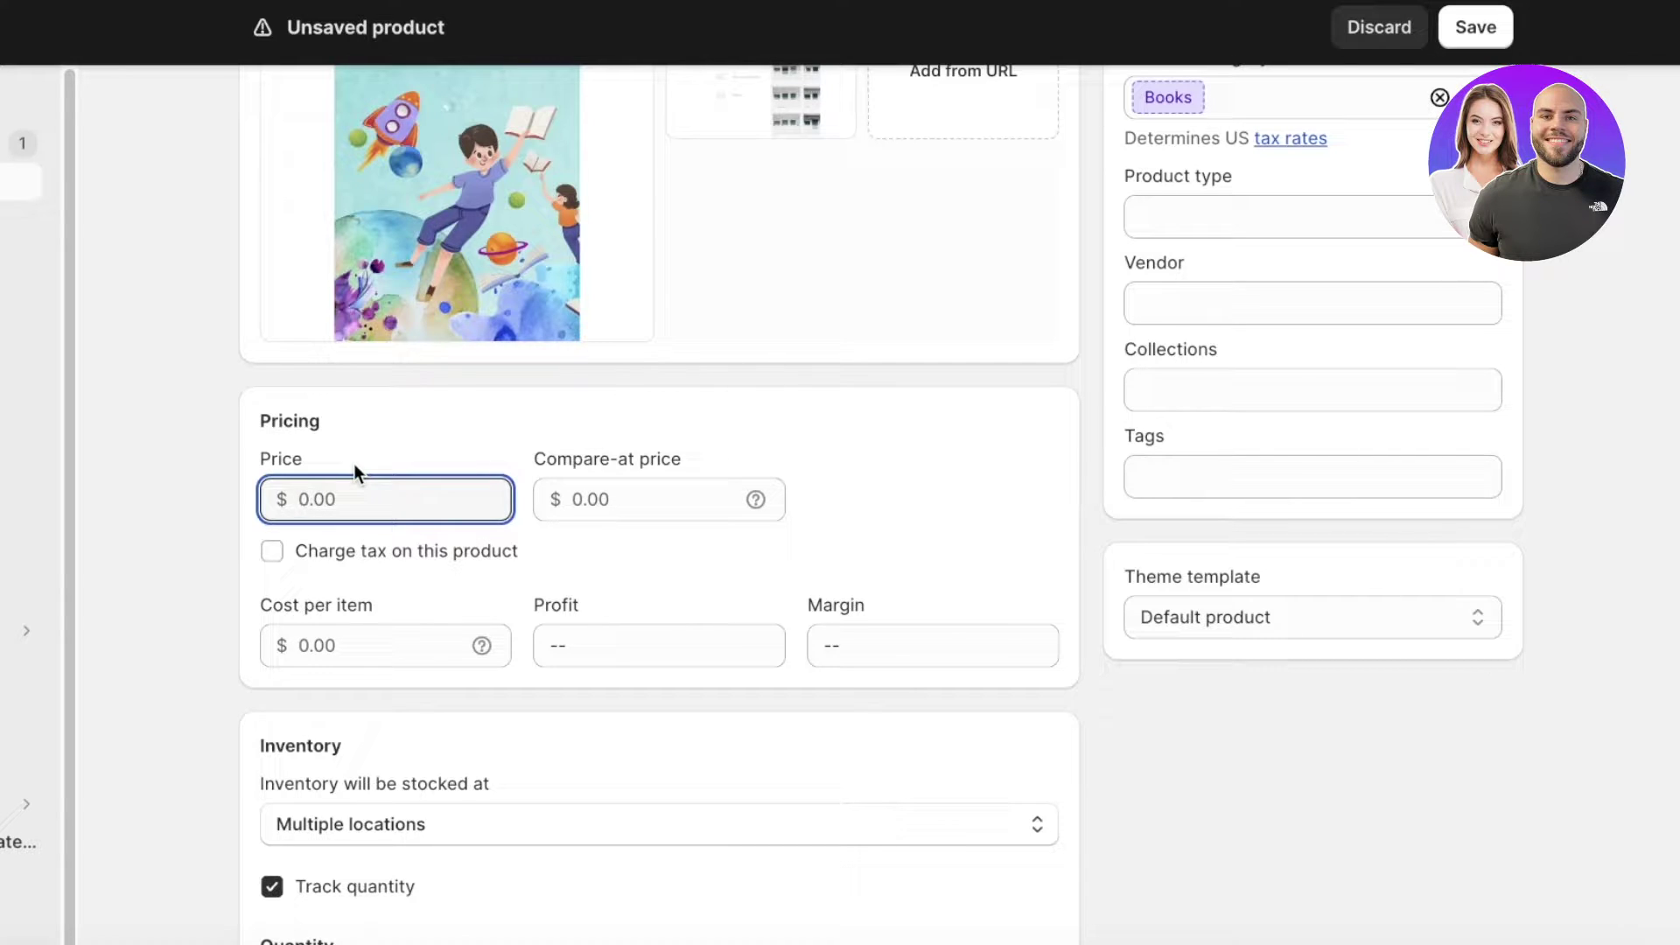
type("100")
key("BackSpace")
key("BackSpace")
key("BackSpace")
Set the price to $40.00 and the compare-at price to $50.00.
left_click(608, 484)
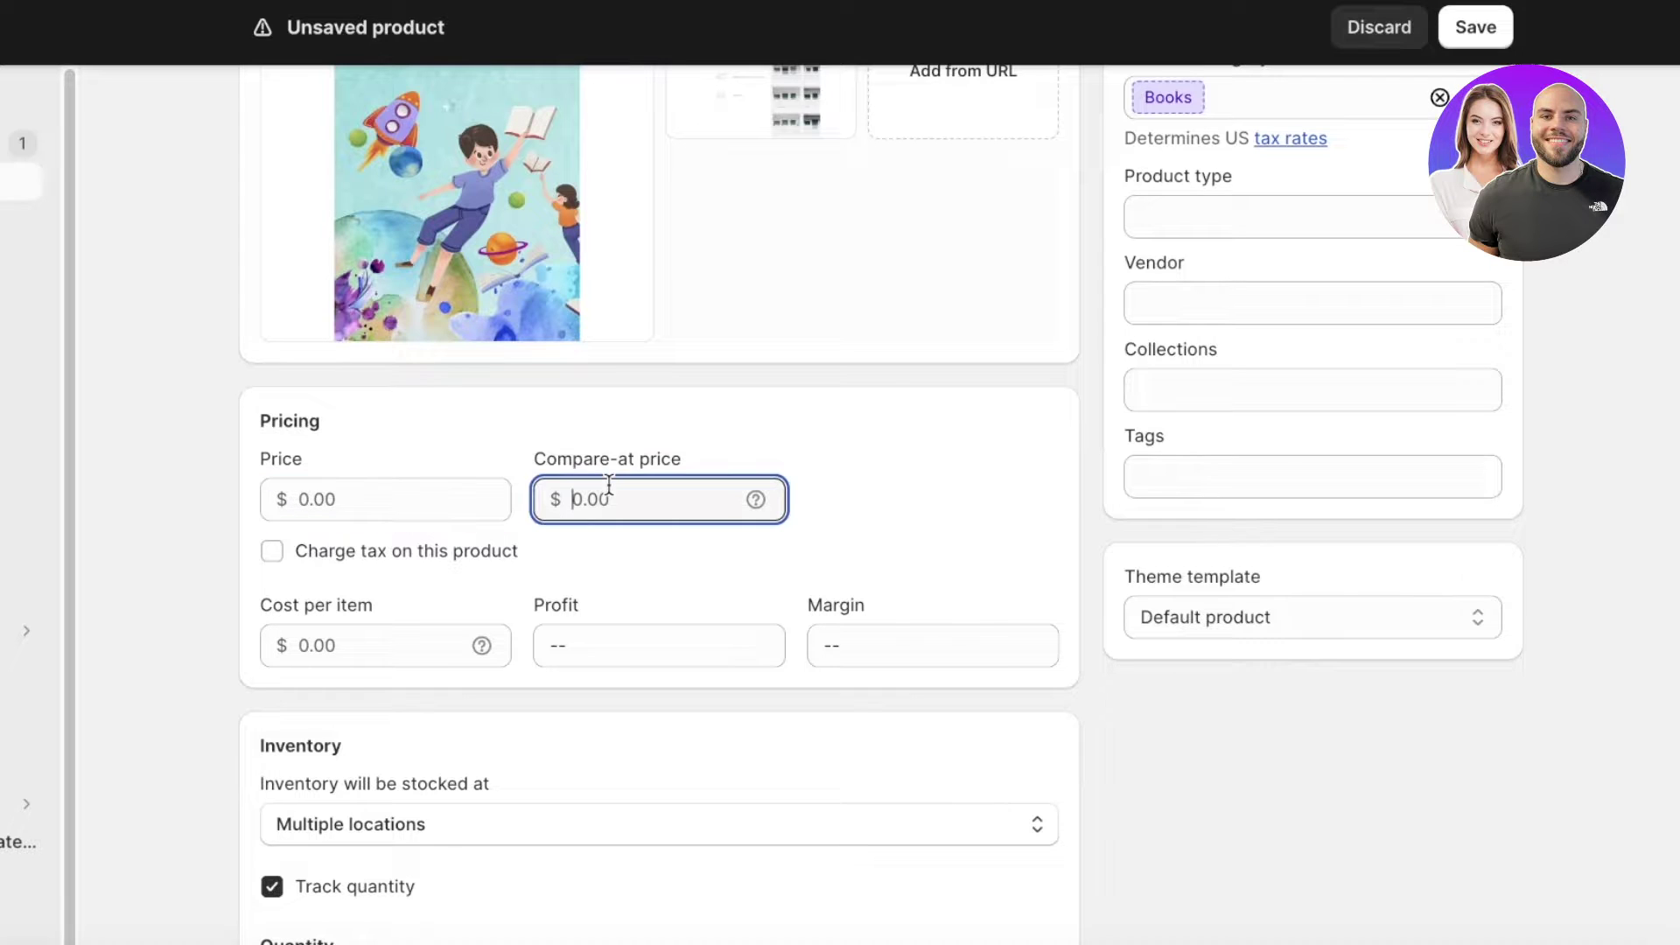
type("120")
left_click(434, 497)
type("4-")
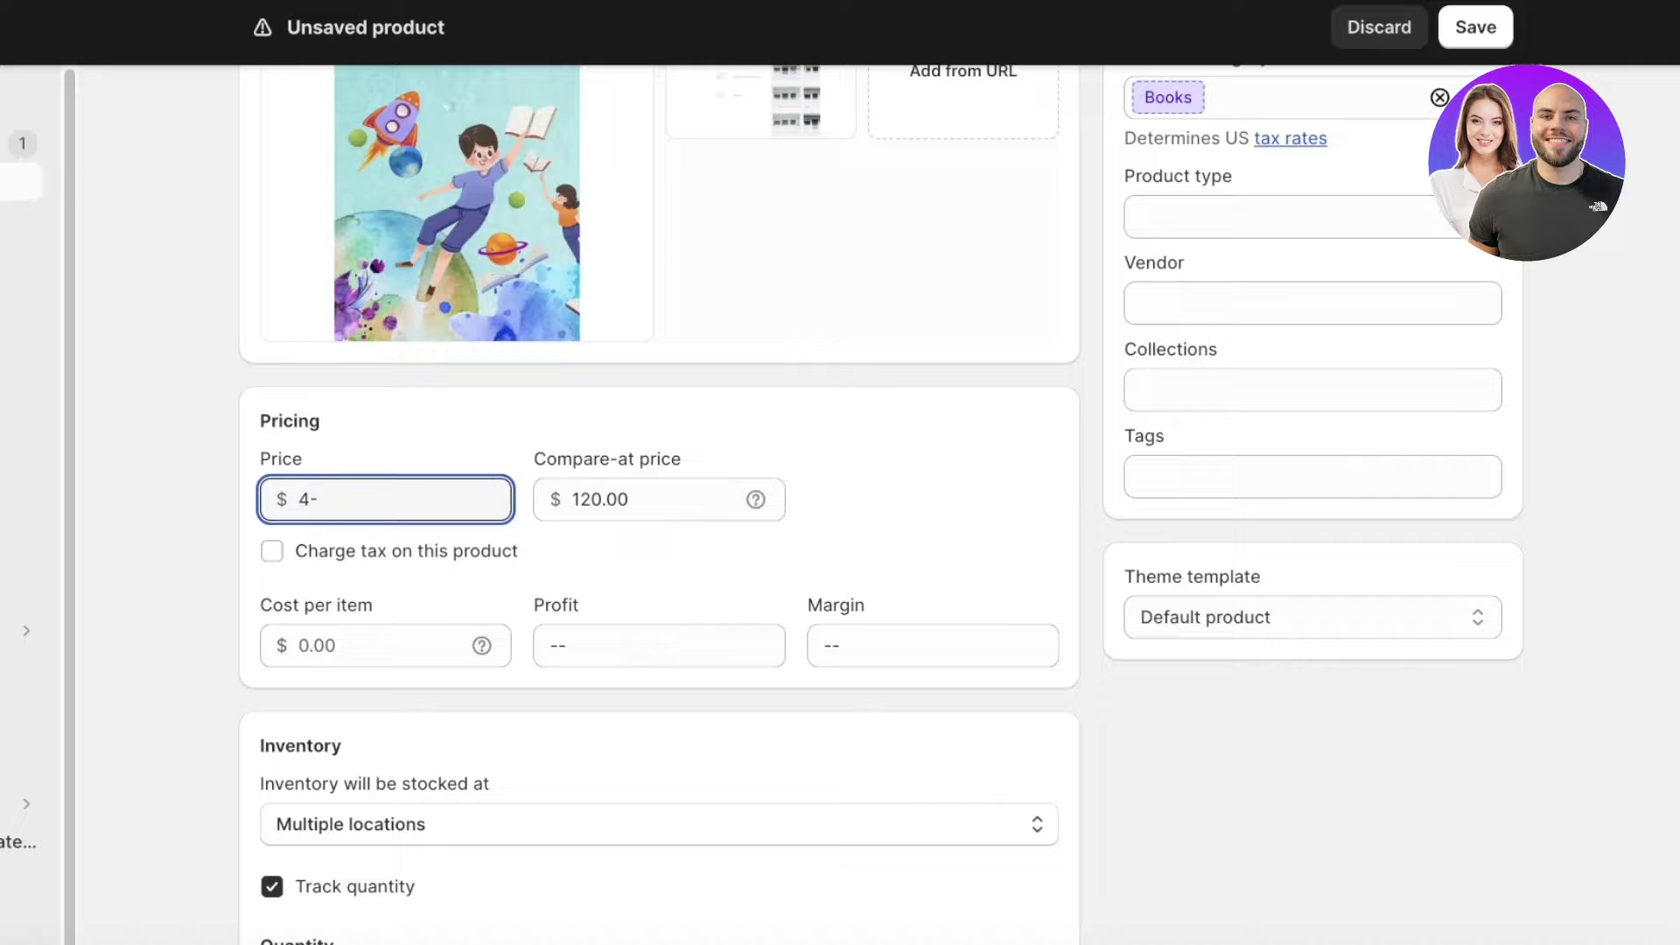
left_click(700, 498)
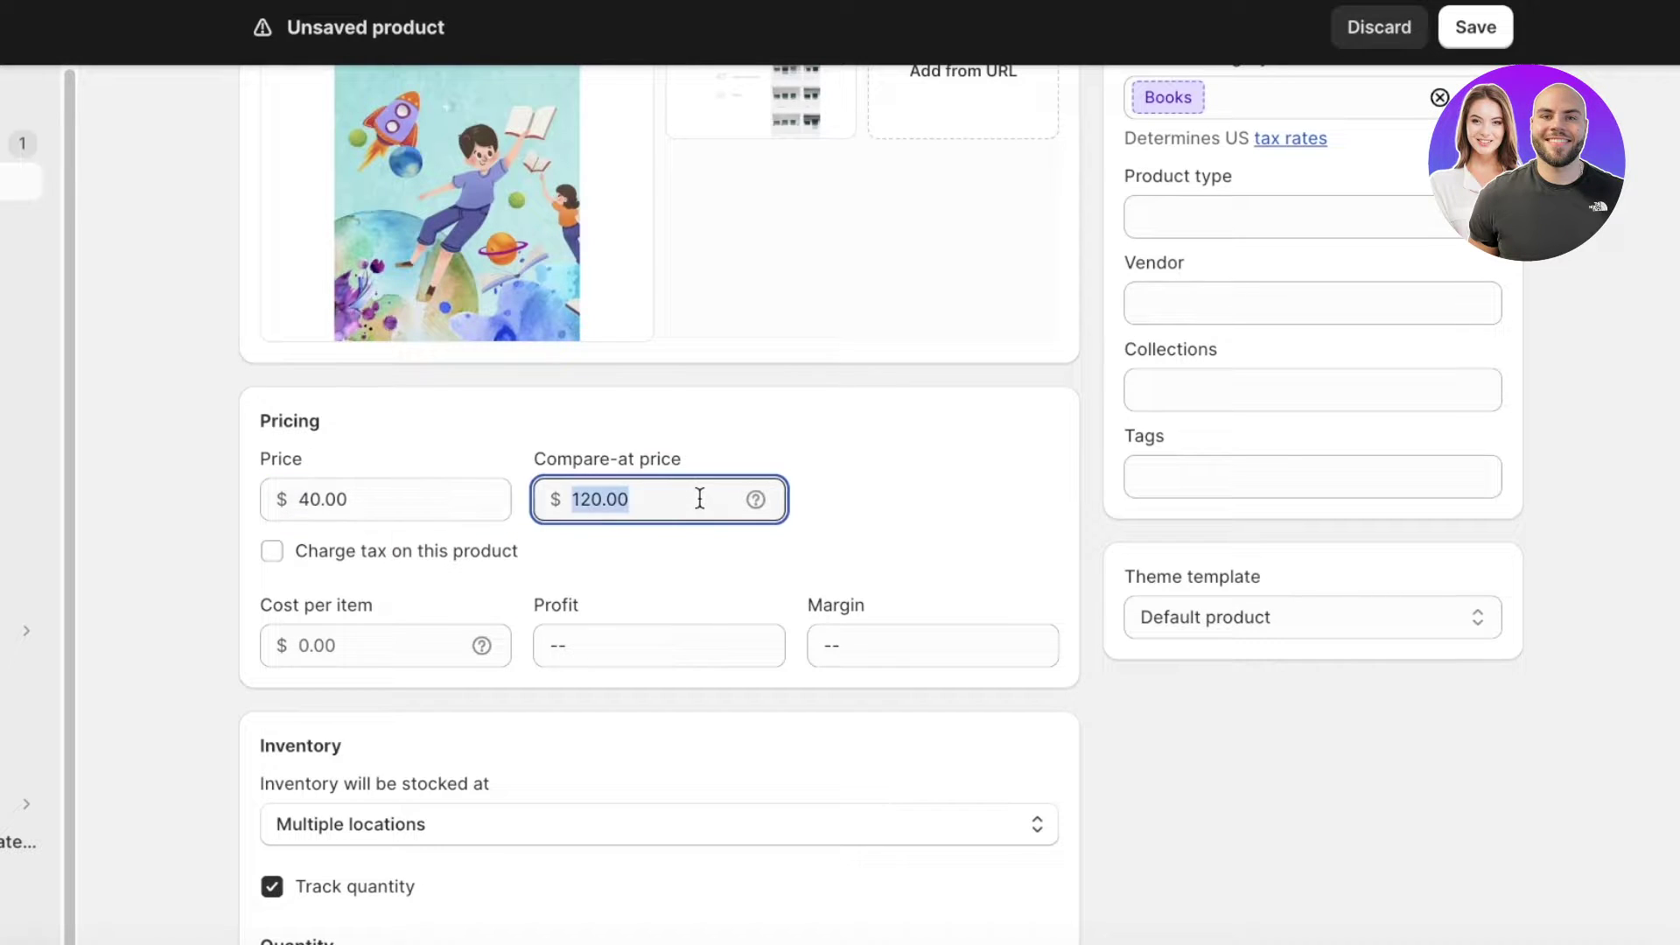
type("20")
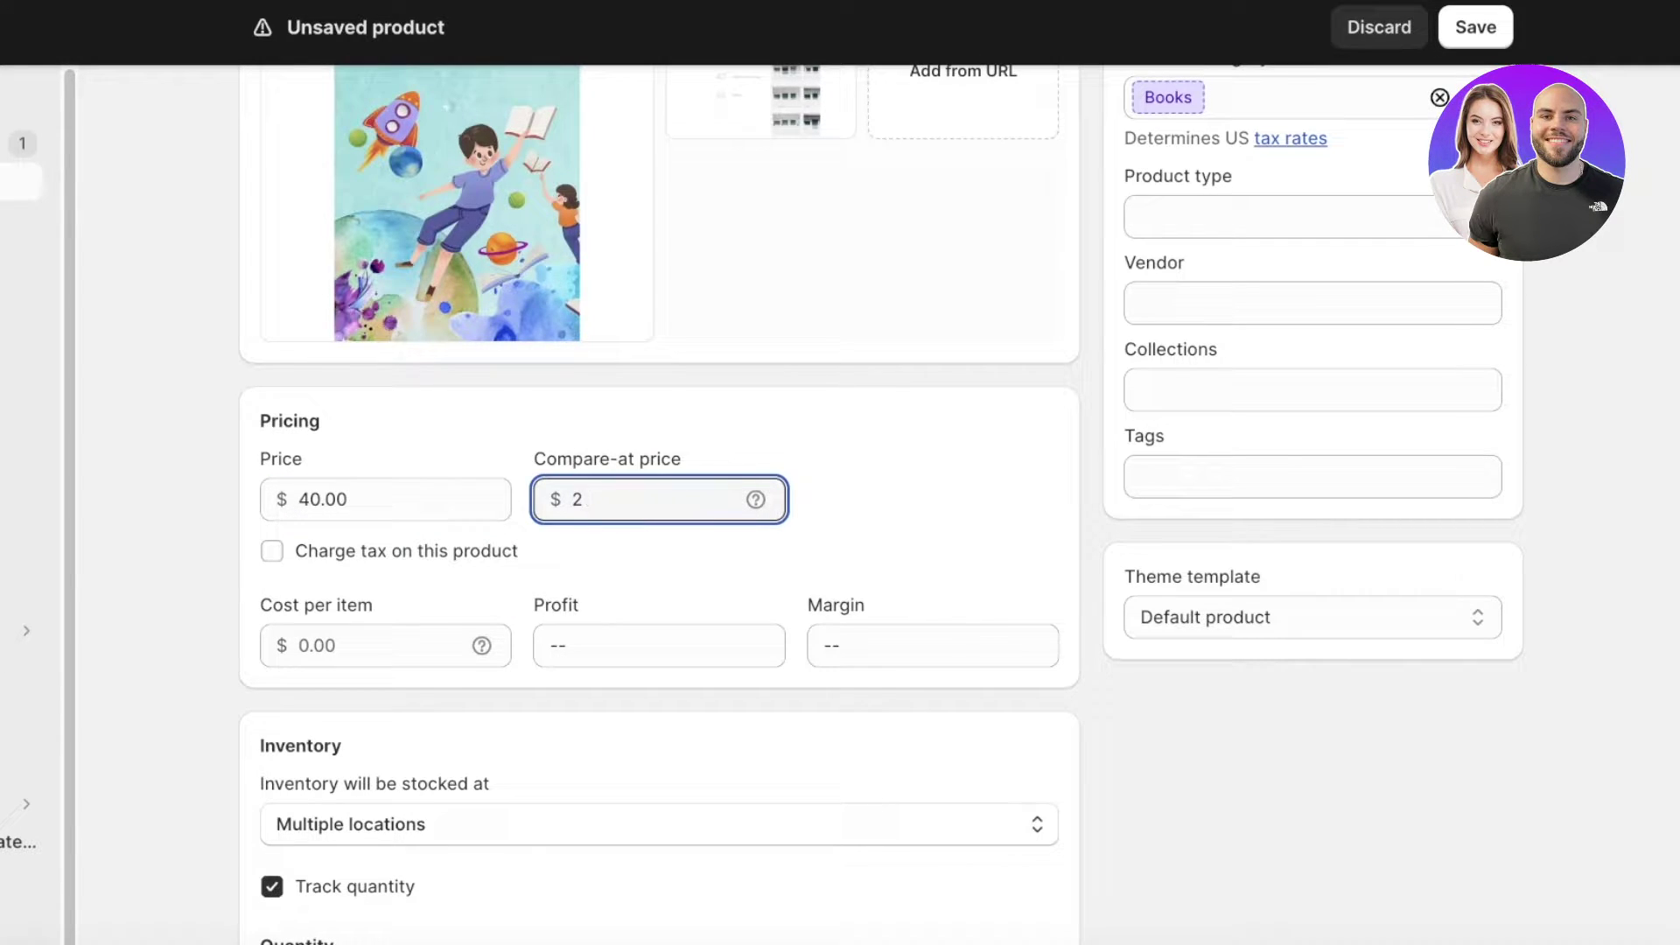
key("BackSpace")
type("50")
left_click(635, 433)
scroll(331, 492, "down", 2)
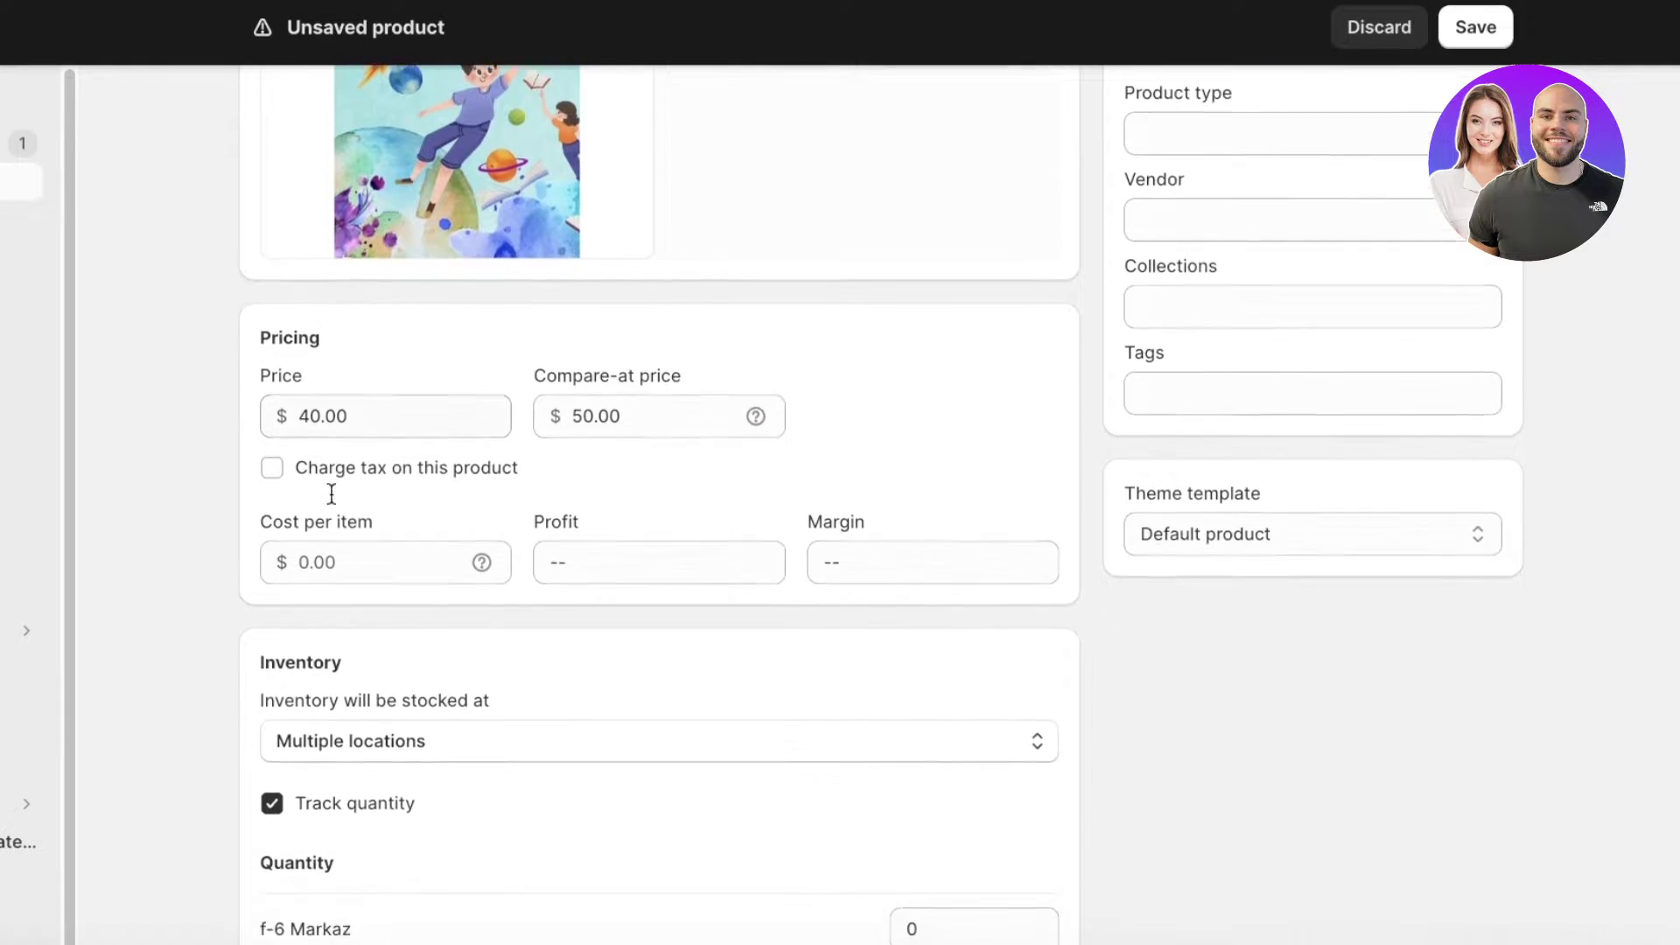
left_click(339, 524)
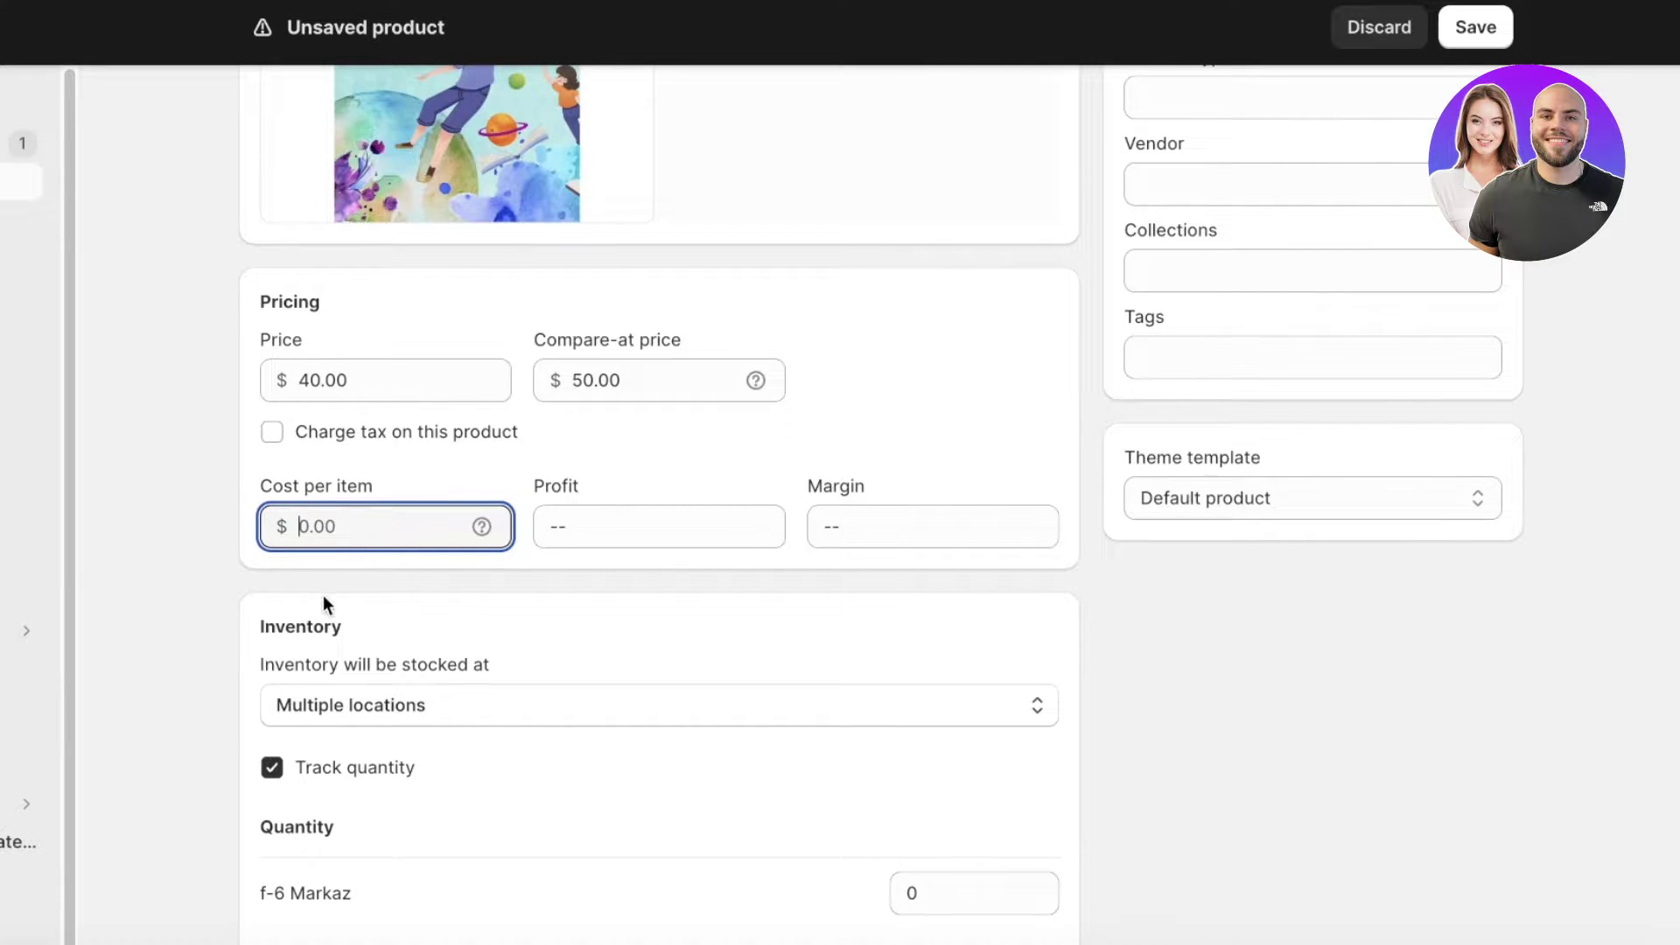
Stop tracking inventory quantity for the Demo Ebook.
scroll(323, 600, "down", 4)
left_click(335, 449)
left_click(335, 449)
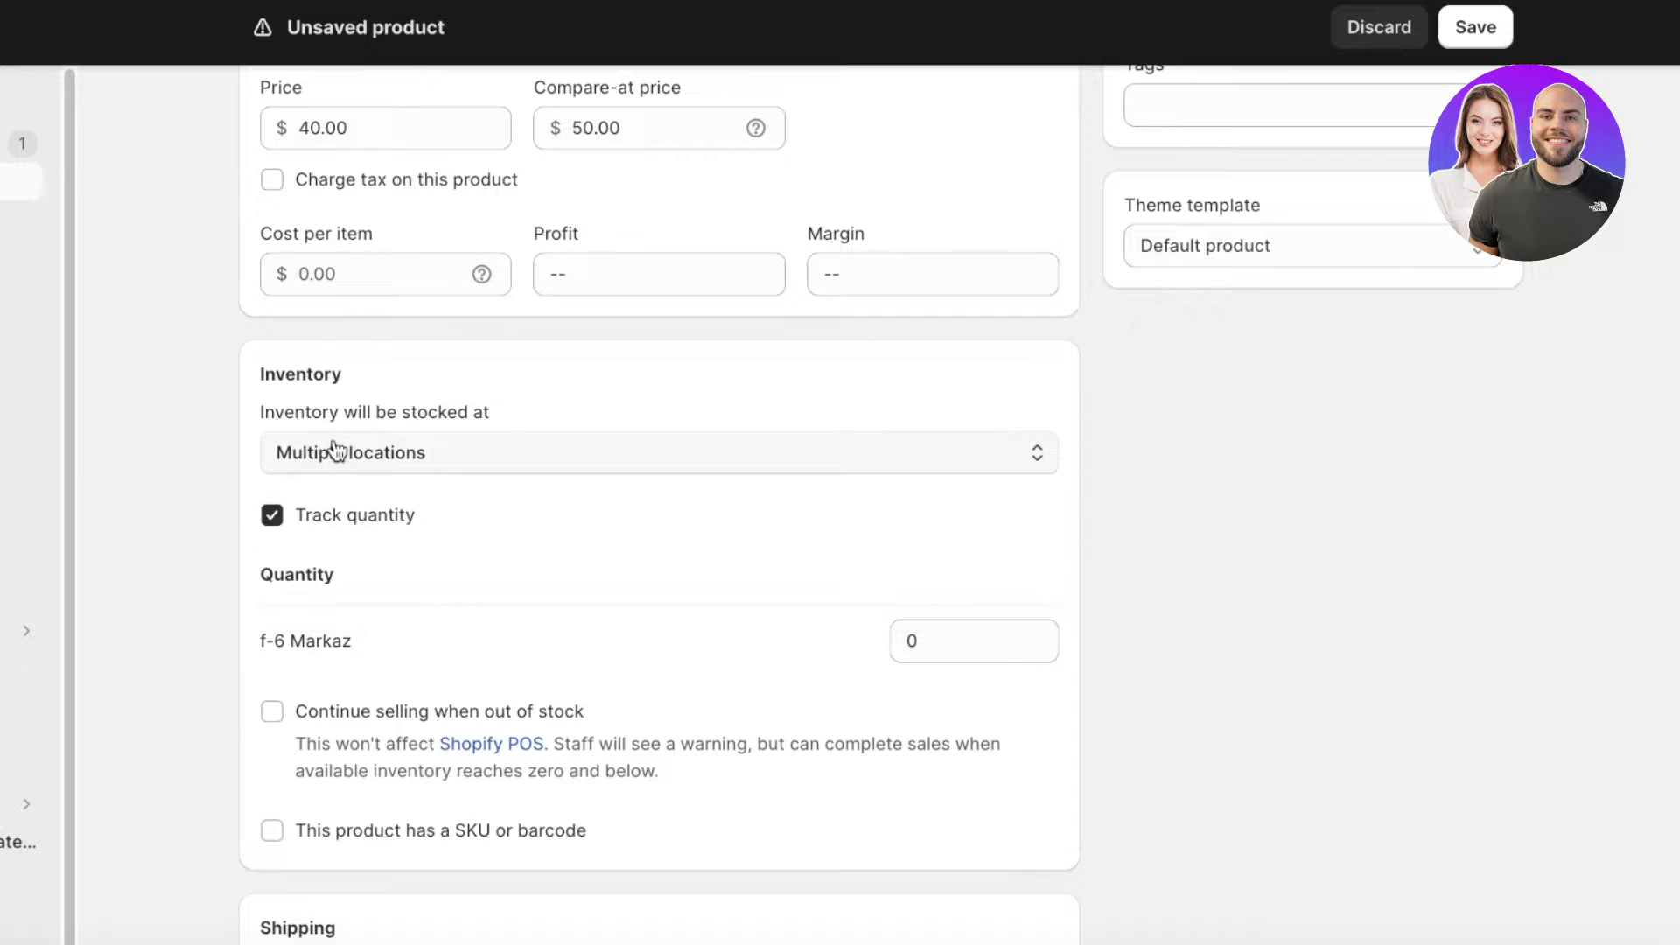
left_click(275, 518)
Mark the ebook as not a physical product, leaving SKU and barcode off.
scroll(356, 491, "down", 4)
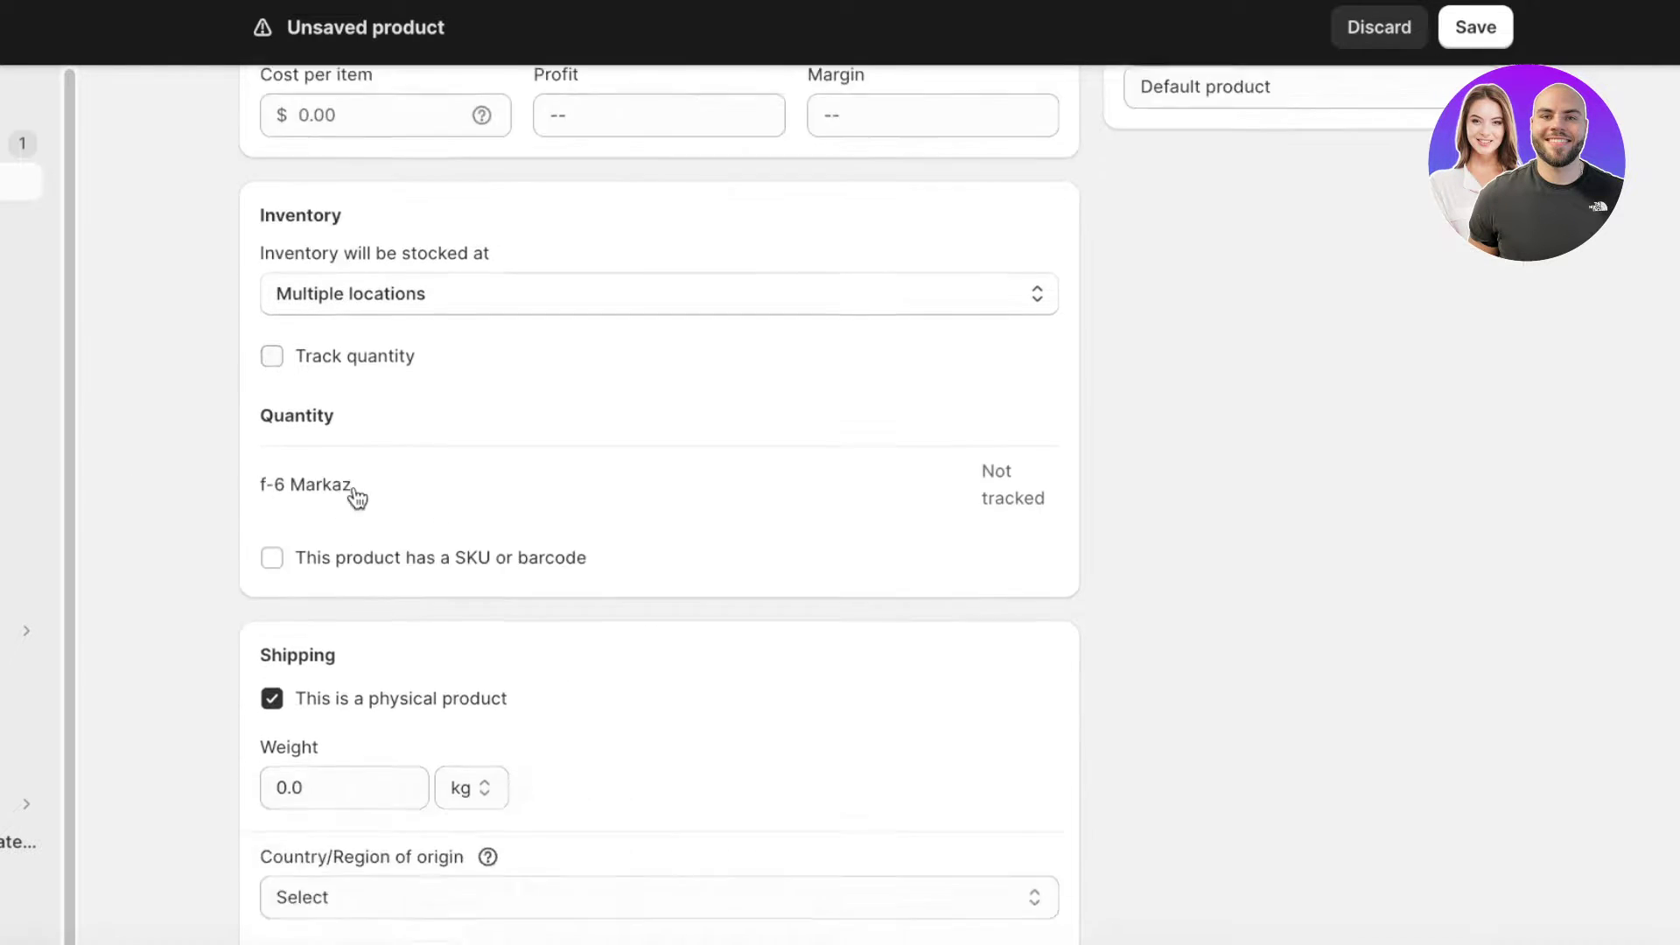
left_click(313, 562)
scroll(315, 560, "down", 5)
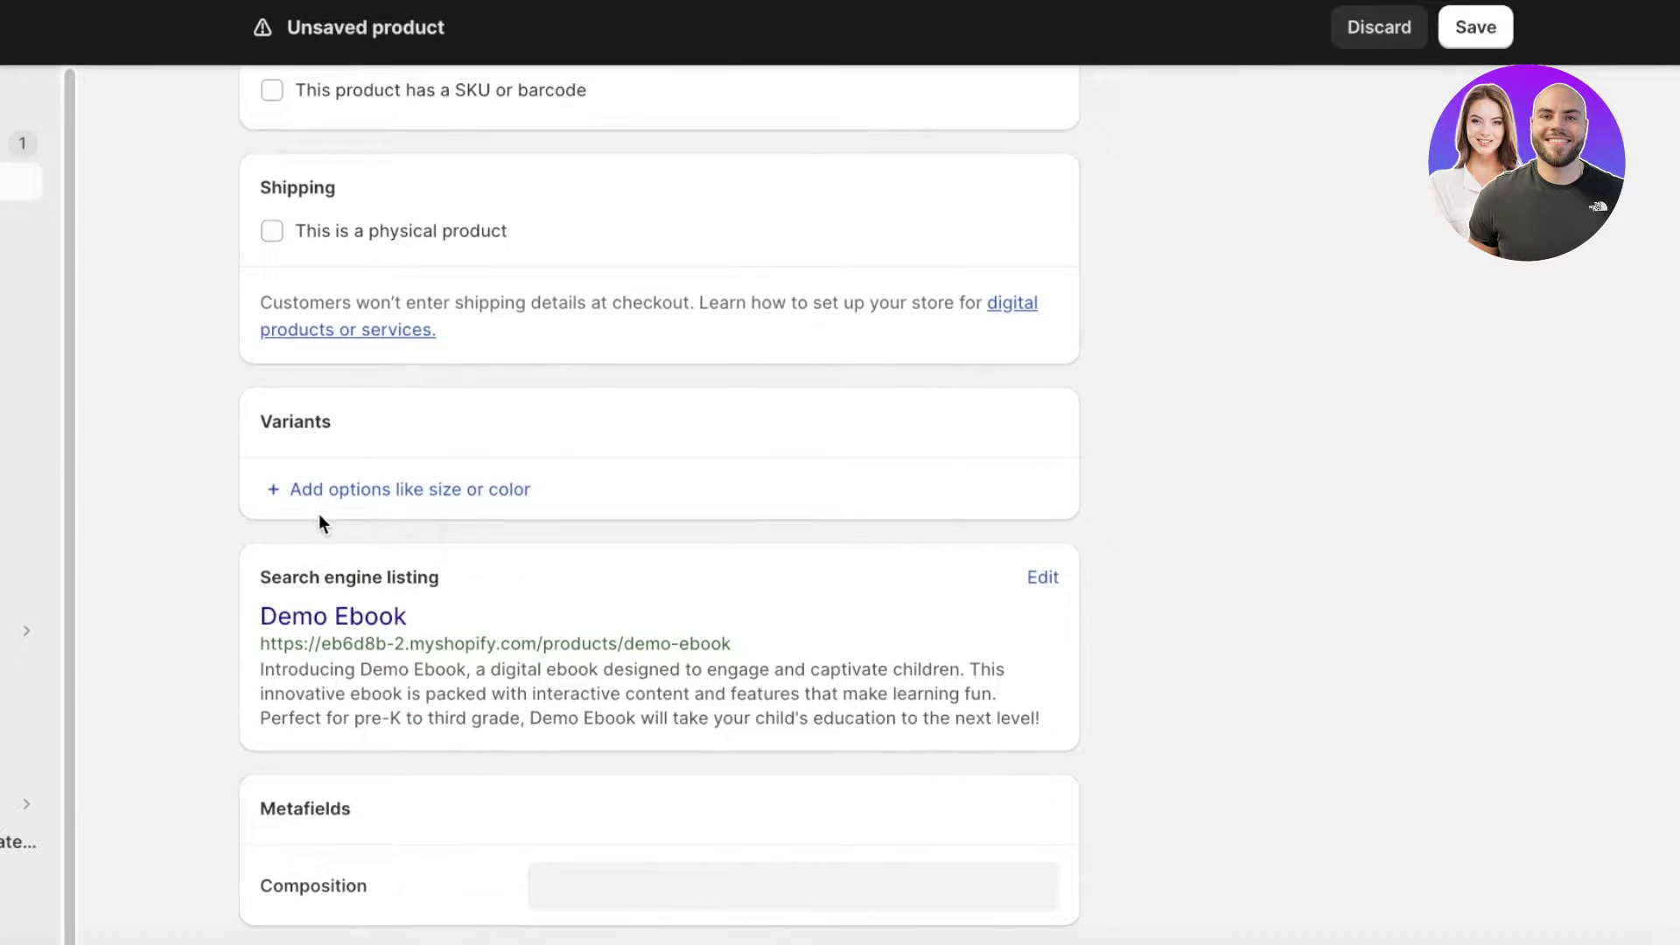
scroll(324, 525, "up", 10)
scroll(330, 532, "up", 5)
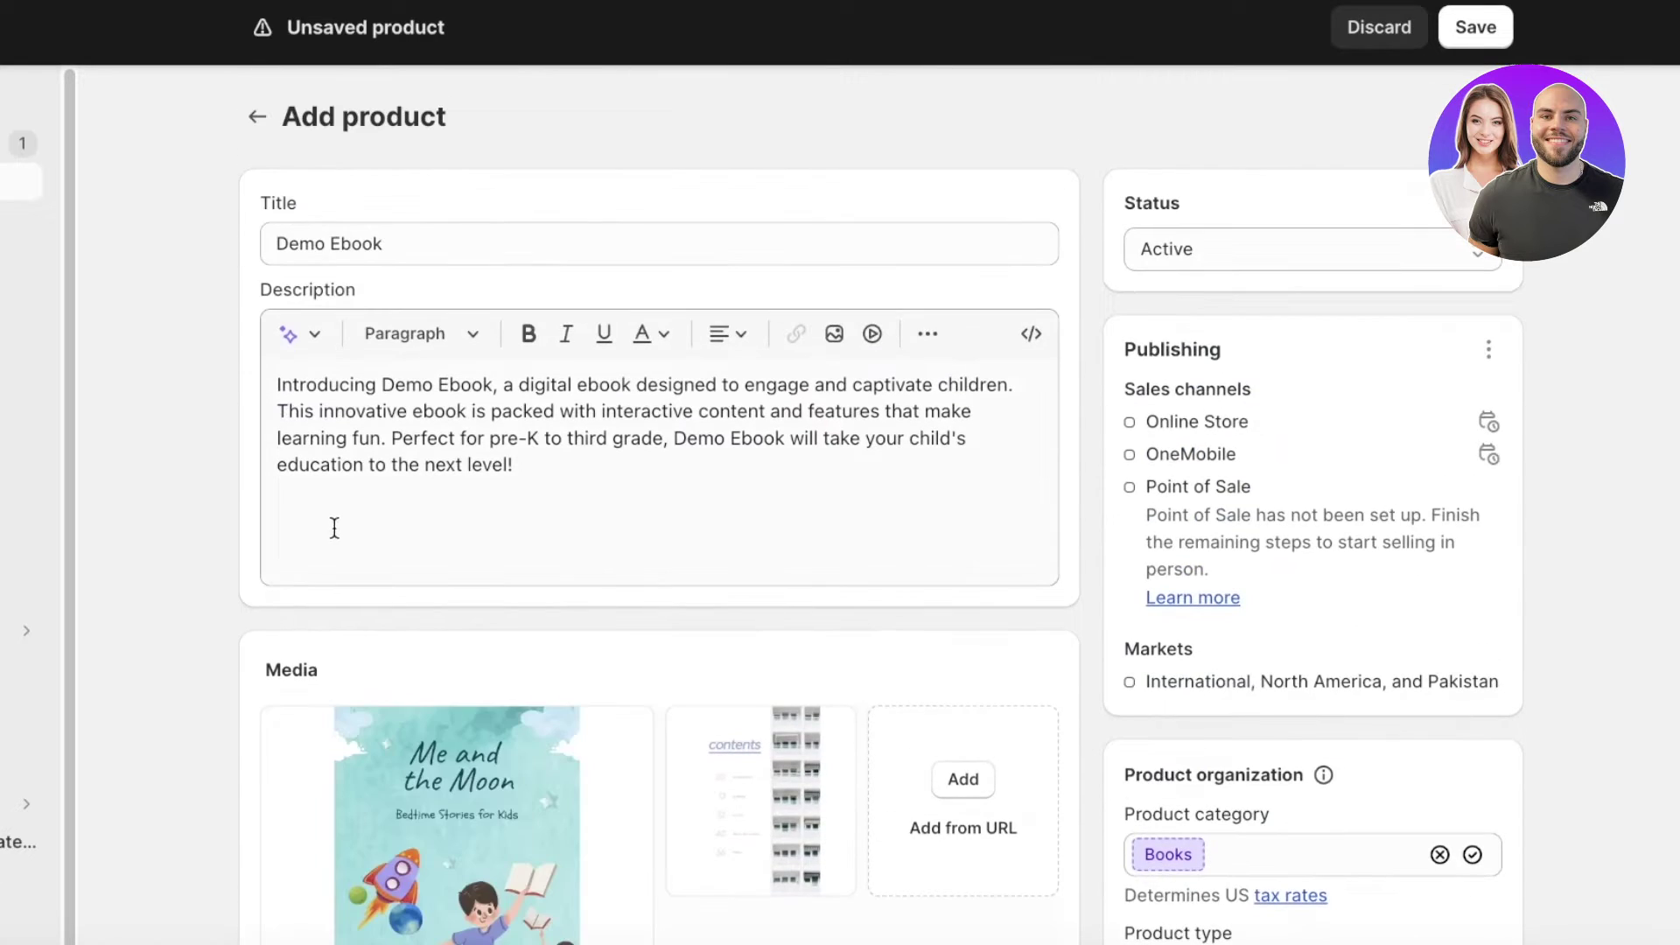
scroll(1298, 371, "down", 9)
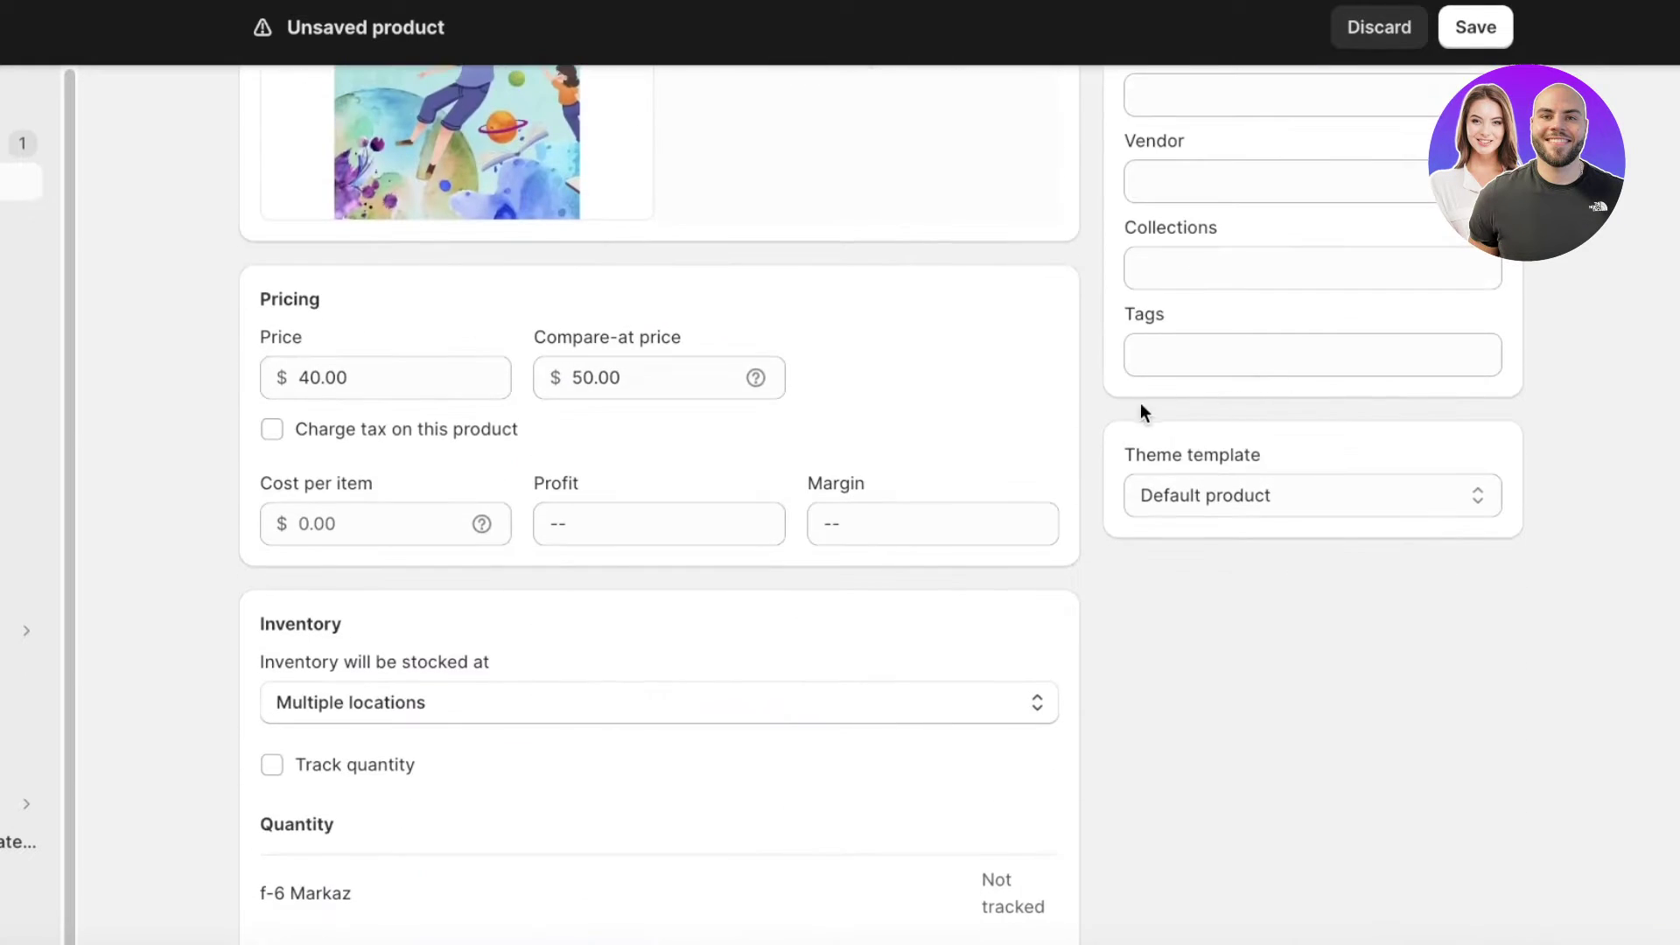
scroll(512, 607, "down", 4)
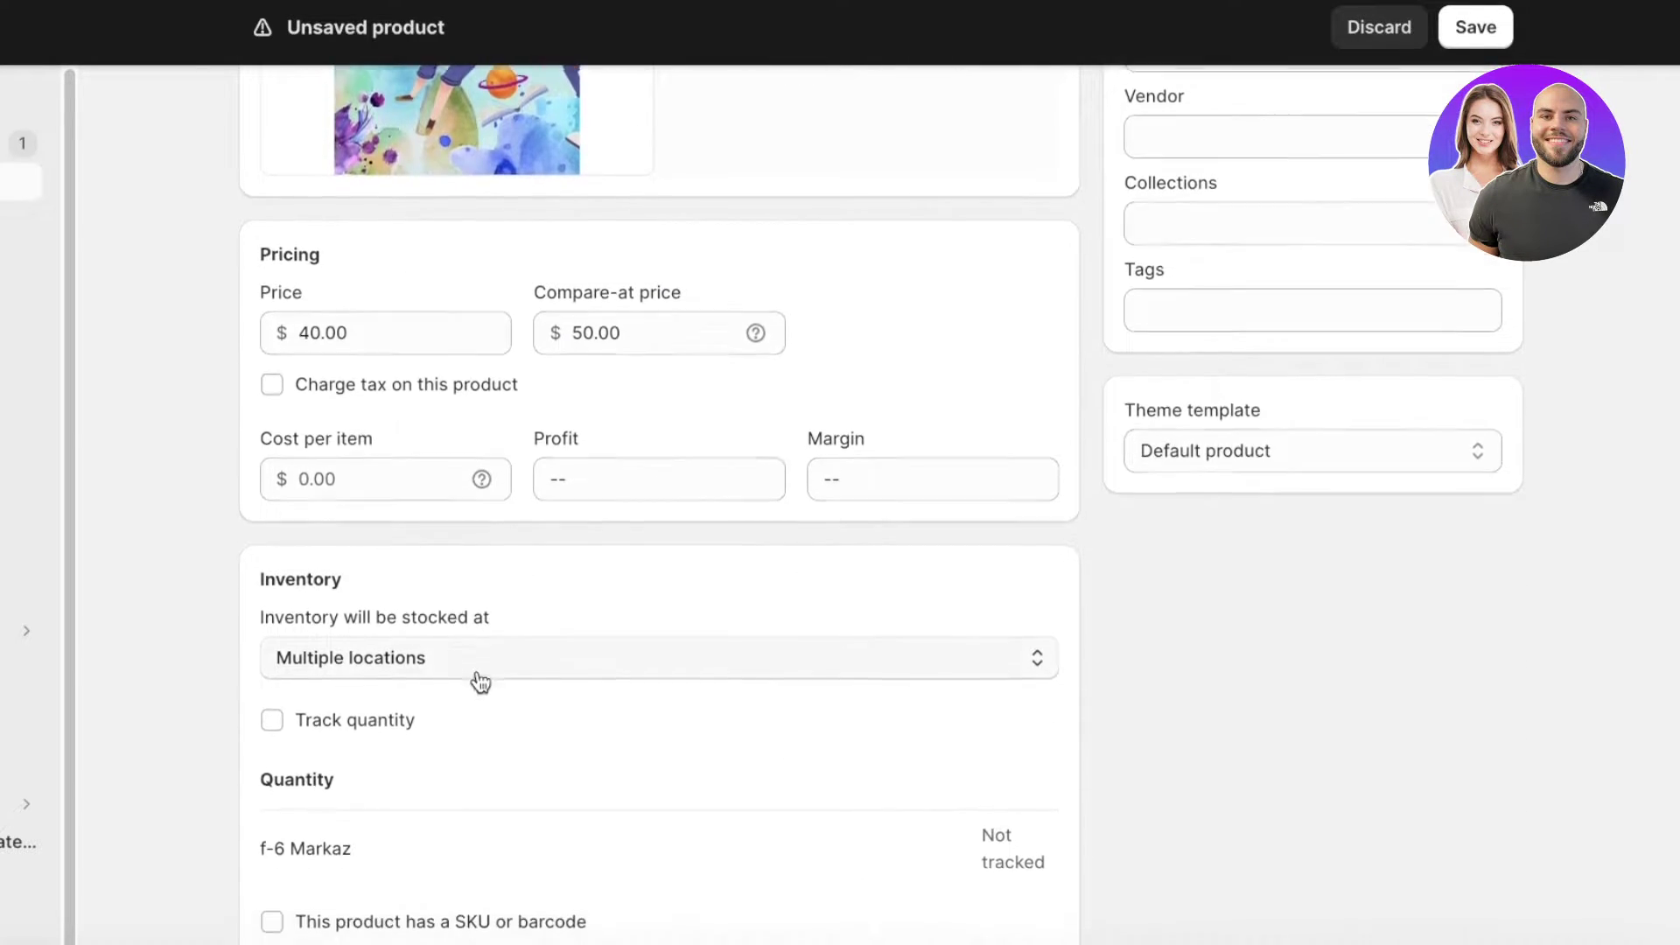
double_click(359, 646)
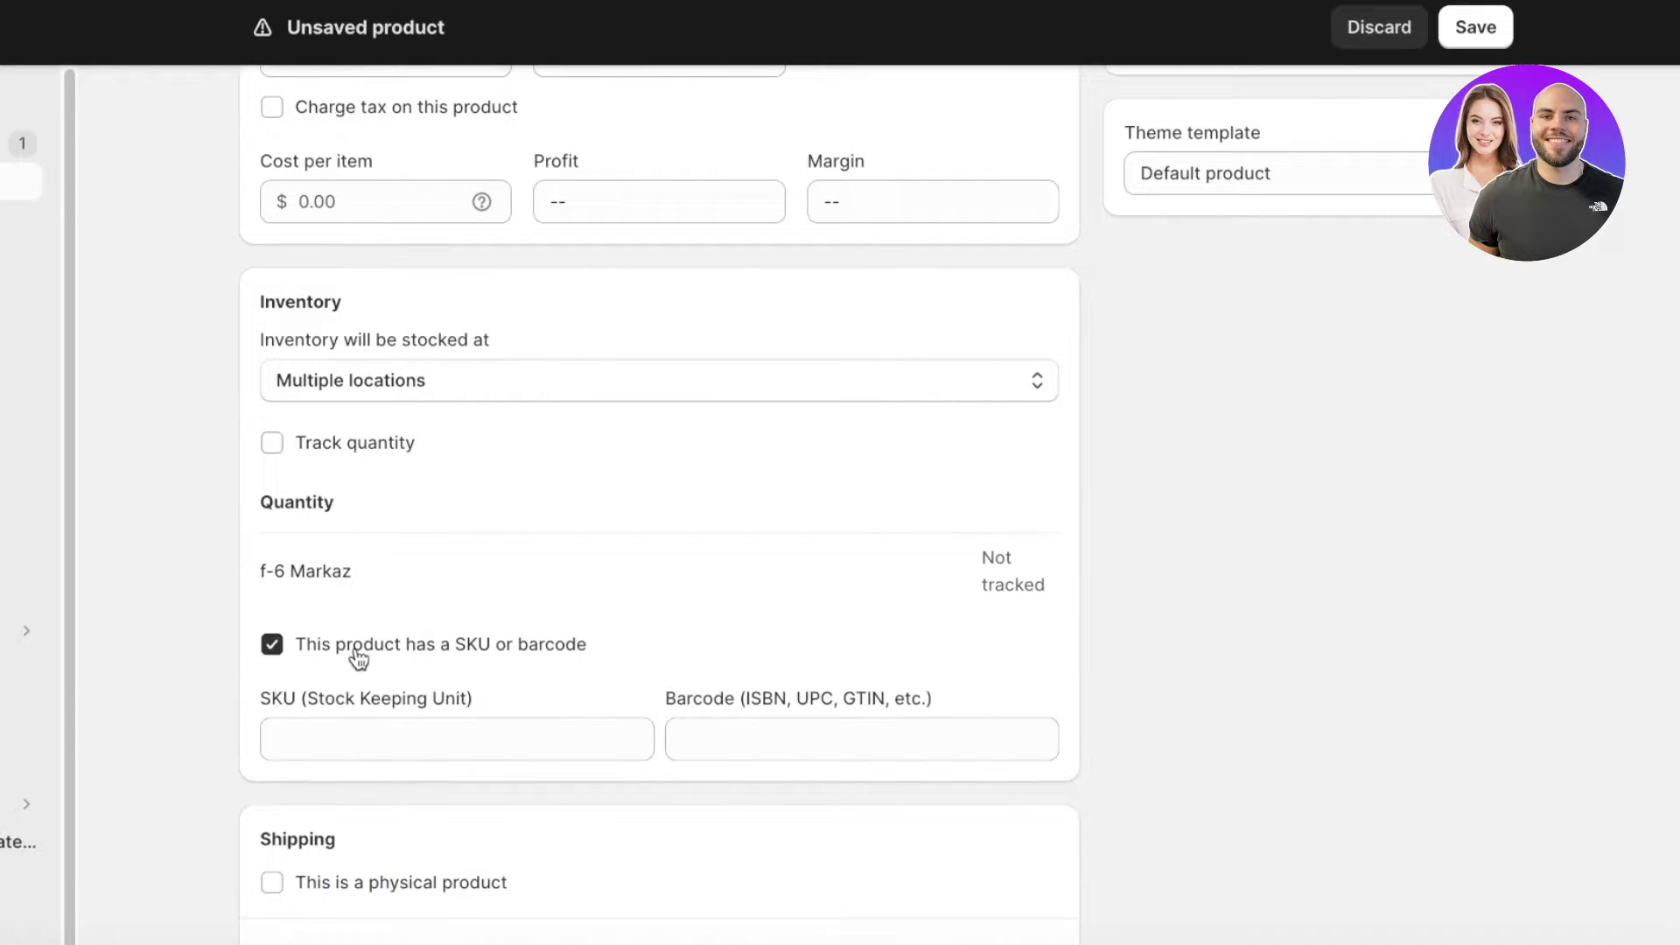
scroll(289, 798, "down", 1)
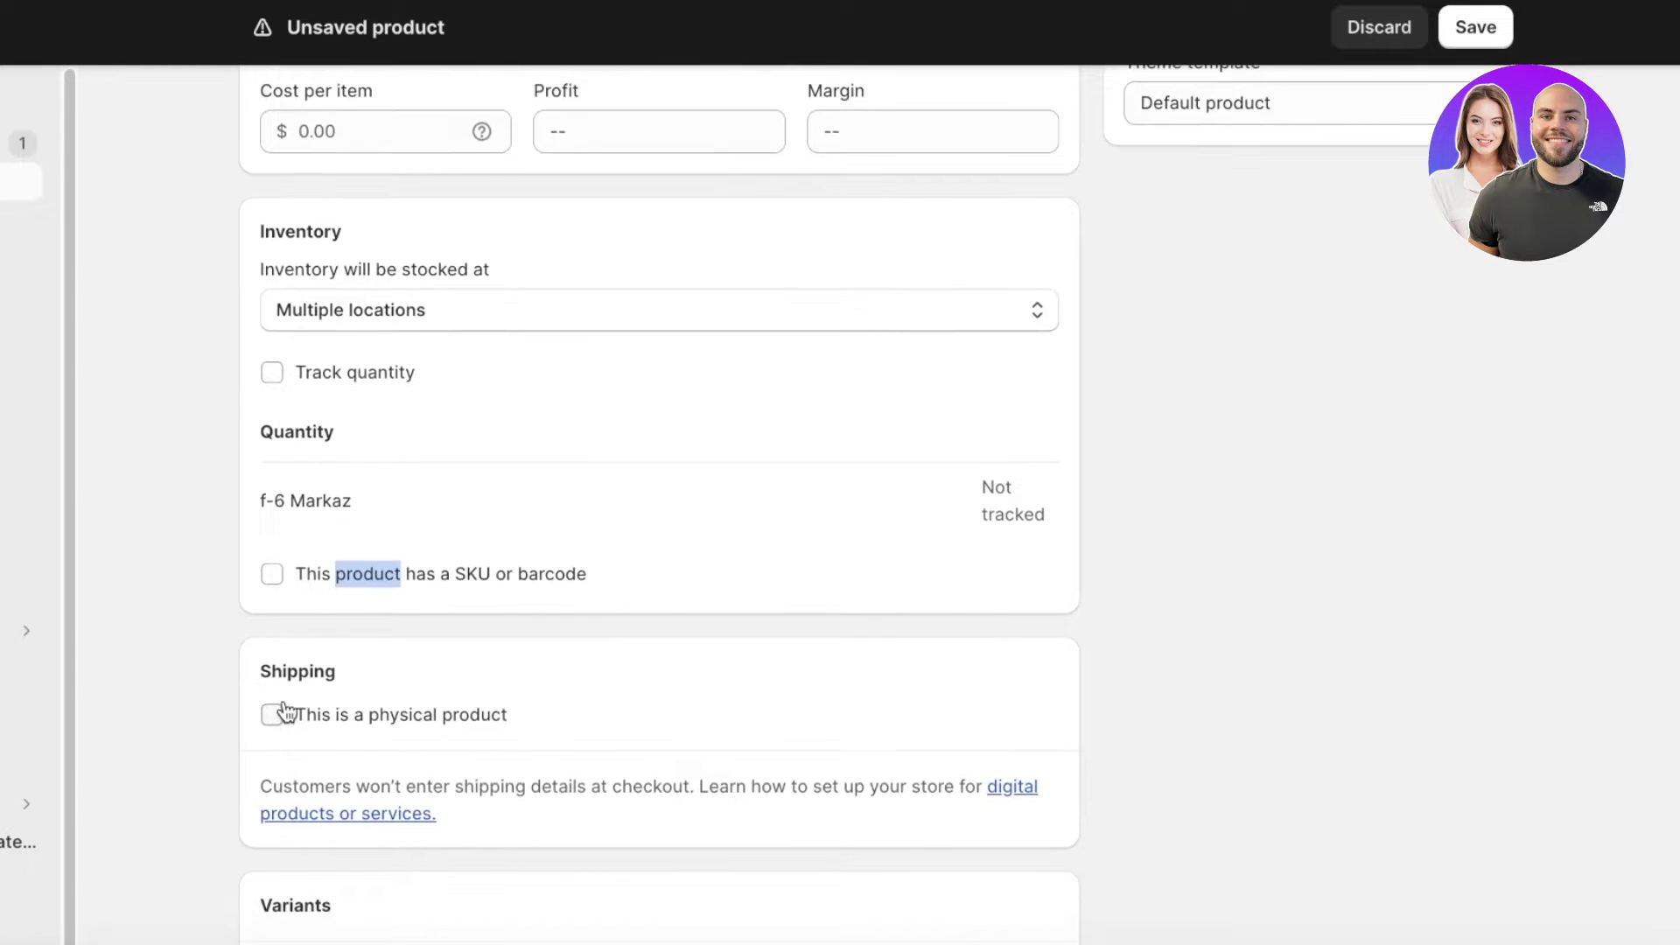
left_click(276, 716)
scroll(280, 715, "down", 3)
left_click(298, 500)
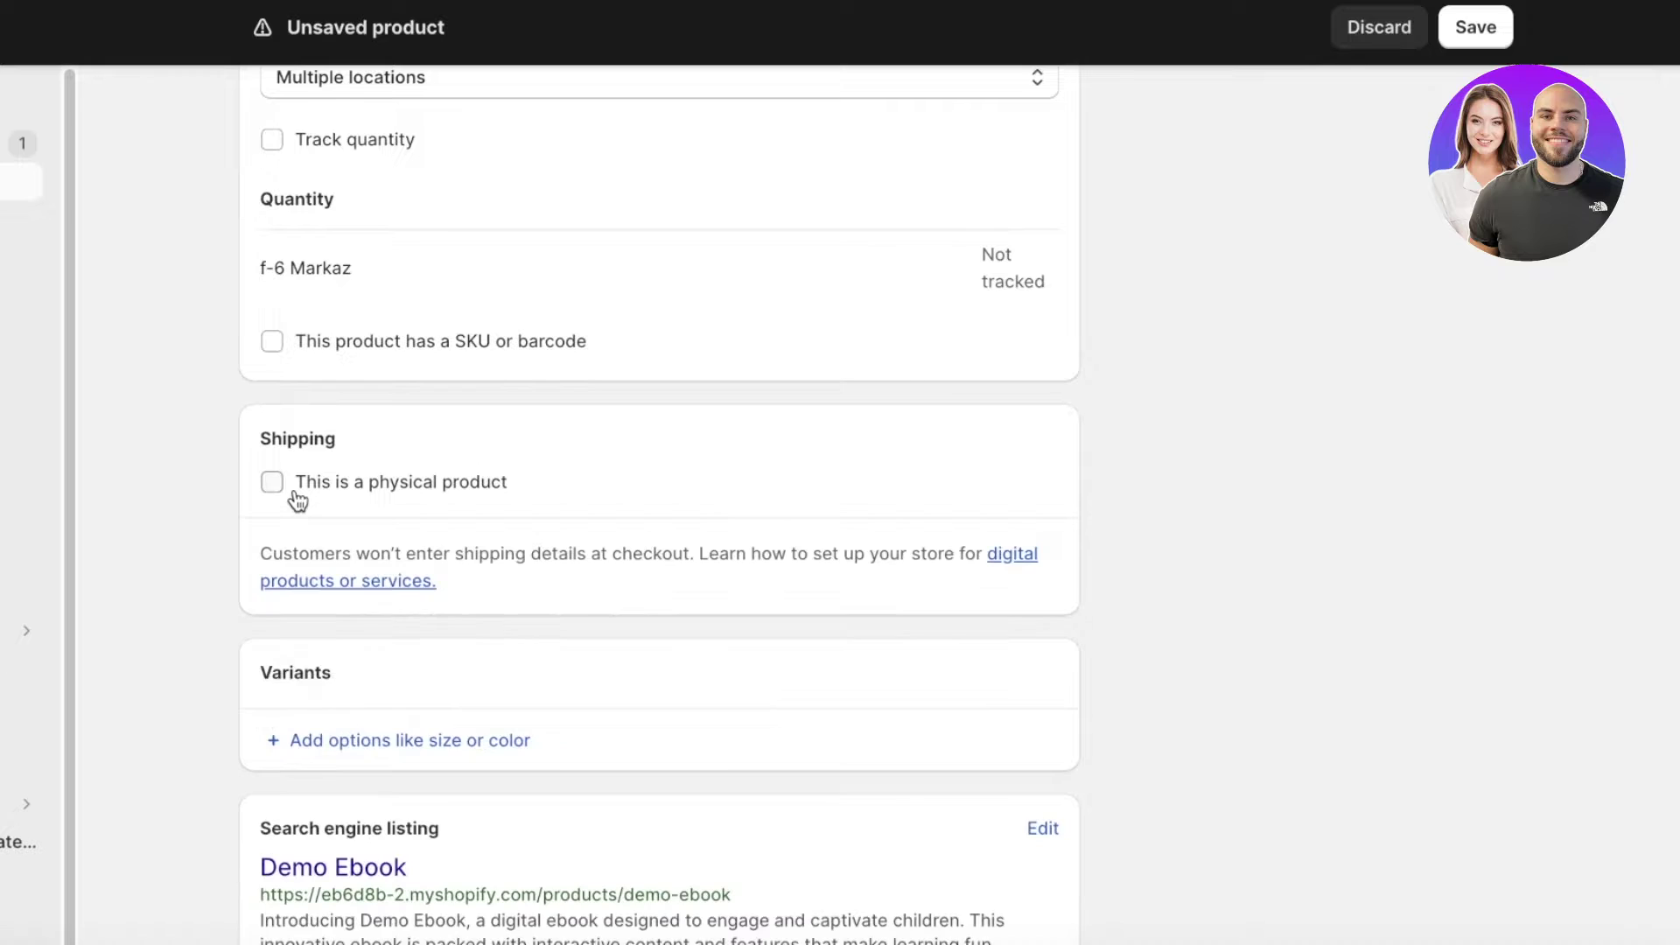
scroll(298, 500, "up", 3)
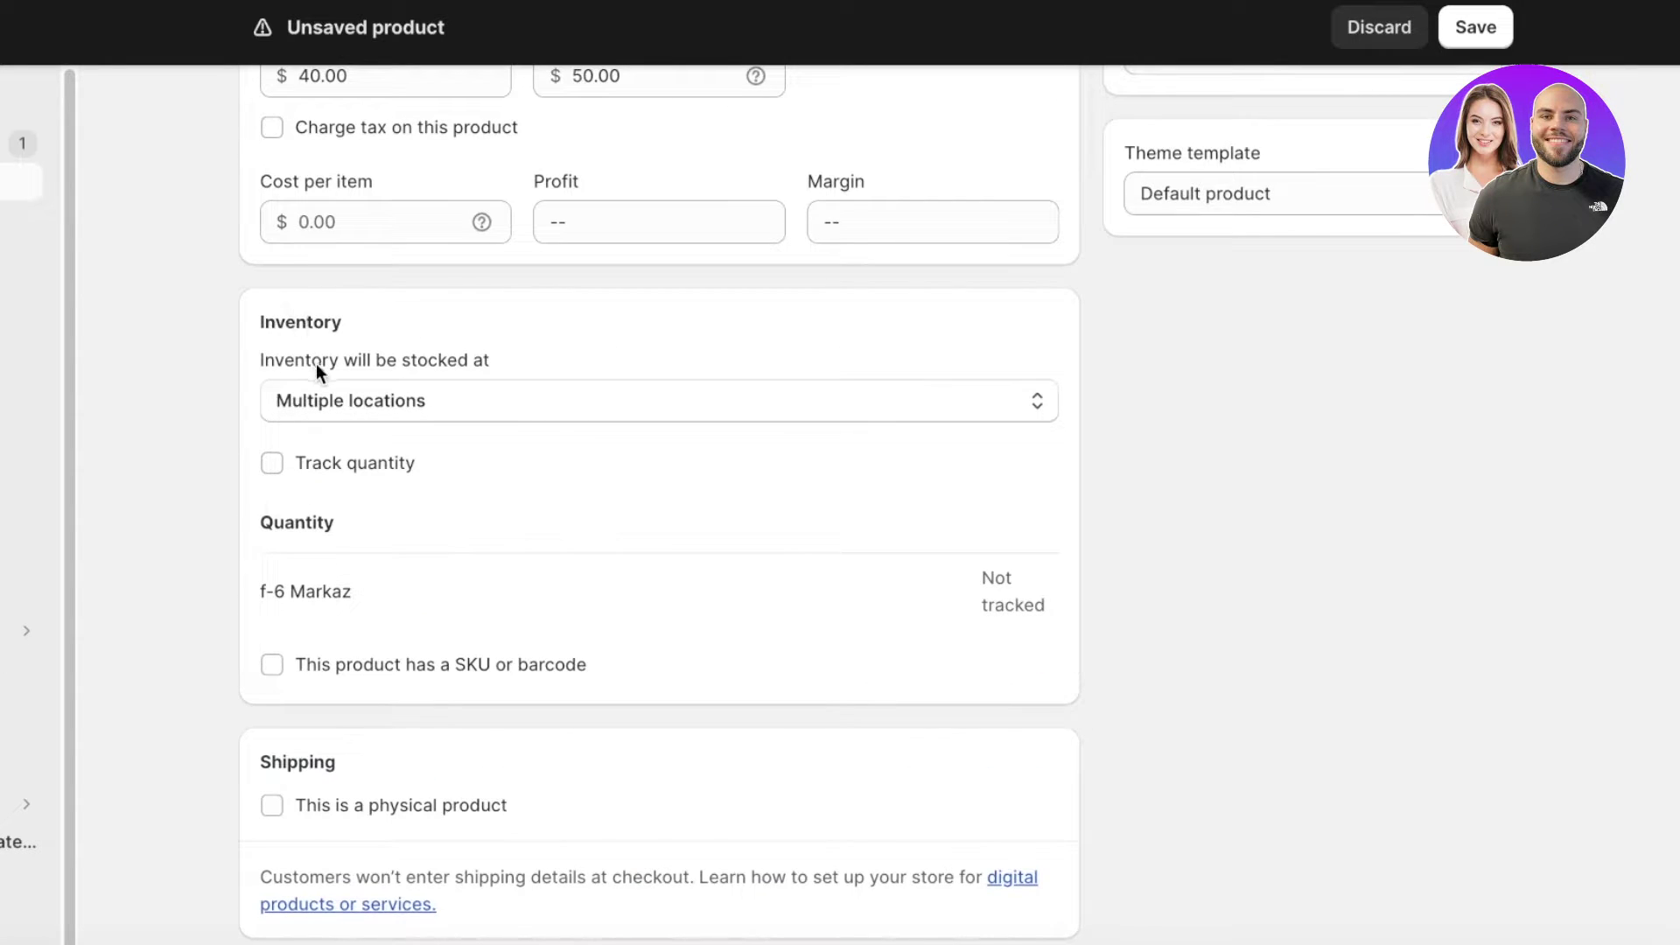
left_click(322, 410)
left_click(344, 398)
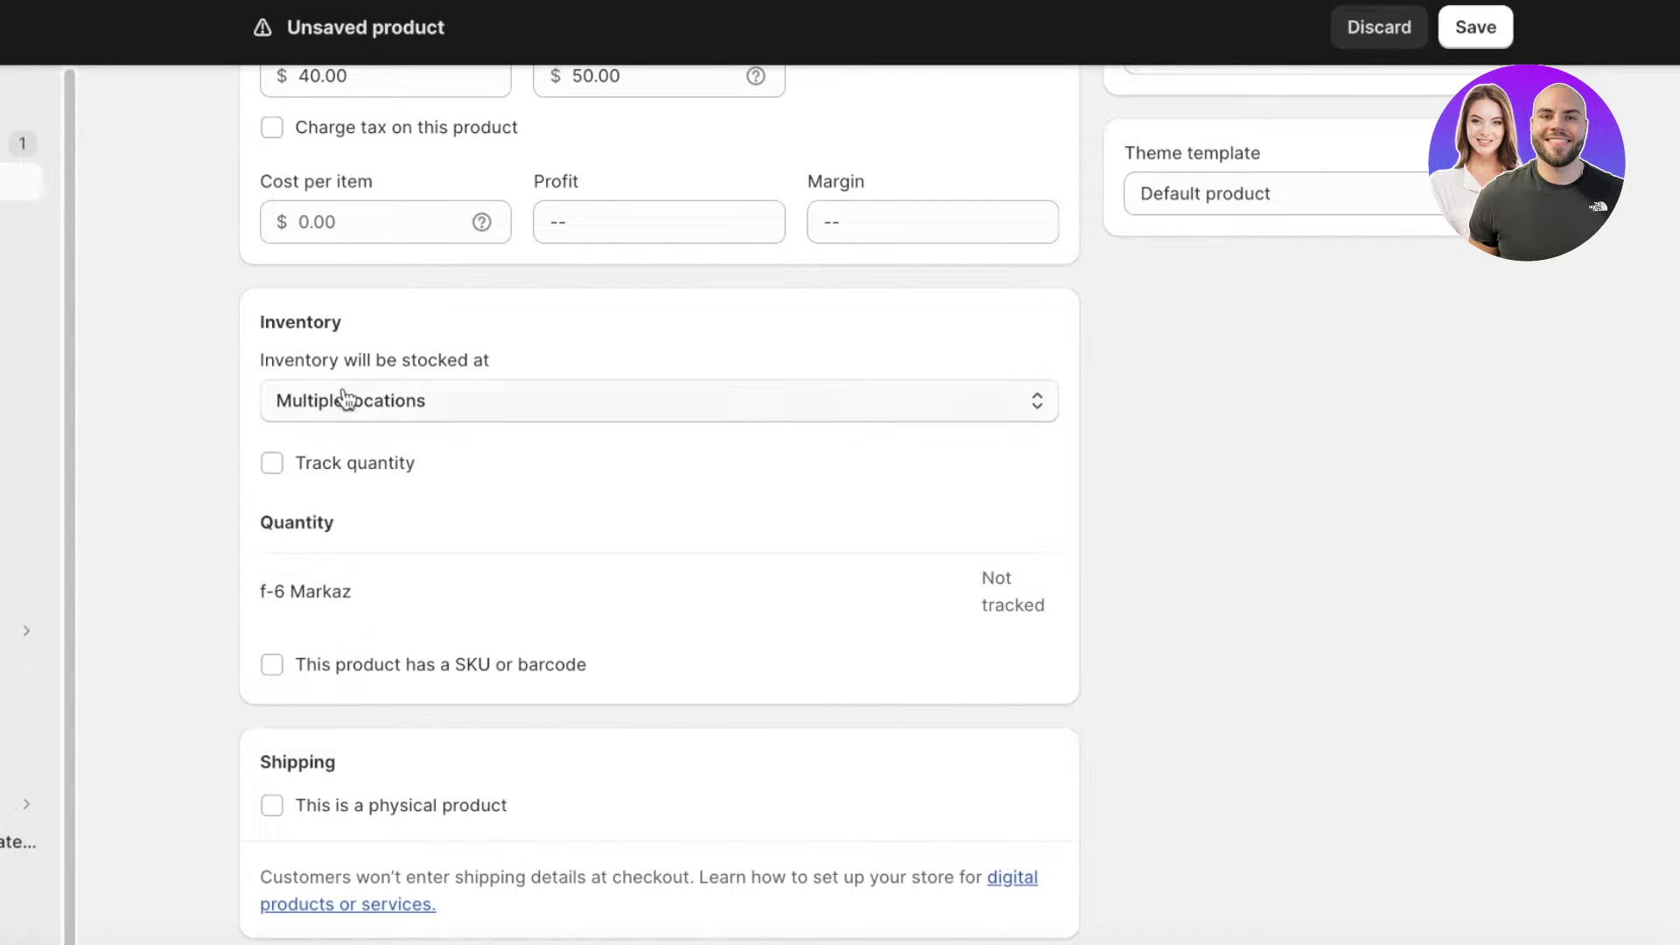
scroll(686, 549, "down", 3)
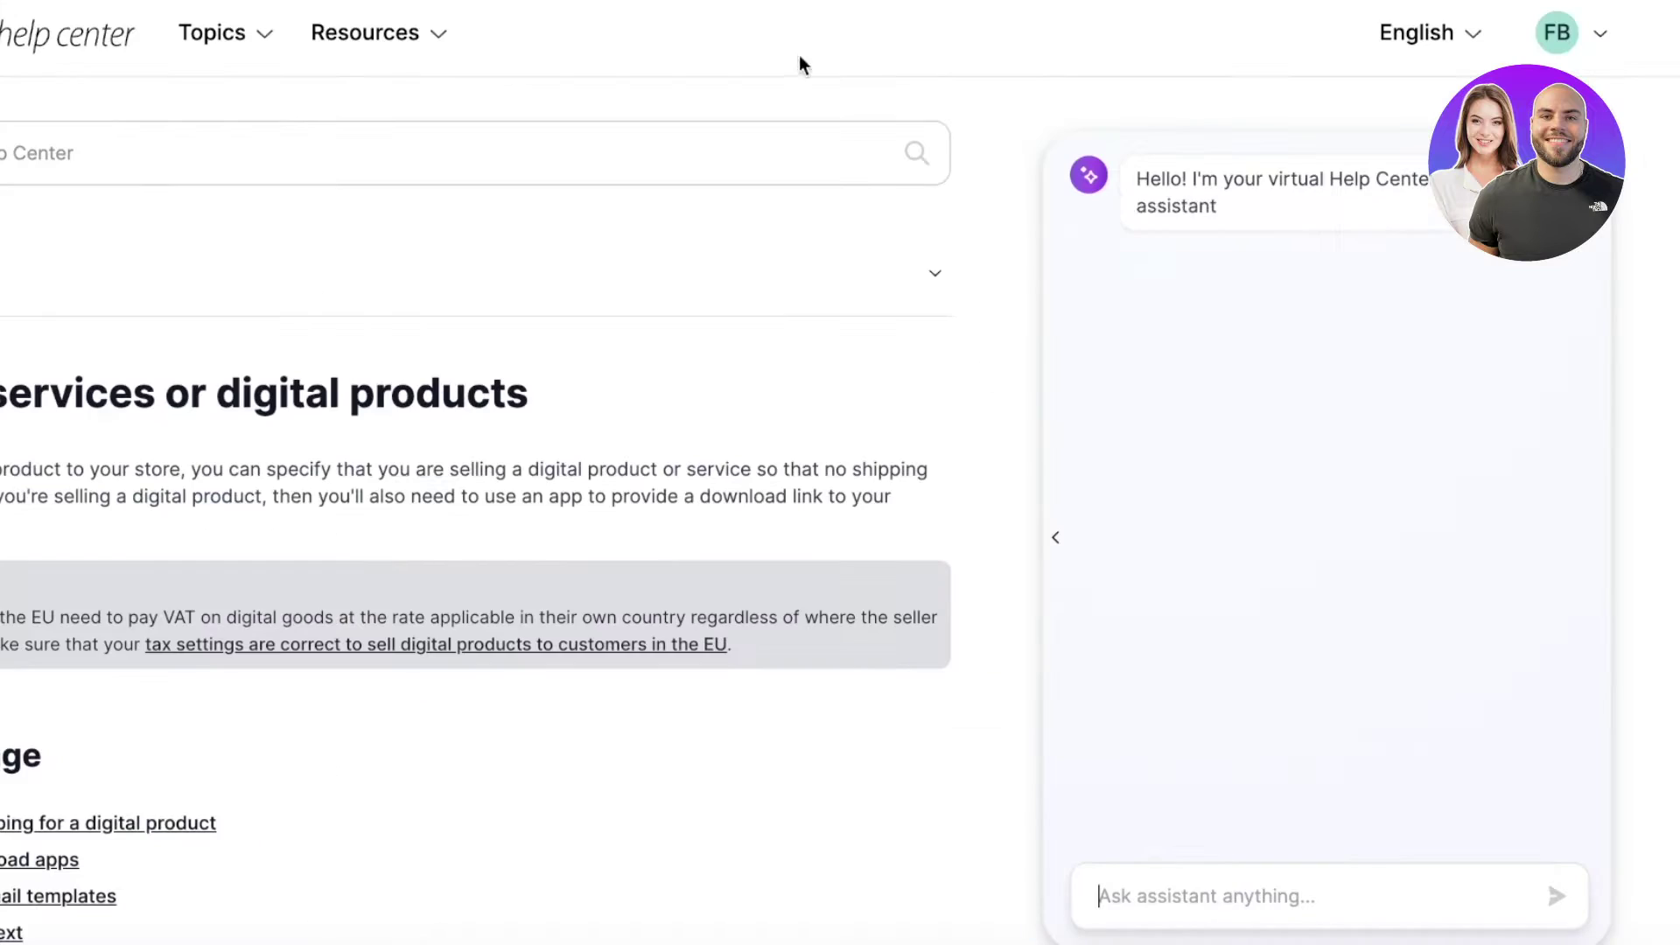
scroll(455, 475, "down", 3)
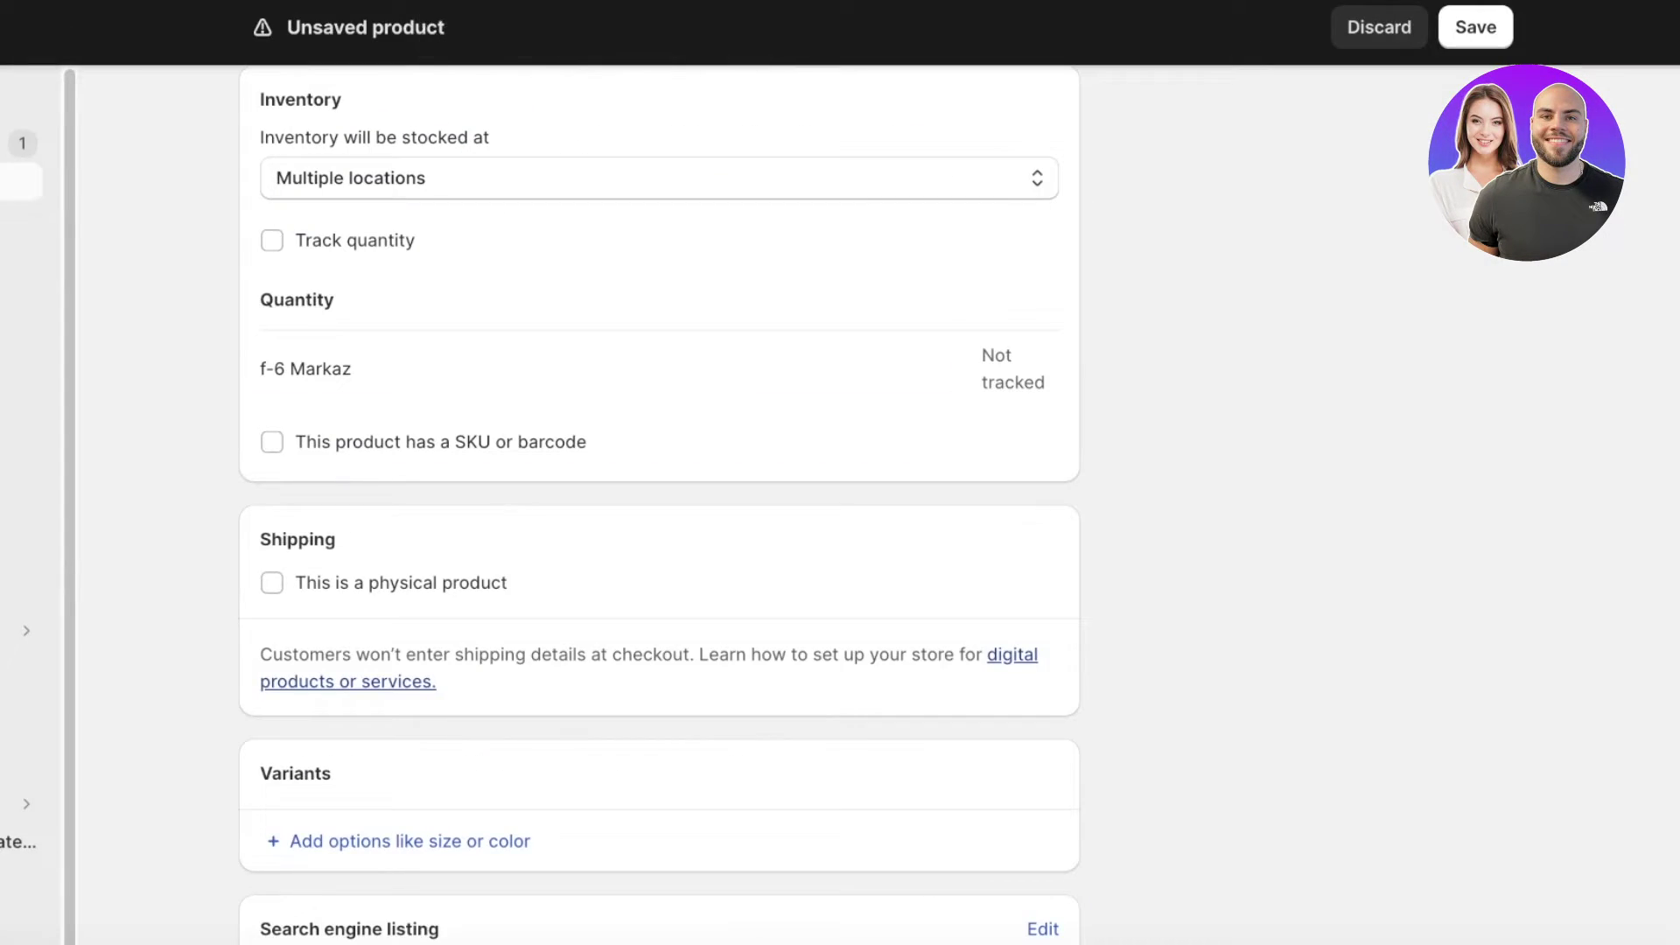
scroll(860, 470, "down", 3)
scroll(862, 470, "down", 1)
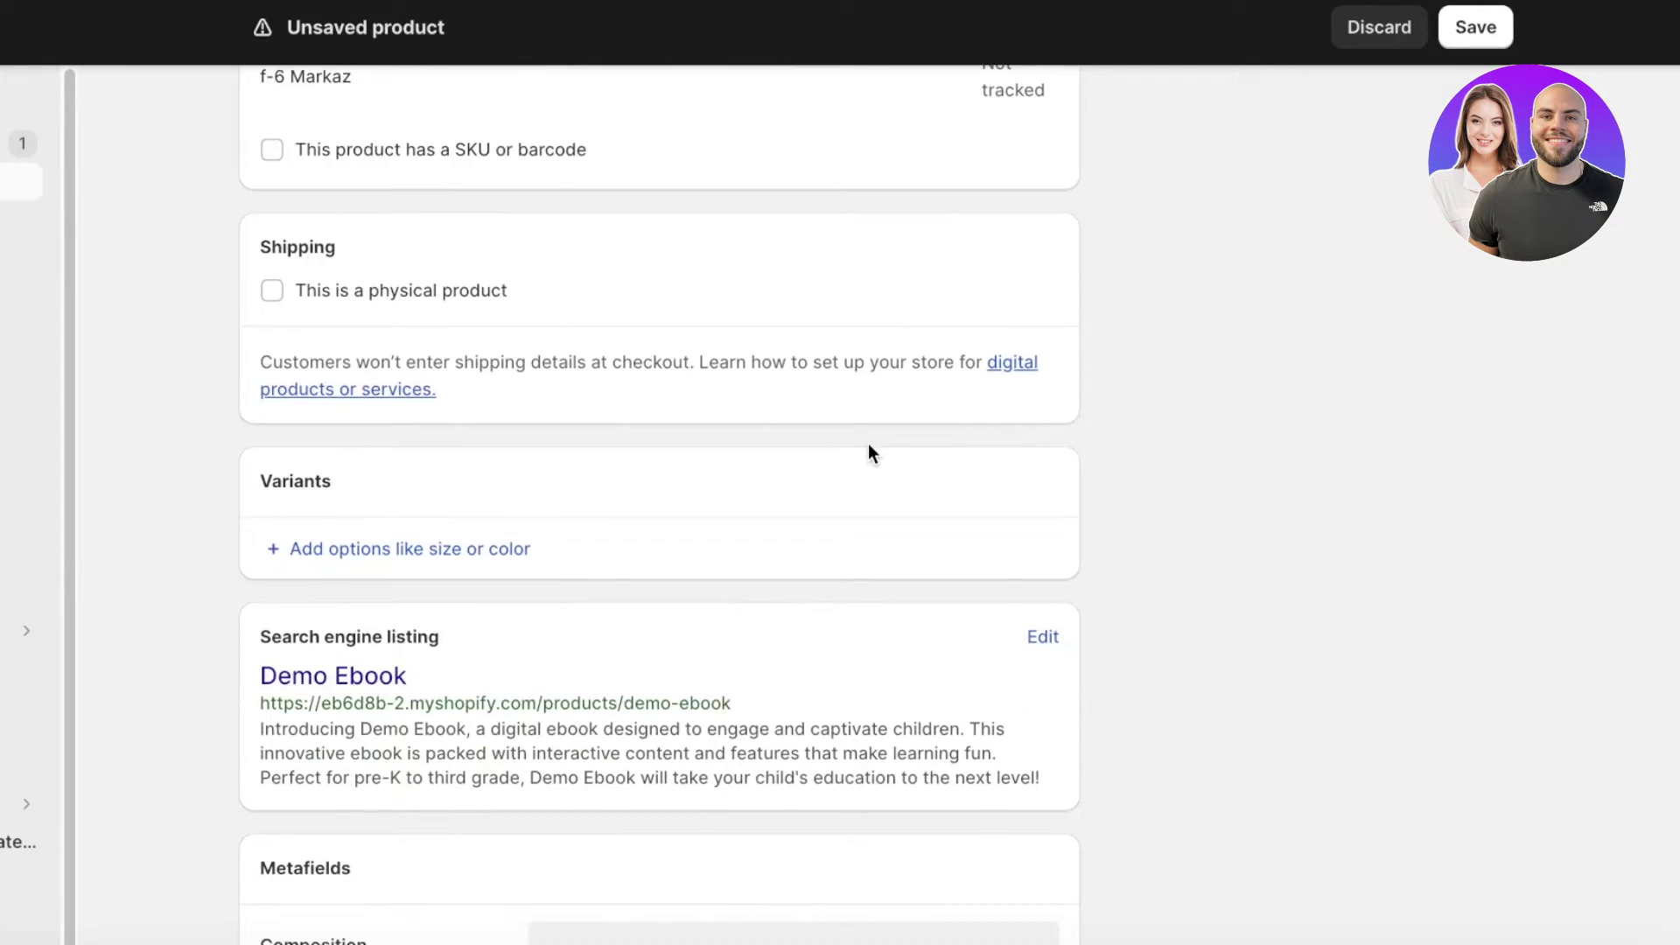
scroll(868, 446, "down", 1)
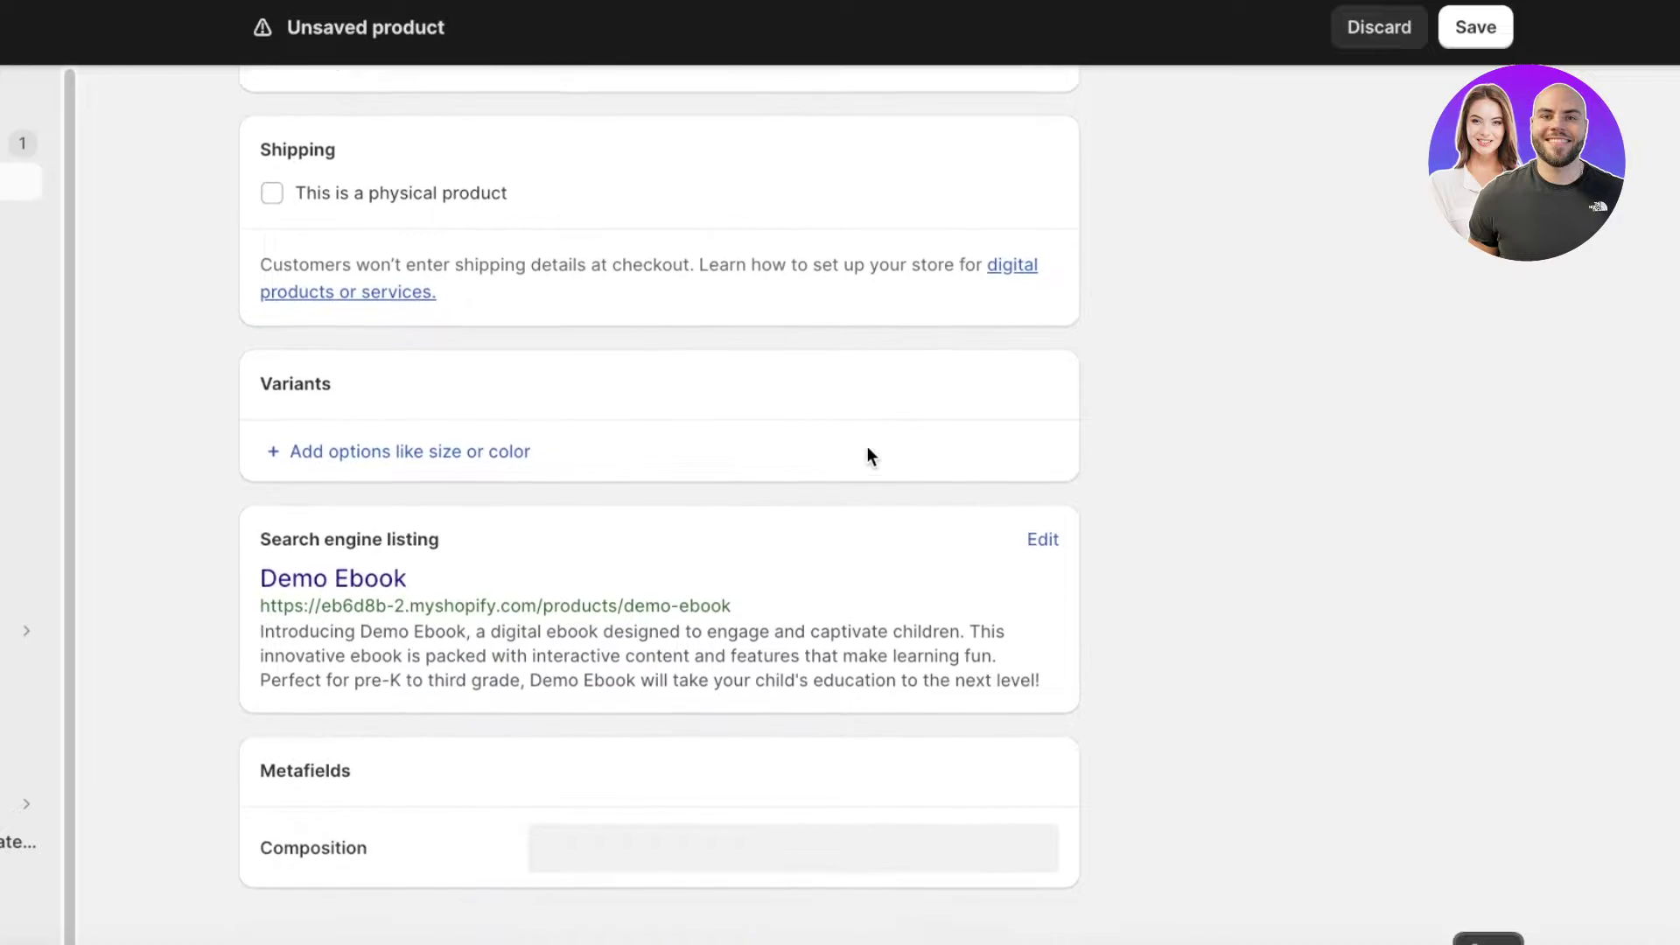
scroll(688, 469, "up", 15)
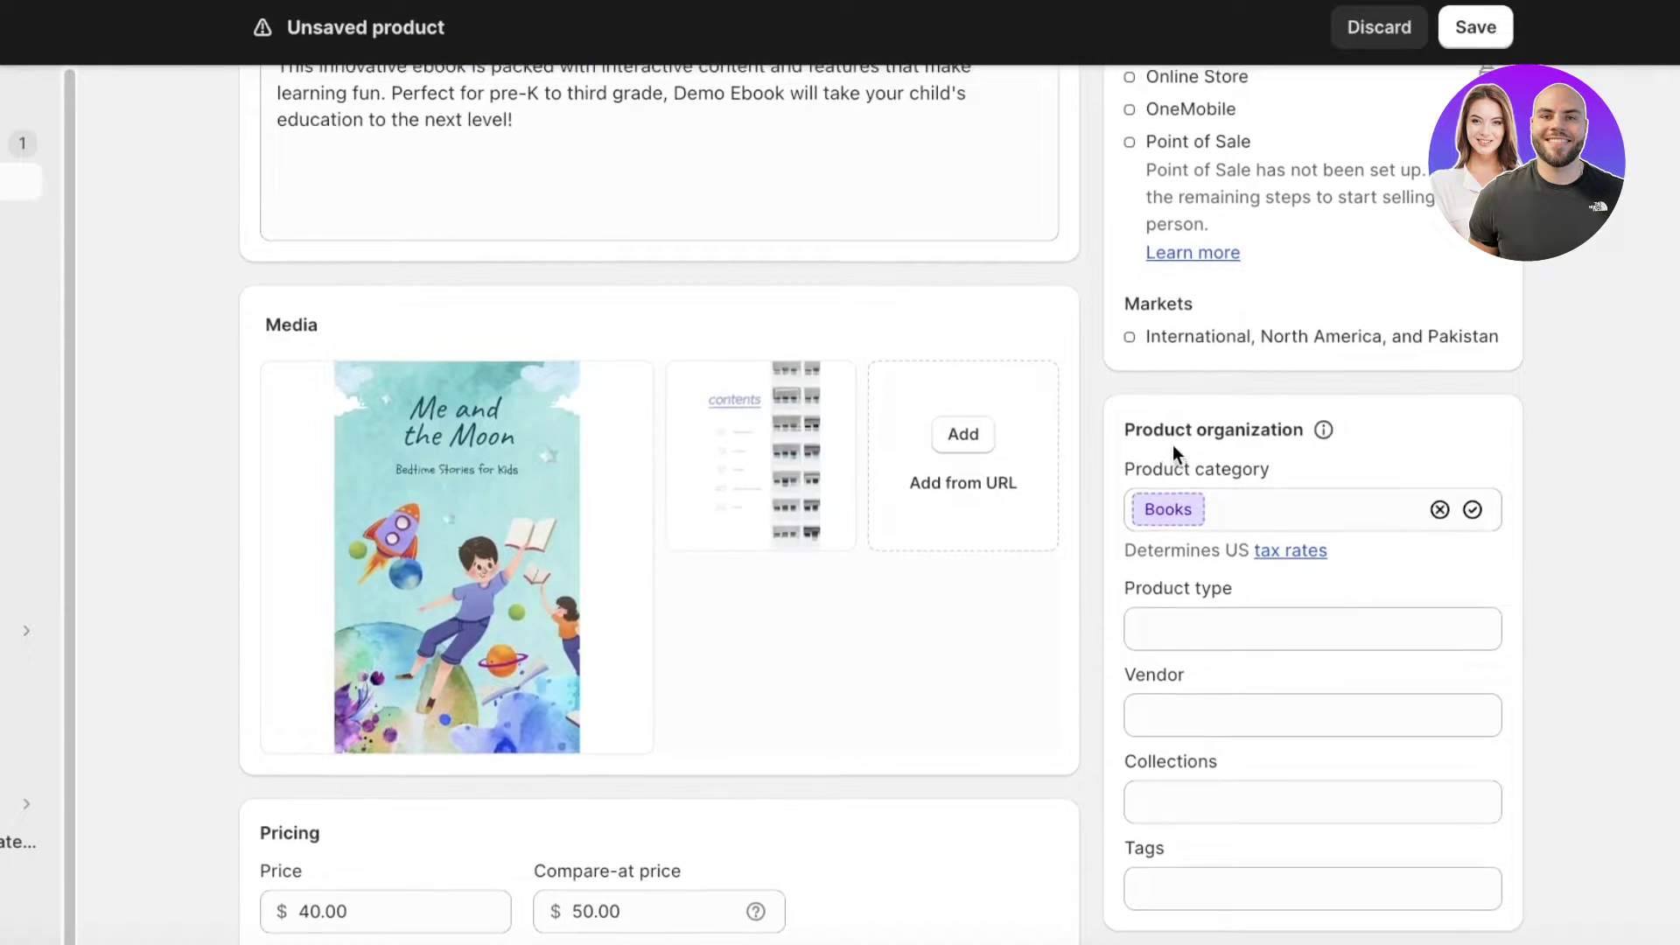
scroll(878, 446, "down", 6)
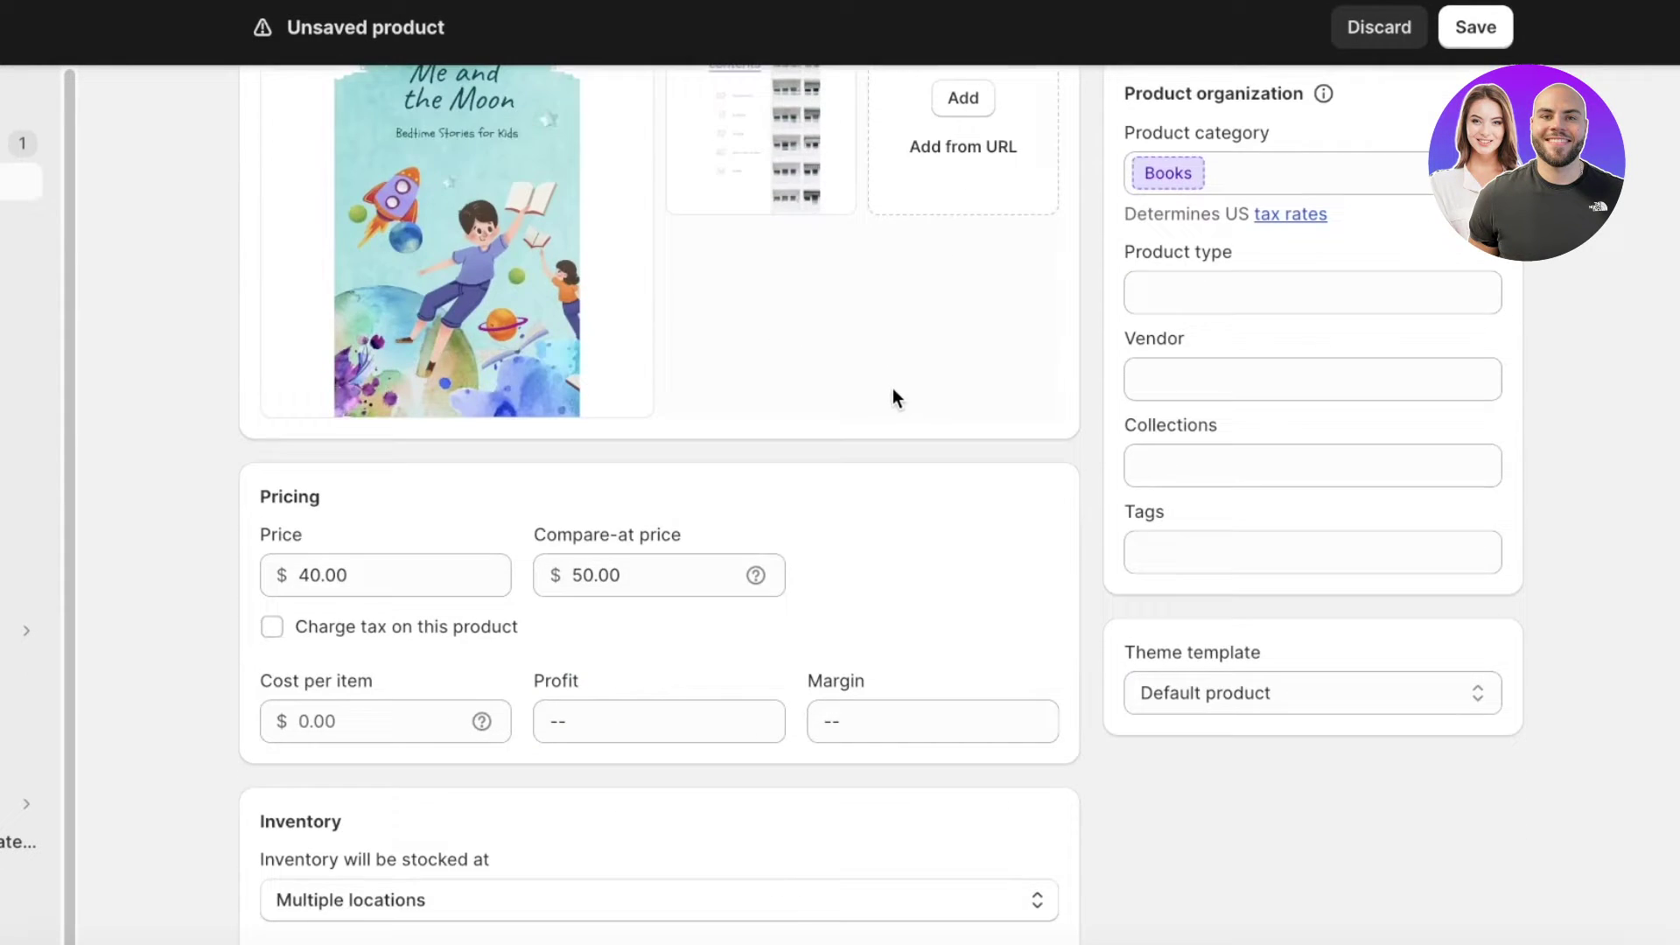
scroll(889, 392, "down", 5)
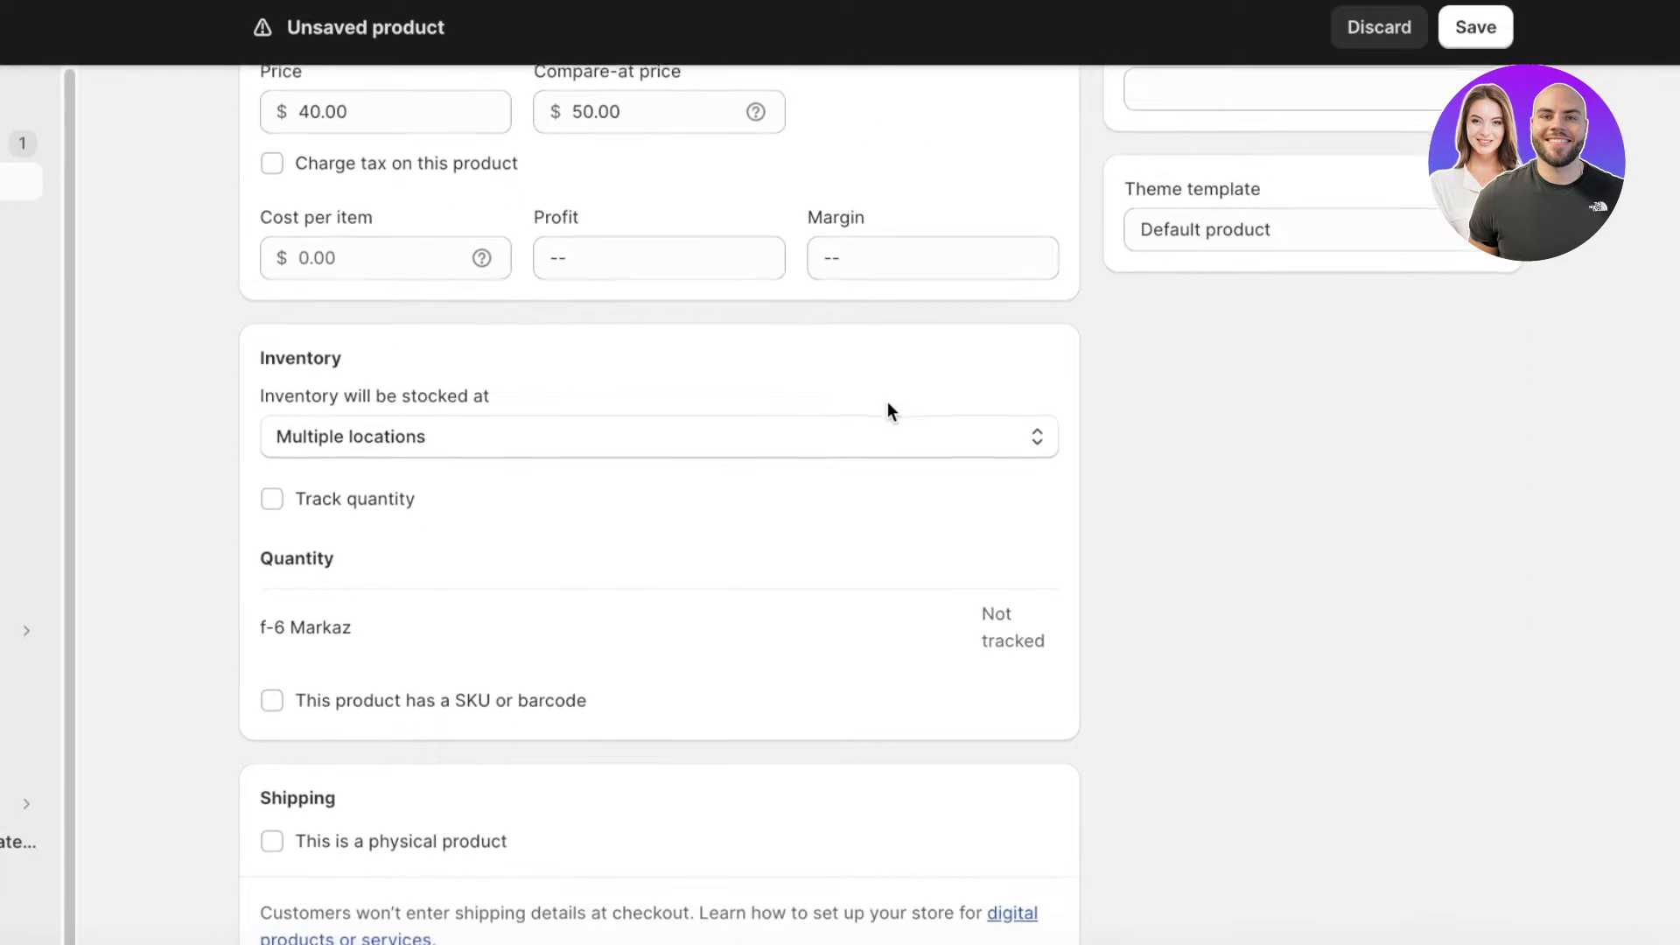
scroll(887, 408, "up", 7)
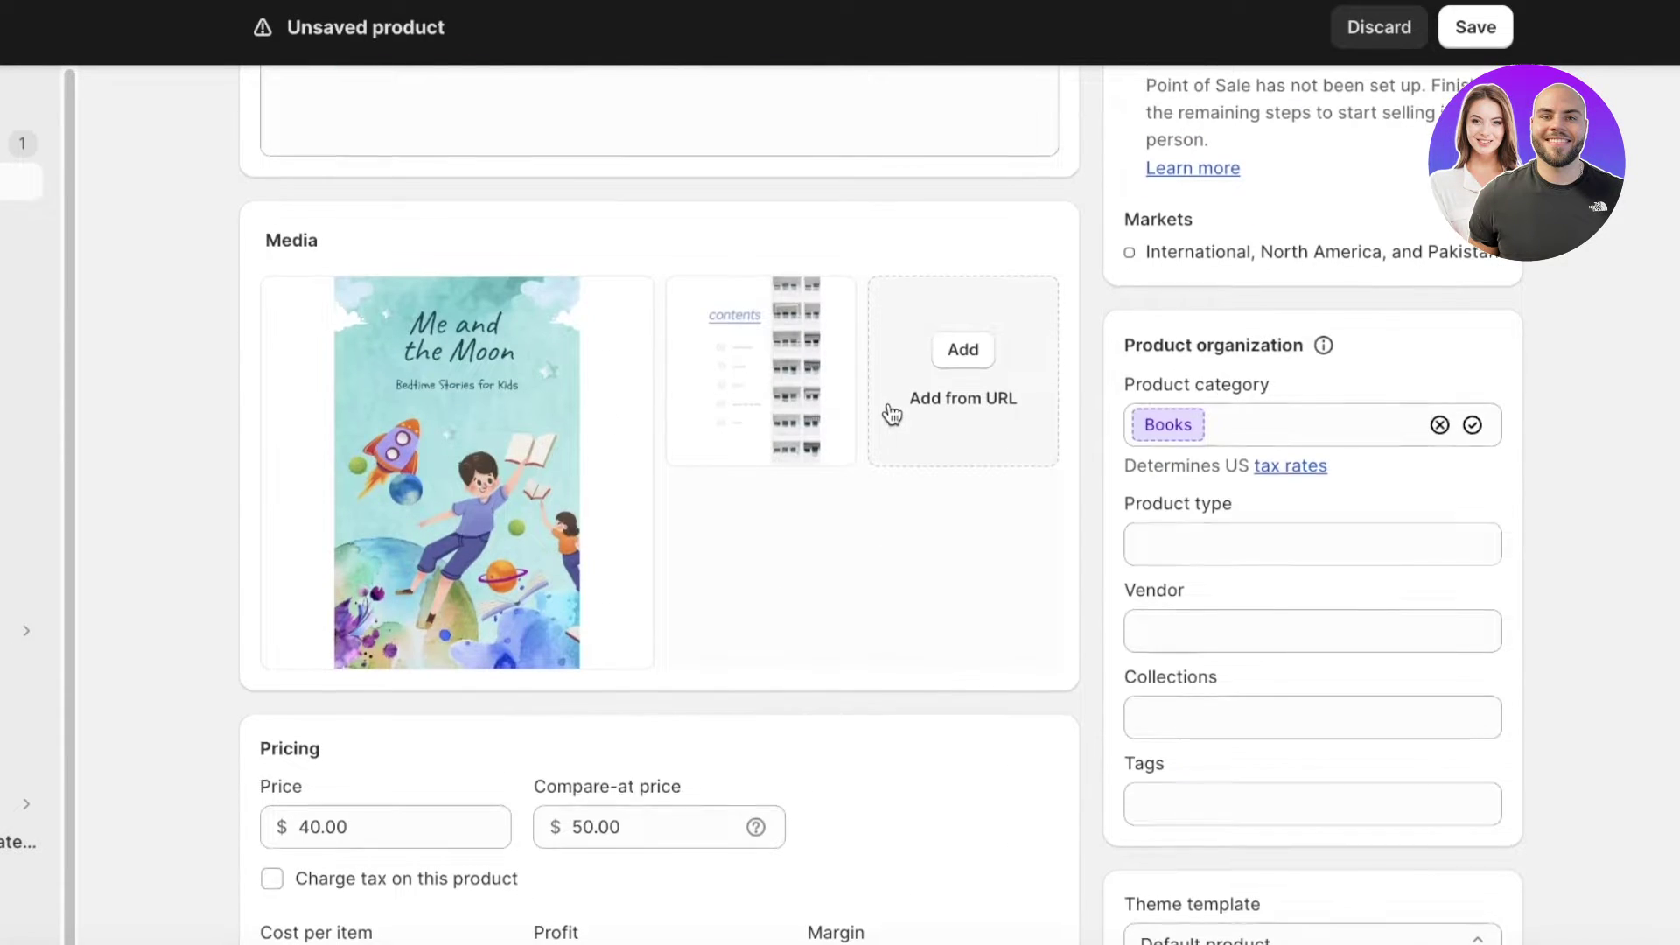
scroll(892, 407, "up", 5)
scroll(889, 418, "down", 2)
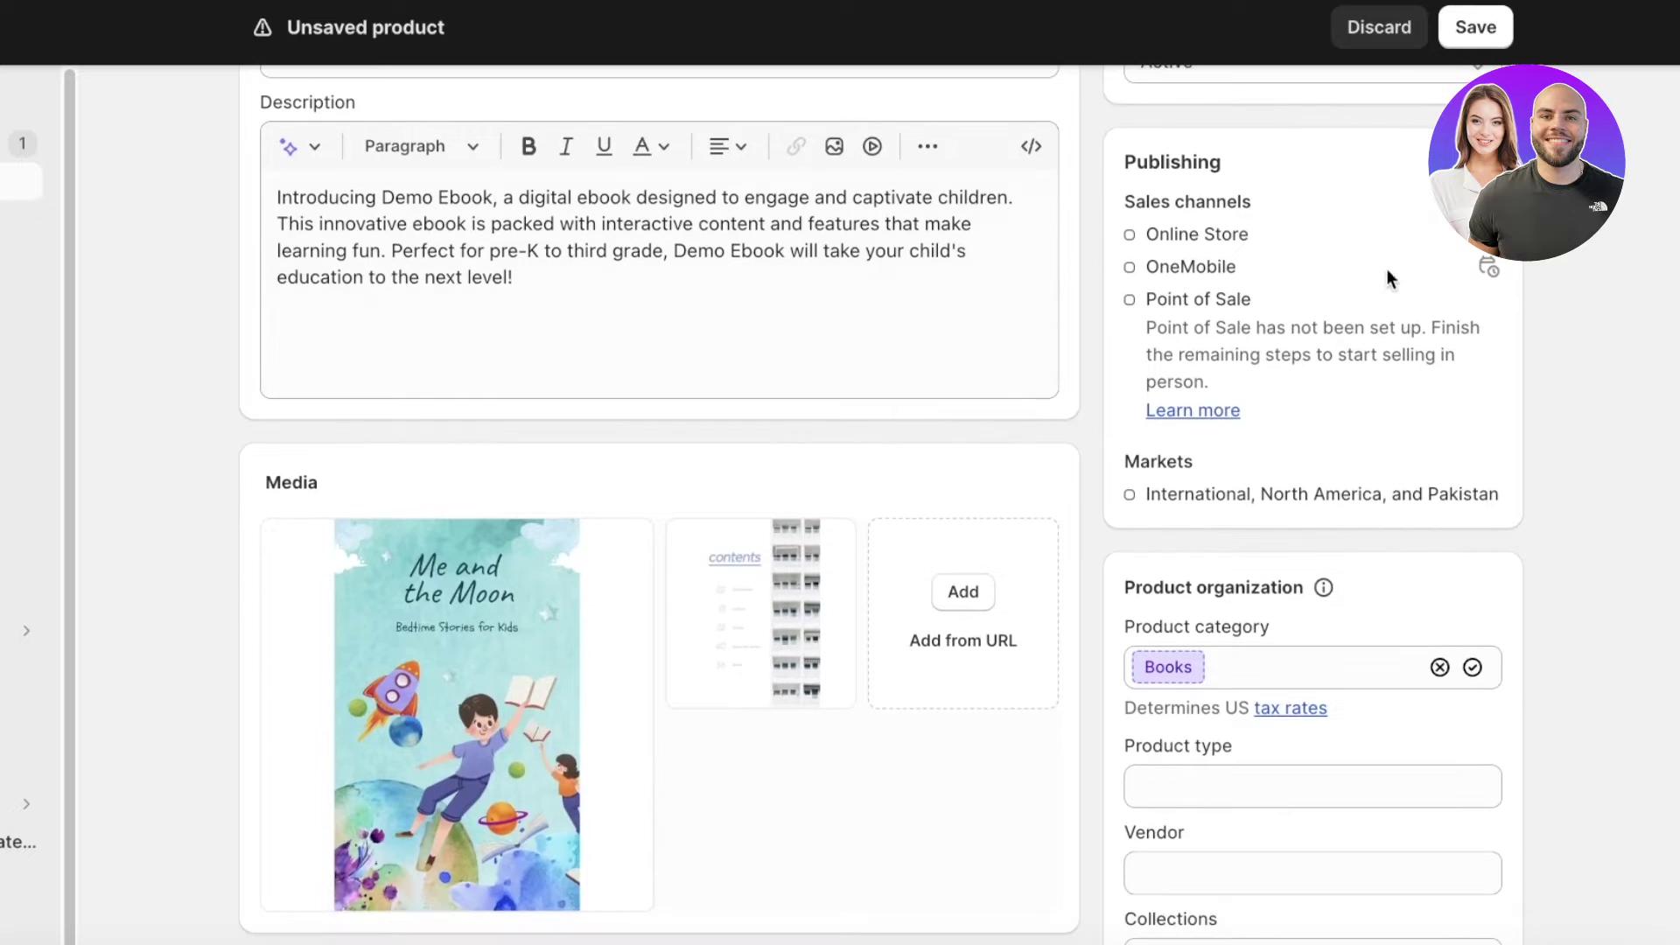
scroll(1388, 271, "up", 2)
Remove OneMobile and Point of Sale channels, leaving only Online Store, and keep status Active.
left_click(1484, 351)
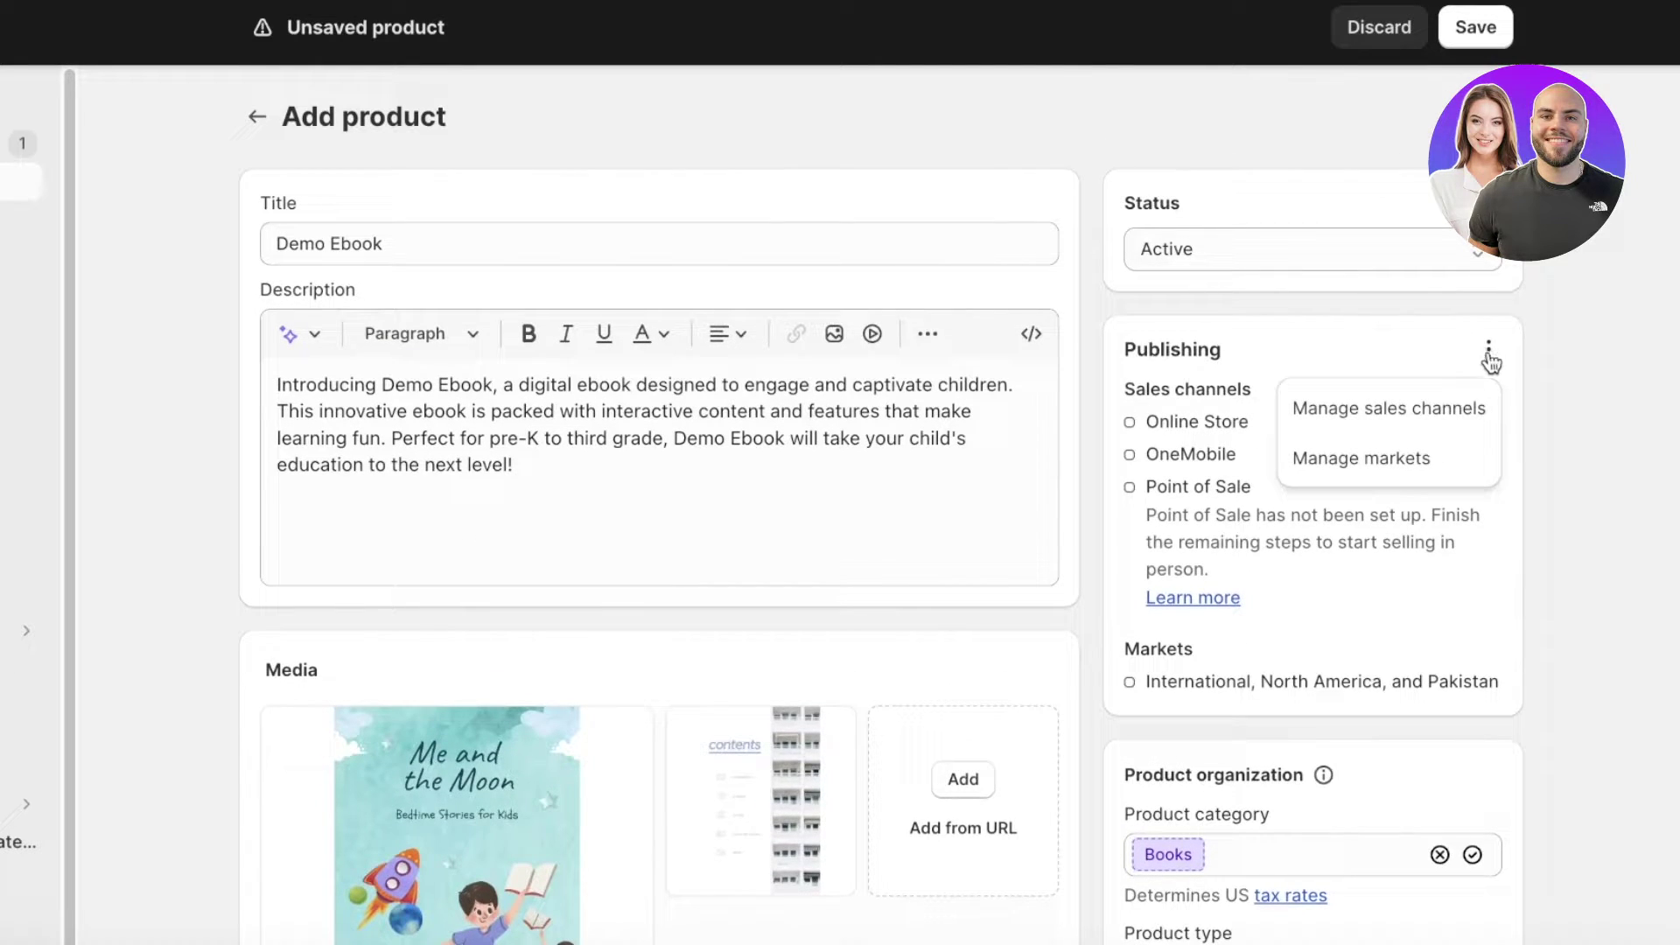
left_click(1447, 405)
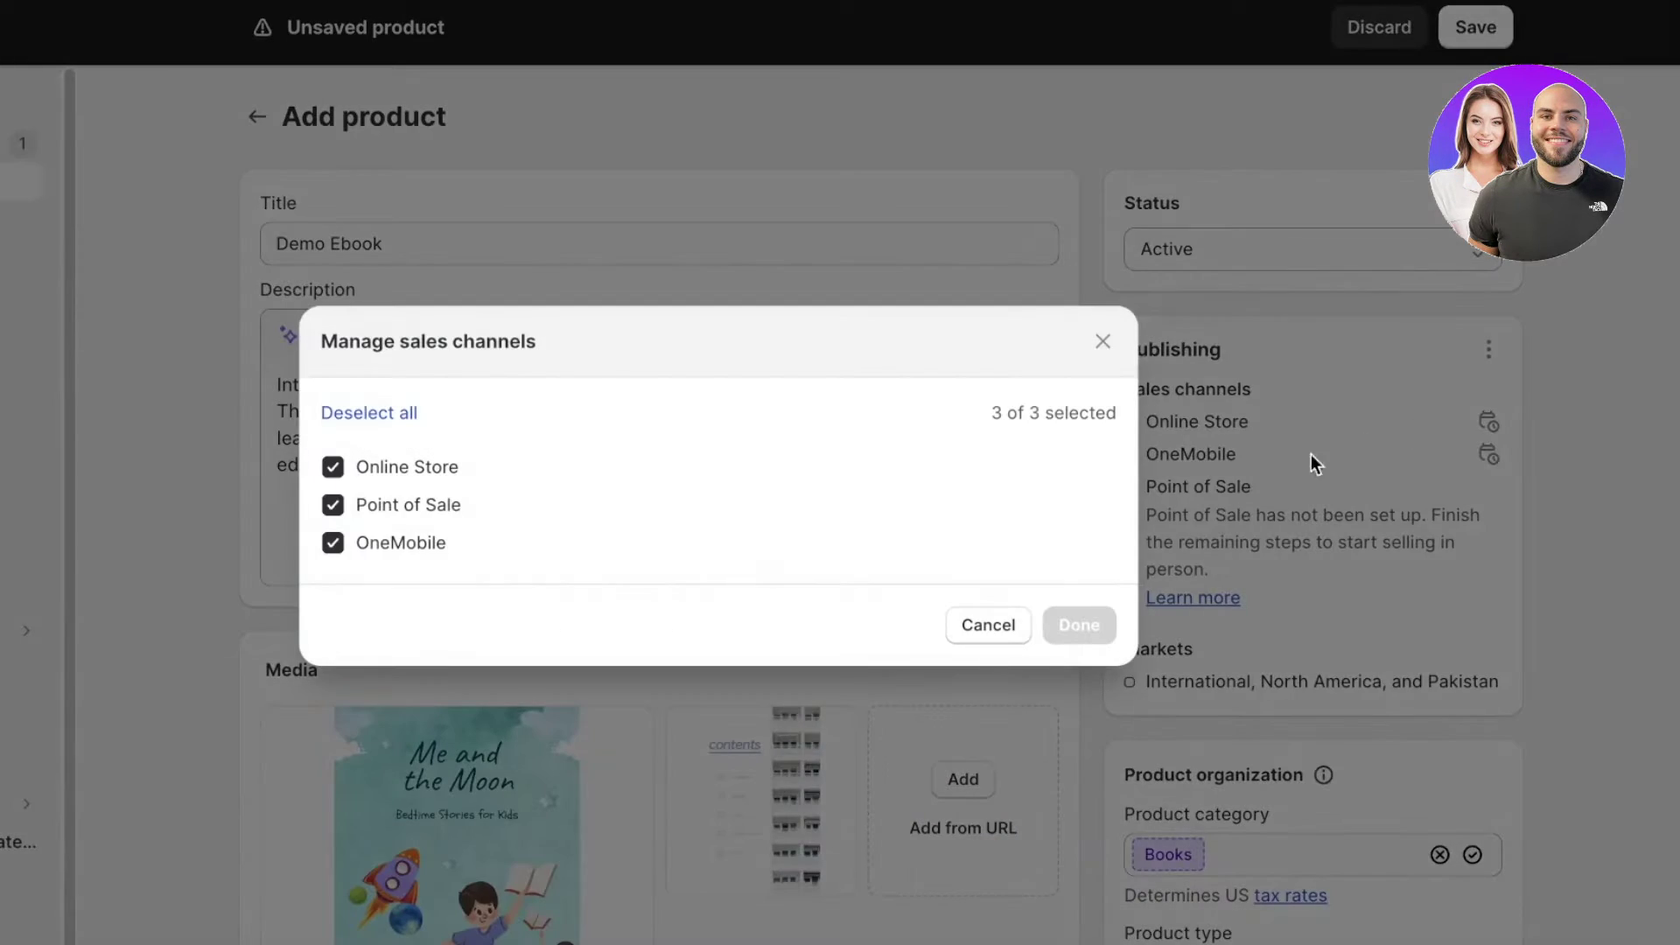
left_click(411, 541)
left_click(418, 516)
left_click(1090, 626)
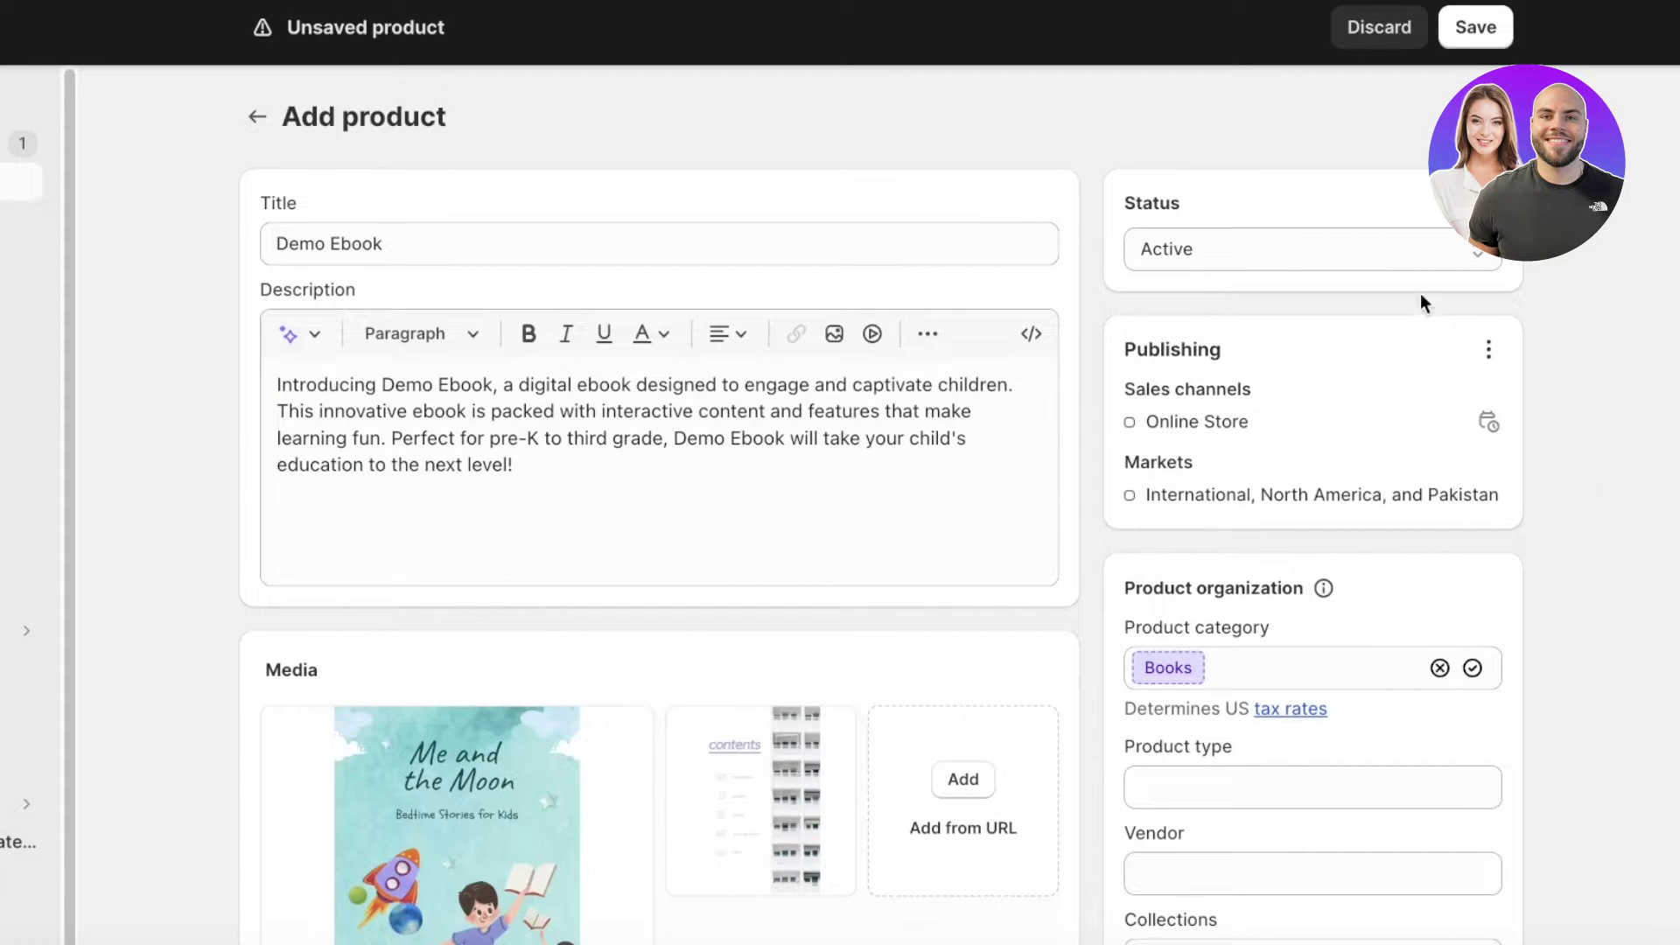
left_click(1404, 256)
left_click(1395, 256)
Review the finished Demo Ebook form and save it as a new product.
scroll(987, 354, "down", 10)
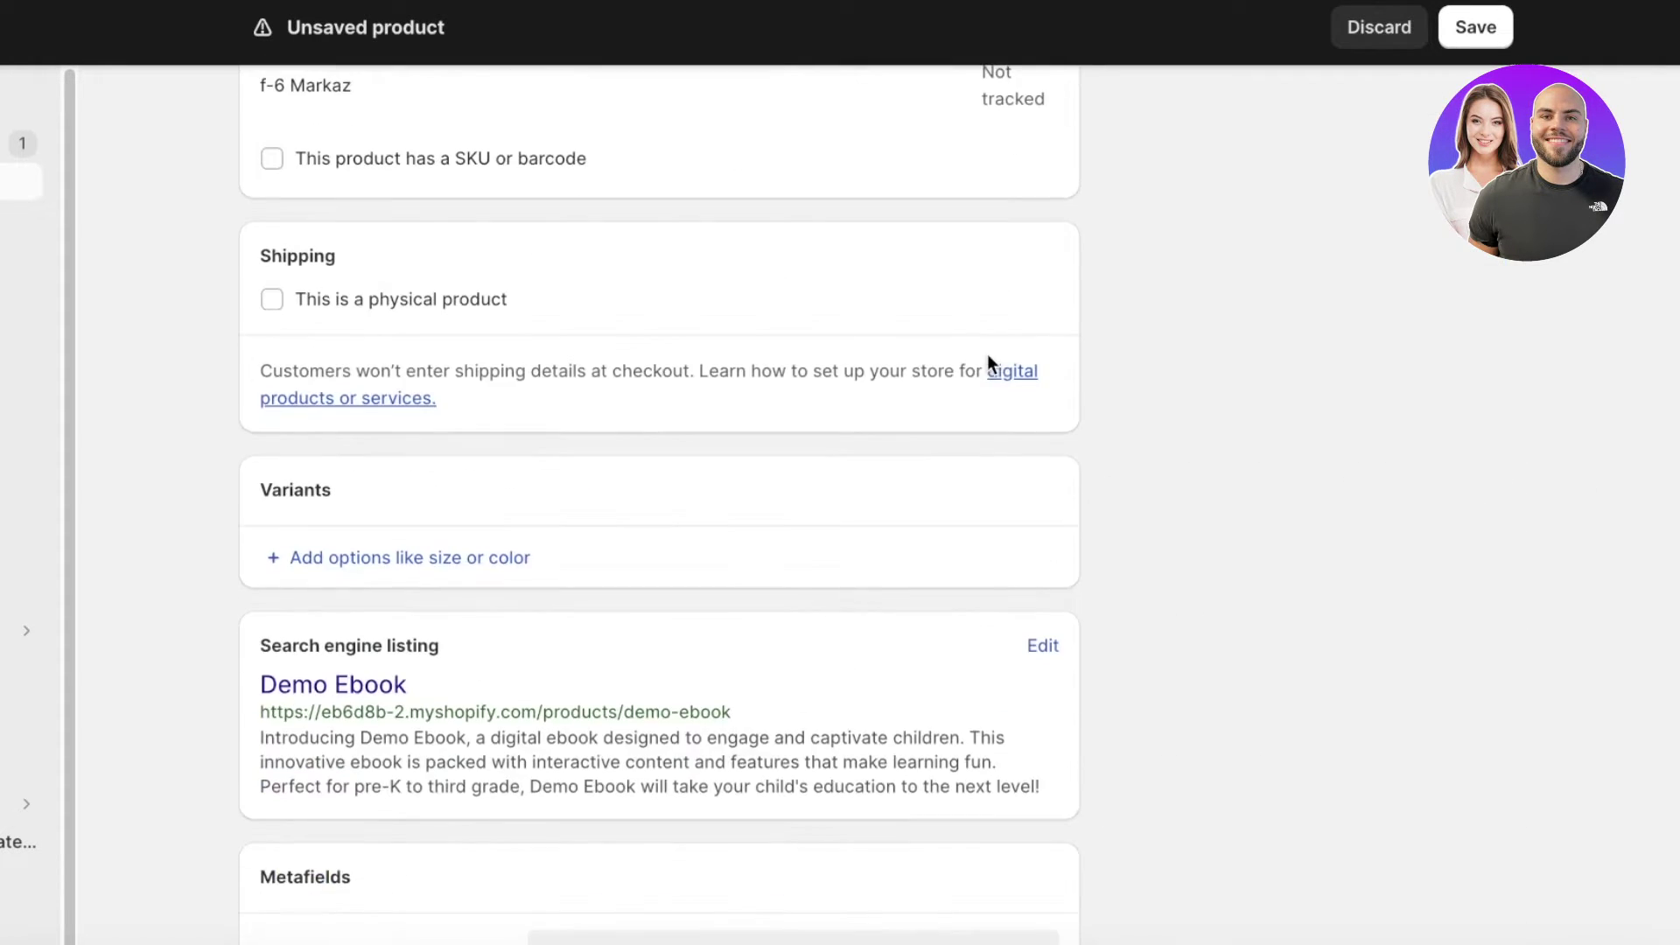
scroll(674, 405, "up", 7)
scroll(412, 551, "down", 3)
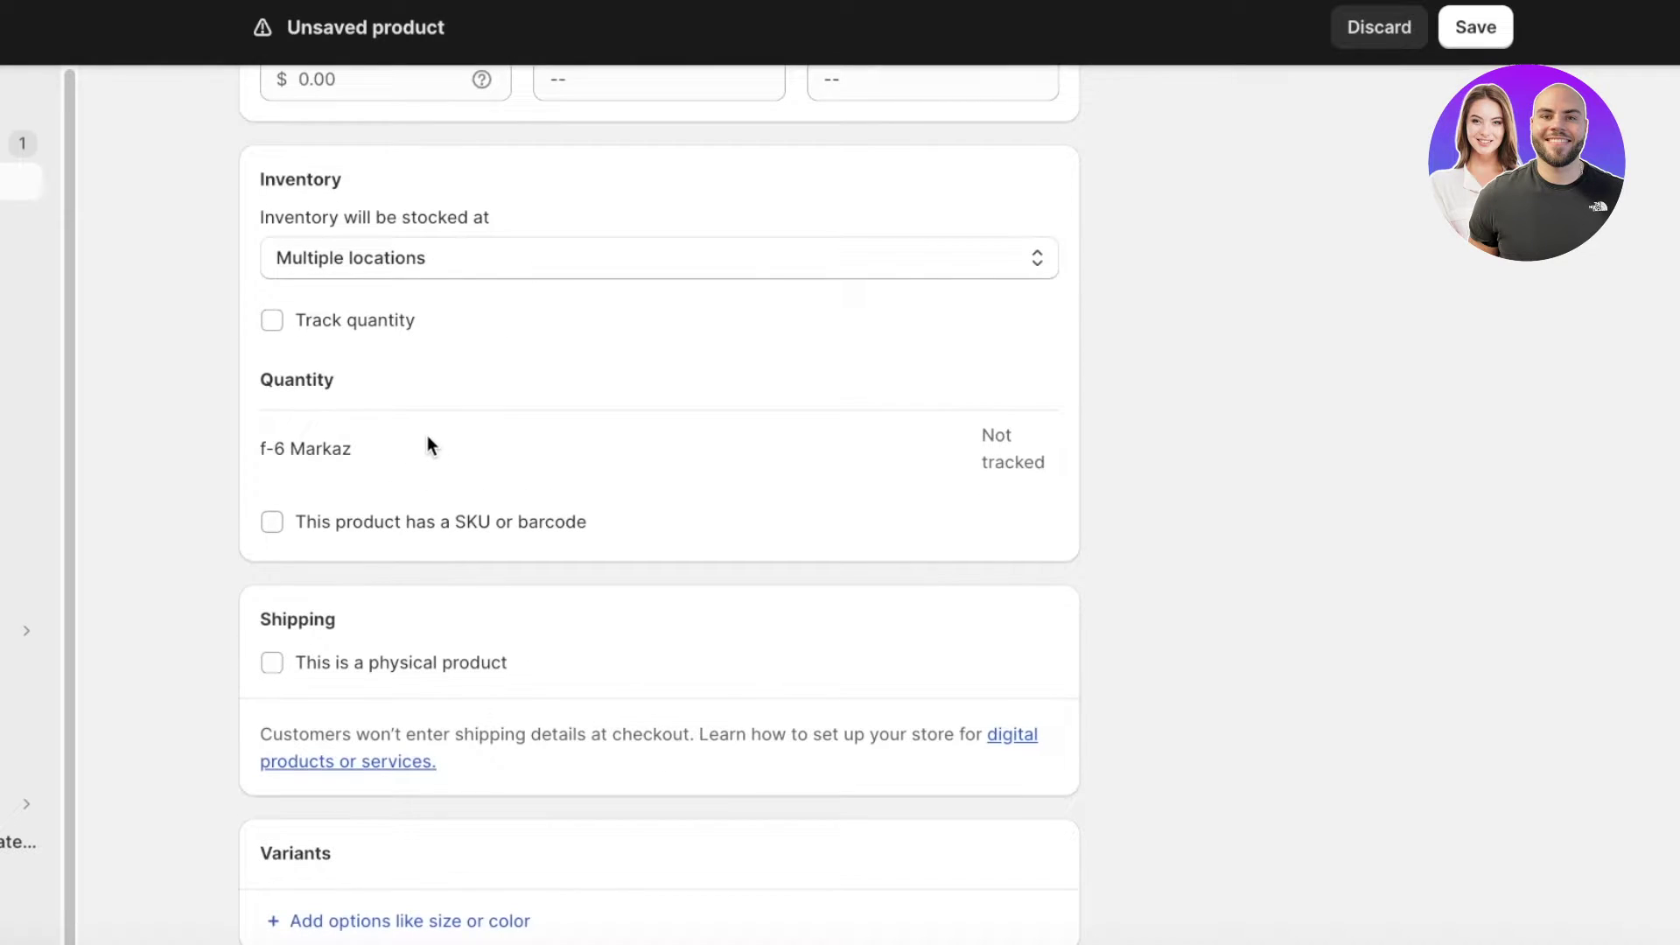
scroll(424, 446, "down", 5)
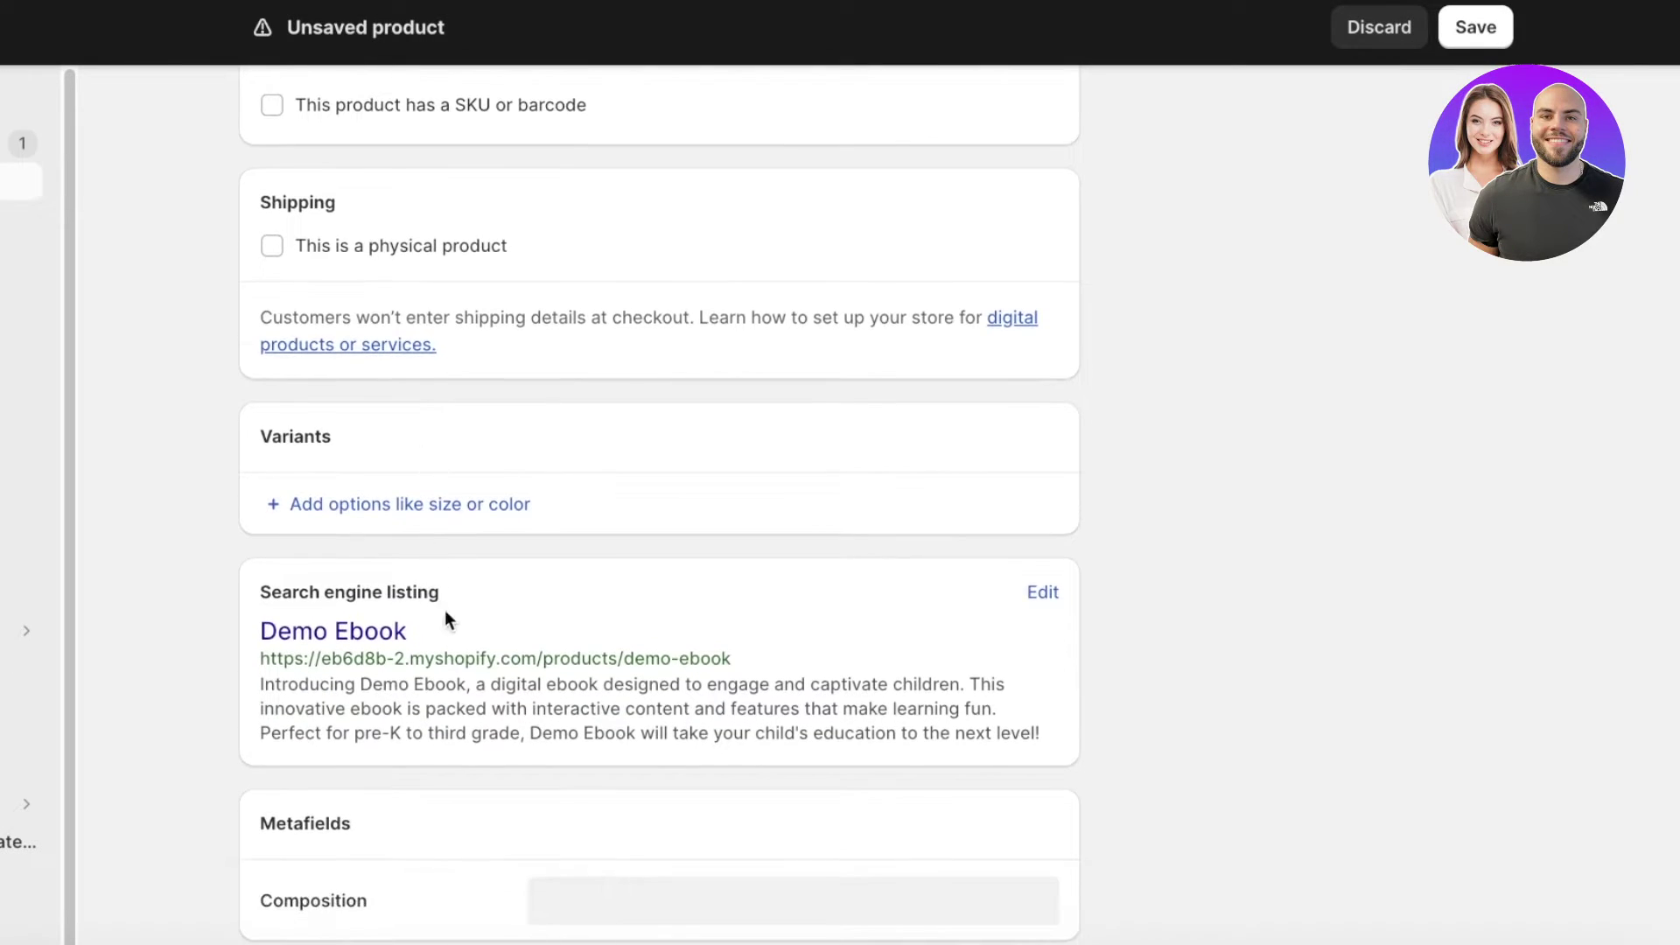
scroll(1001, 600, "up", 12)
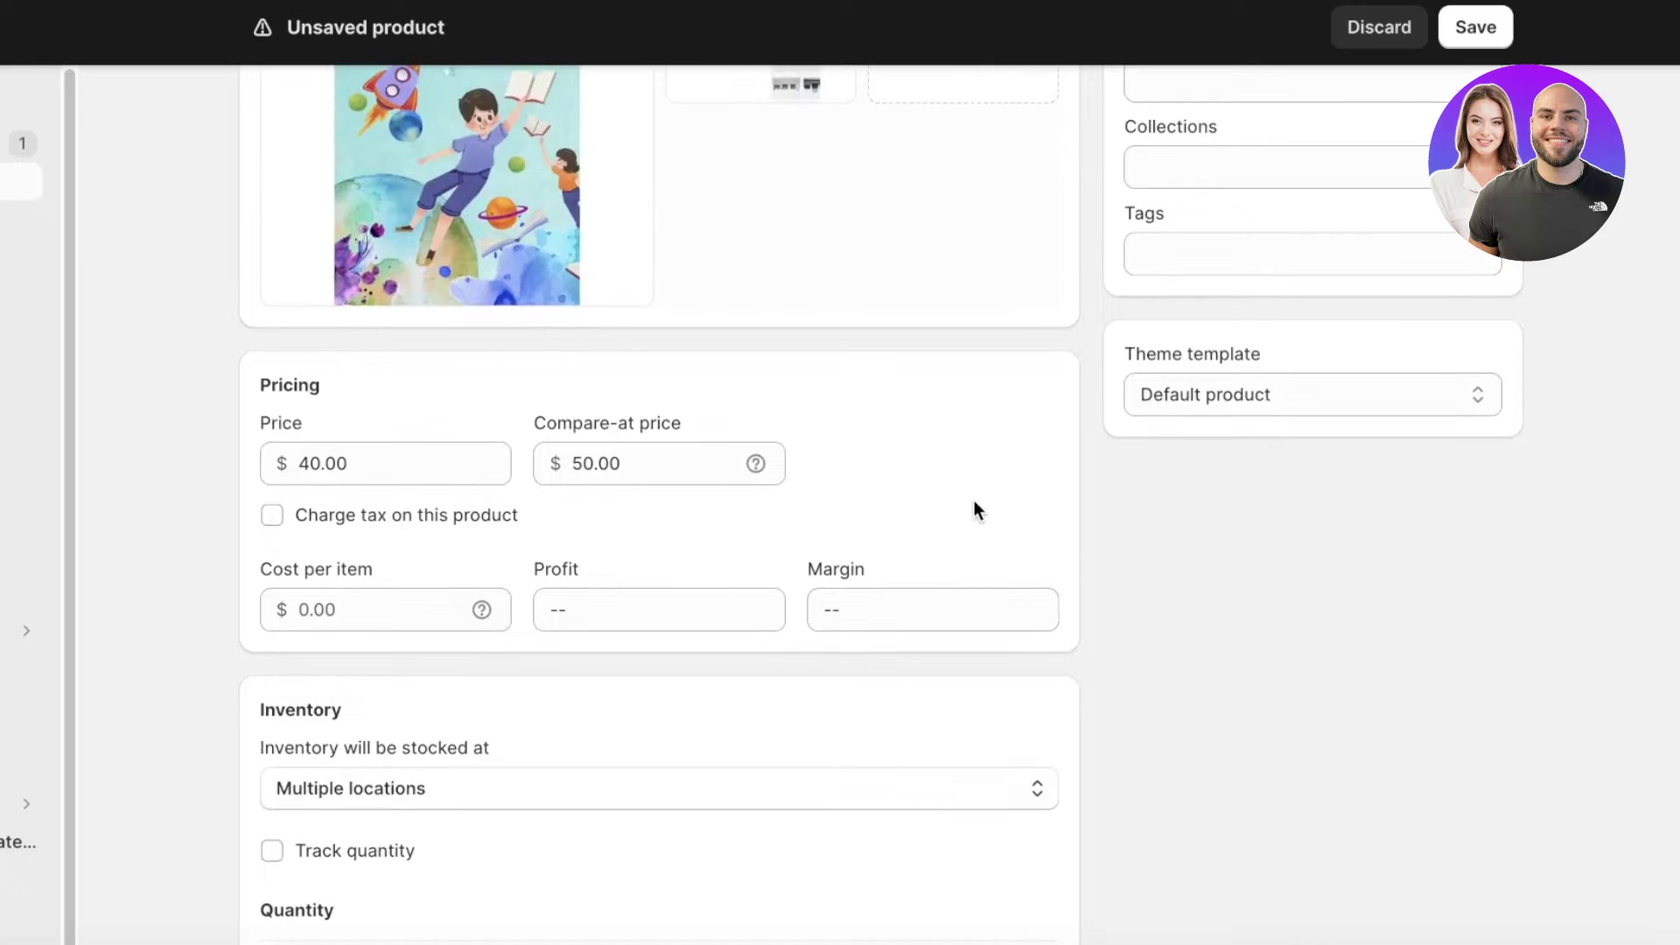
scroll(967, 504, "up", 8)
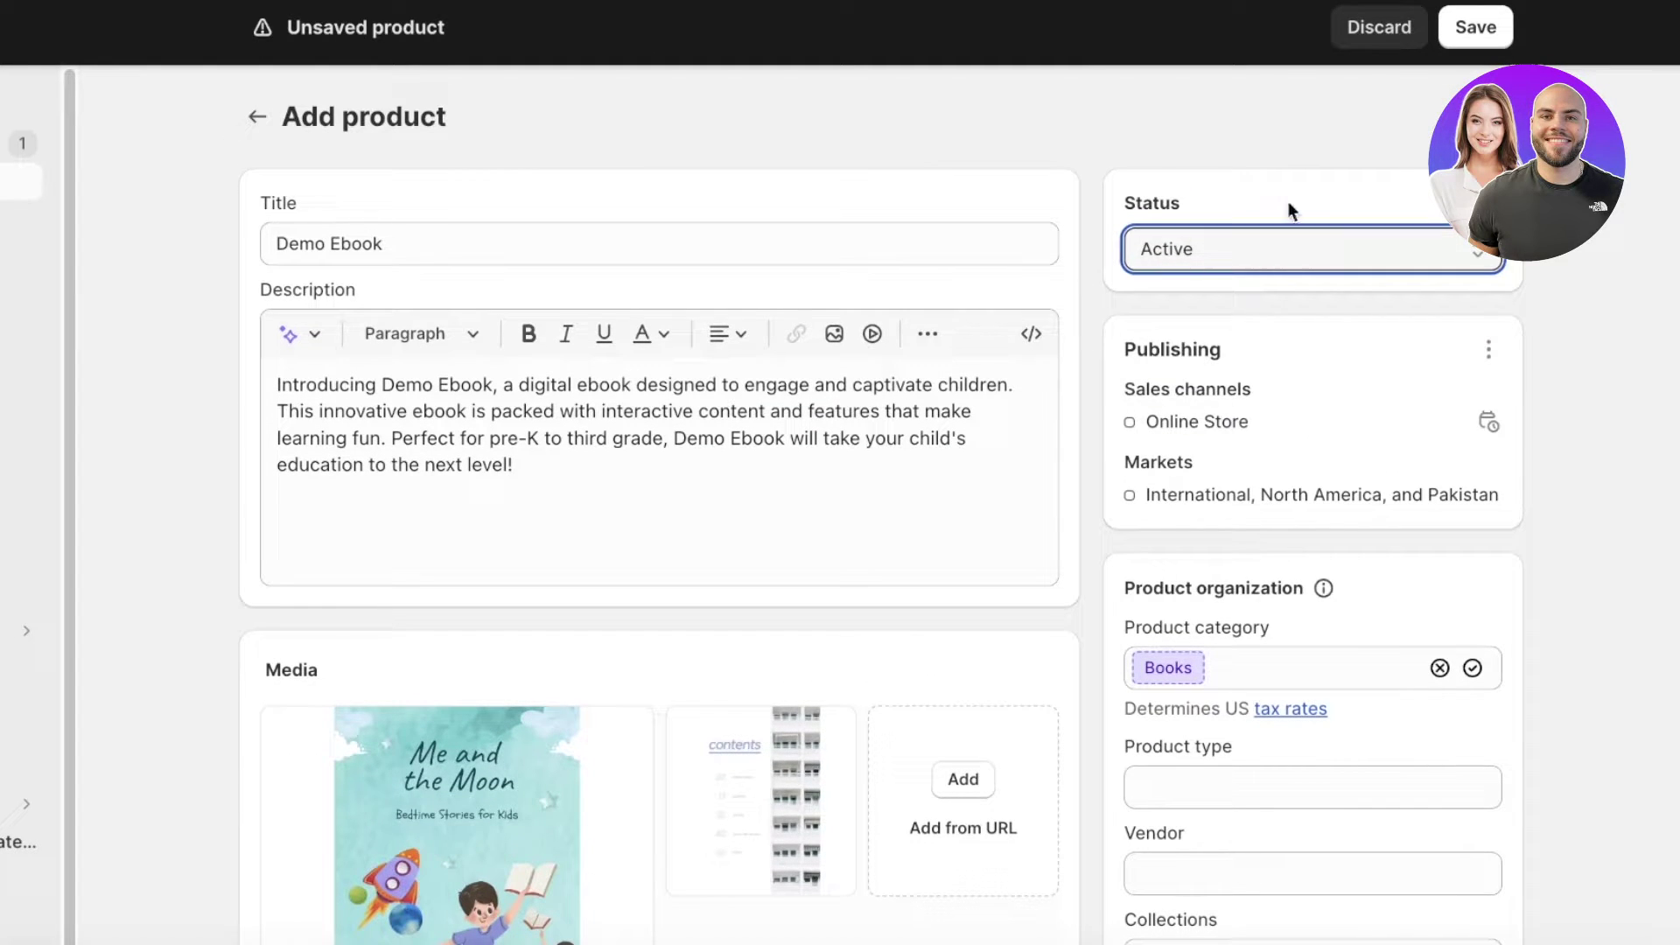
left_click(1475, 27)
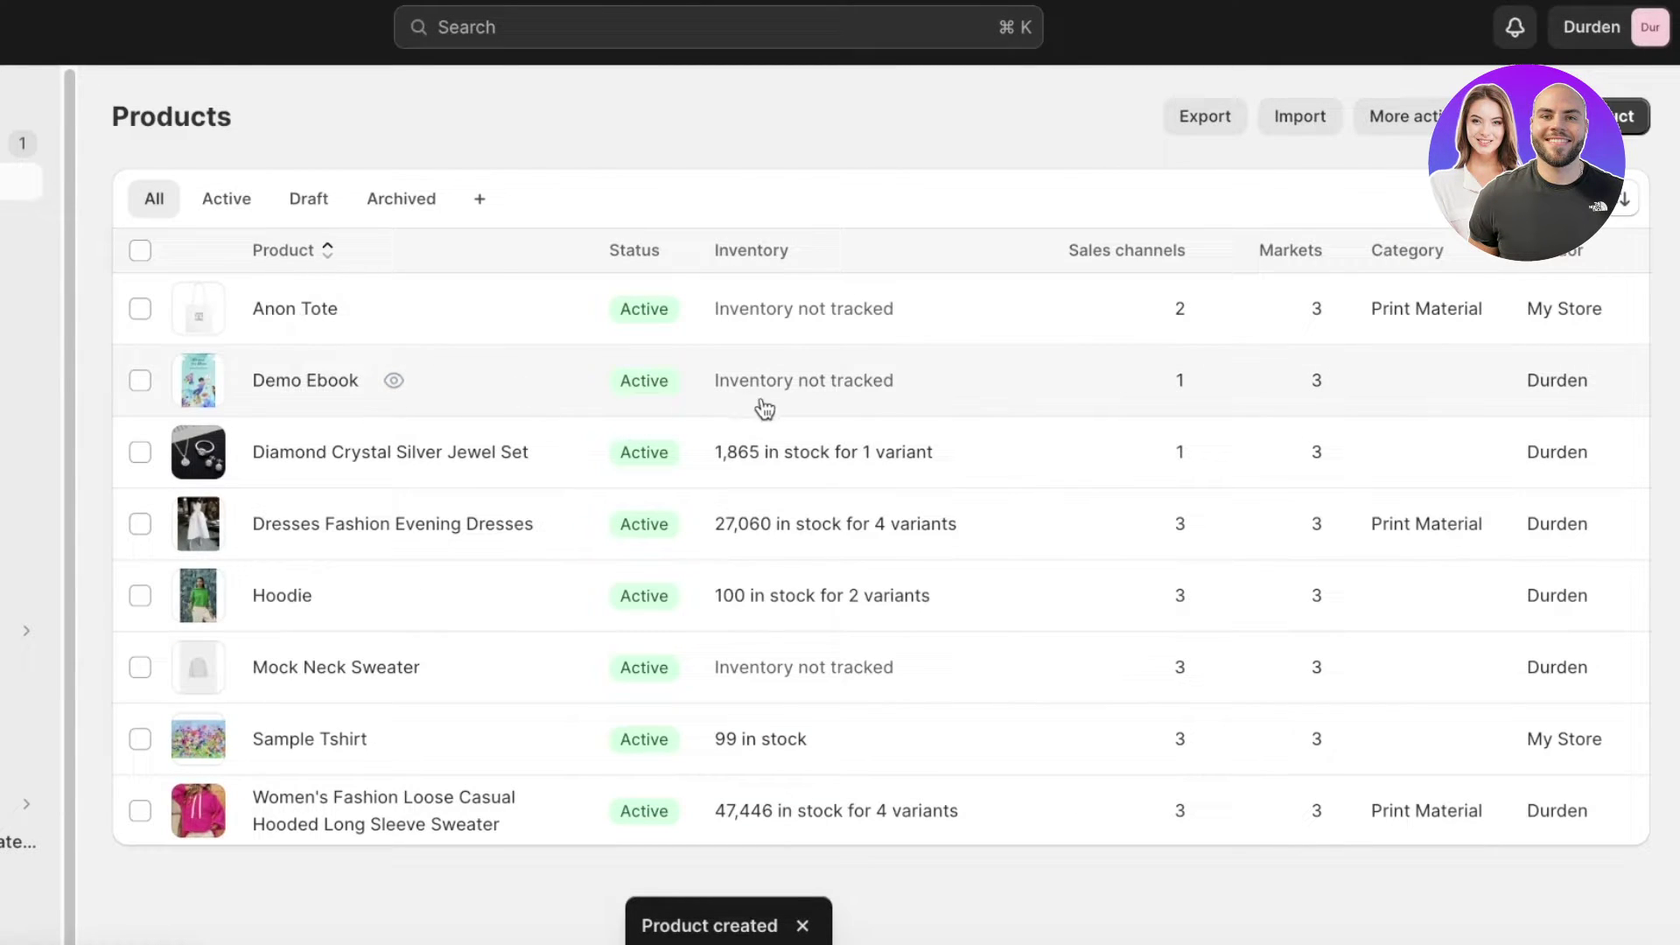
Preview the Demo Ebook storefront page, $40.00 marked down from $50.00, then close it.
left_click(395, 380)
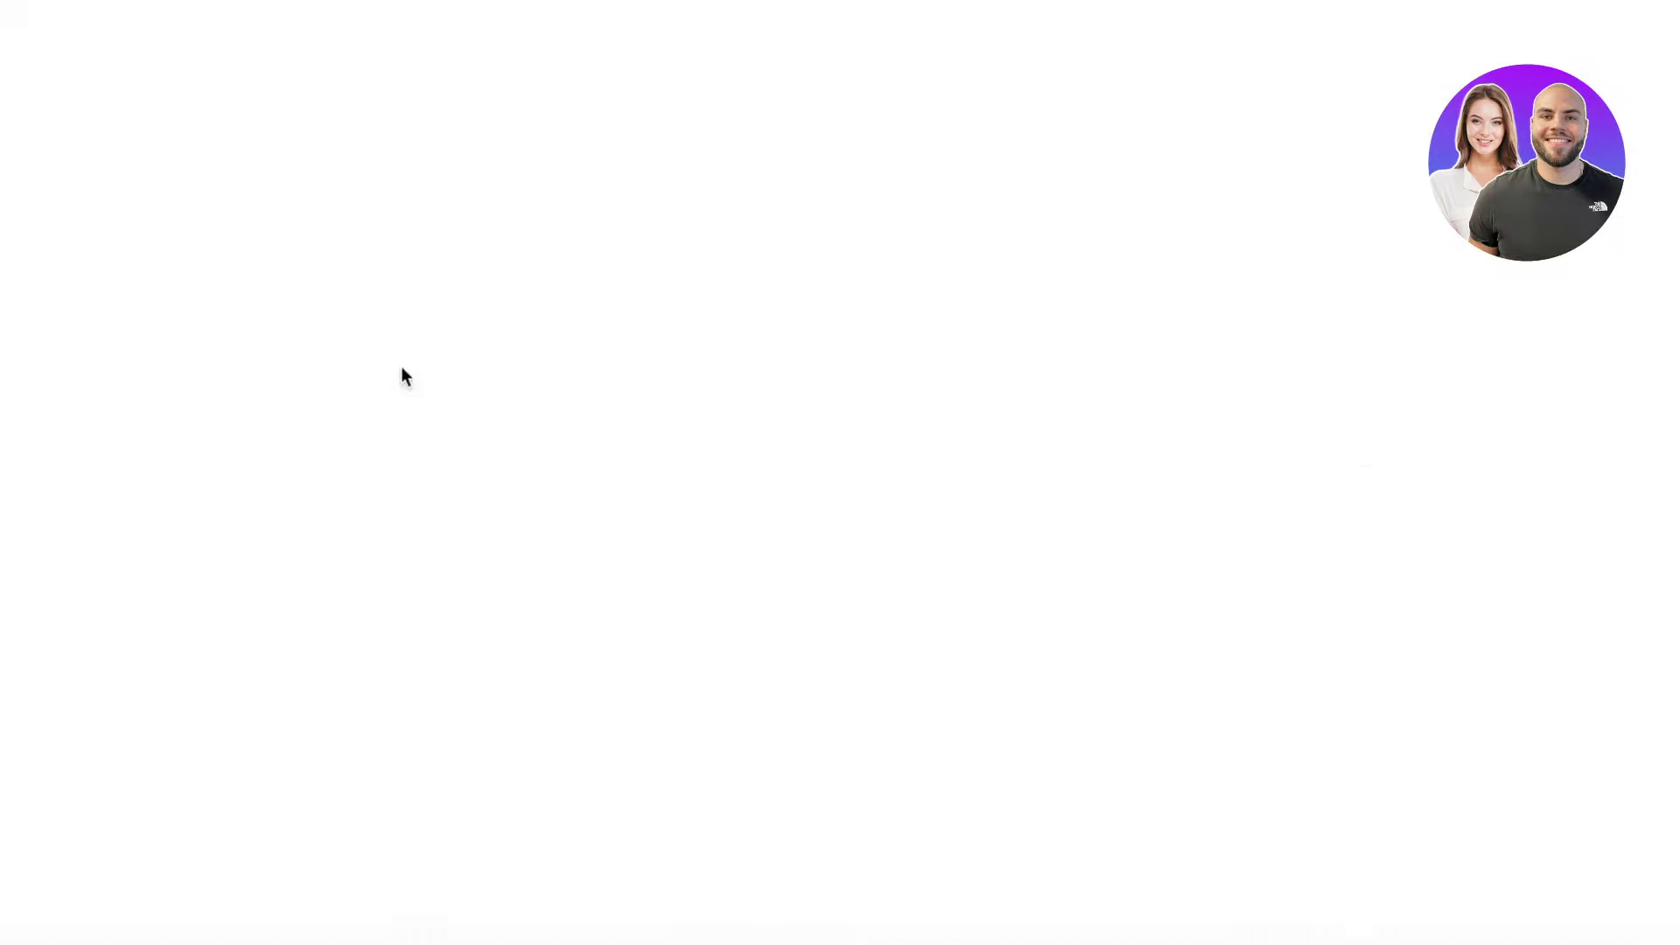
scroll(866, 332, "down", 3)
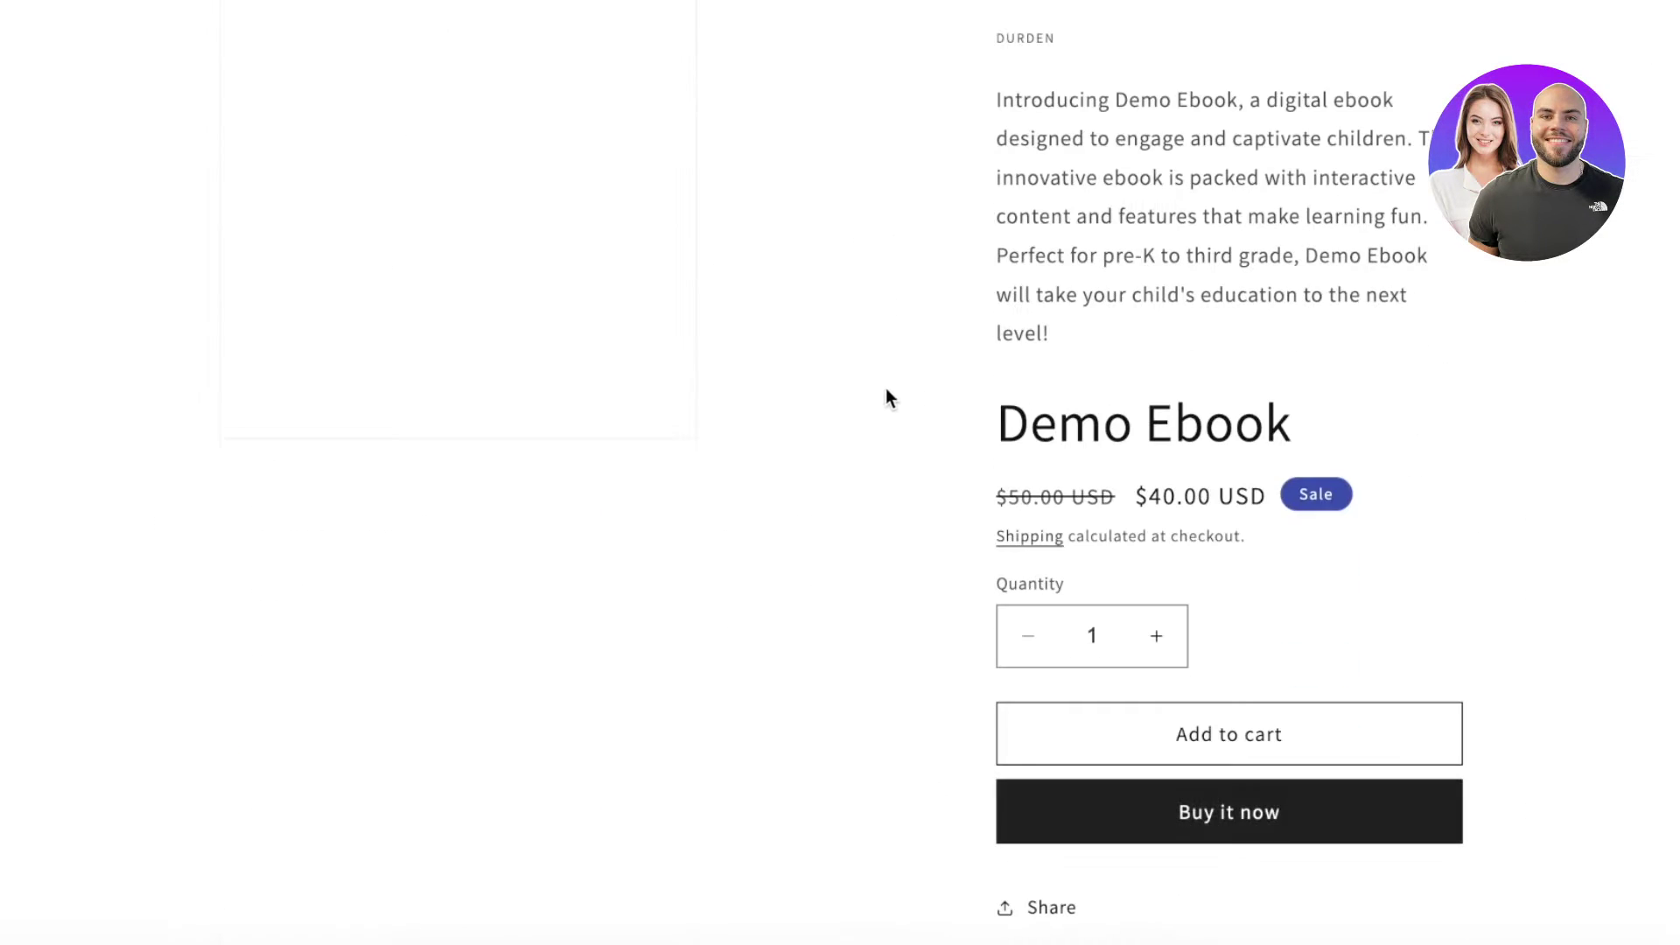
scroll(296, 571, "down", 5)
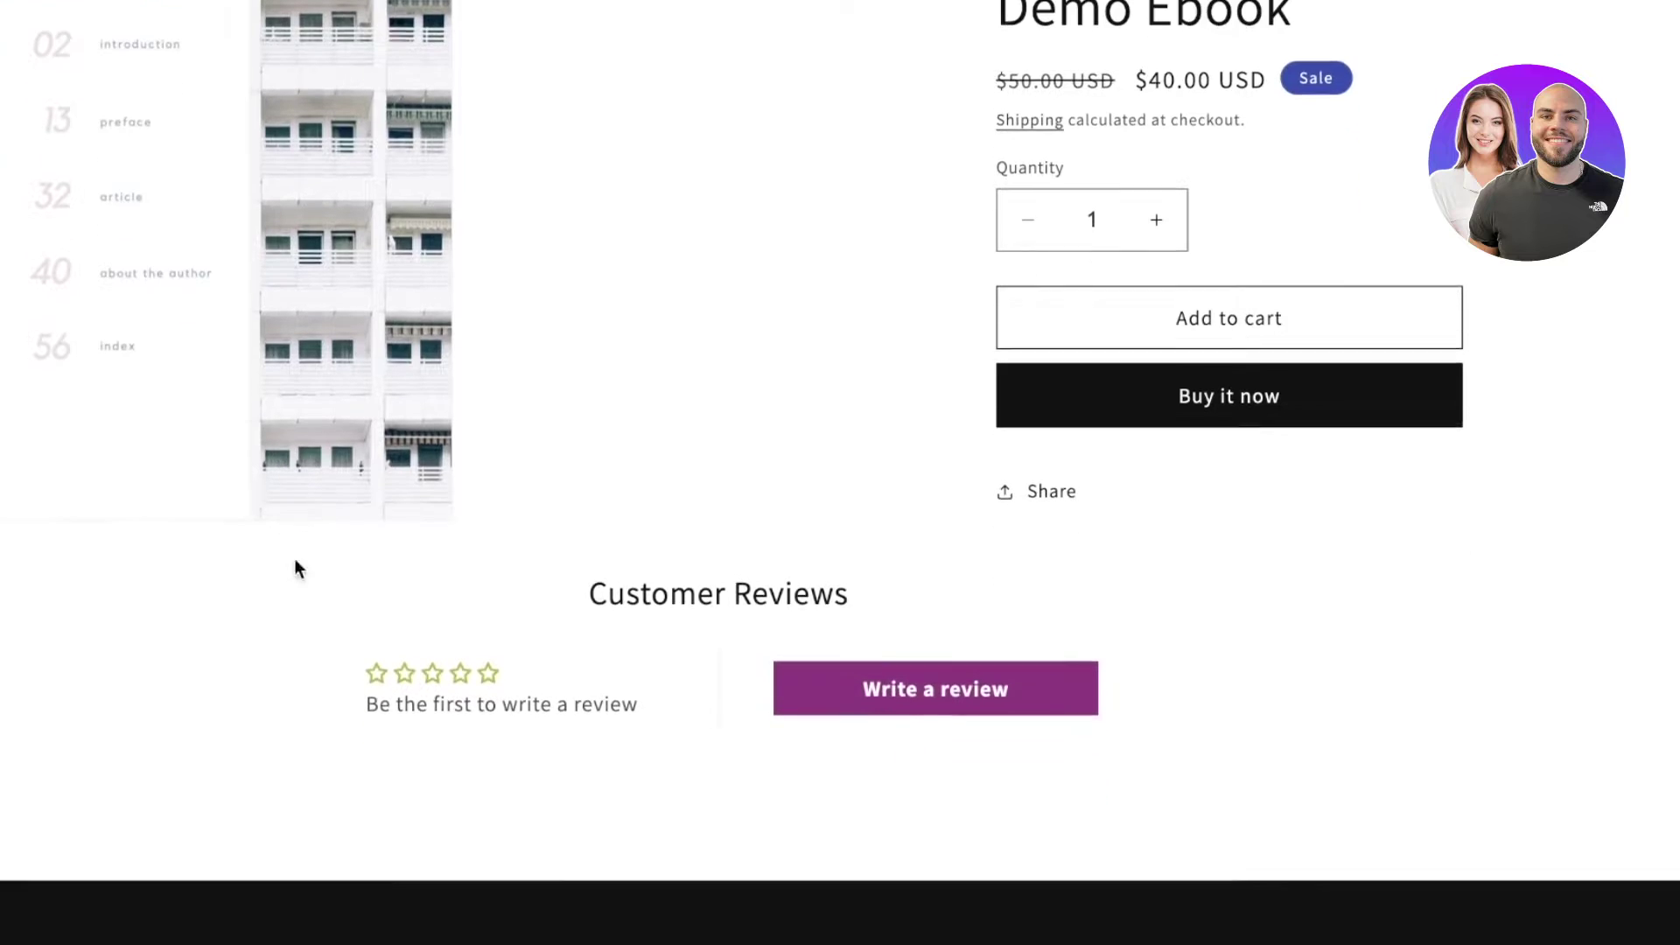
scroll(368, 394, "up", 7)
key("ctrl+w")
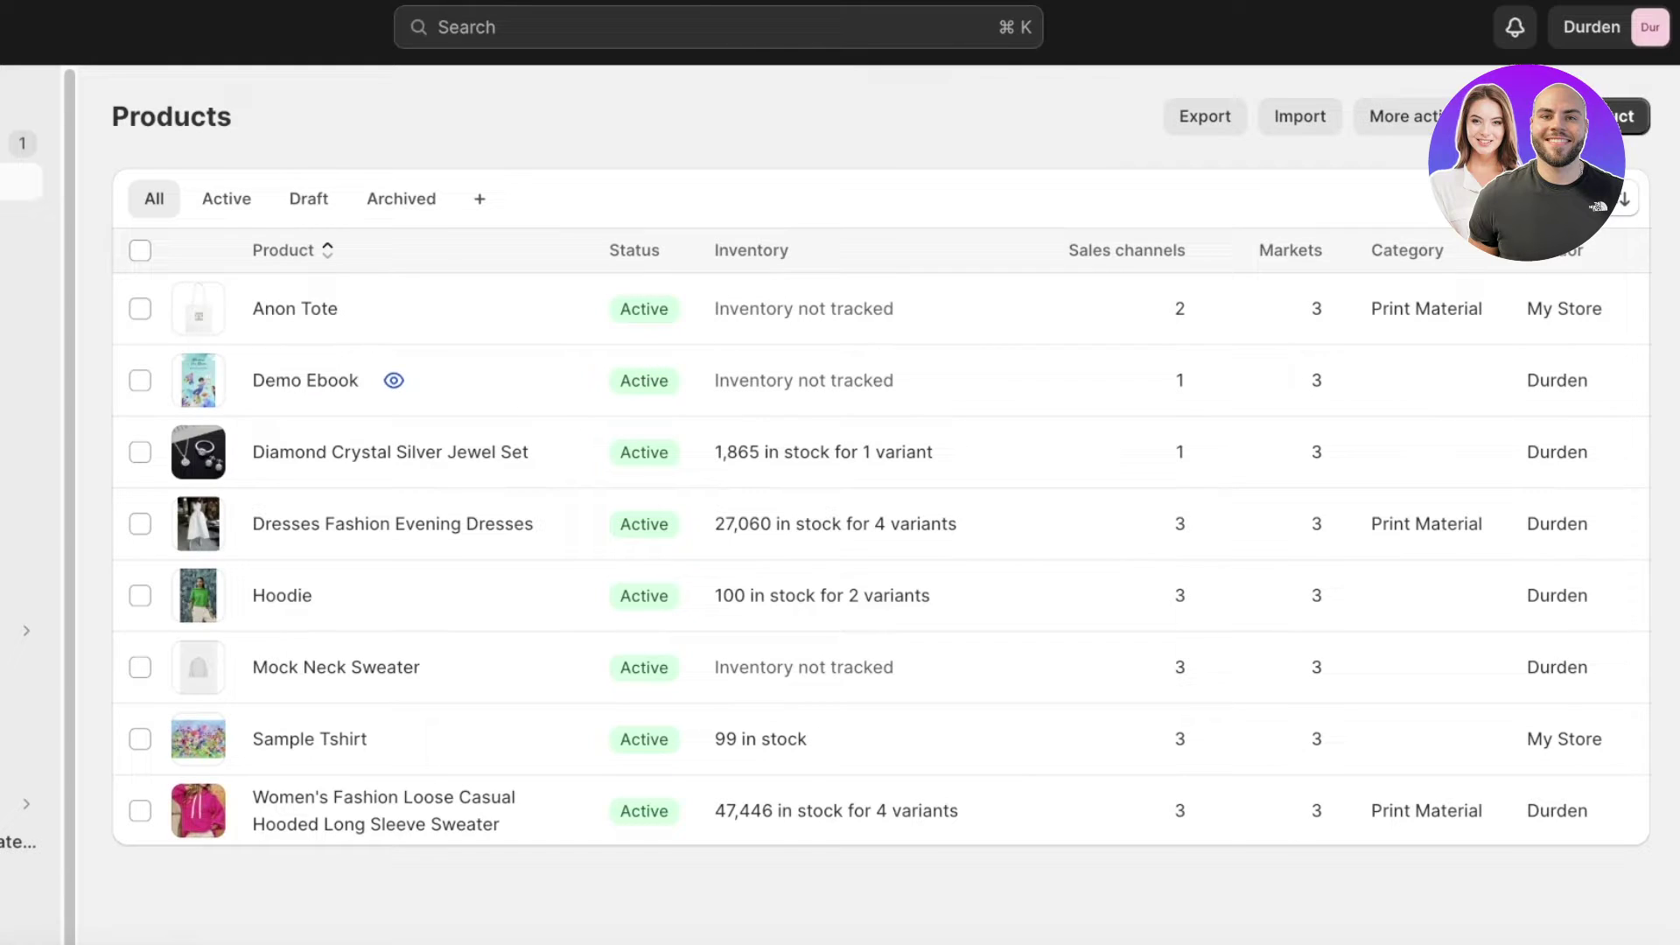
left_click(553, 385)
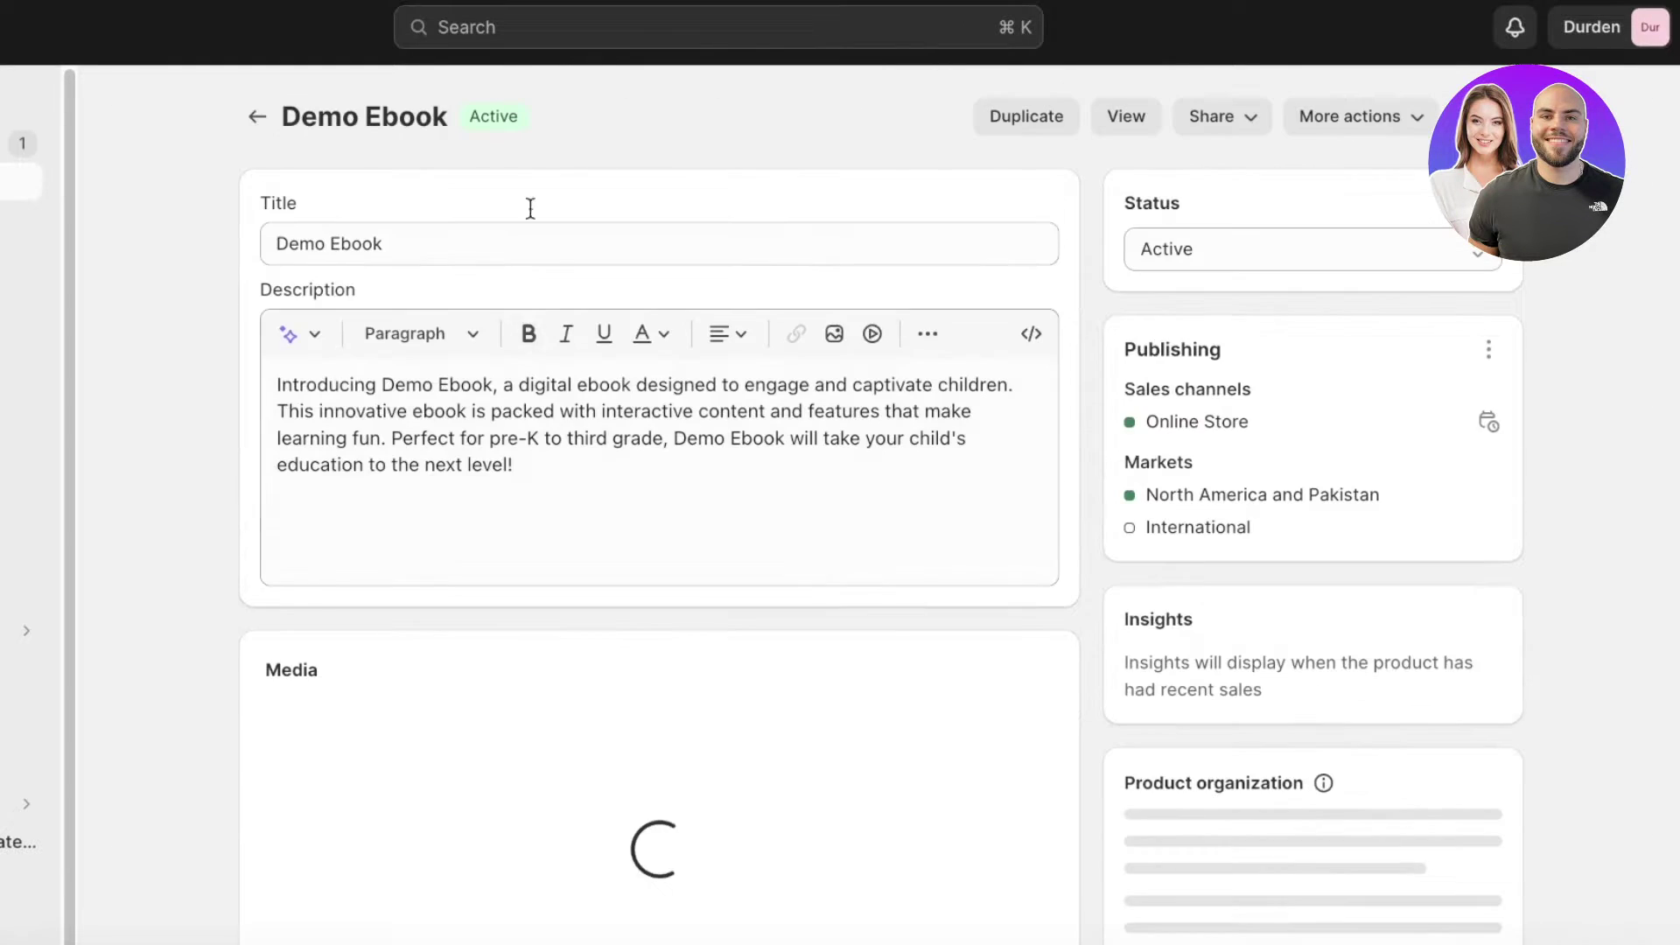
scroll(881, 434, "down", 3)
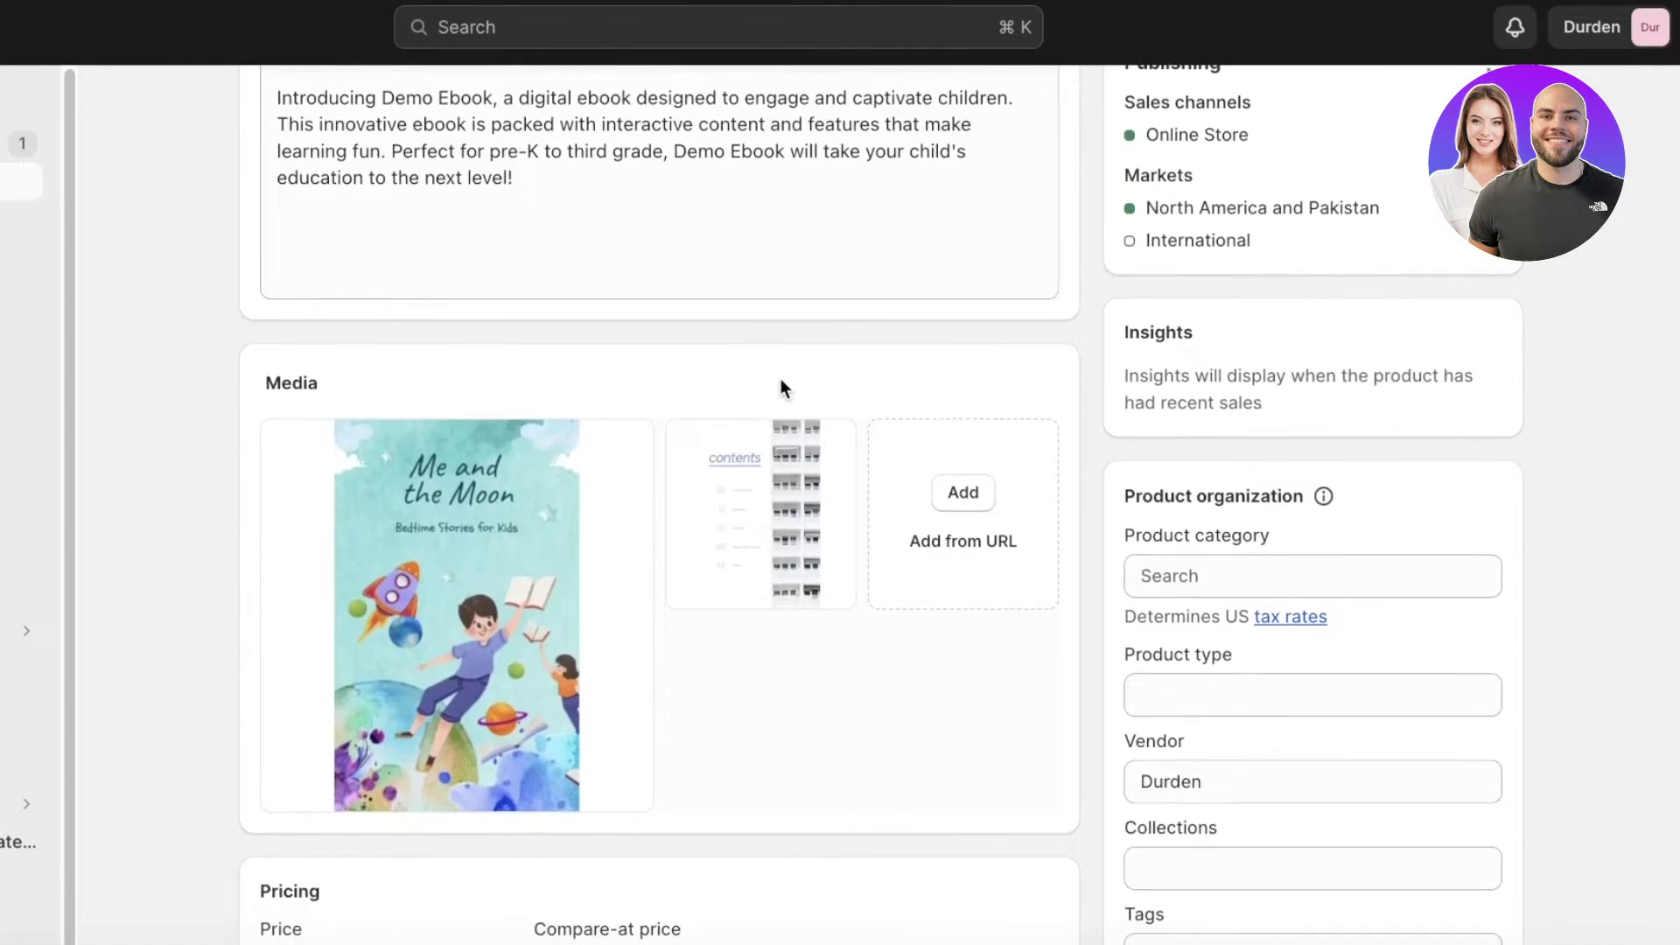
scroll(788, 398, "down", 3)
left_click(1298, 354)
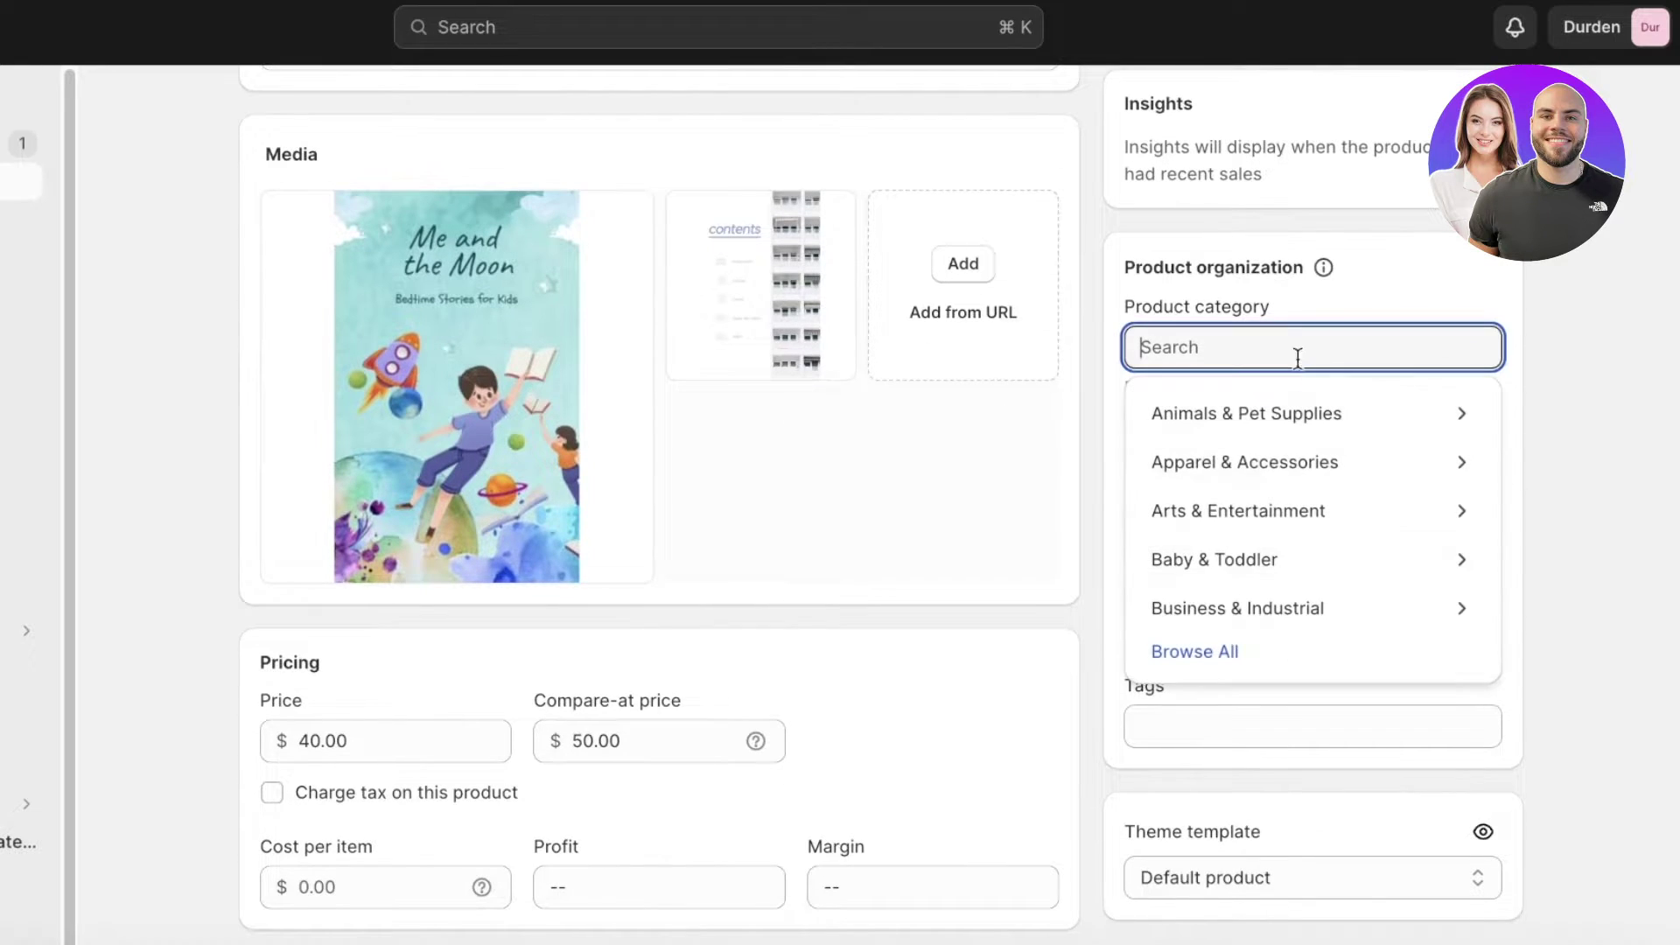
scroll(412, 592, "down", 12)
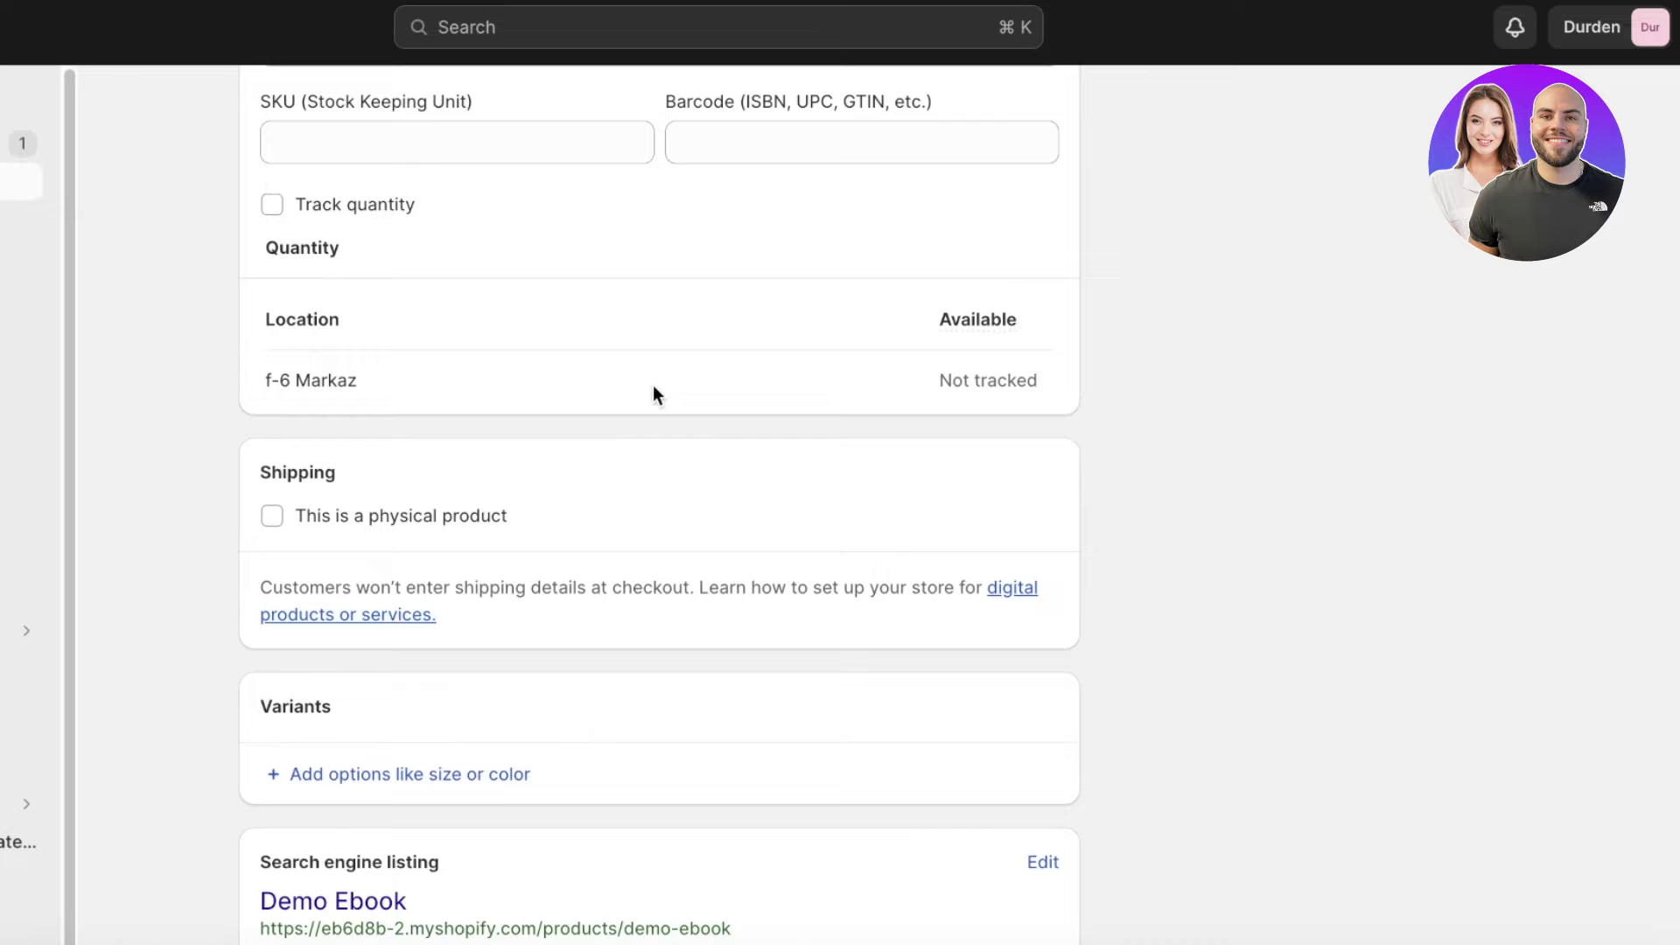
scroll(761, 393, "down", 3)
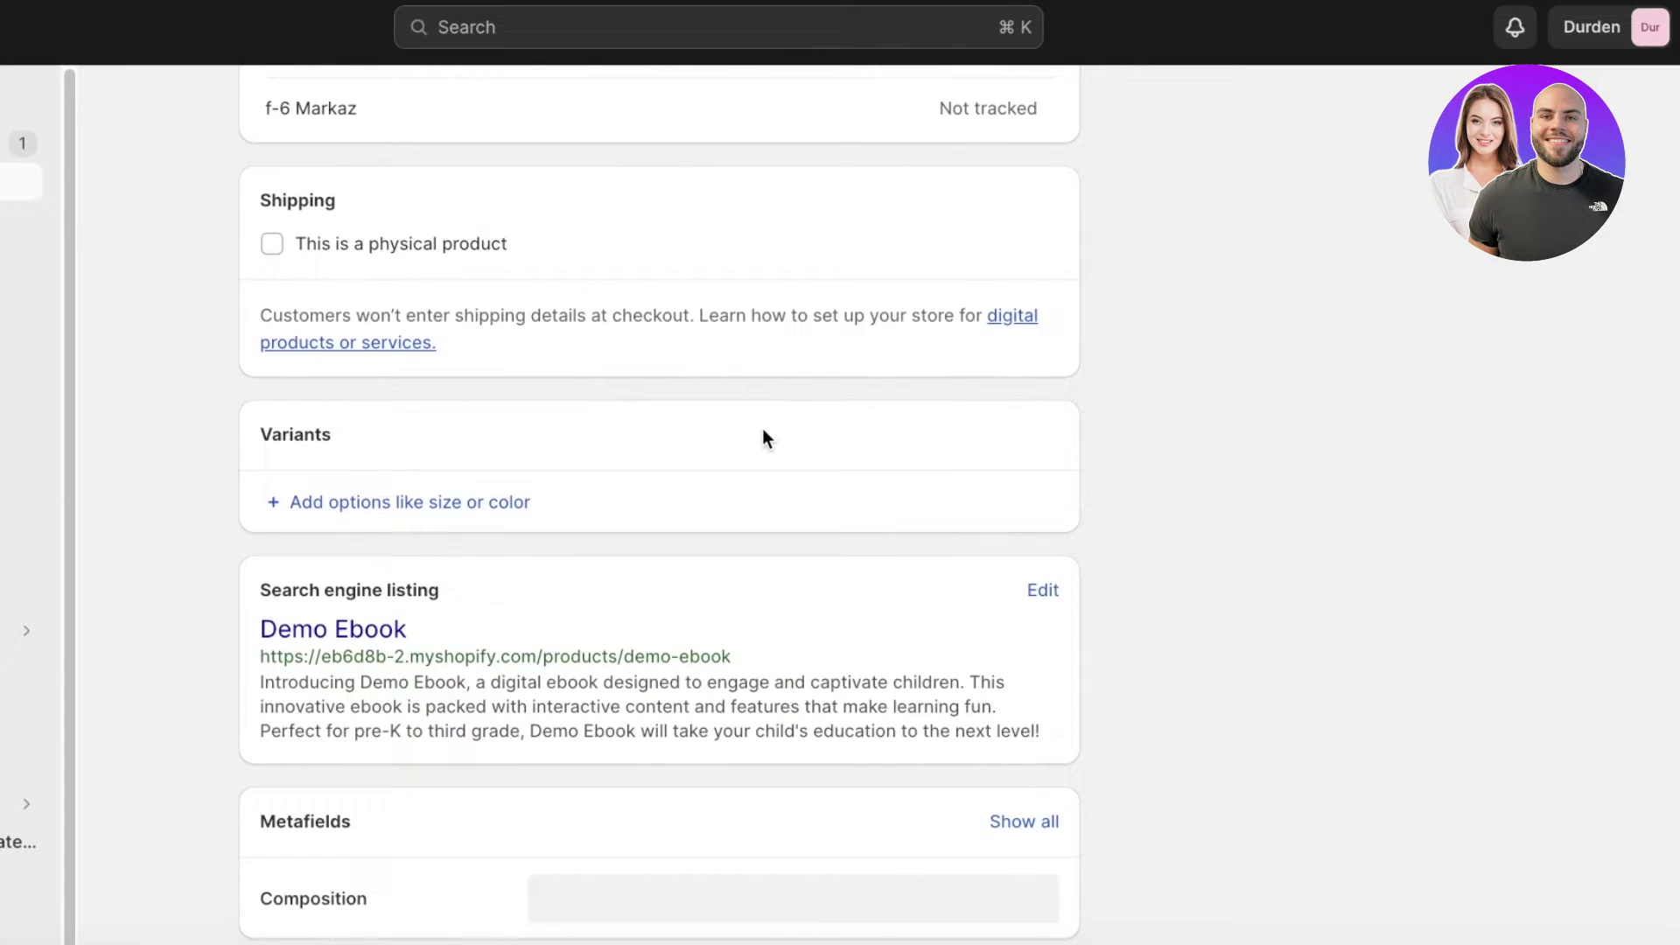
scroll(763, 438, "down", 1)
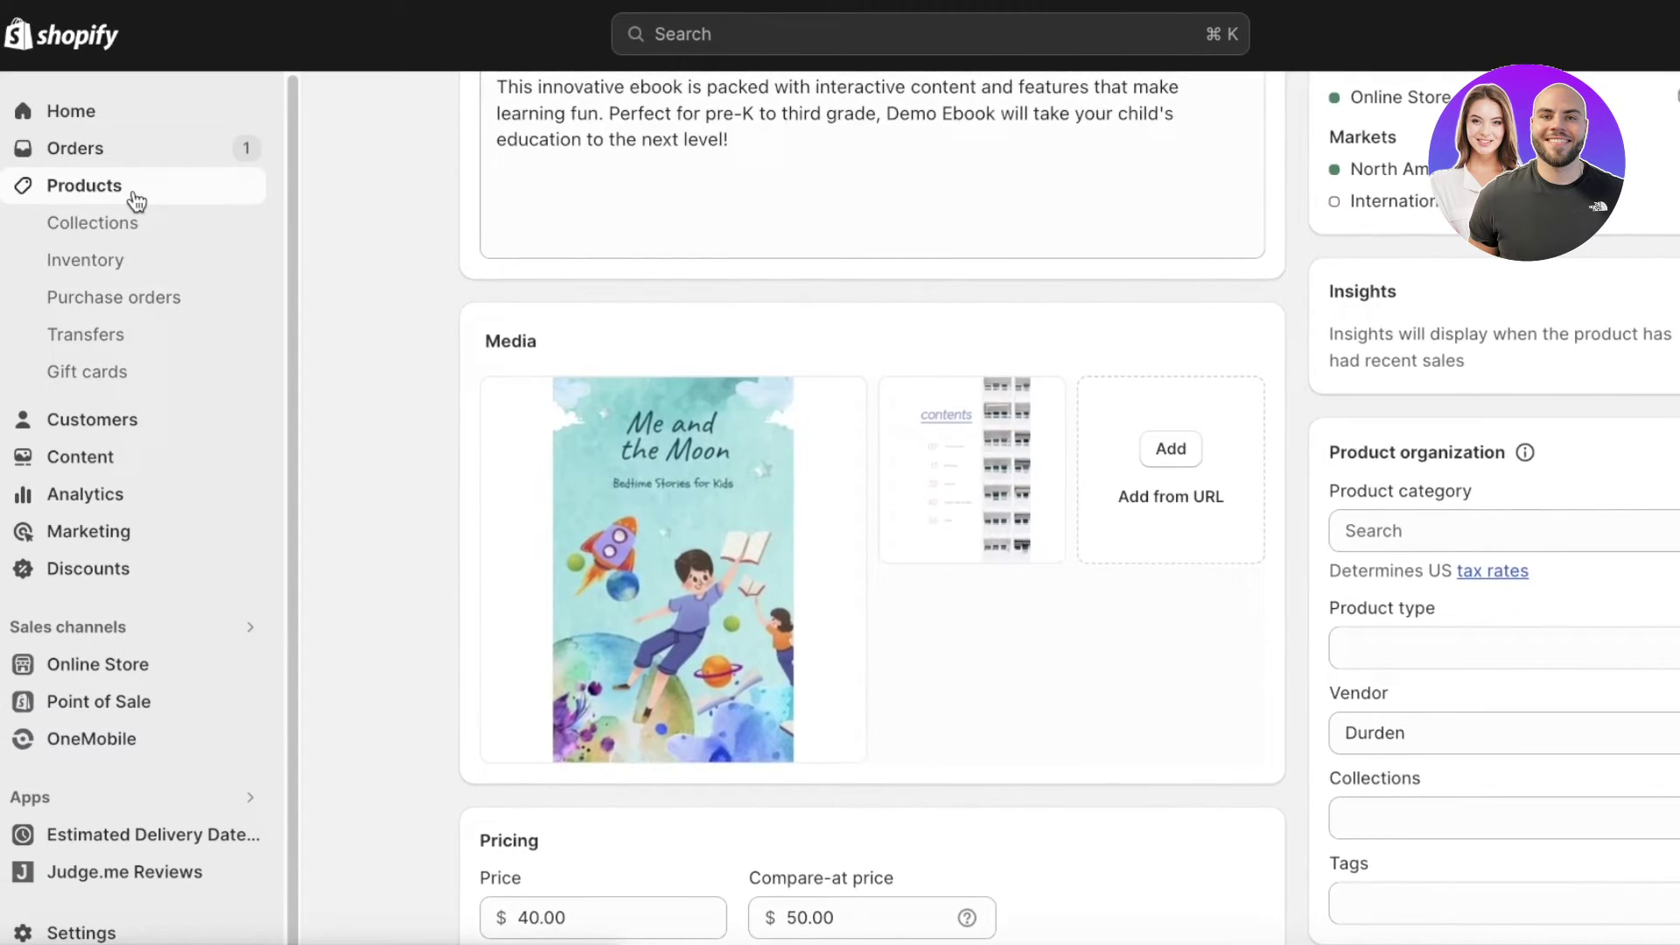
left_click(133, 191)
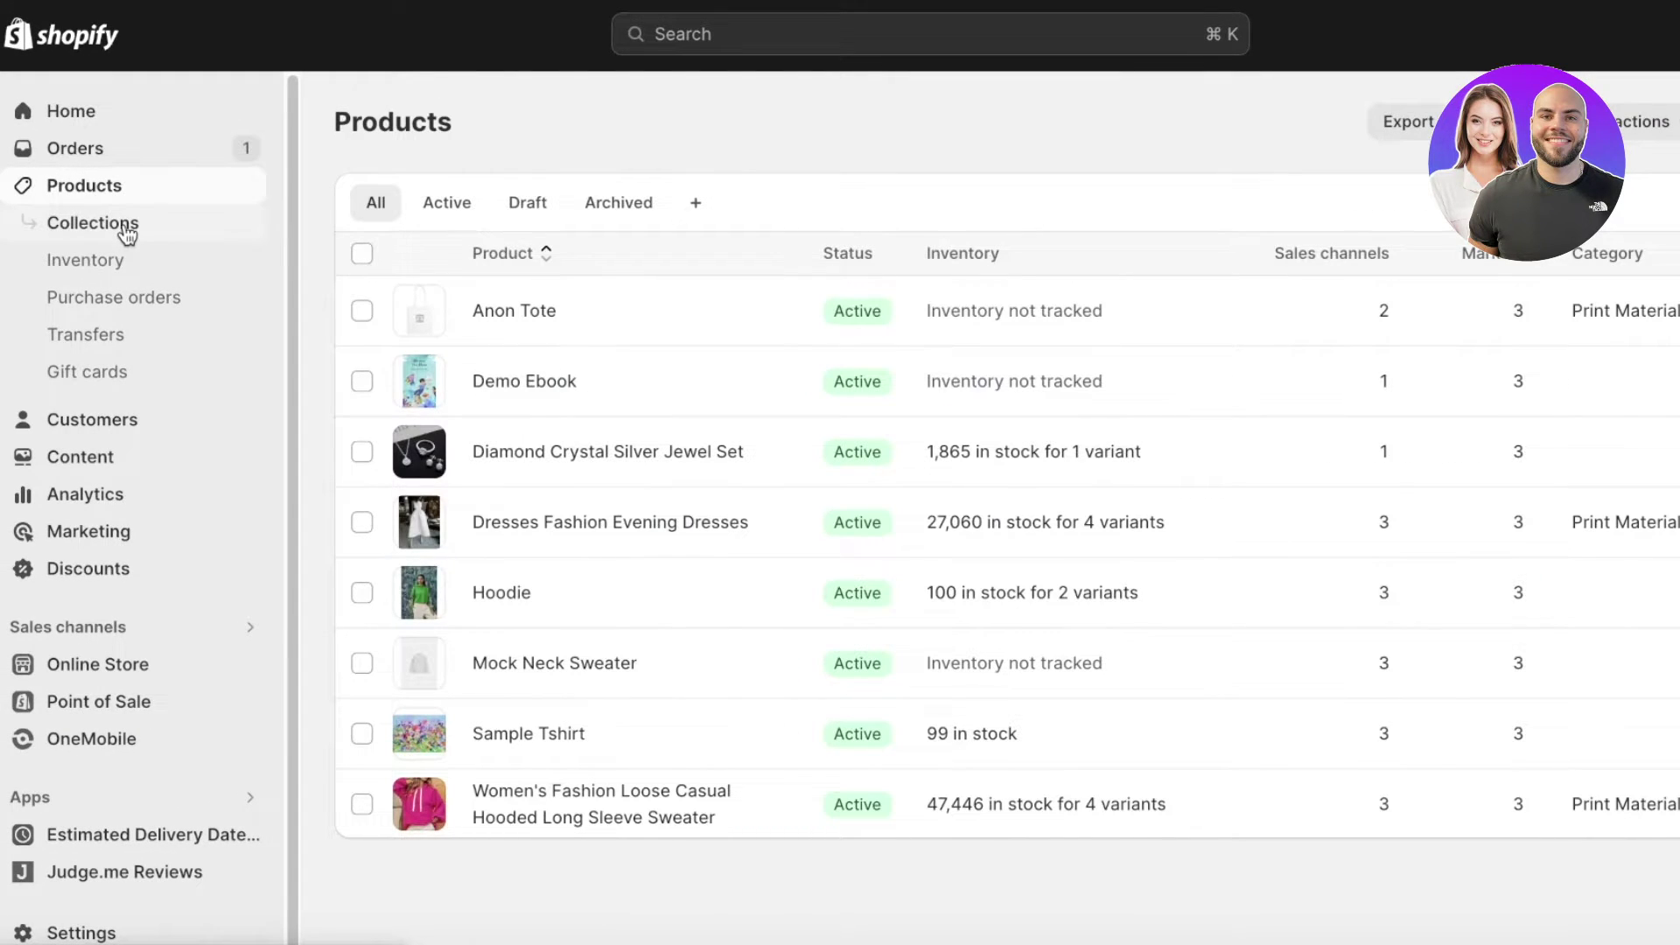
Reach the Shopify App Store from Settings' Apps and sales channels page.
left_click(52, 932)
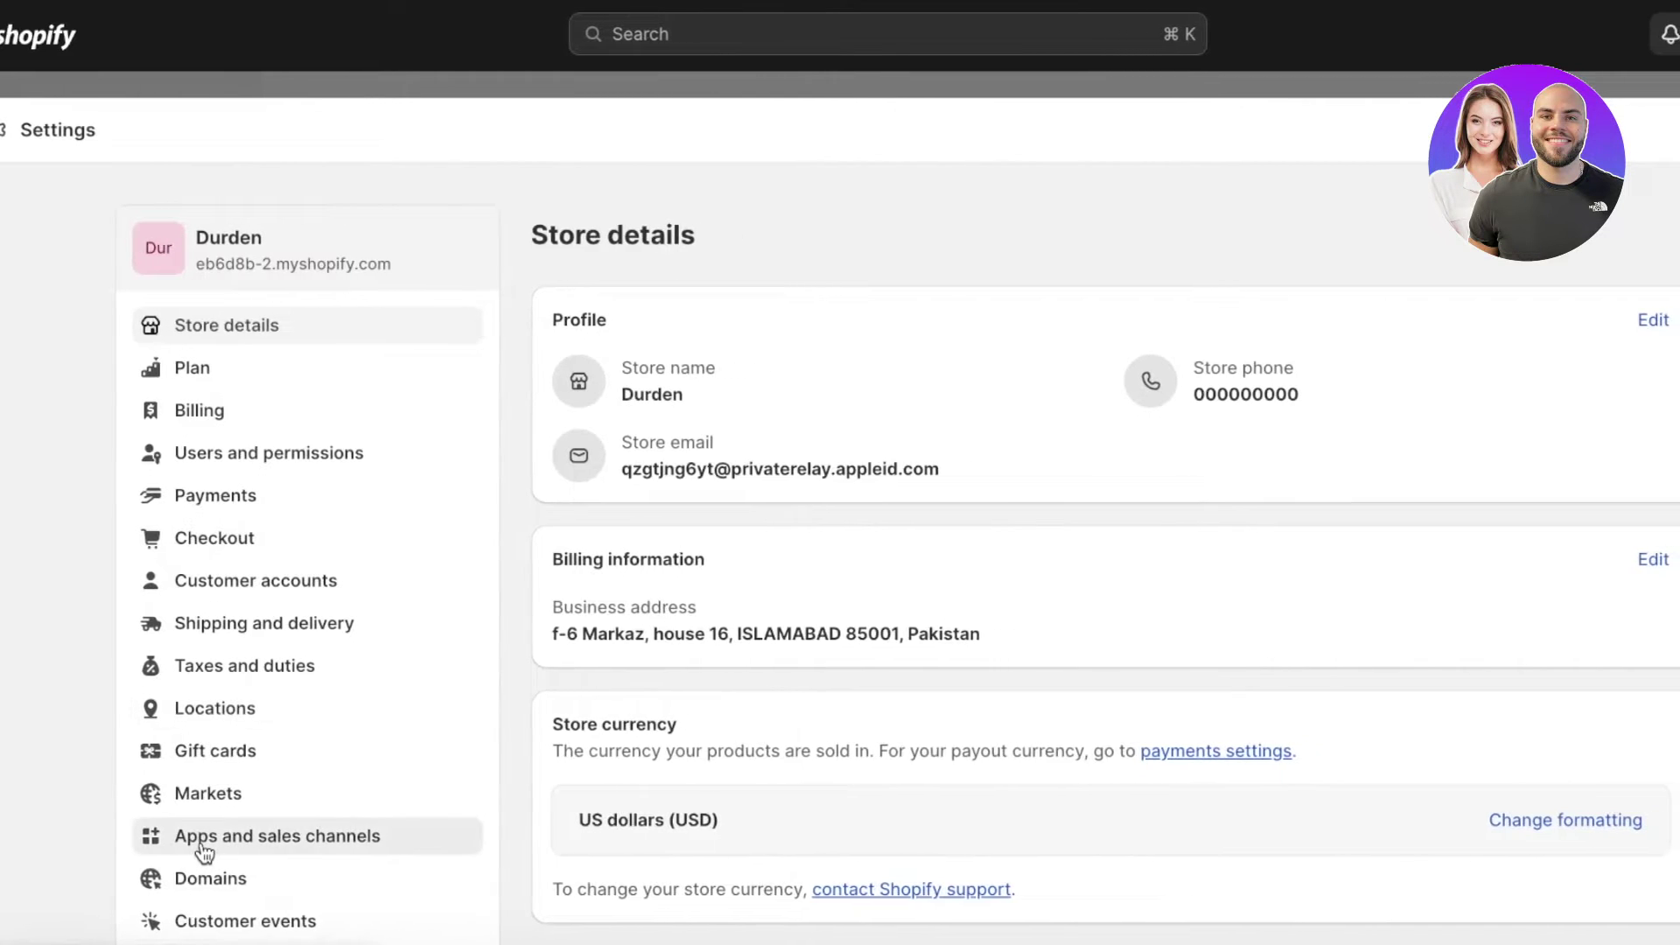
left_click(202, 845)
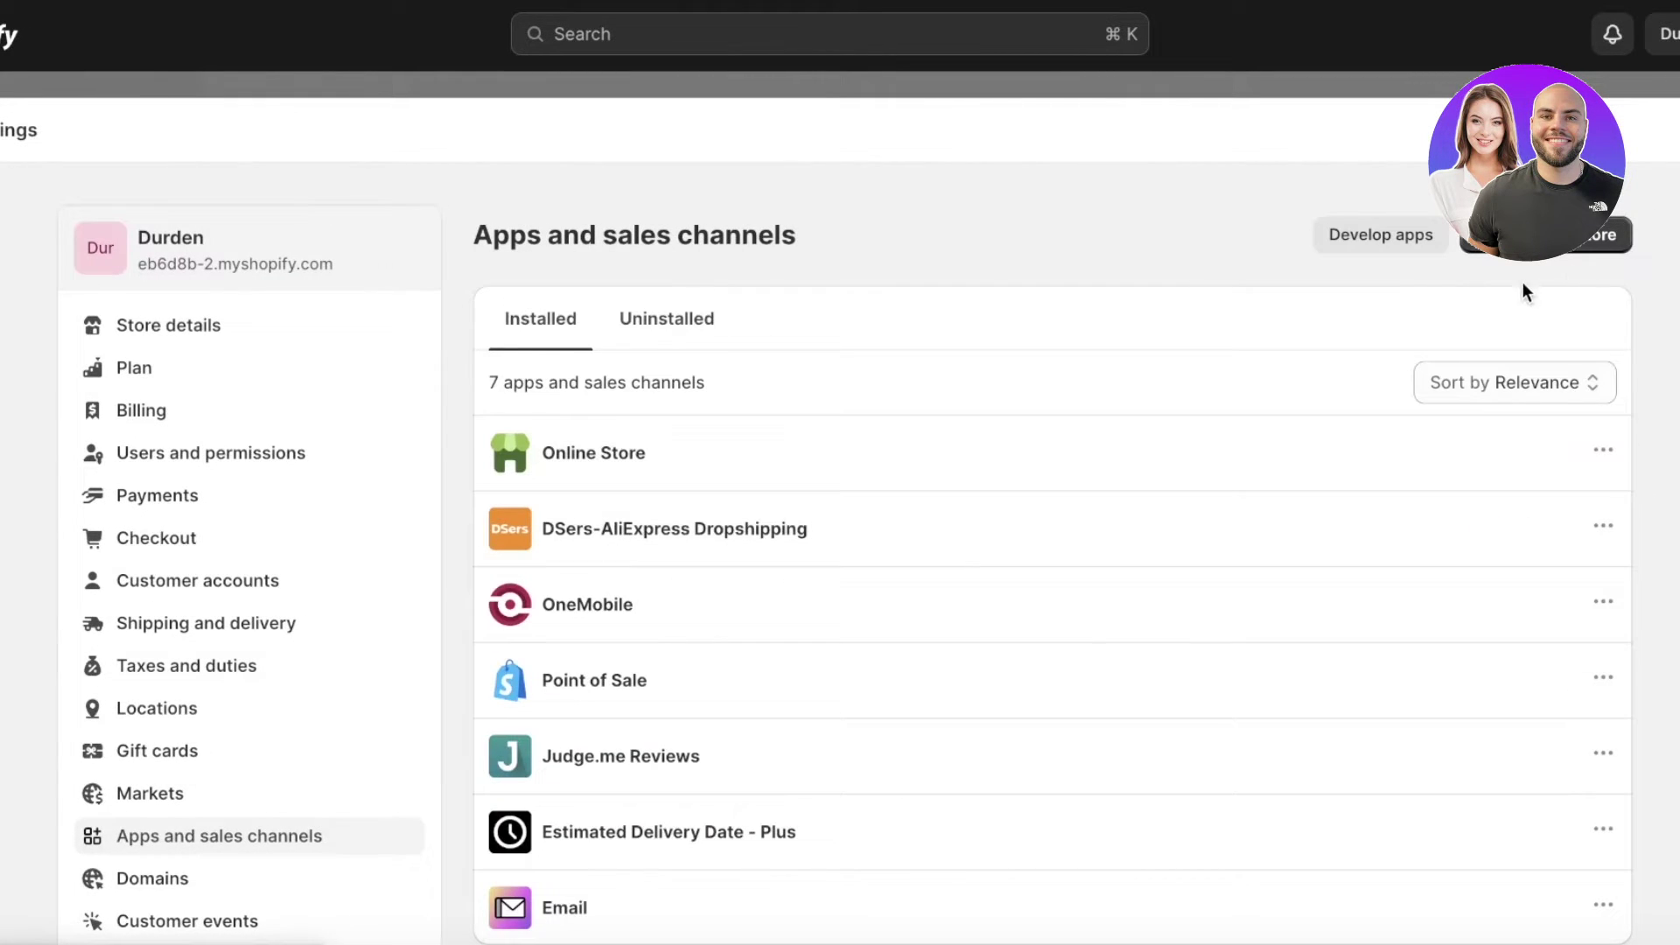
left_click(1566, 242)
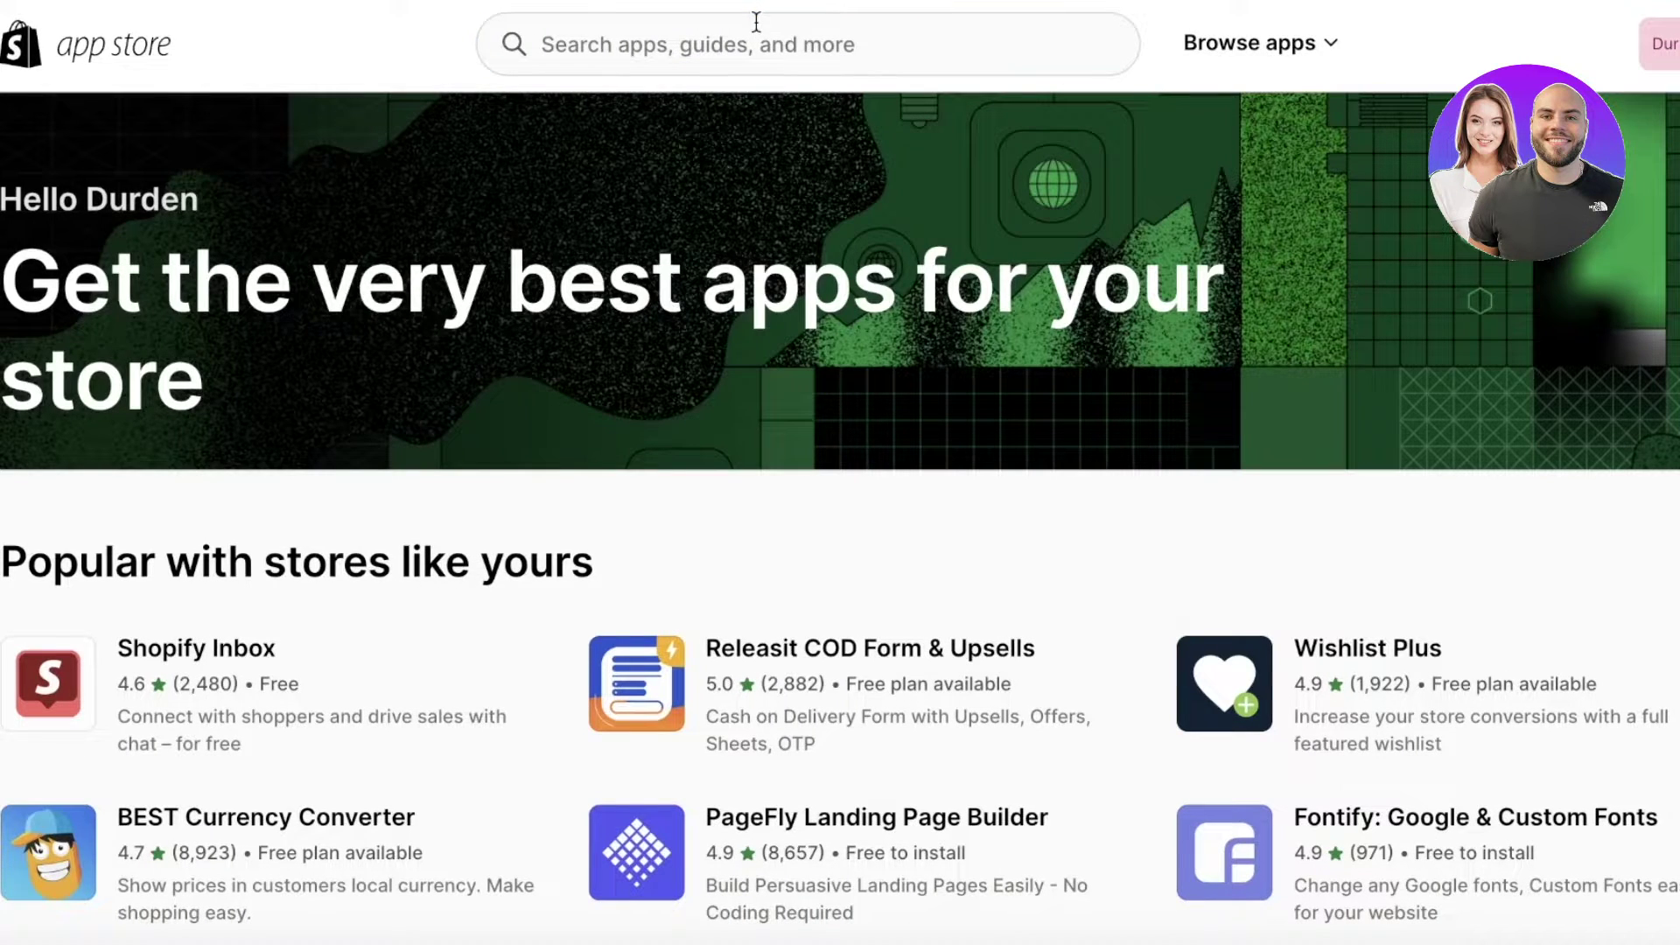
Search the App Store for 'digital pro' and open the BIG Digital Downloads Products listing.
left_click(756, 21)
type("digital pro")
left_click(749, 130)
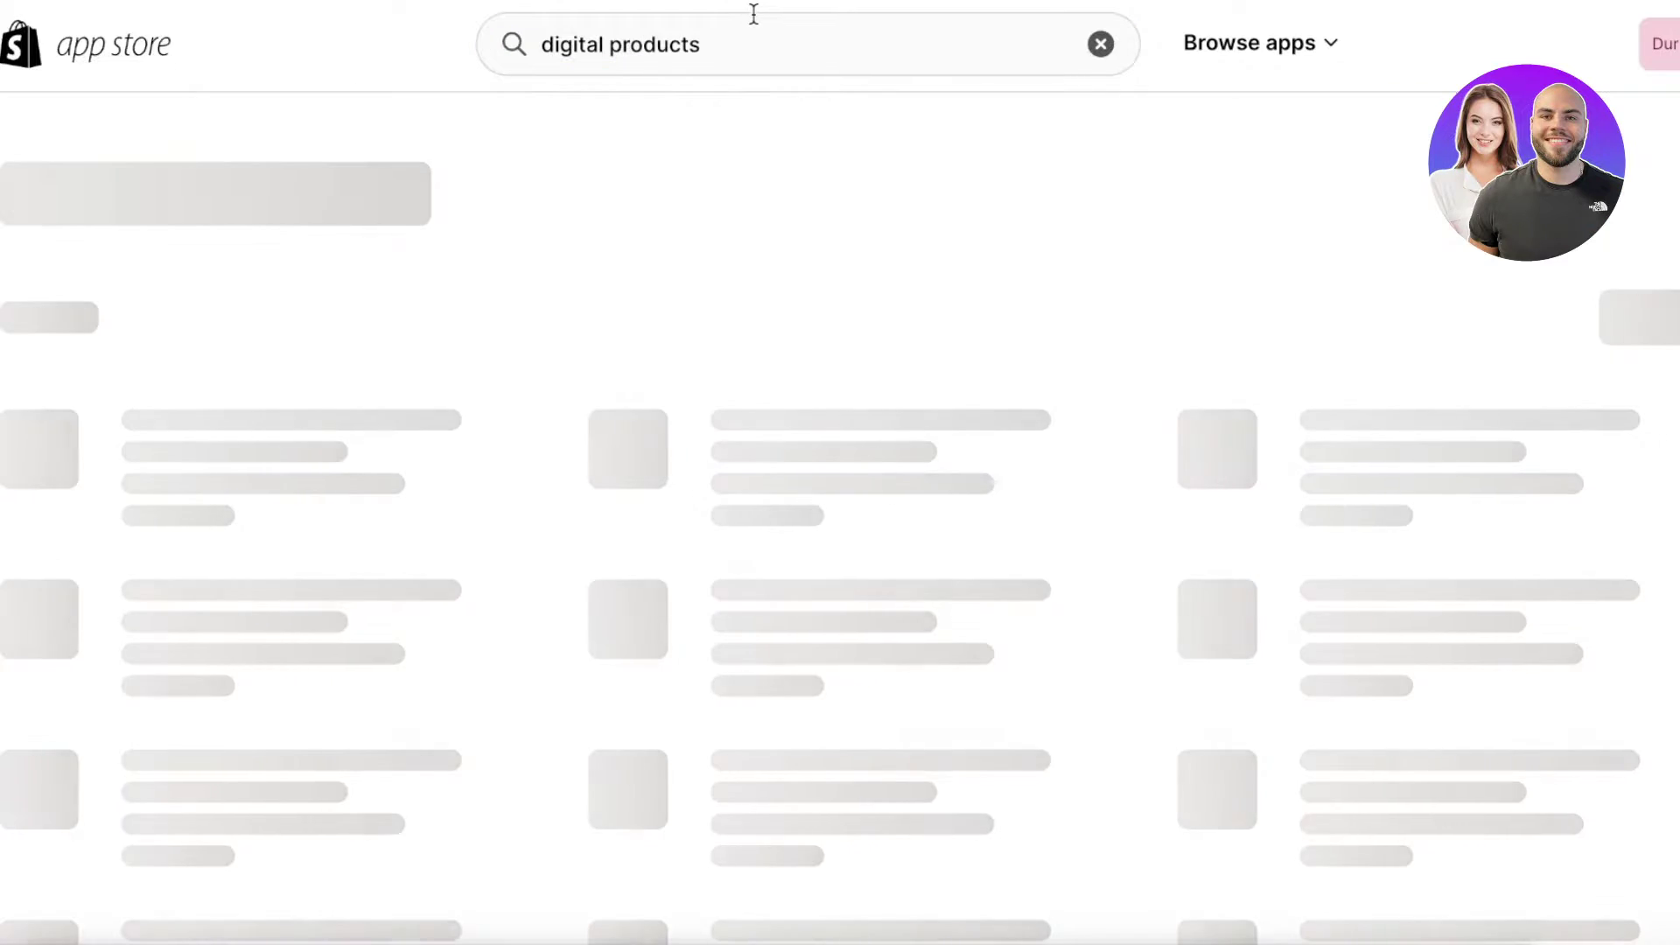
scroll(702, 308, "down", 3)
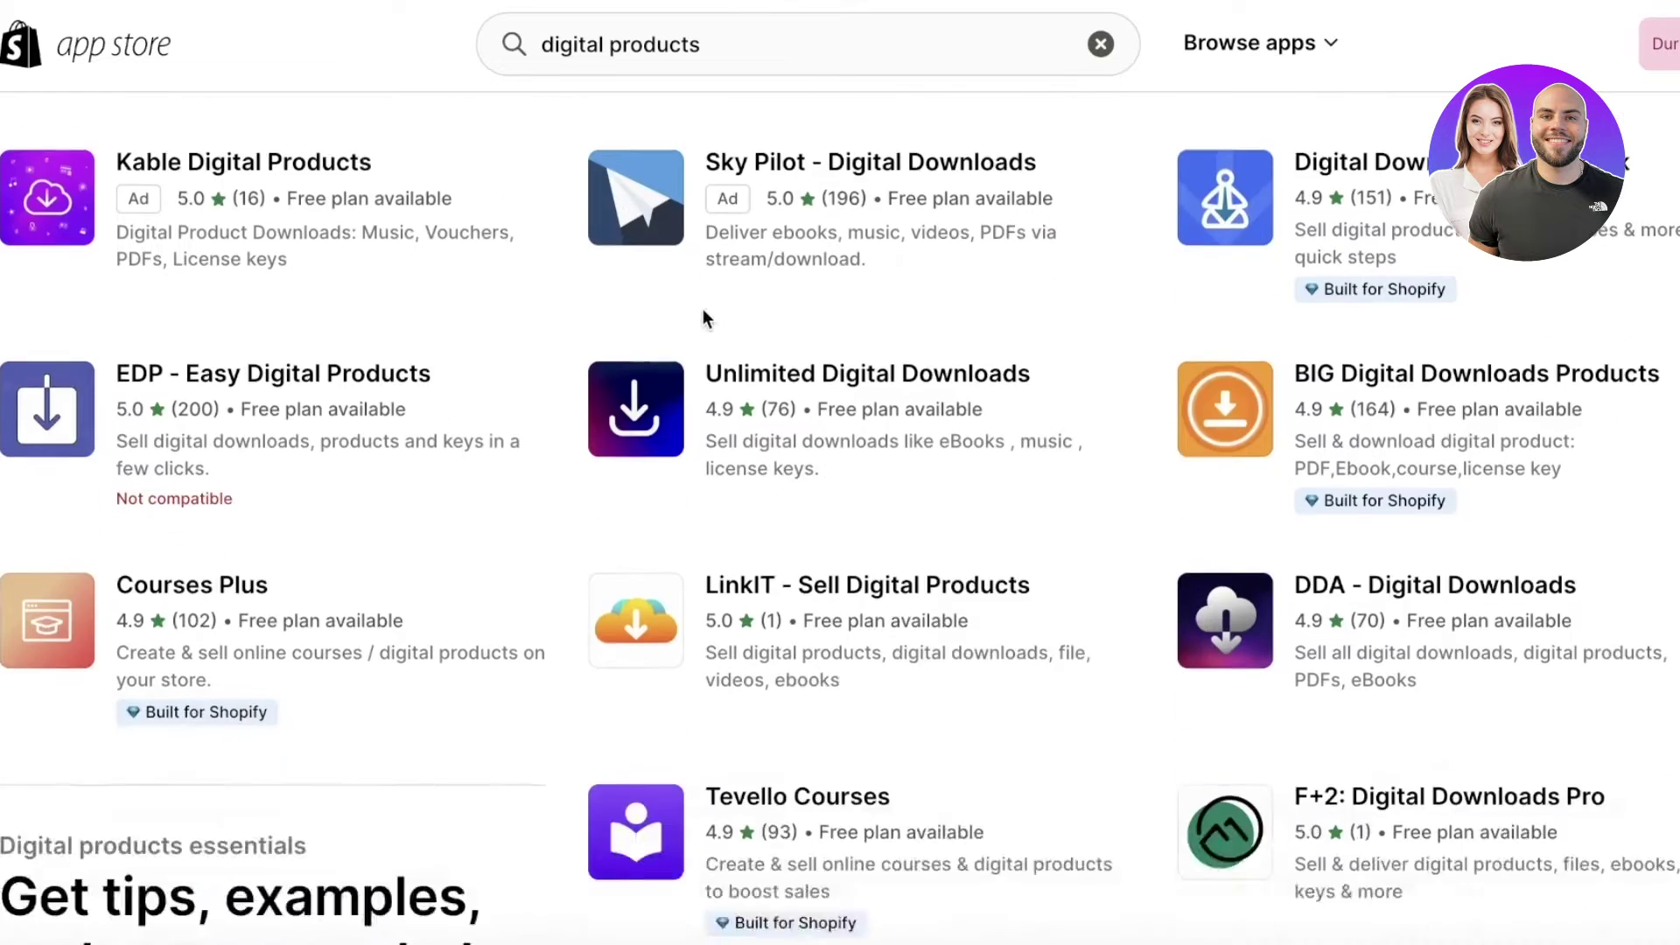
scroll(701, 308, "up", 1)
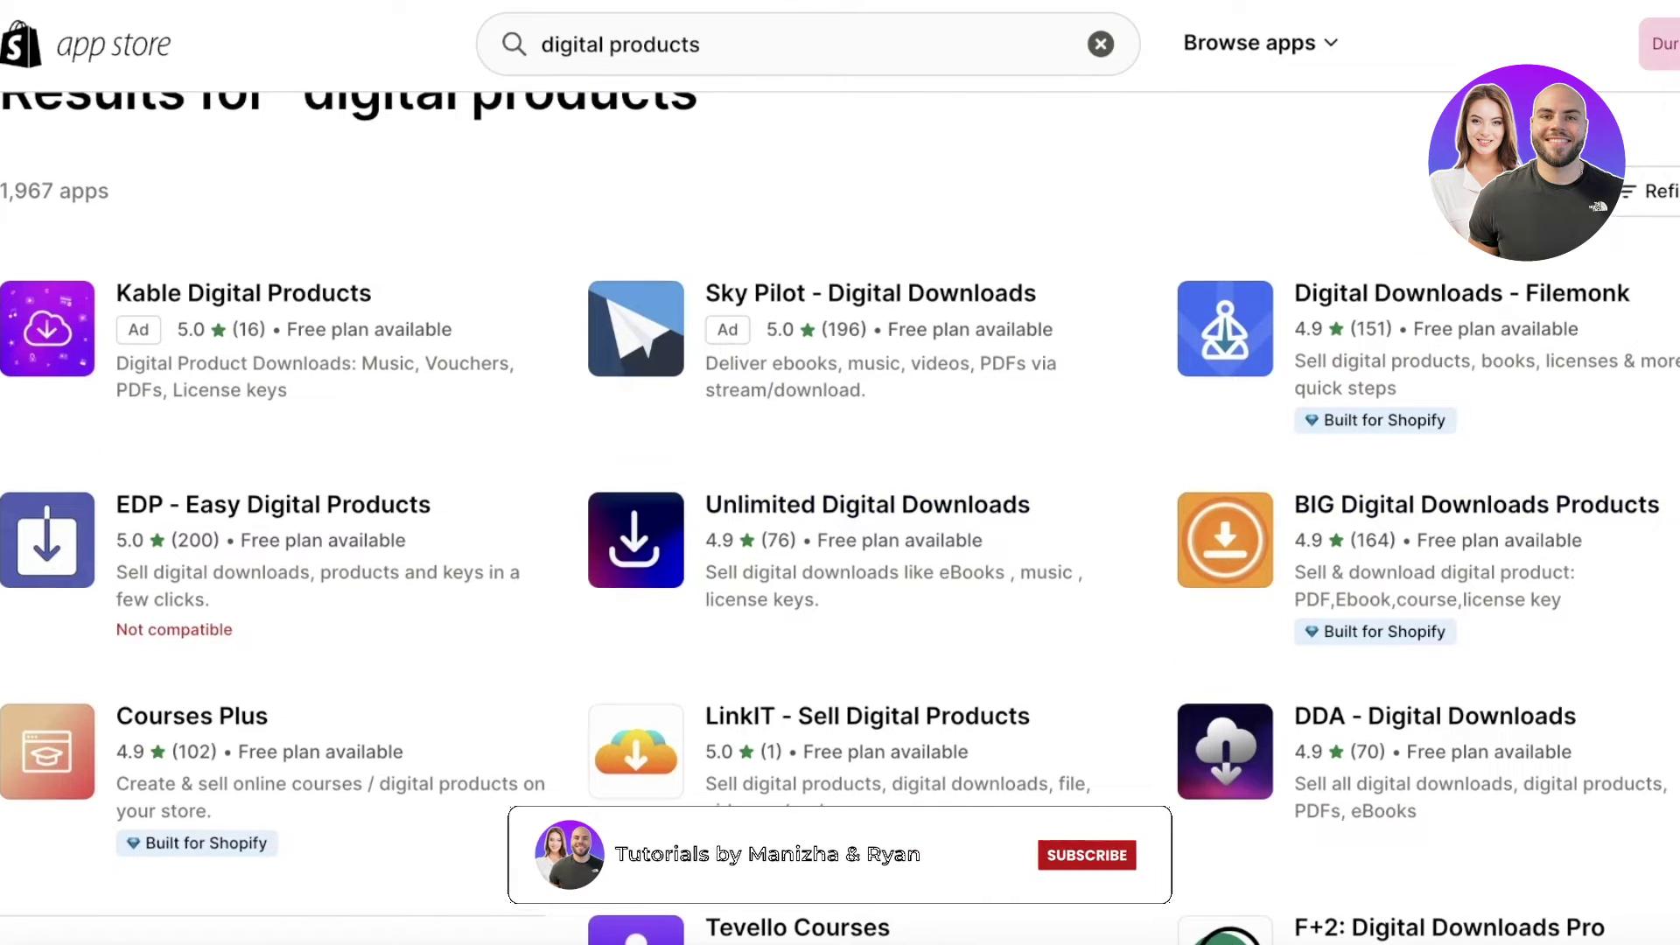
left_click(1234, 560)
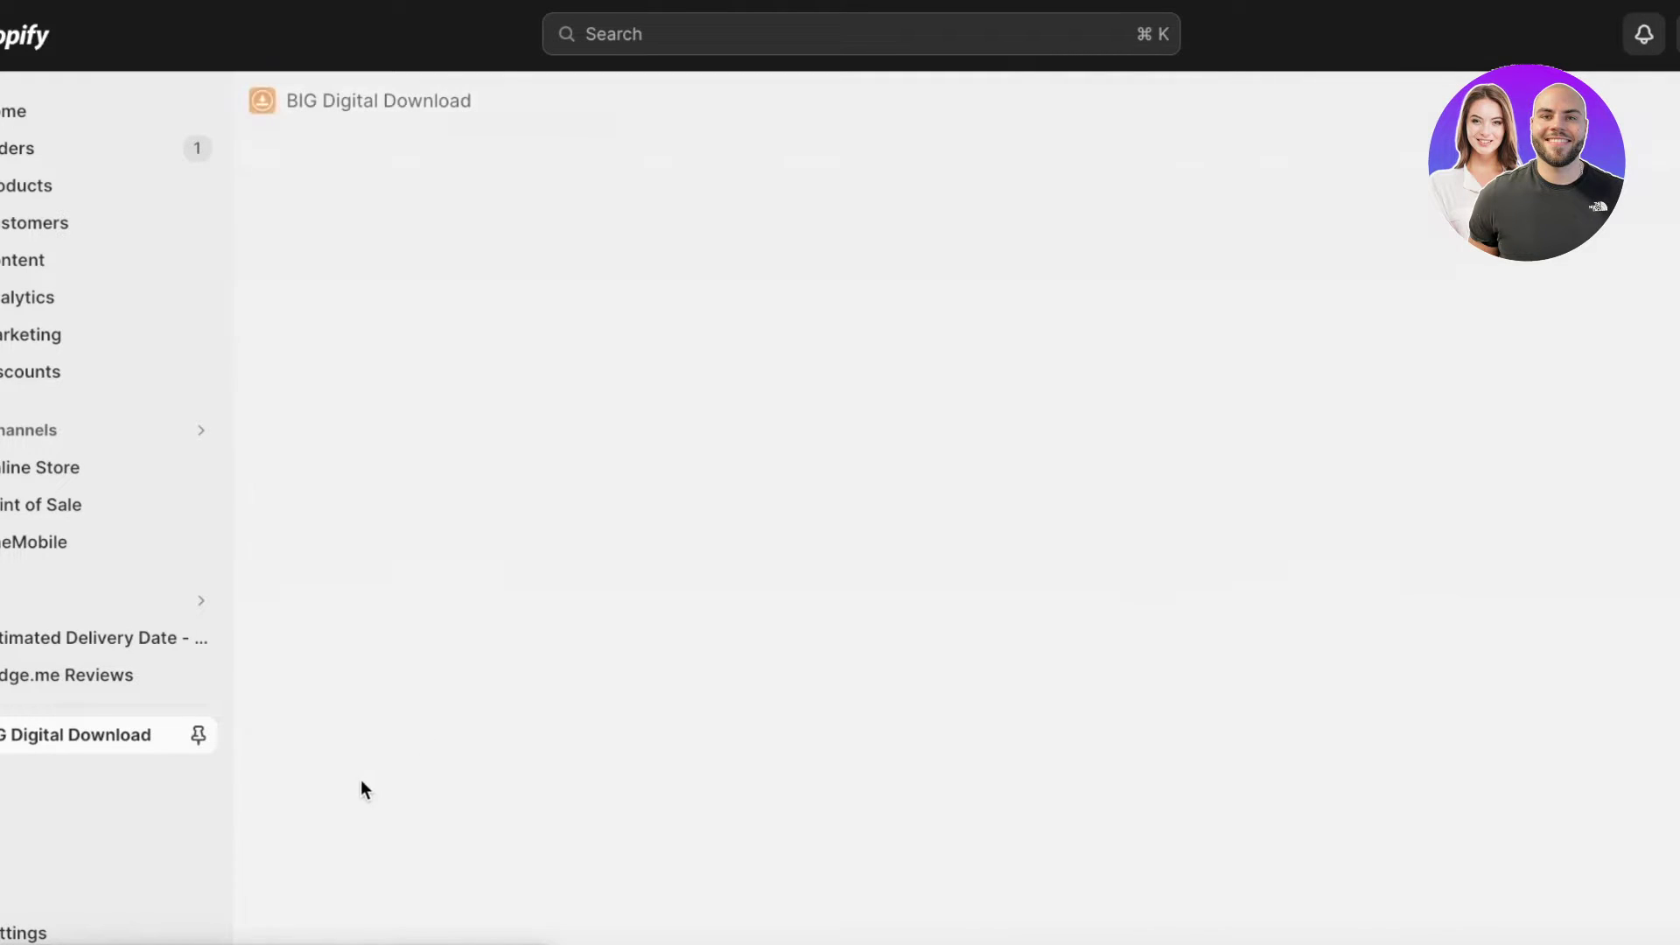
Pin BIG Digital Download, skip the paid plan offer, and start a new digital product.
left_click(198, 734)
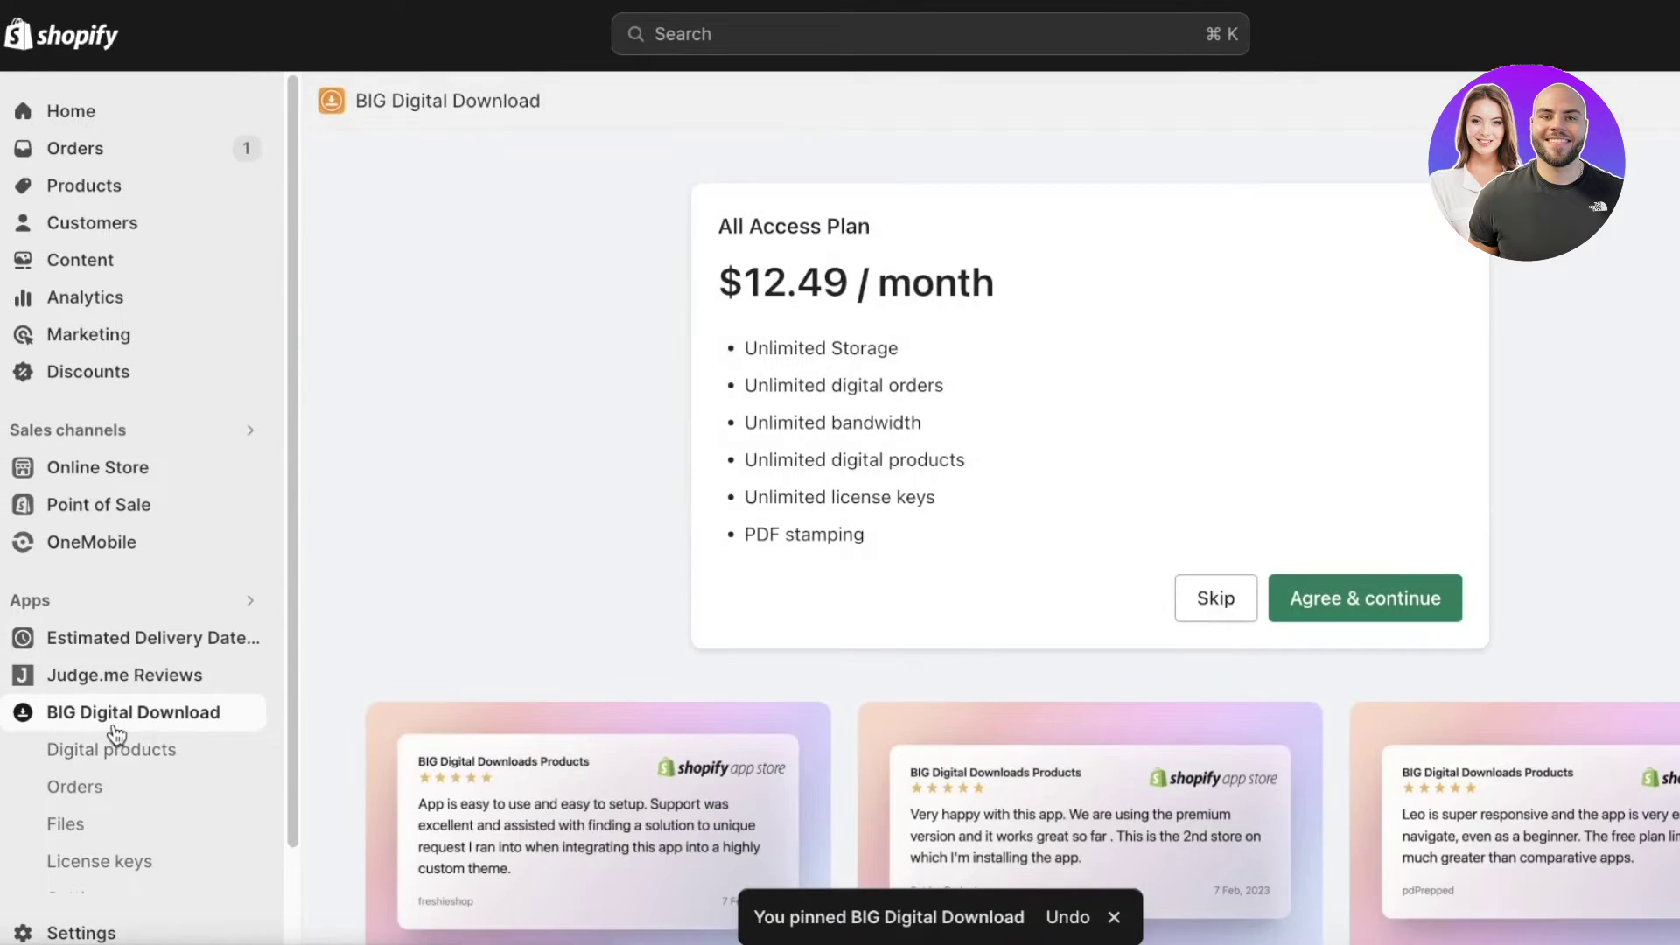
left_click(1235, 597)
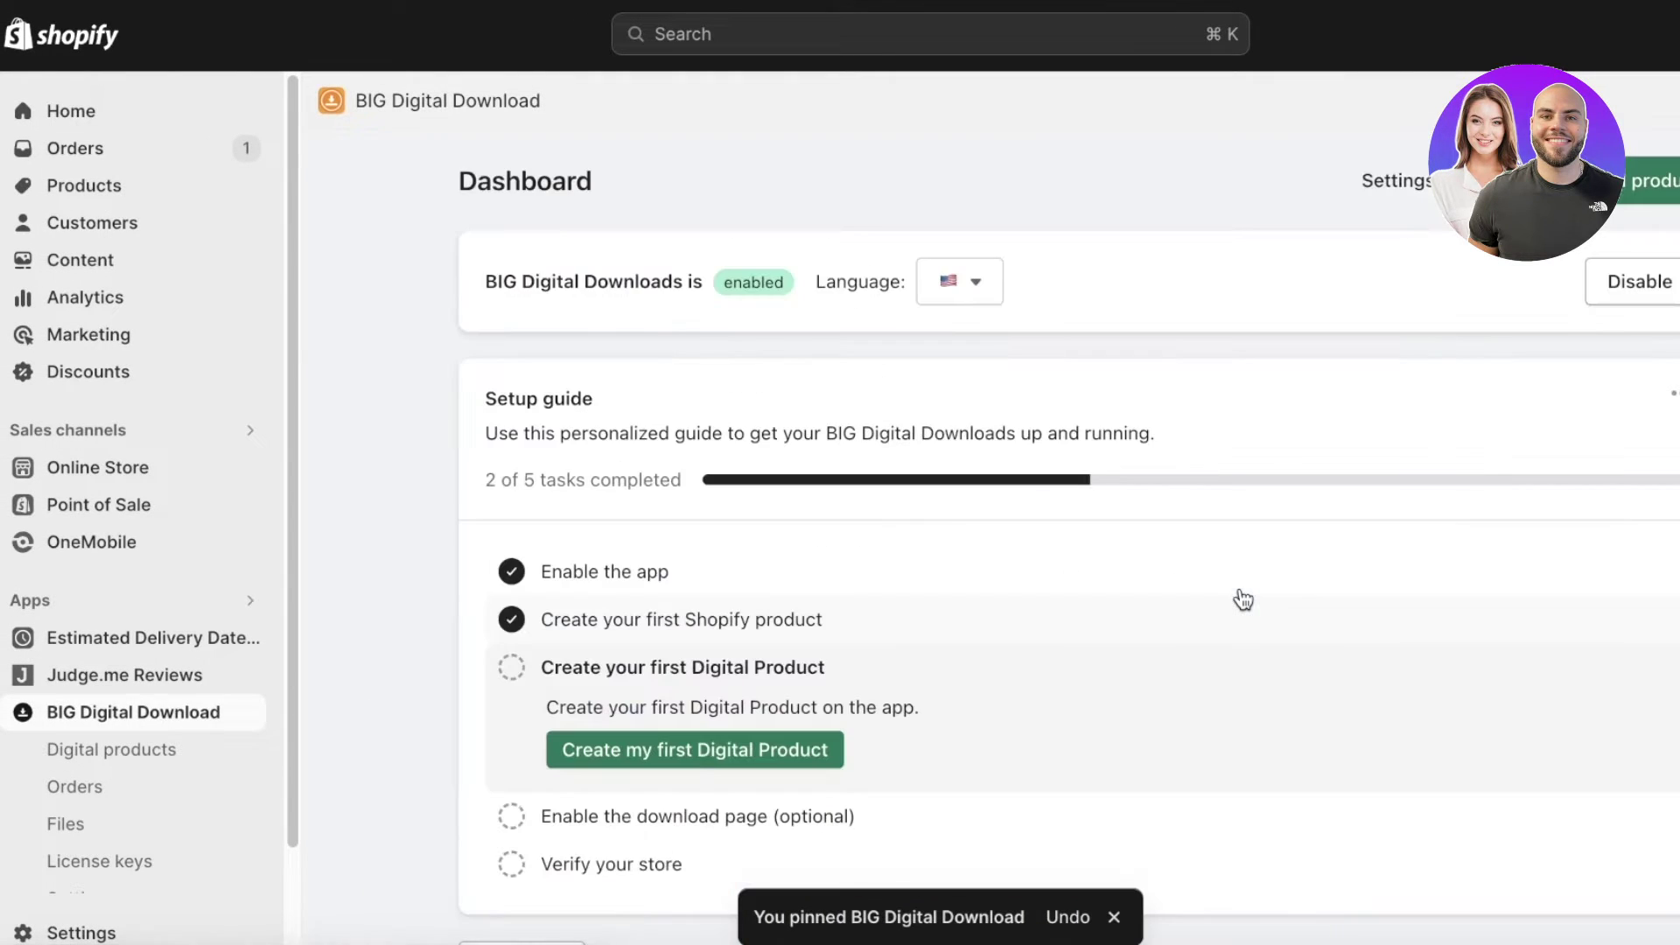
scroll(965, 598, "down", 1)
scroll(924, 568, "up", 1)
left_click(1649, 180)
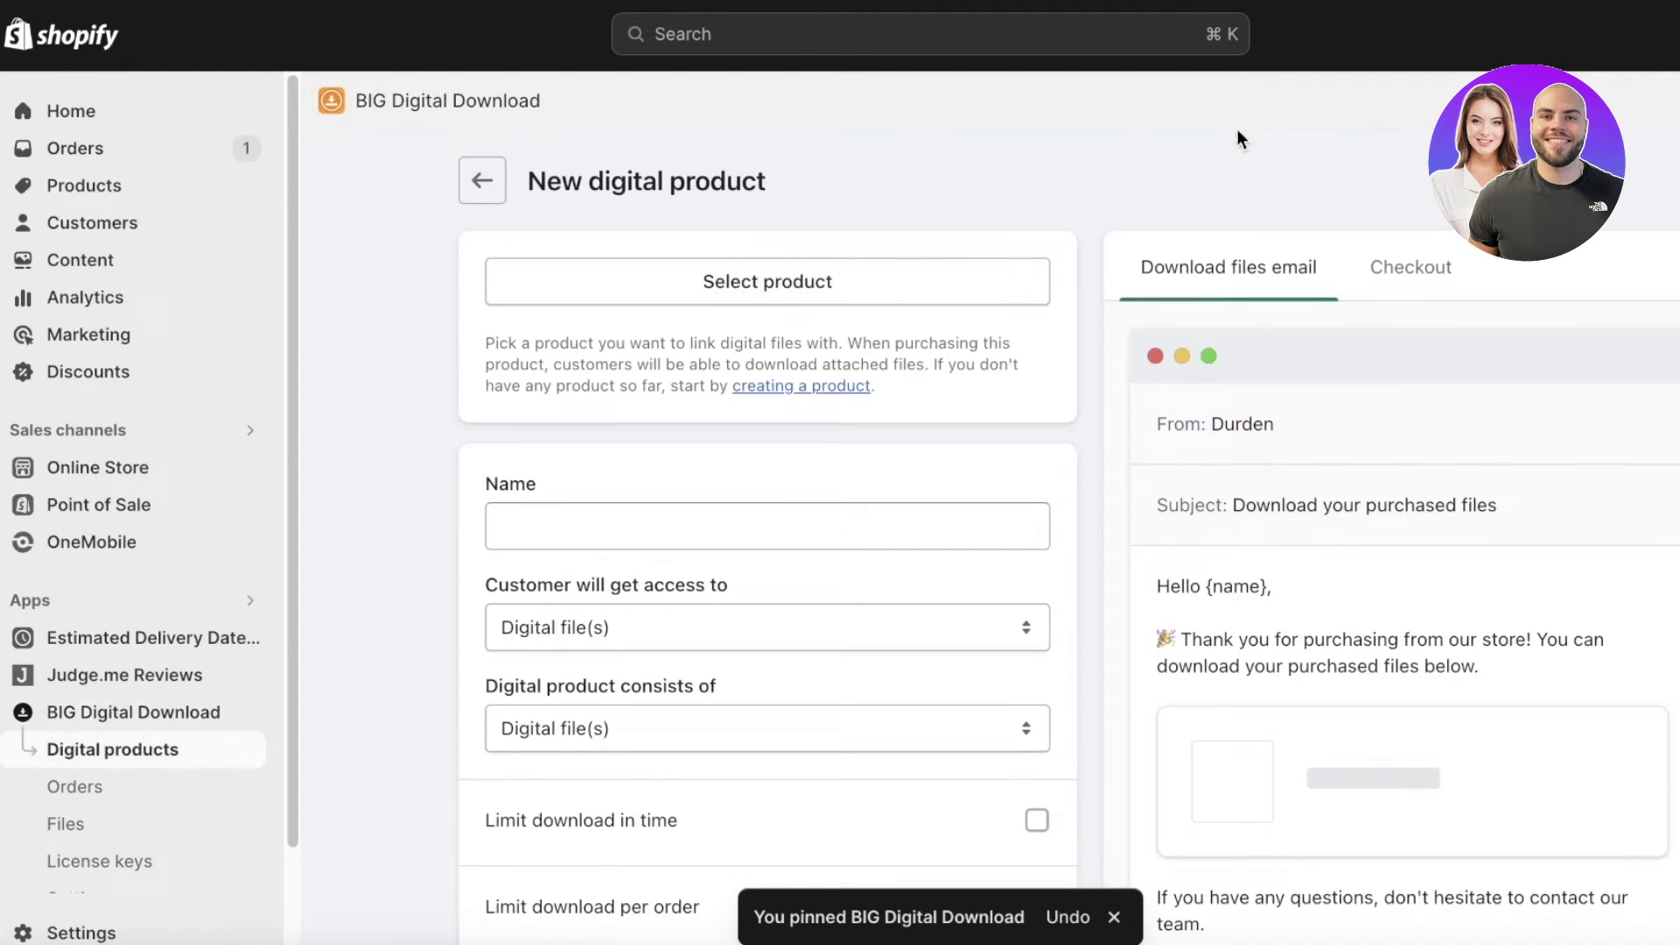
Name the digital product 'Ebook' and keep digital files as the access type.
left_click(643, 533)
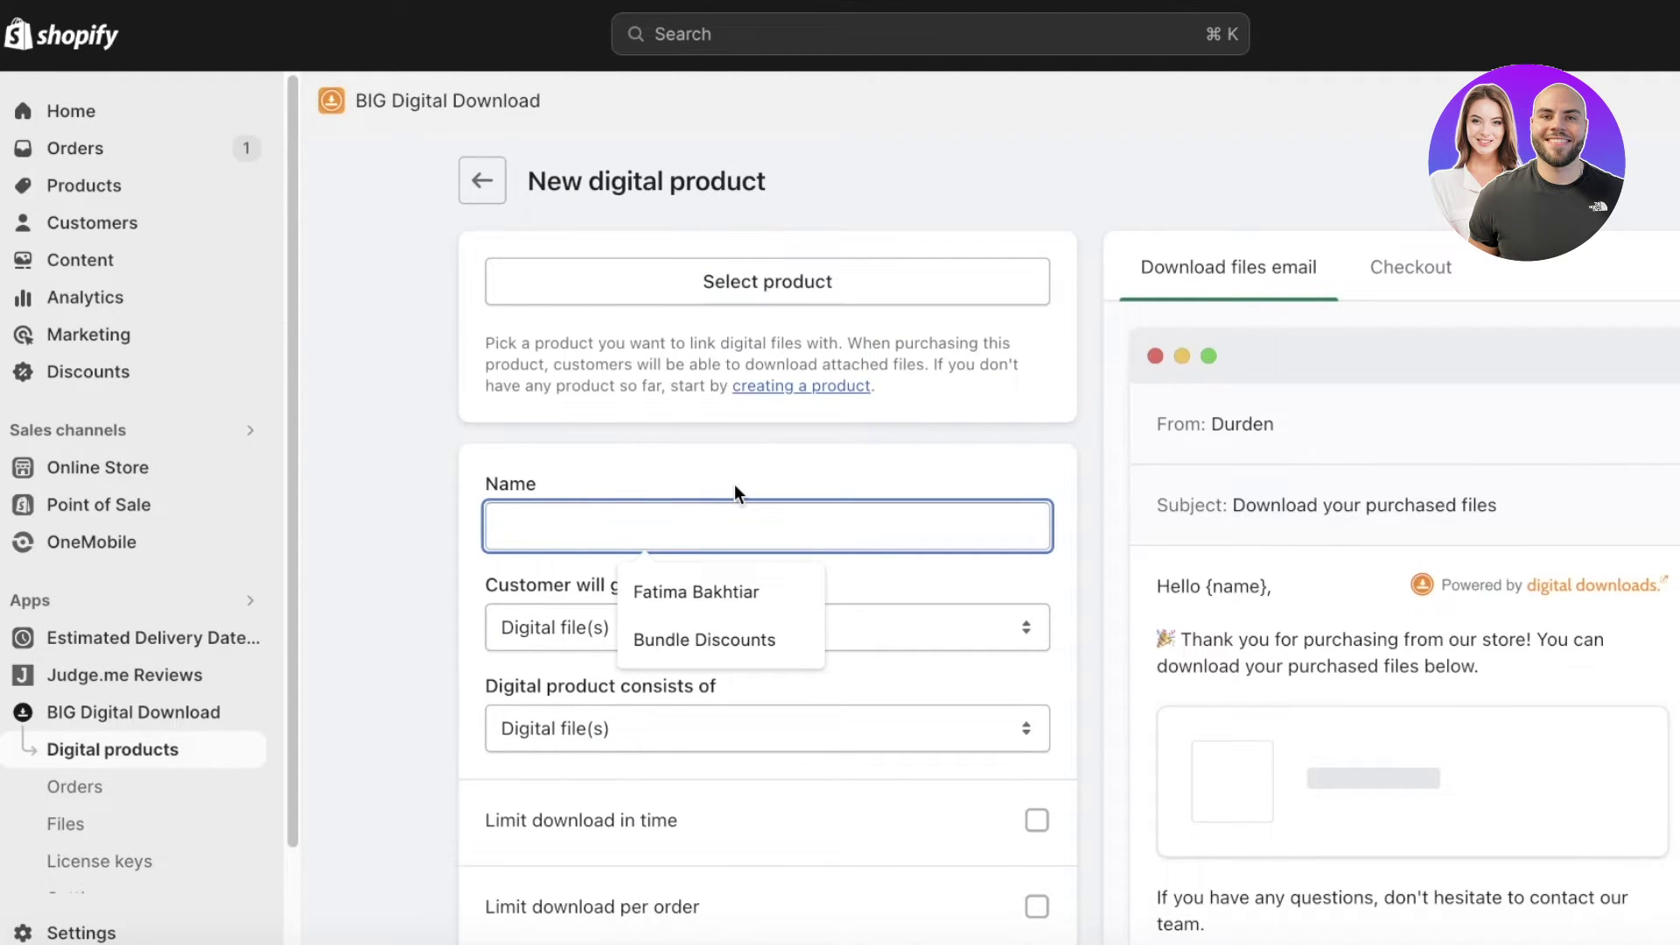
type("Ebook")
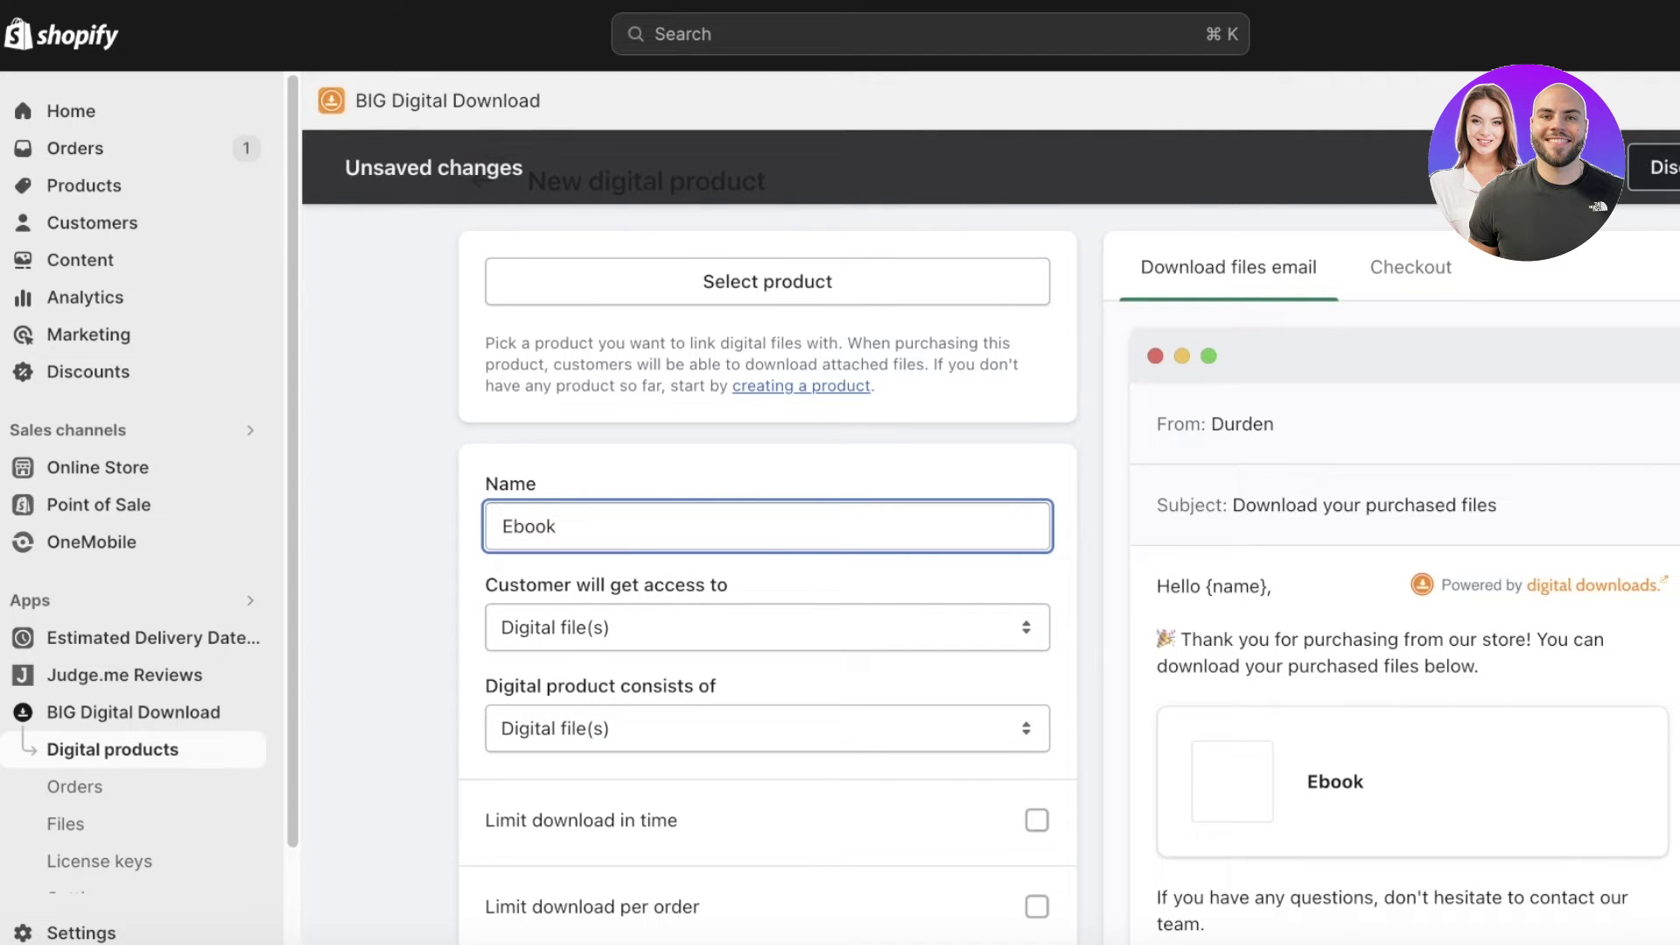
left_click(1214, 257)
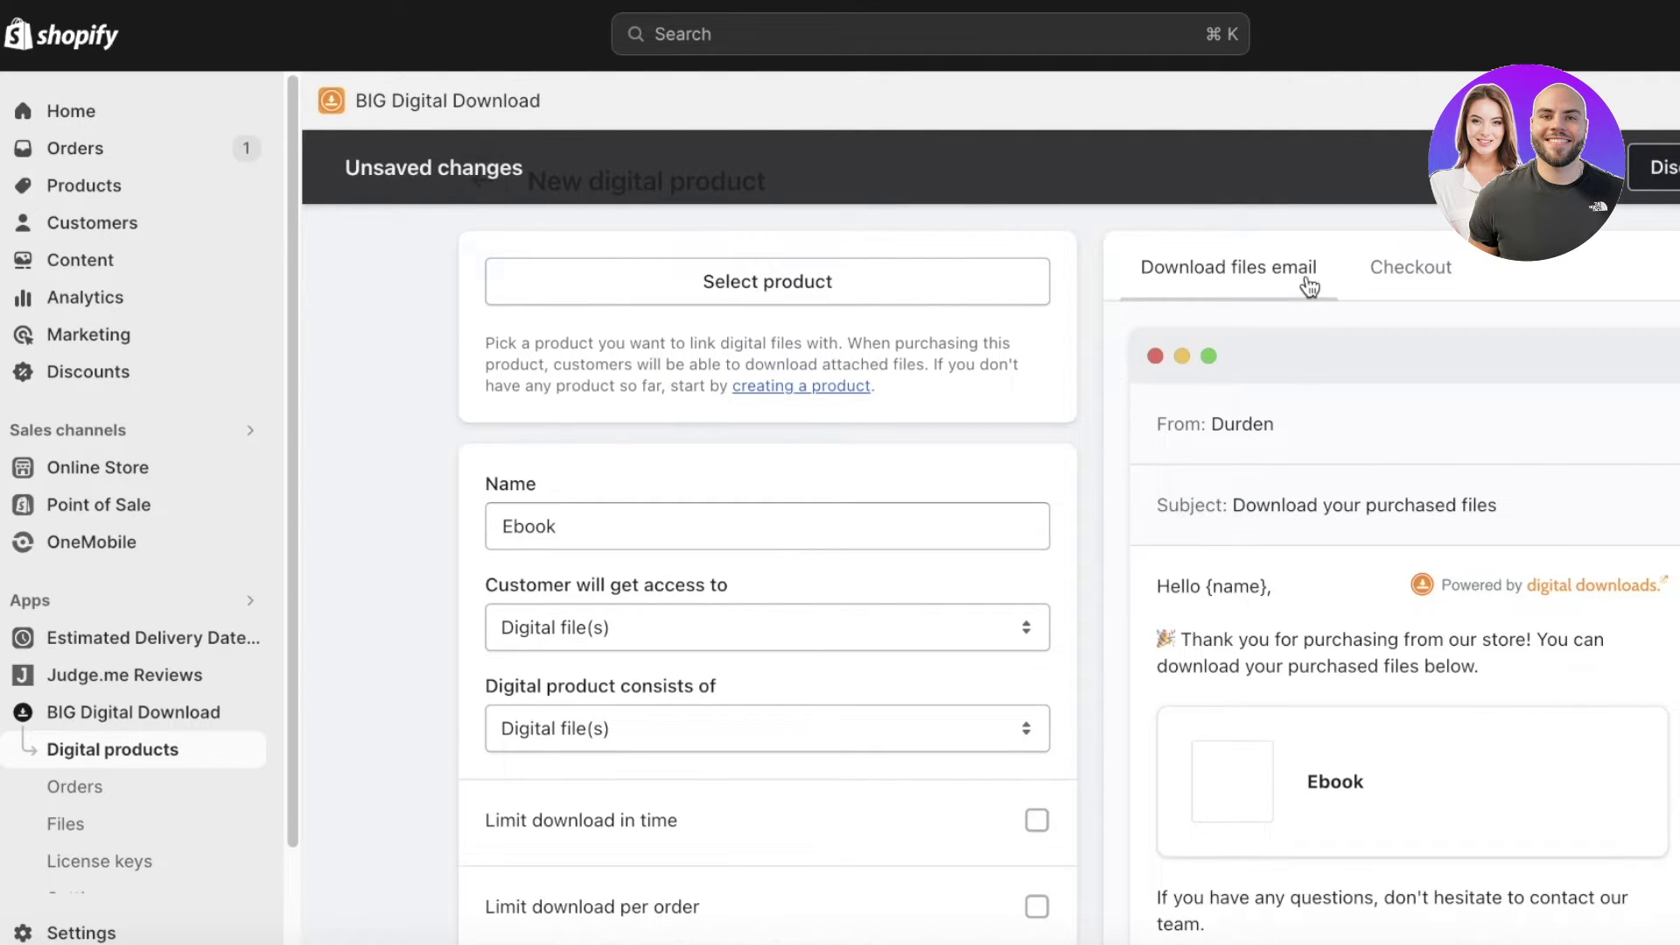
left_click(566, 621)
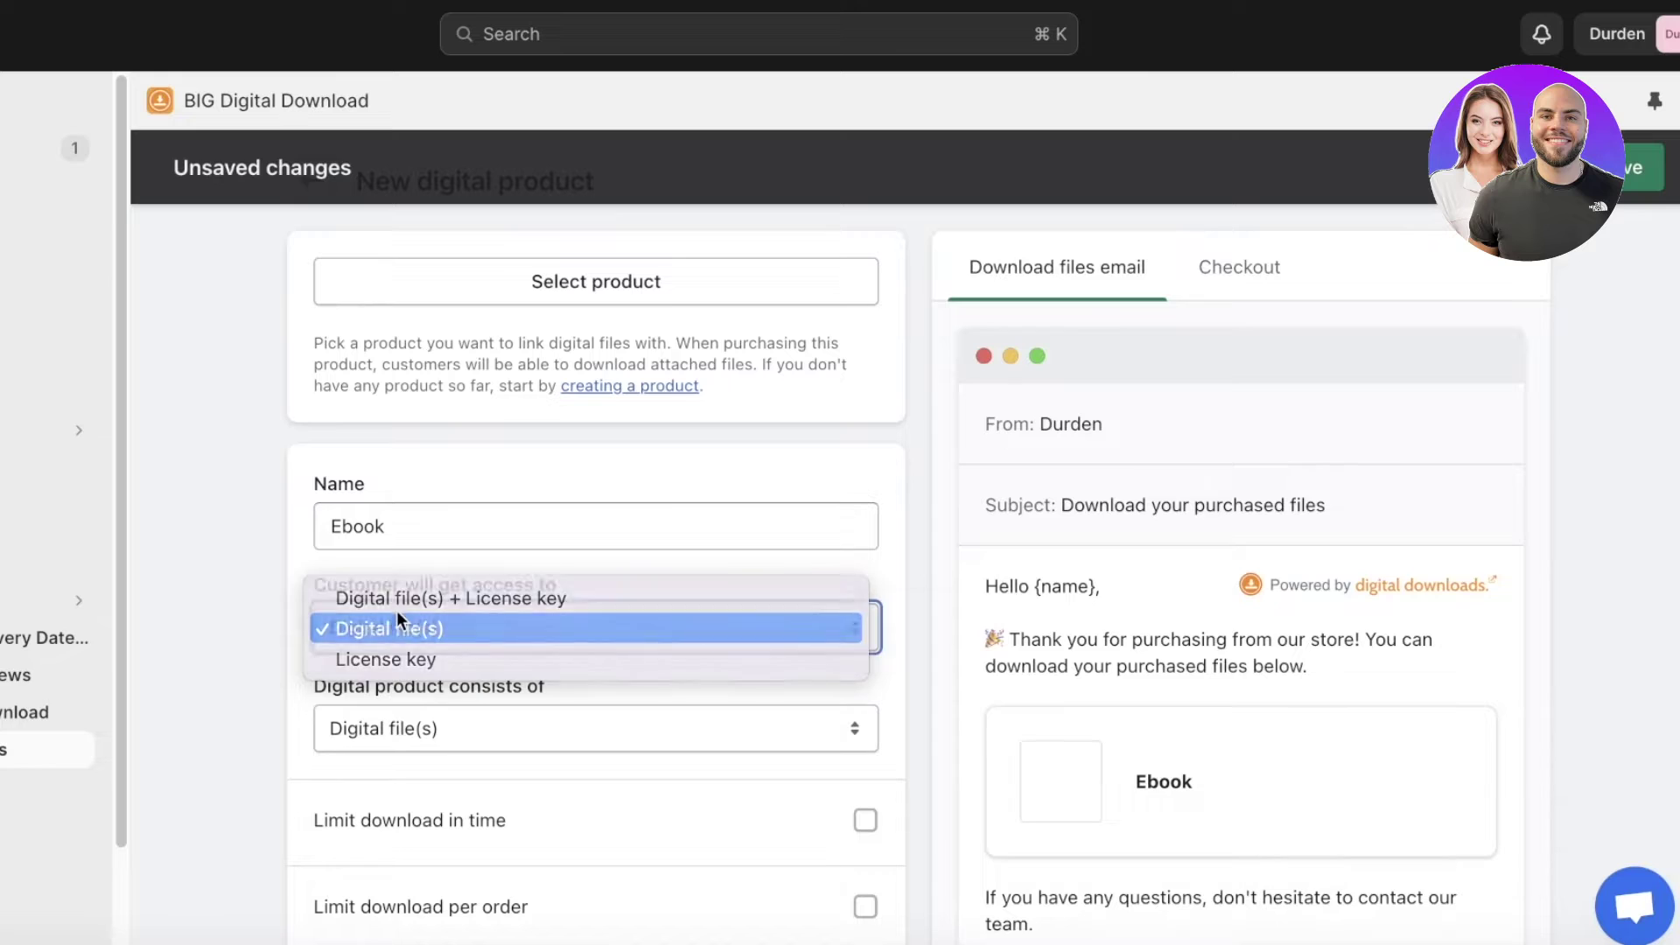
left_click(396, 623)
Leave the download time limit off and open the file picker on the Desktop folder.
scroll(442, 477, "down", 3)
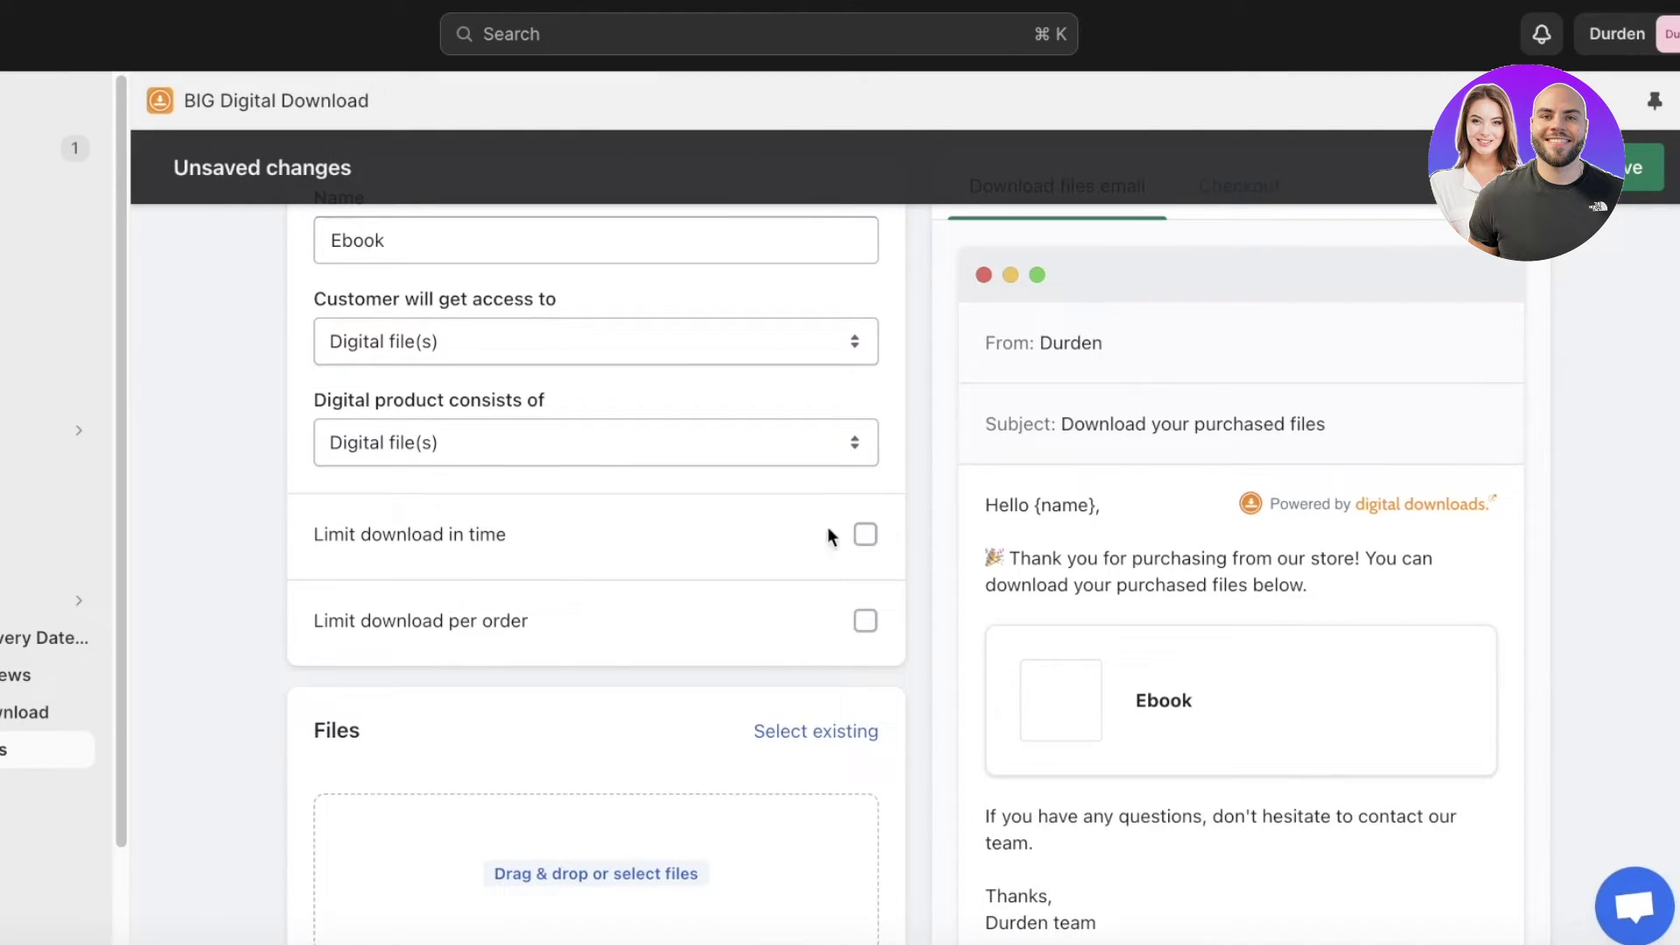
left_click(865, 533)
left_click(864, 534)
scroll(330, 629, "down", 1)
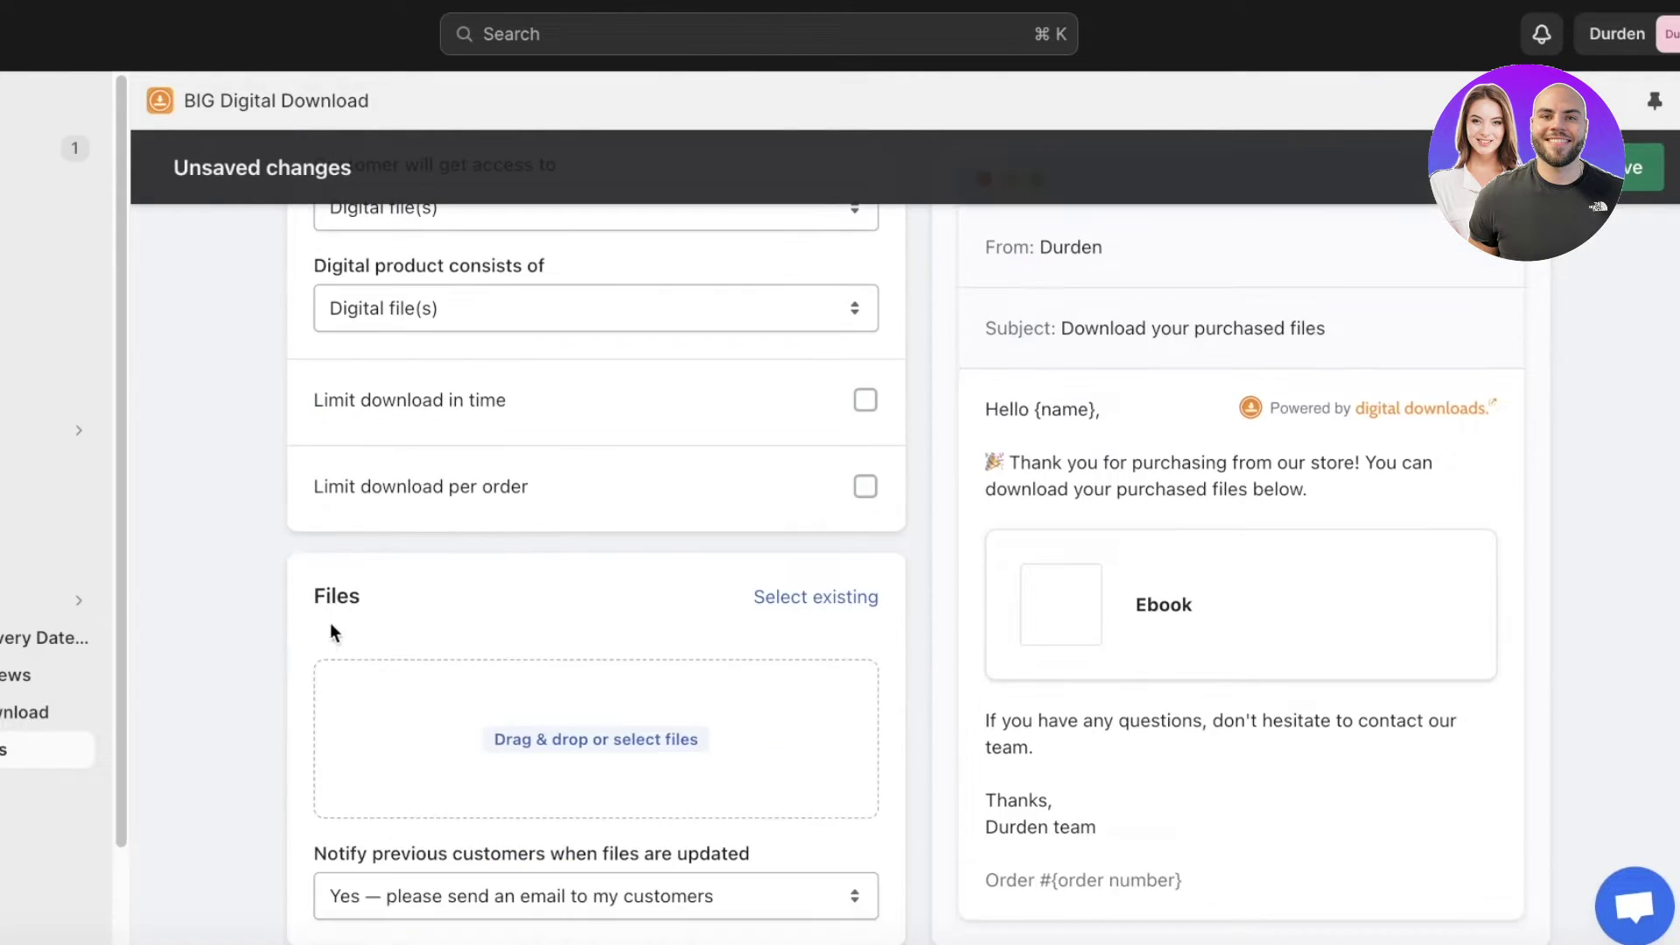
left_click(561, 733)
left_click(301, 297)
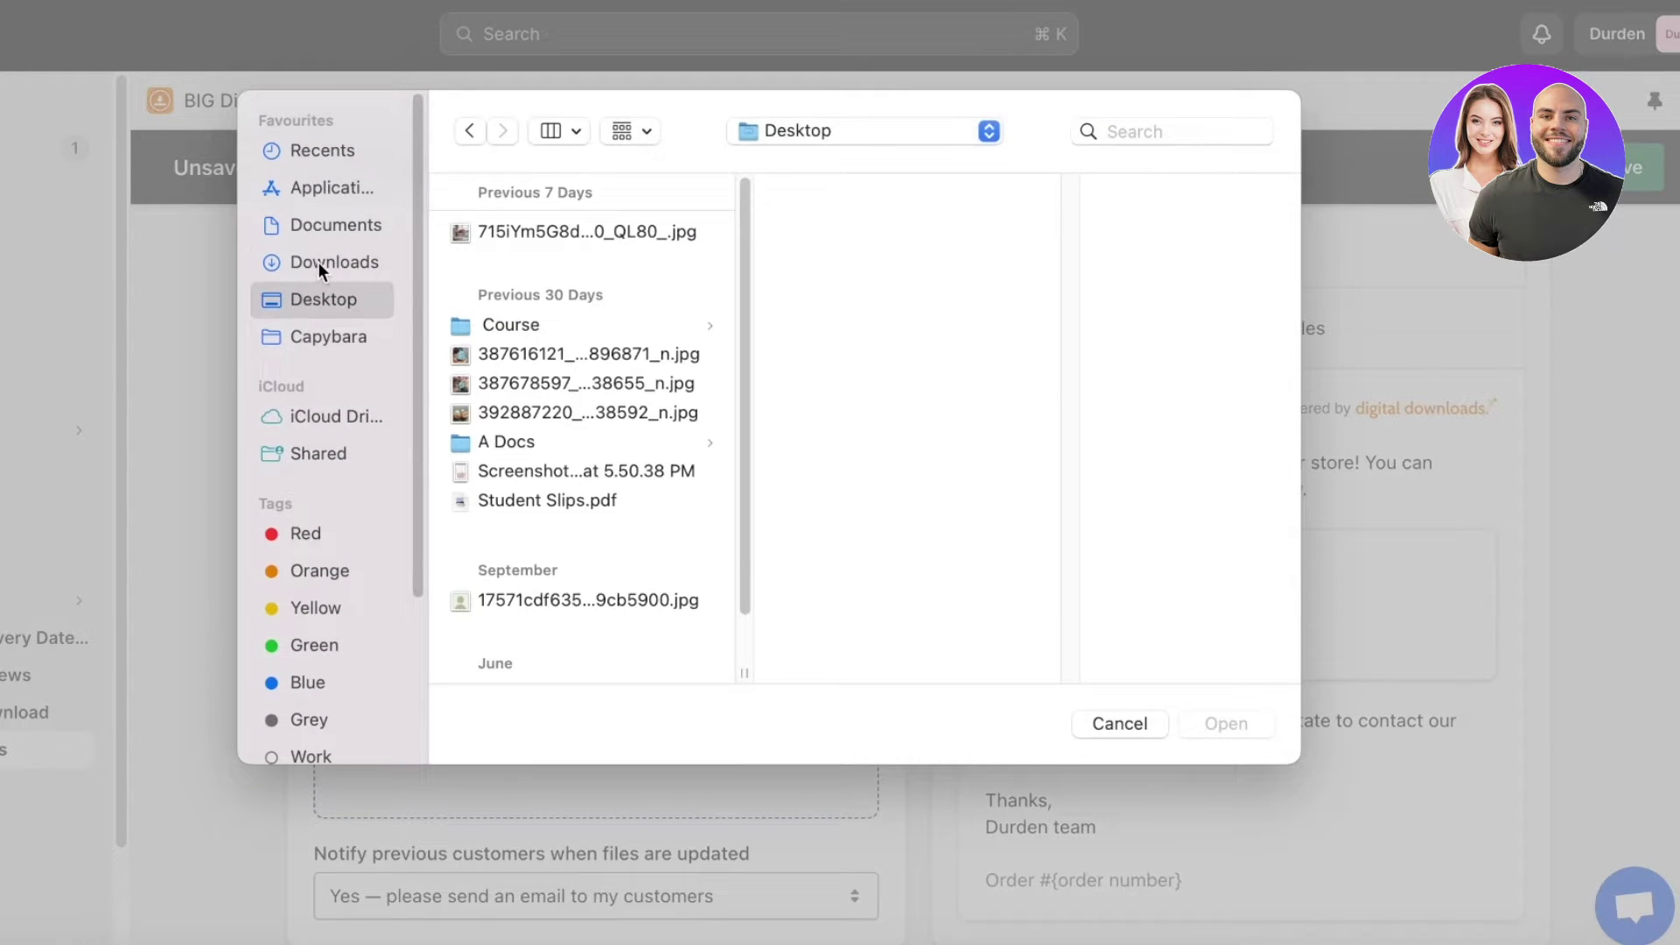
Attach ppt.pdf from the Downloads folder.
left_click(319, 265)
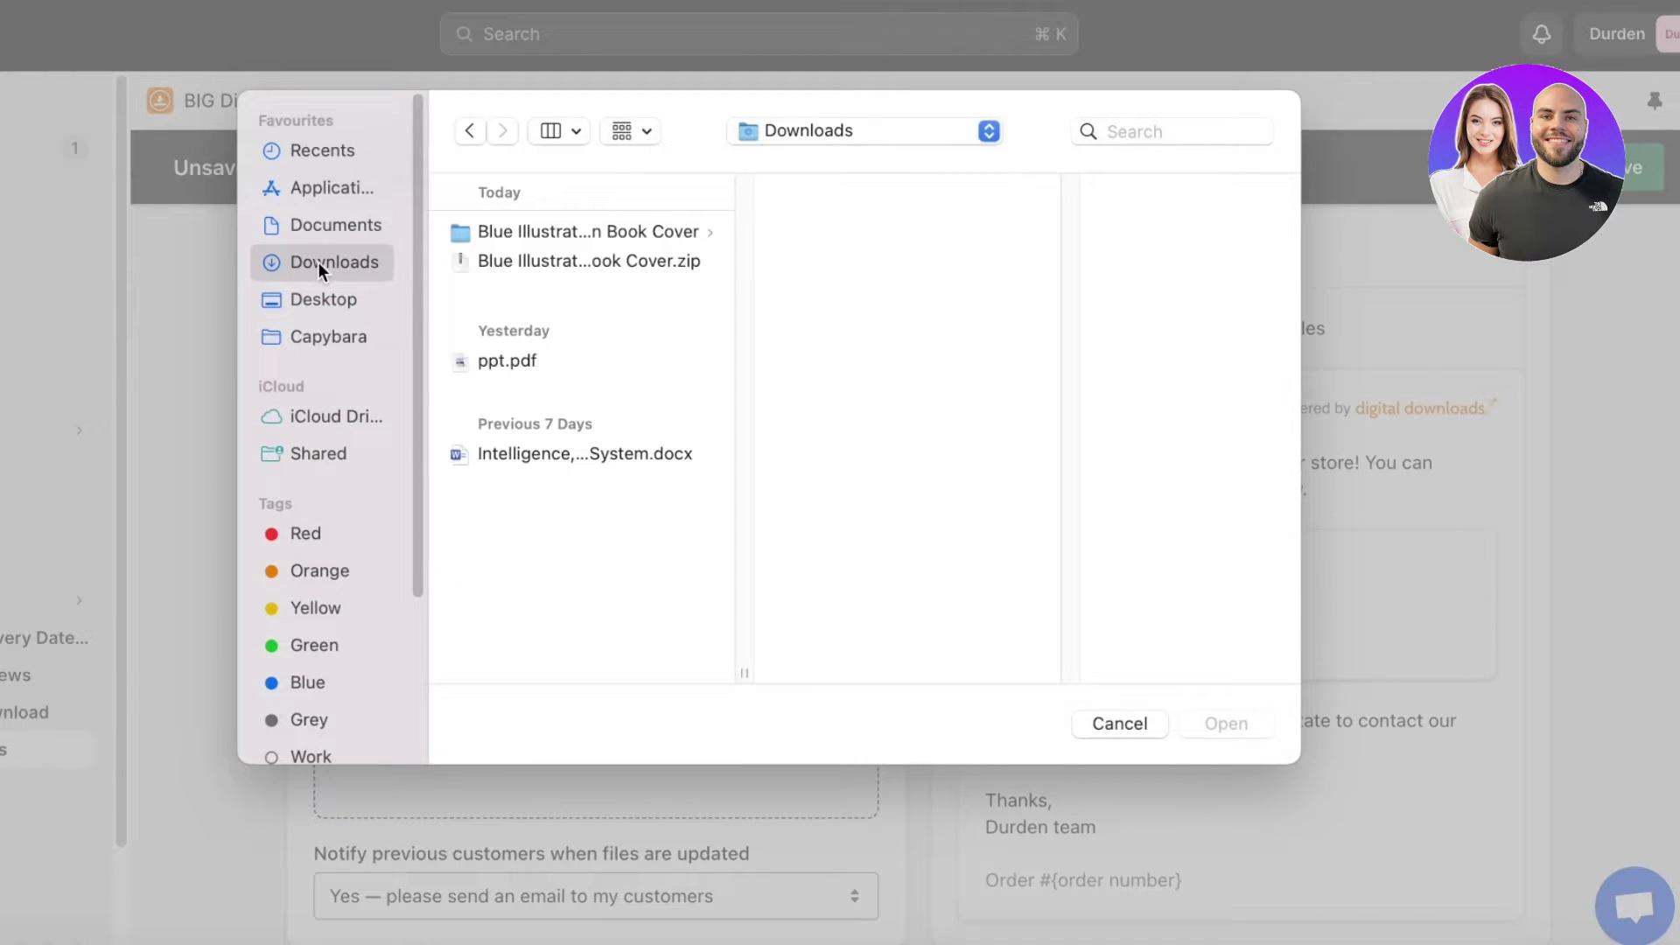
left_click(508, 361)
left_click(1217, 726)
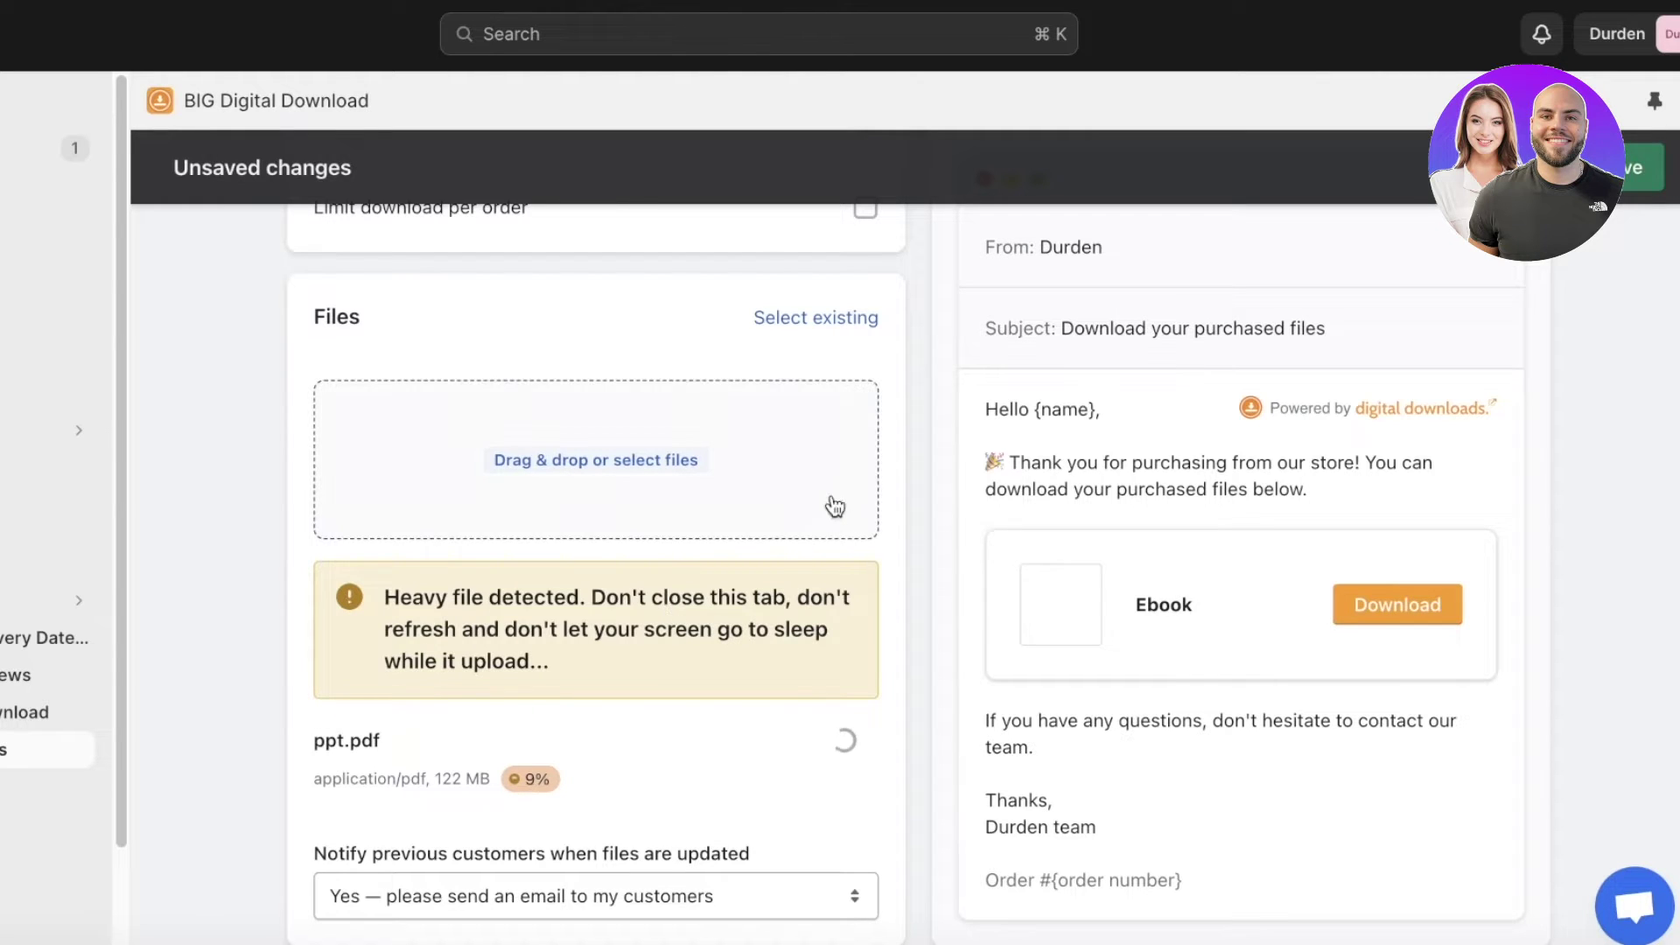
Attach the cover images 1.jpg and 2.jpg from the book cover folder.
left_click(642, 461)
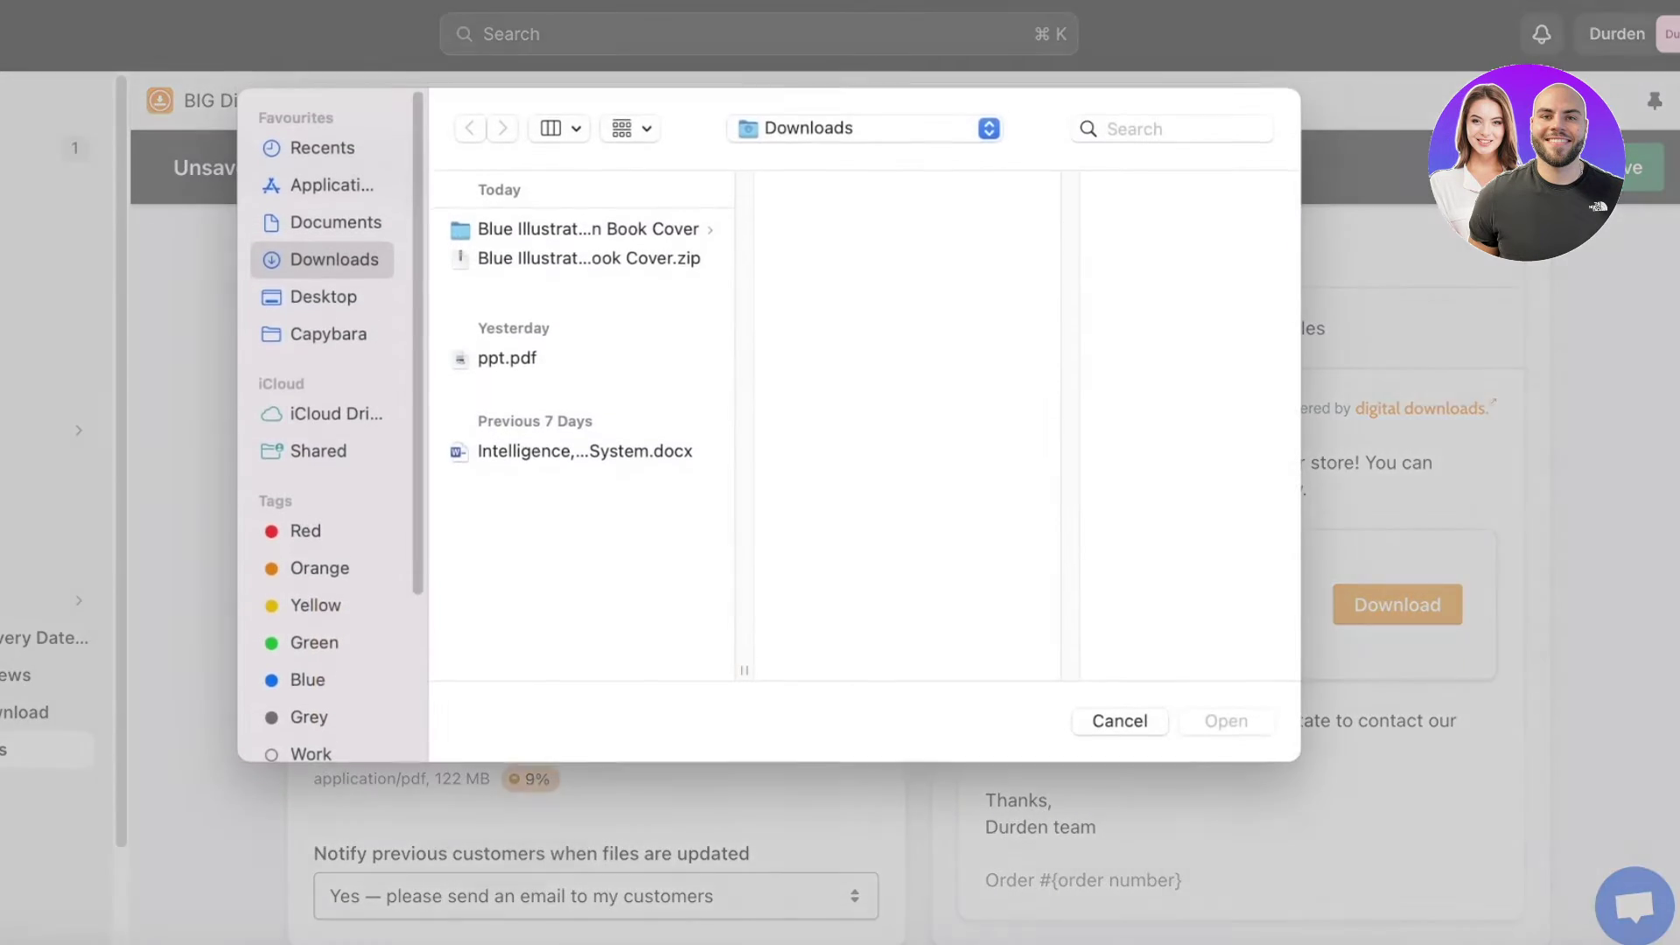
left_click(555, 260)
key("Up")
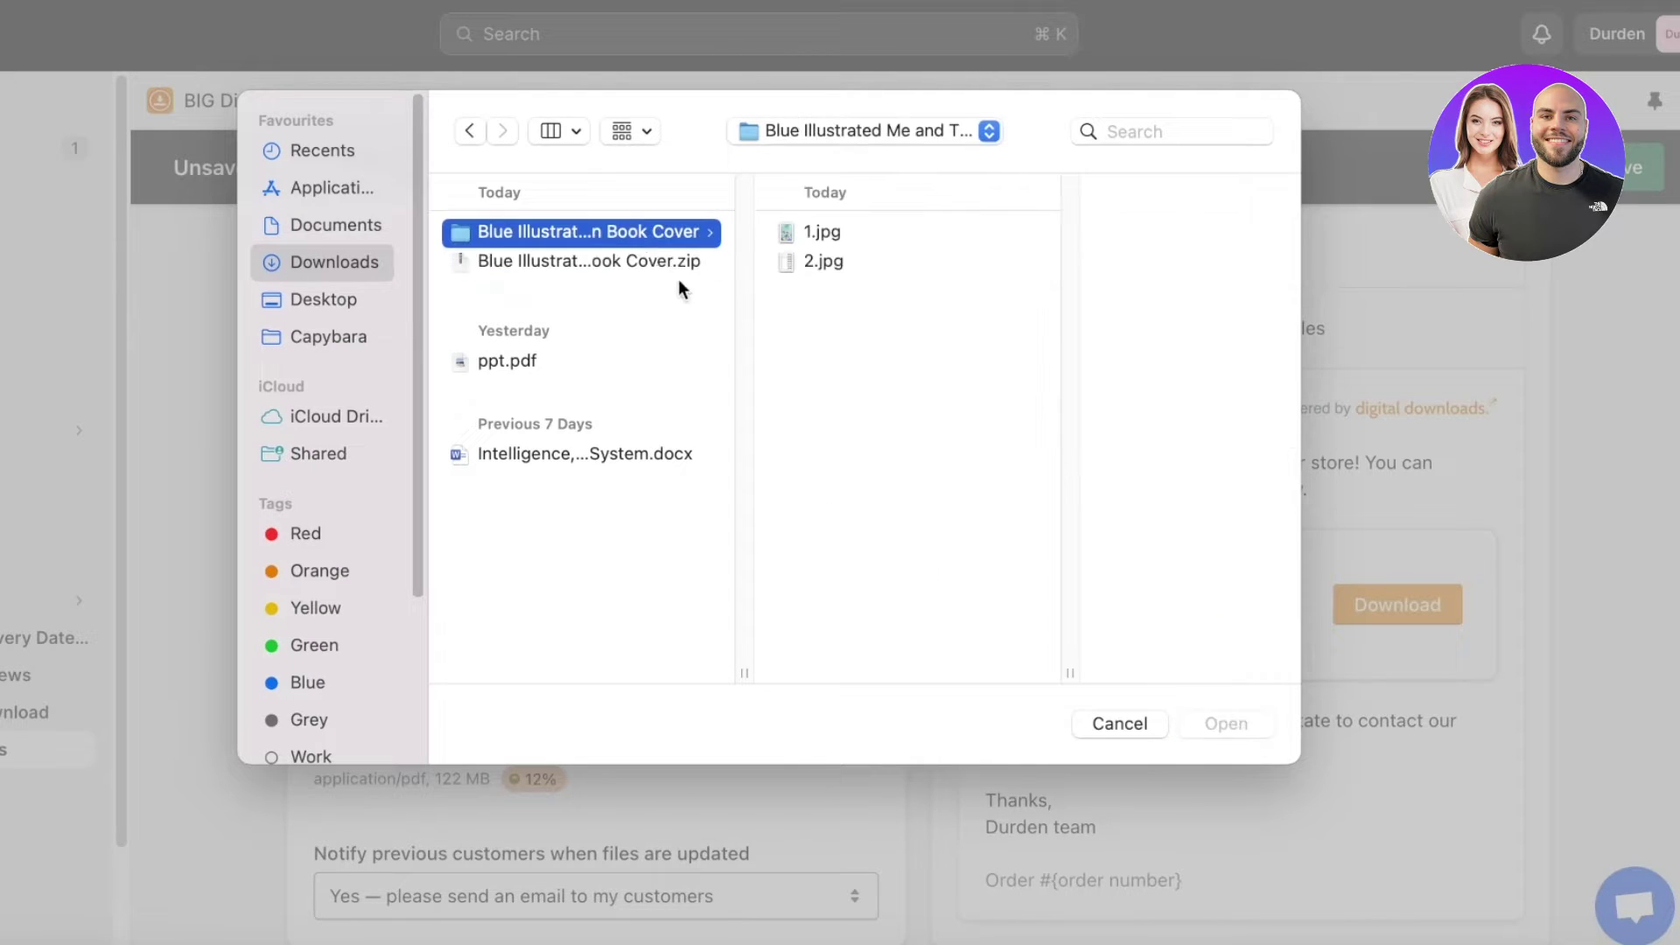
left_click(813, 228)
left_click(813, 259, "shift")
left_click(1229, 726)
Keep Notify previous customers of file updates set to Yes.
scroll(1298, 623, "down", 4)
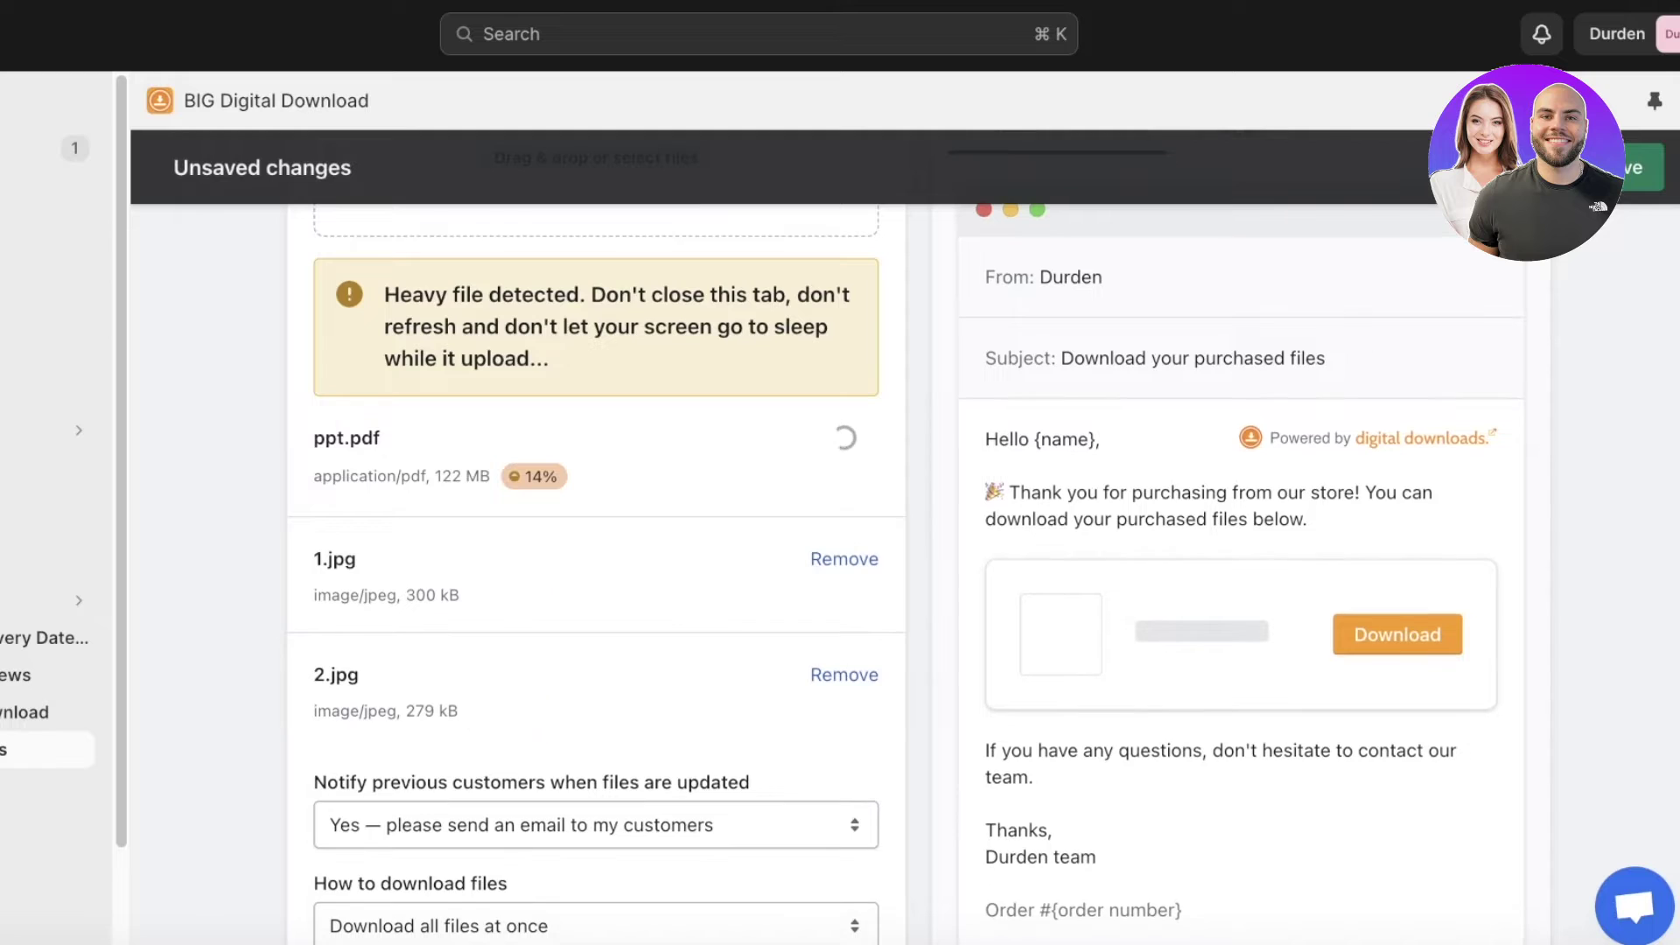
scroll(683, 665, "down", 1)
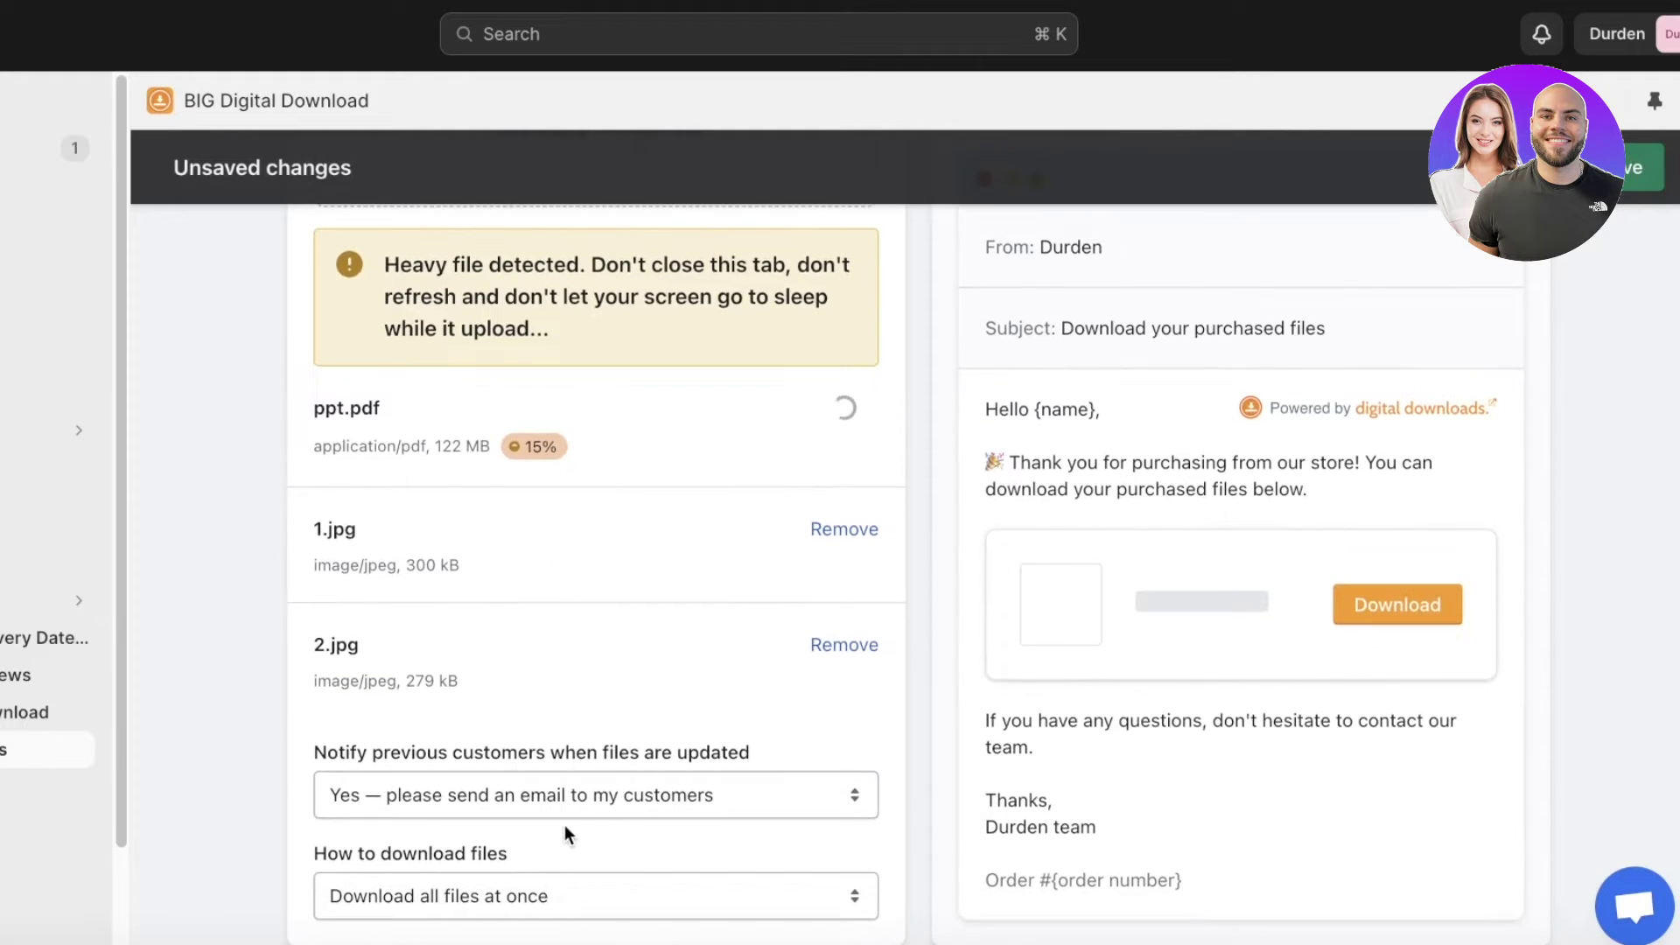
left_click(694, 798)
left_click(696, 796)
scroll(980, 462, "up", 10)
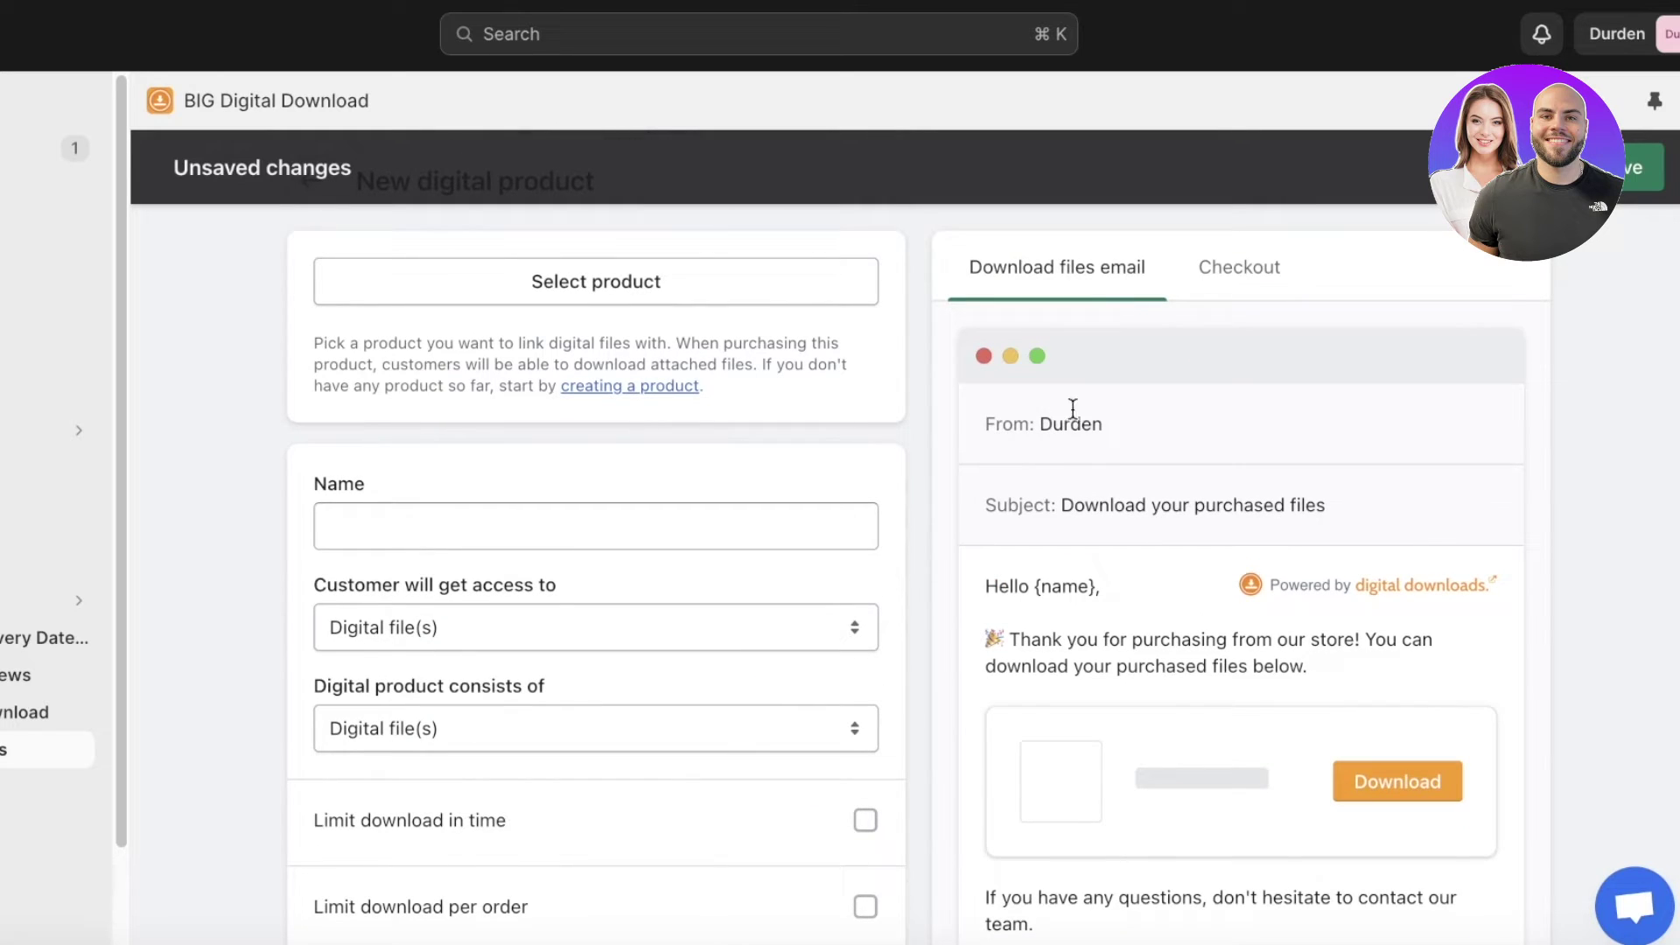
Link the digital product to the Demo Ebook store product.
left_click(765, 281)
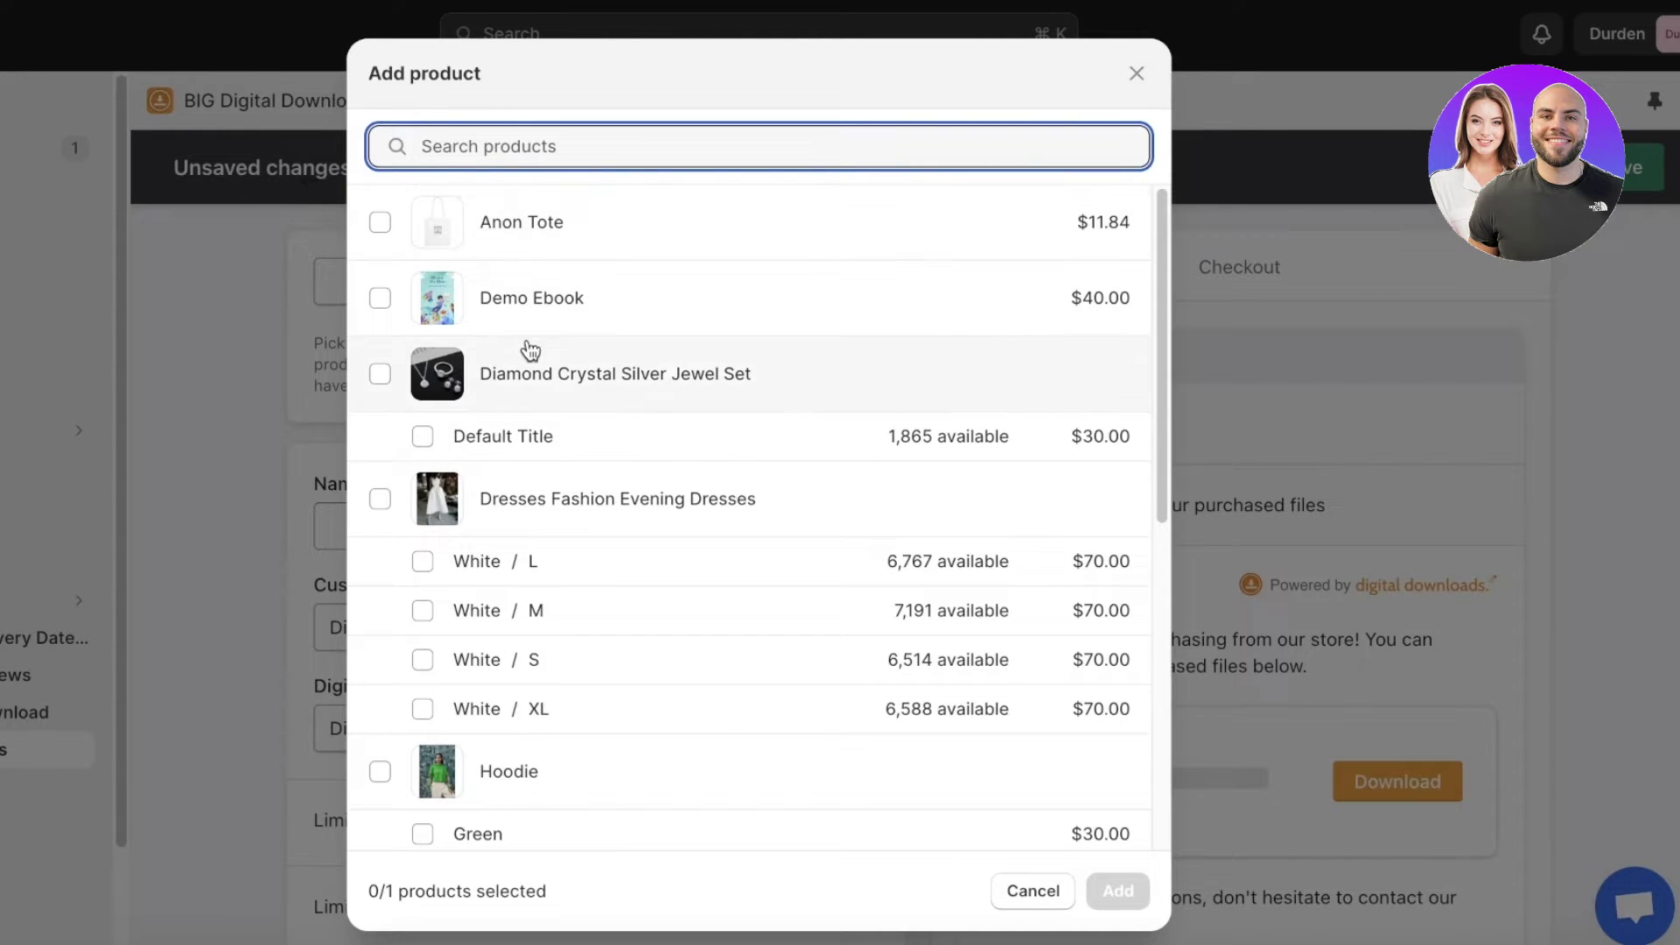
left_click(529, 313)
left_click(1117, 890)
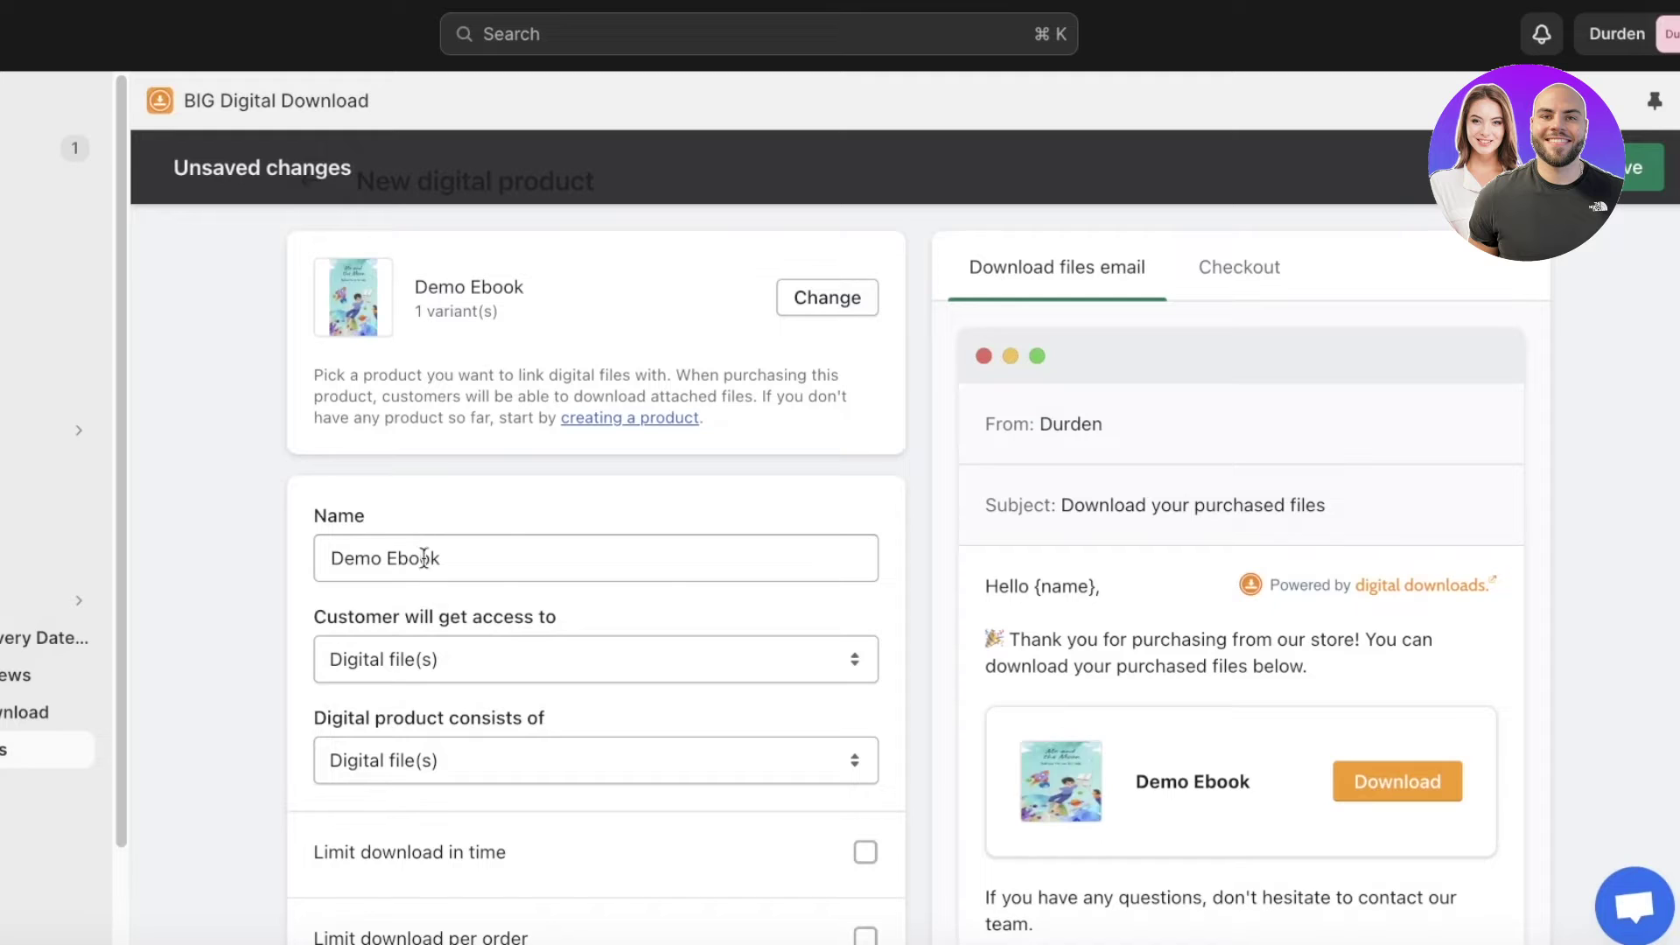
scroll(1142, 455, "down", 5)
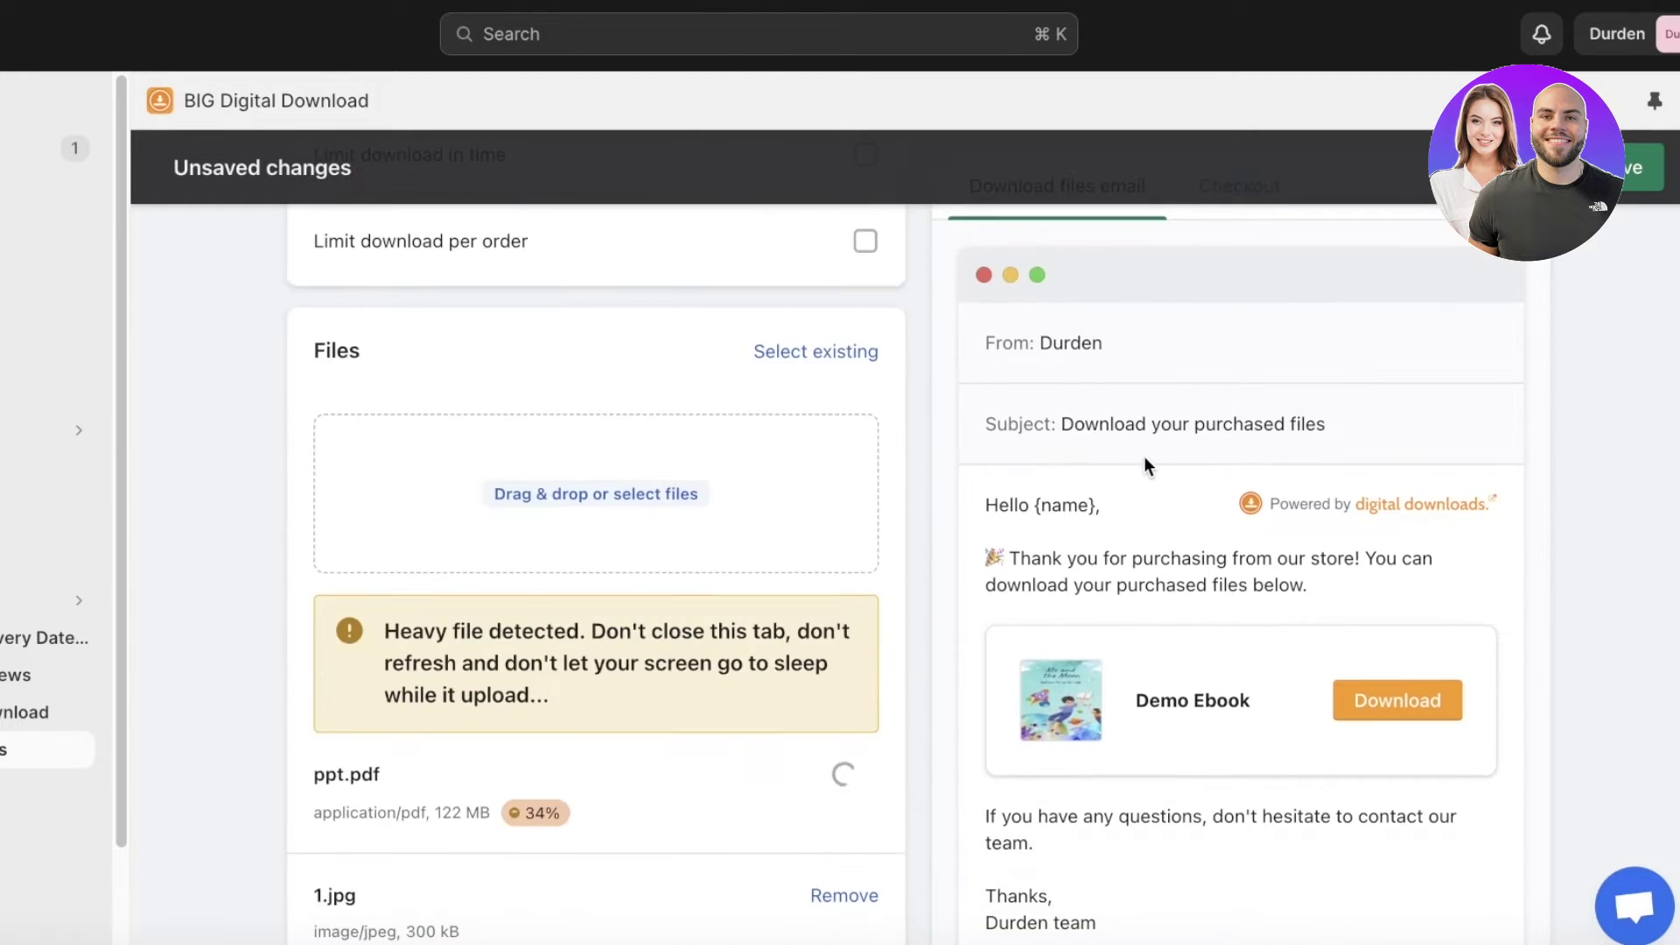
scroll(1078, 491, "down", 8)
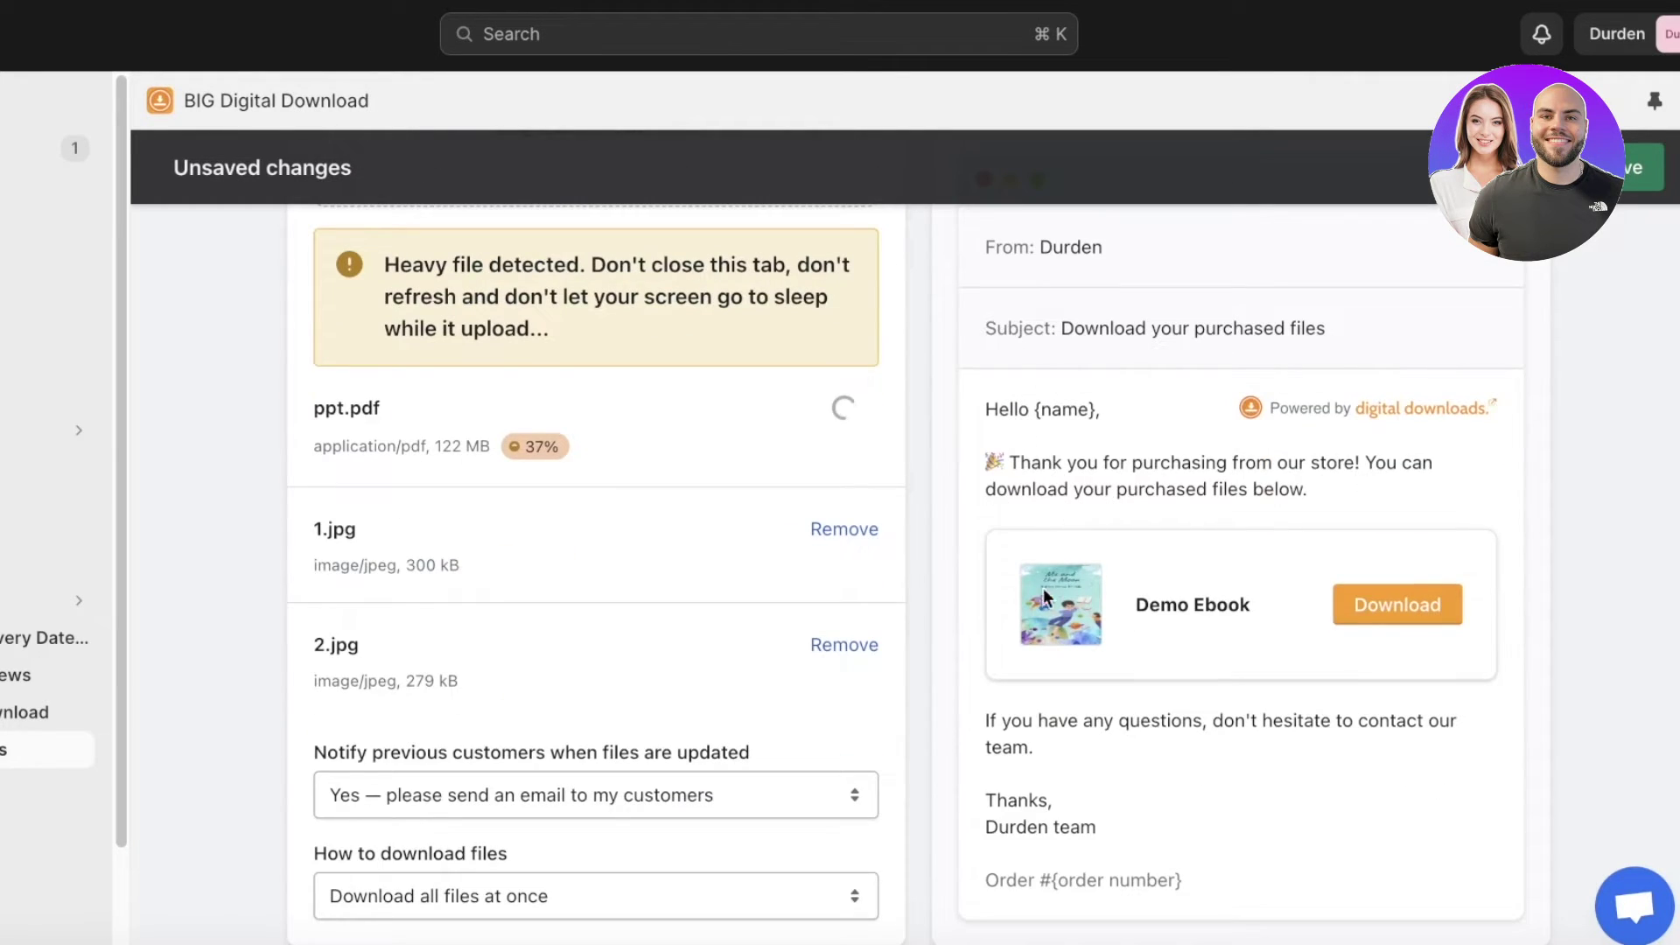
scroll(1155, 613, "up", 10)
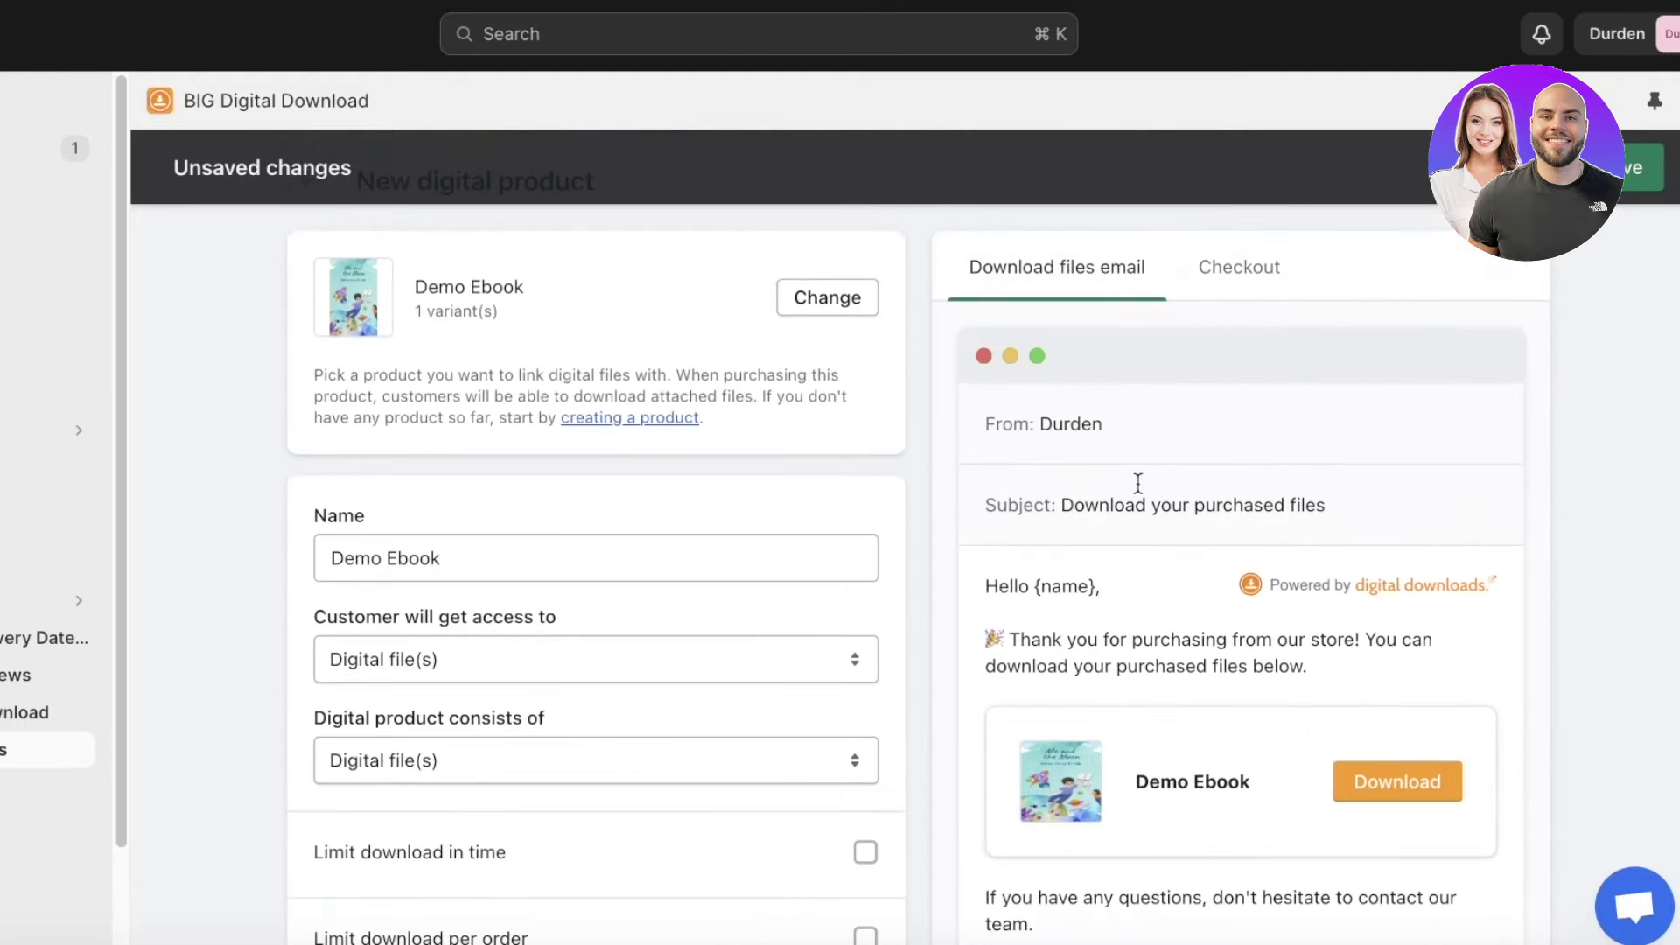
Preview the Checkout download area and save the Demo Ebook digital product.
left_click(1249, 260)
scroll(1188, 672, "down", 3)
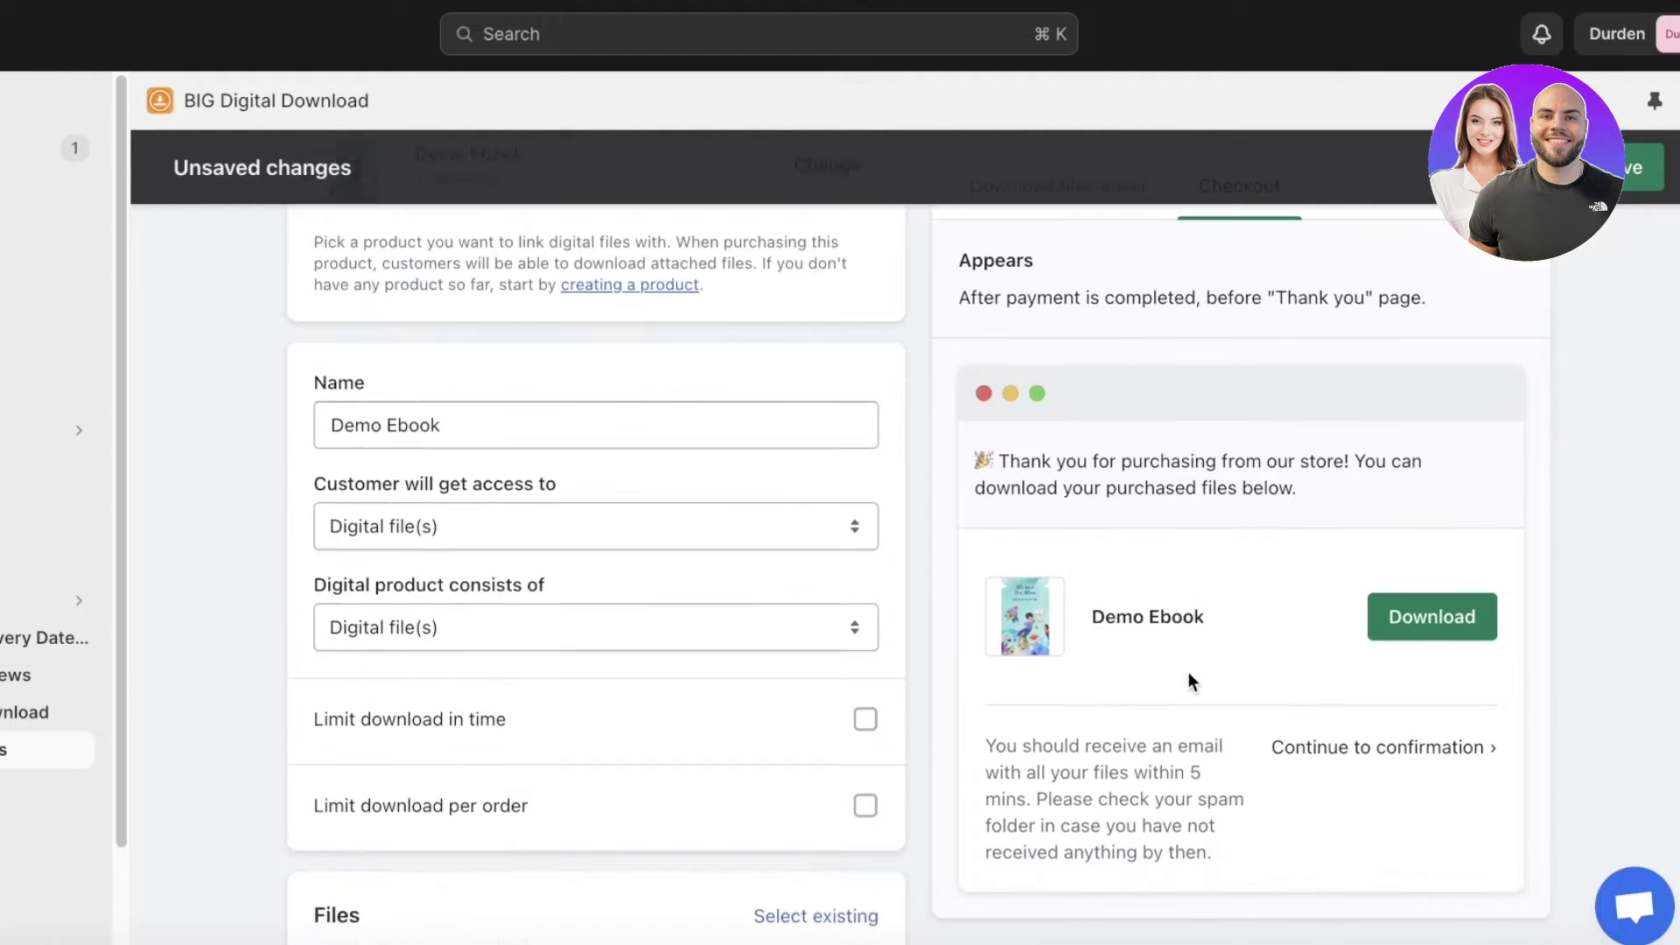
scroll(1199, 525, "up", 3)
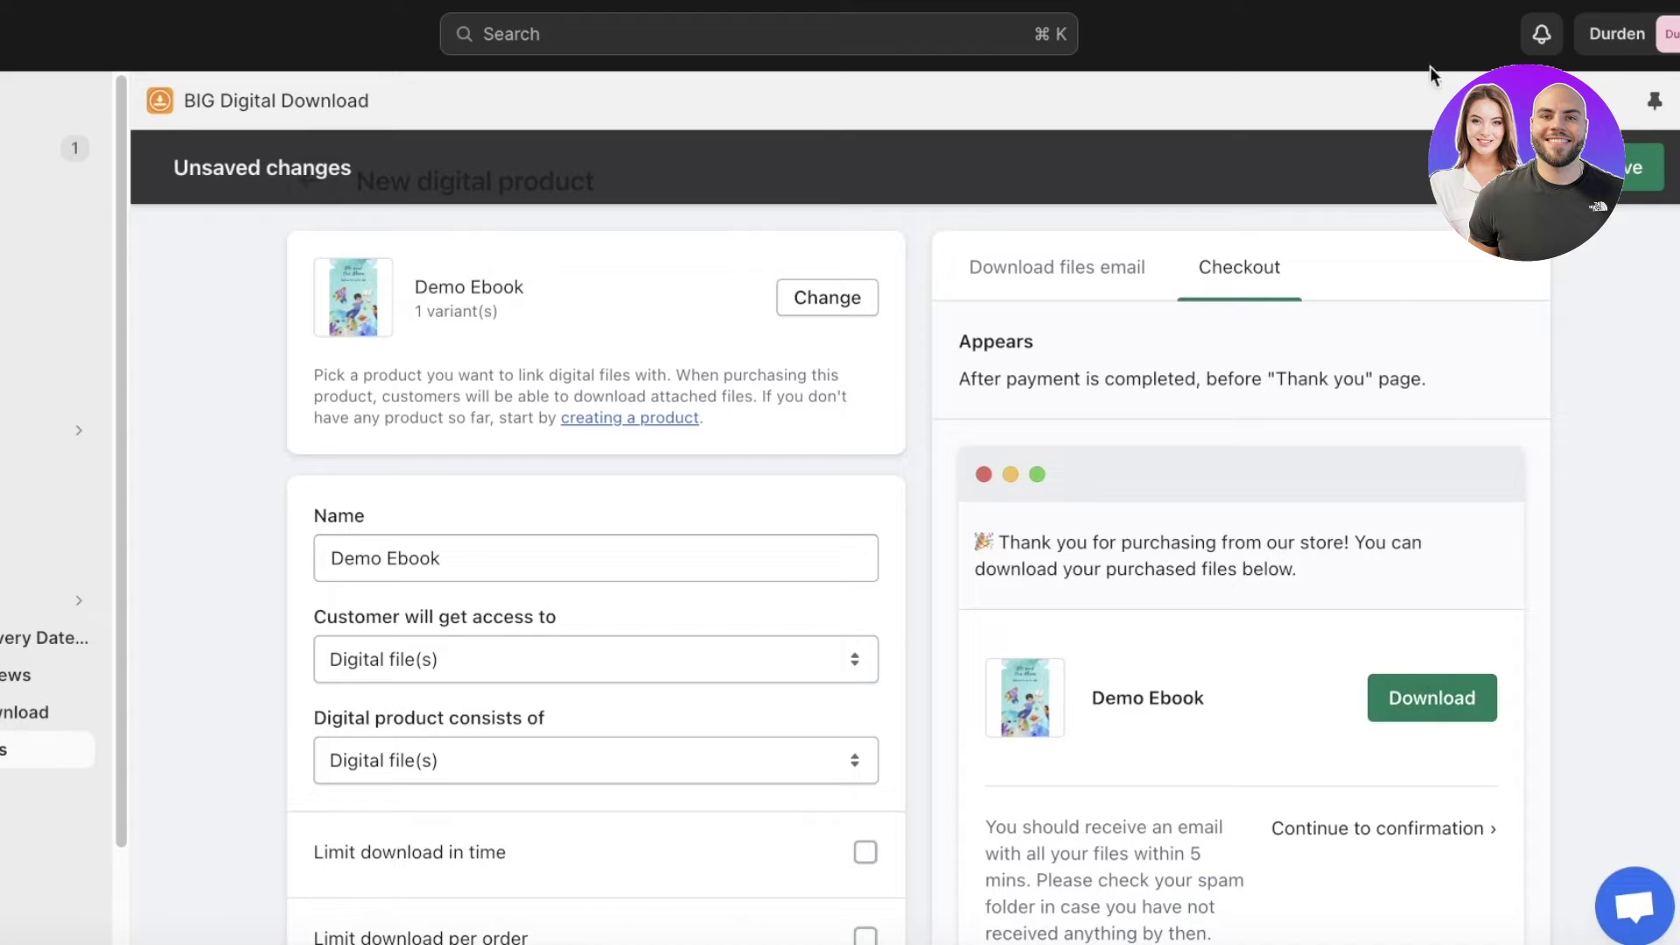
left_click(1629, 184)
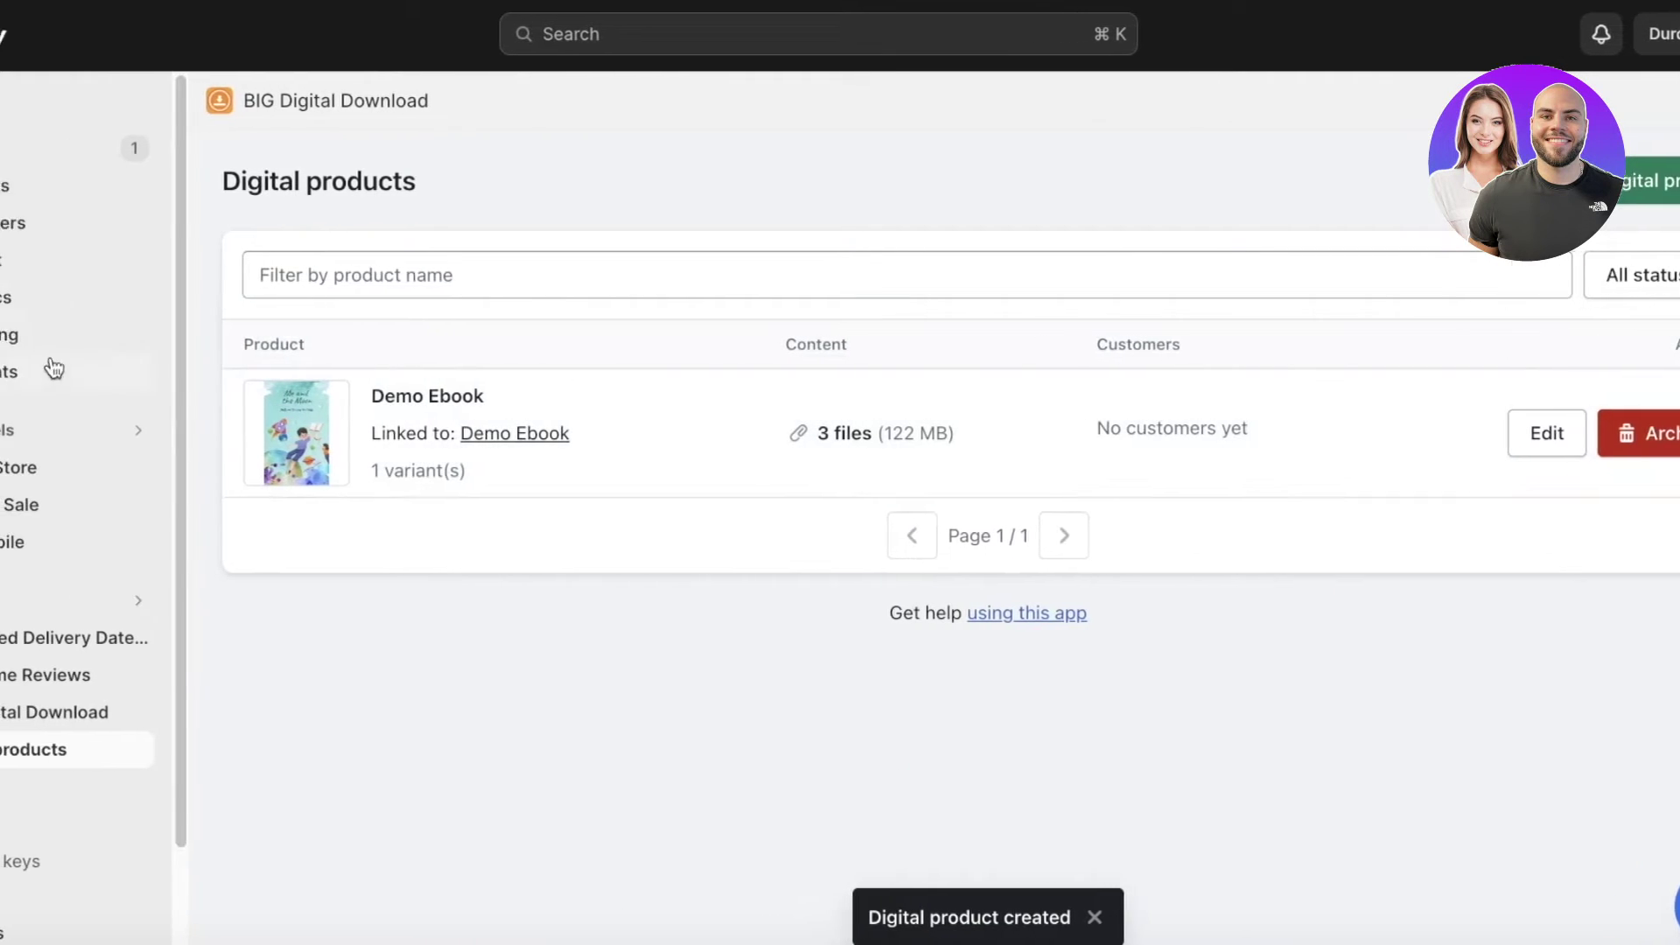
left_click(83, 470)
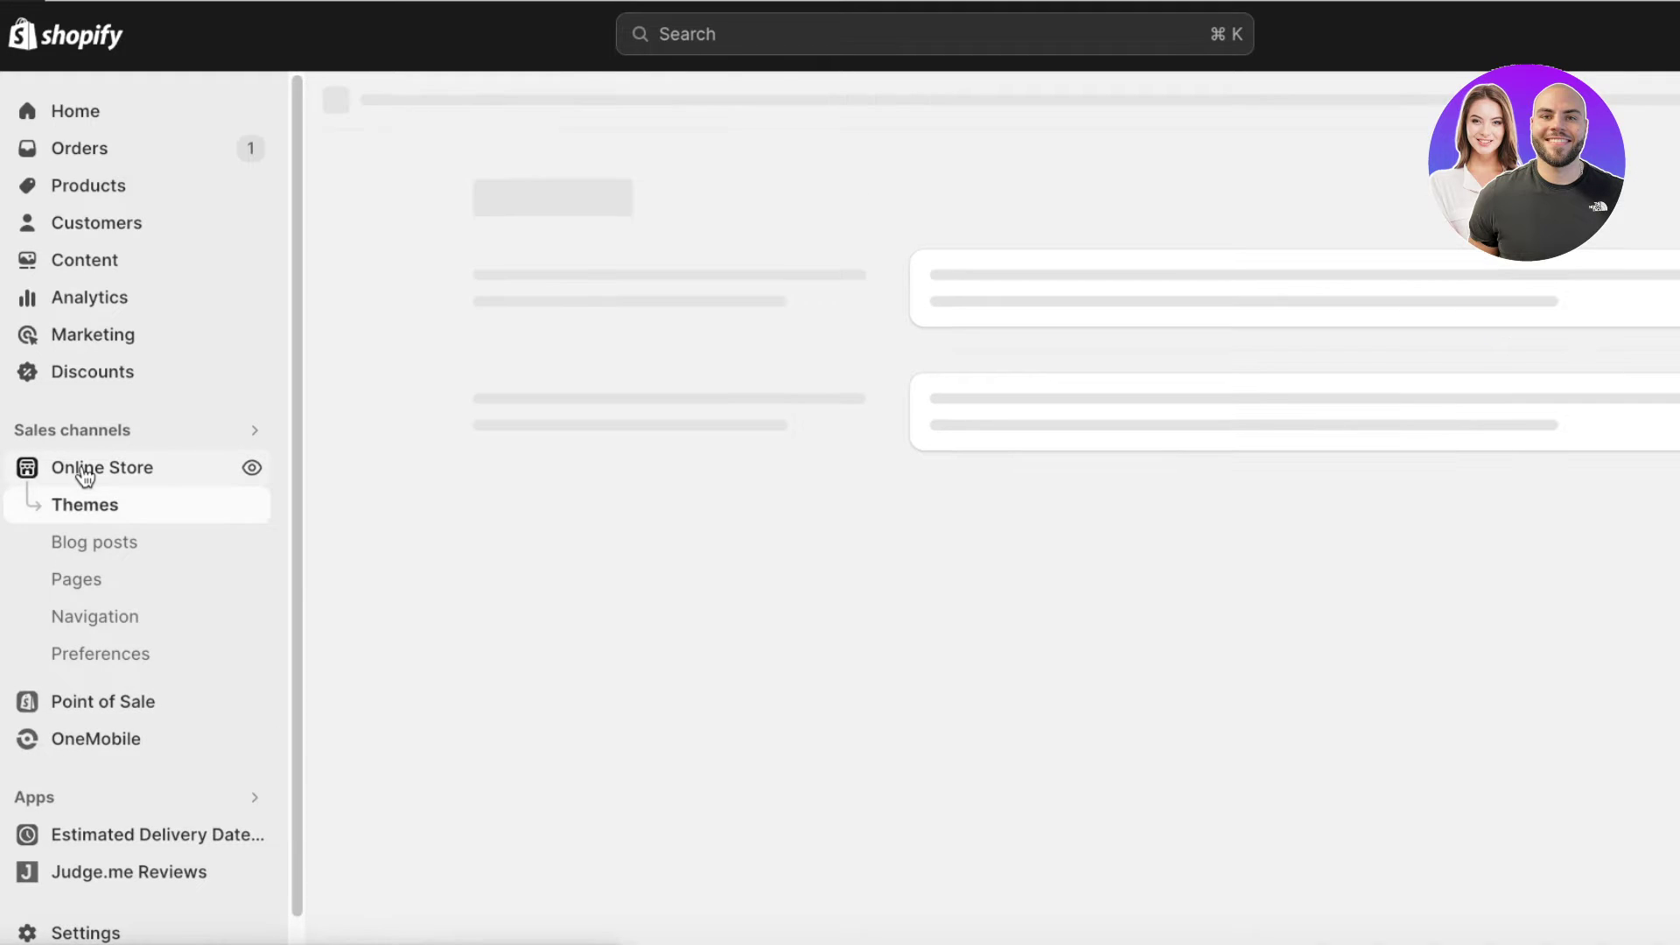
Open Demo Ebook on the storefront and buy it now.
left_click(131, 185)
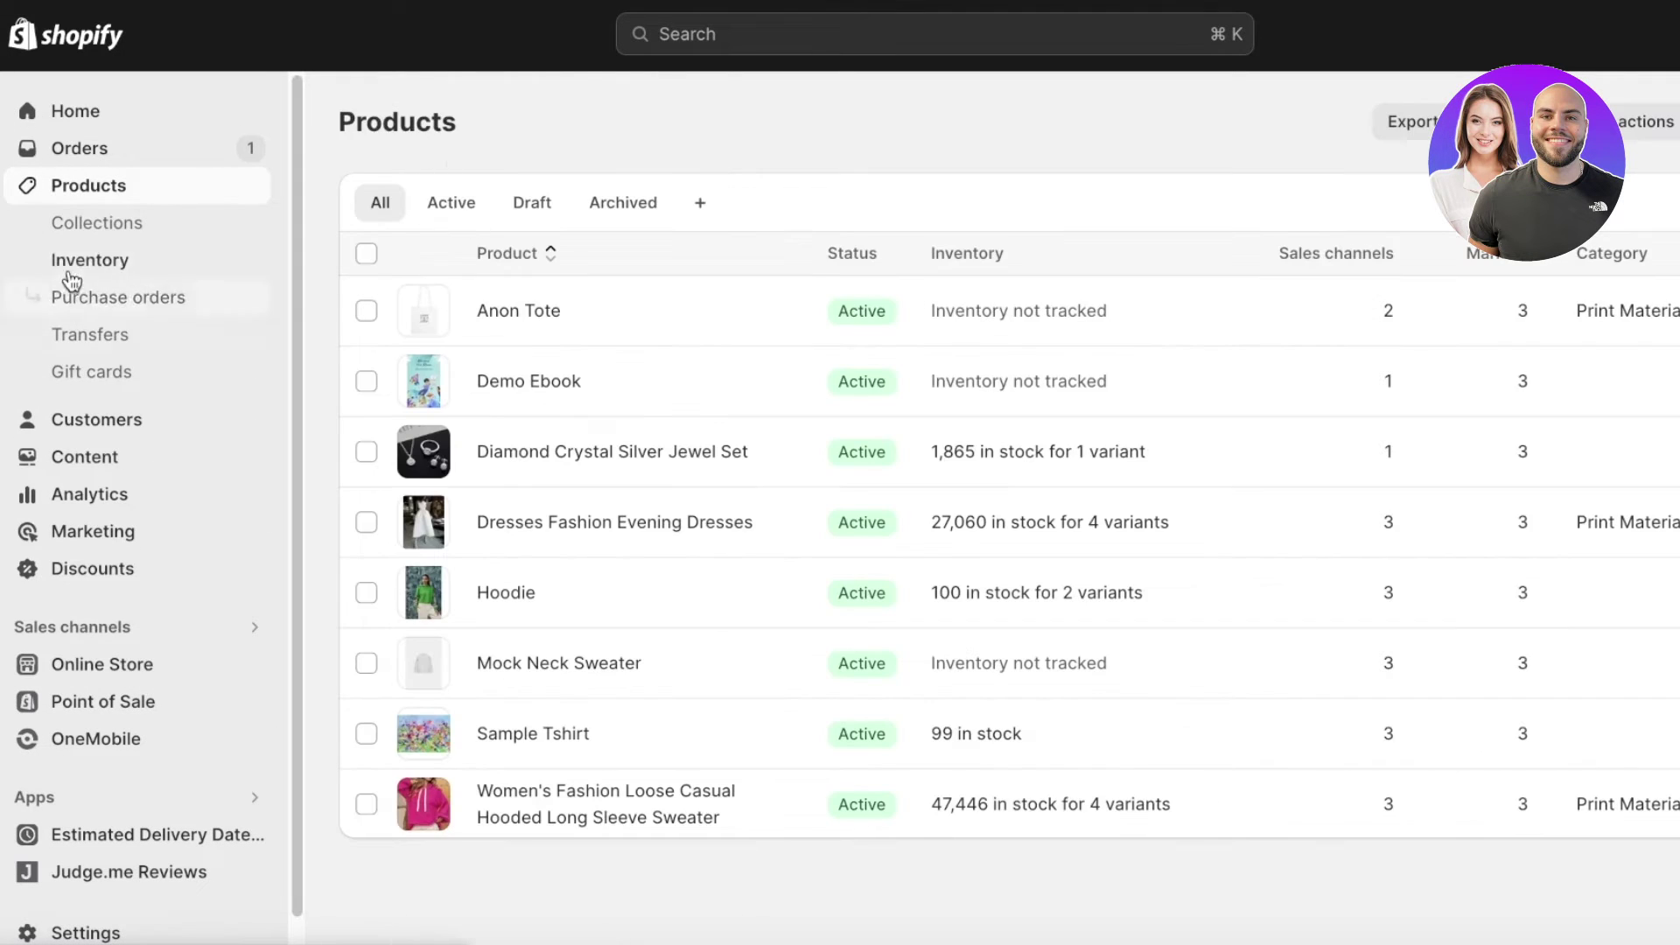
left_click(612, 383)
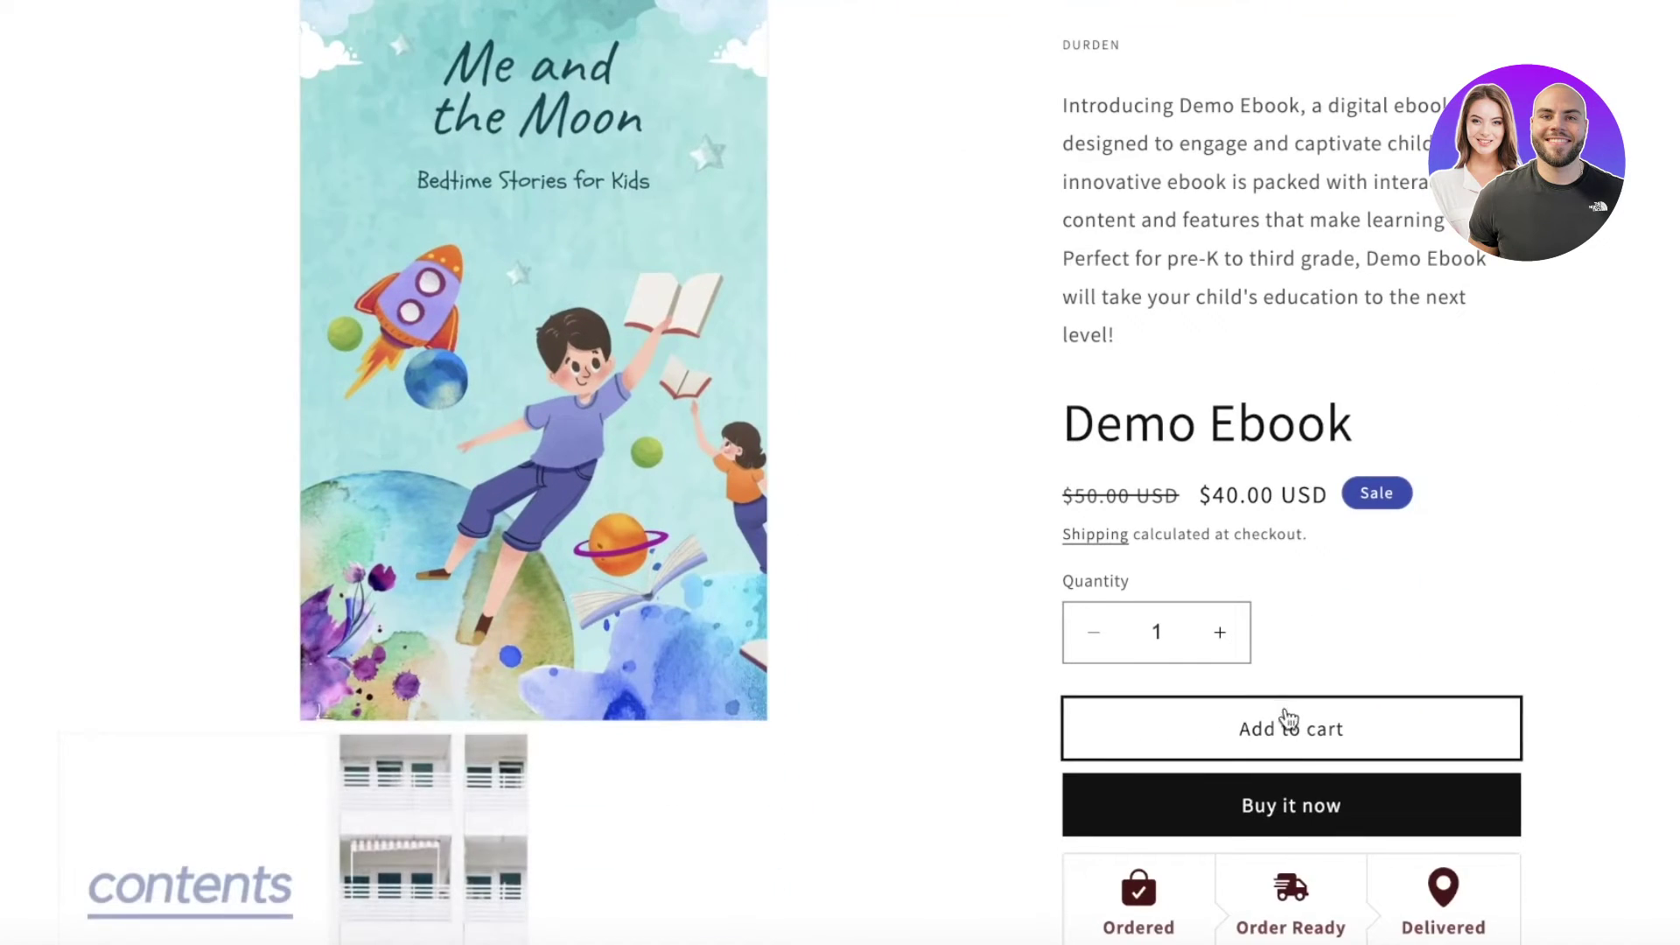
left_click(1316, 804)
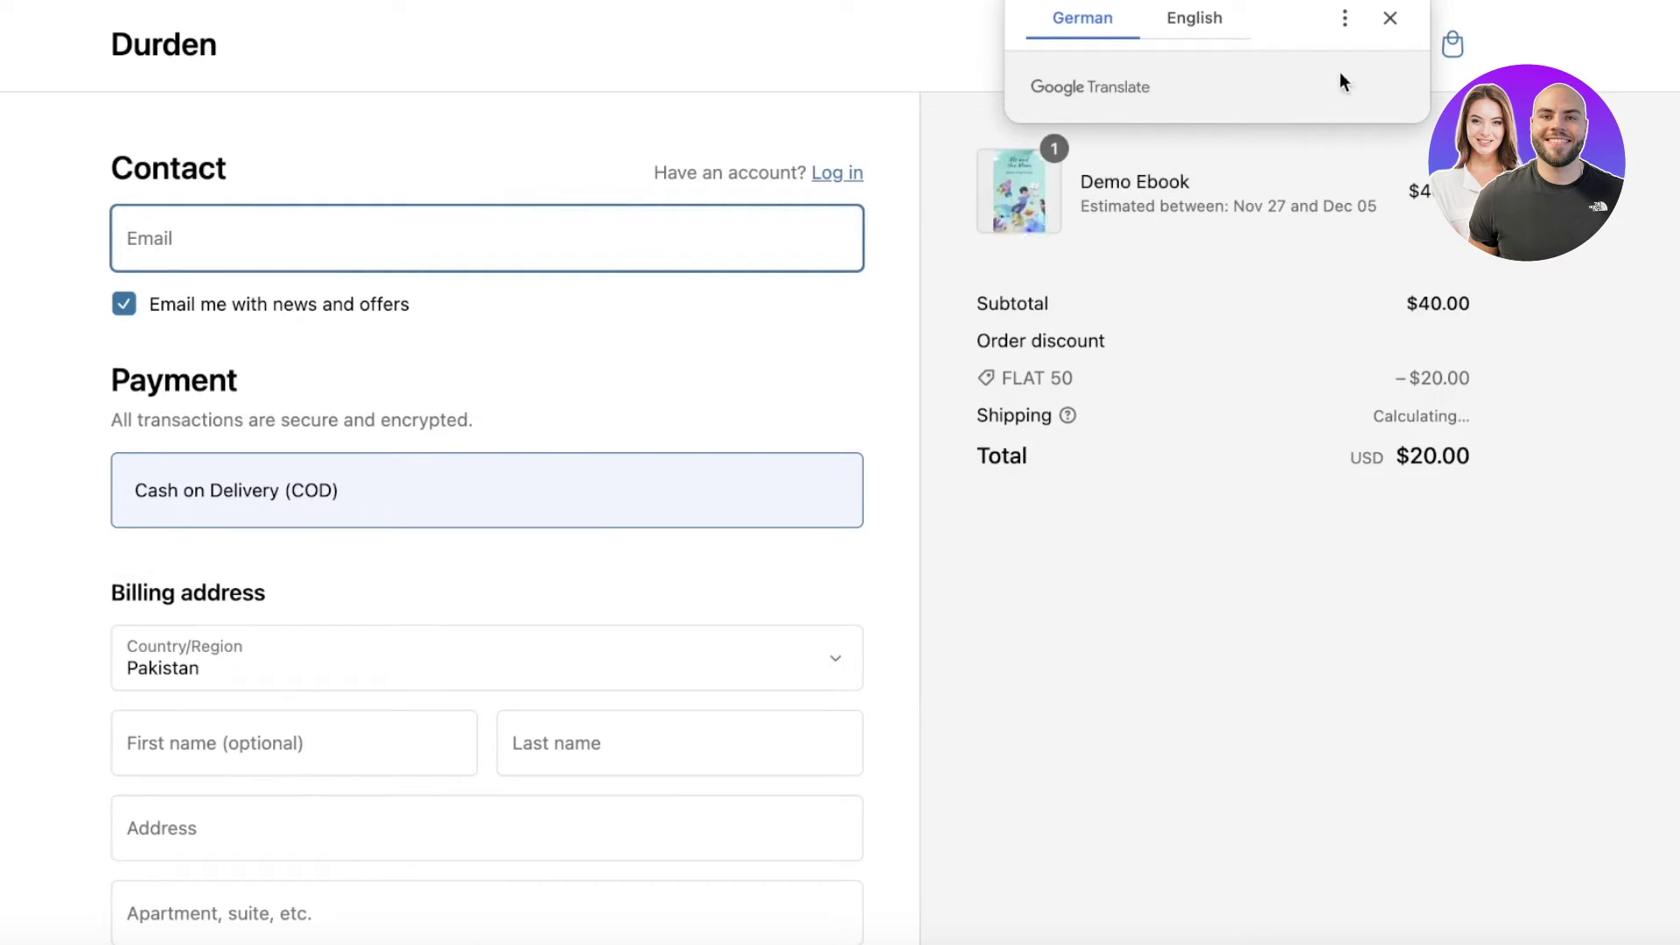
left_click(1386, 21)
Fill checkout from a saved address, complete the missing fields, and place the test order.
left_click(384, 258)
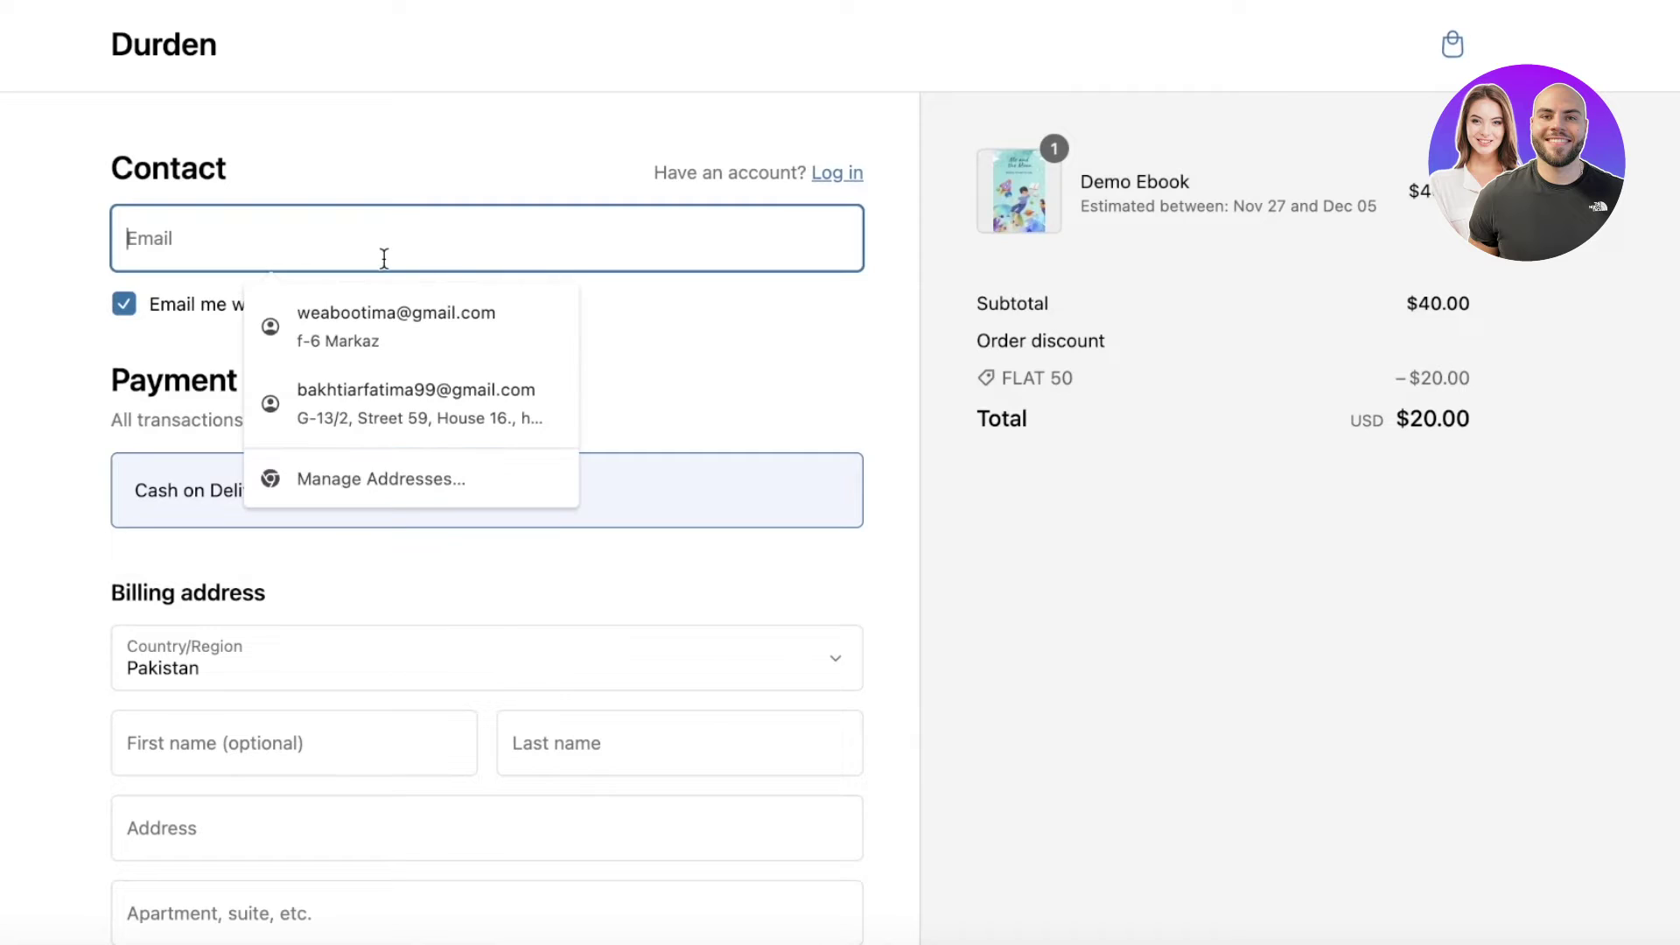
left_click(380, 297)
scroll(368, 487, "down", 5)
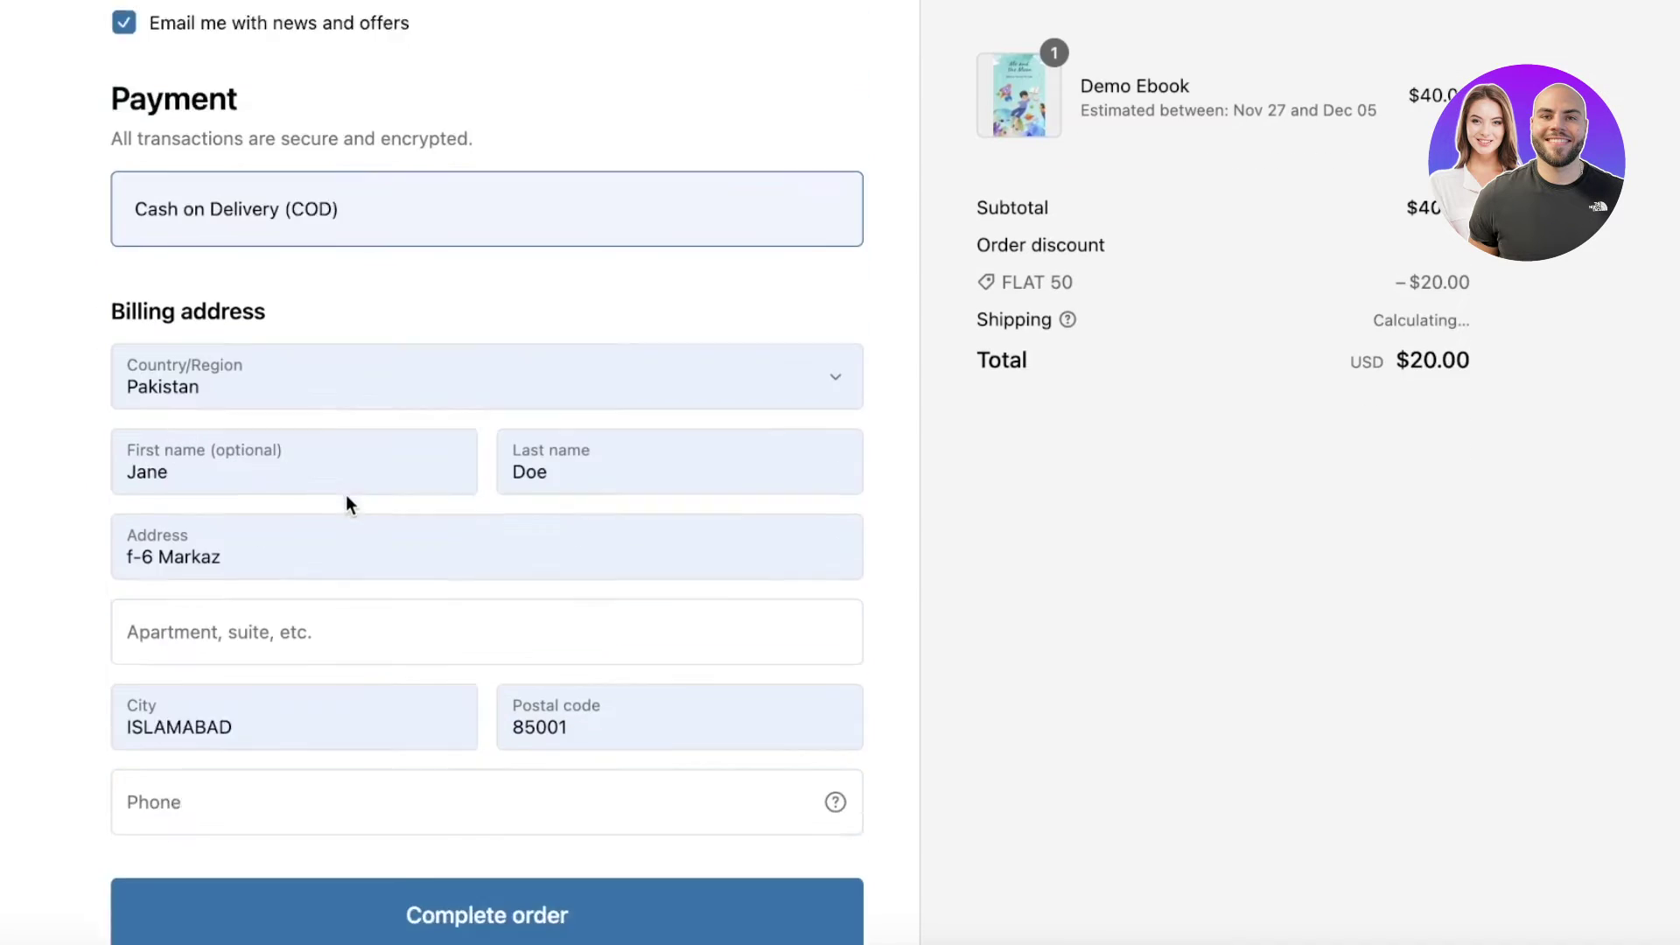
left_click(411, 778)
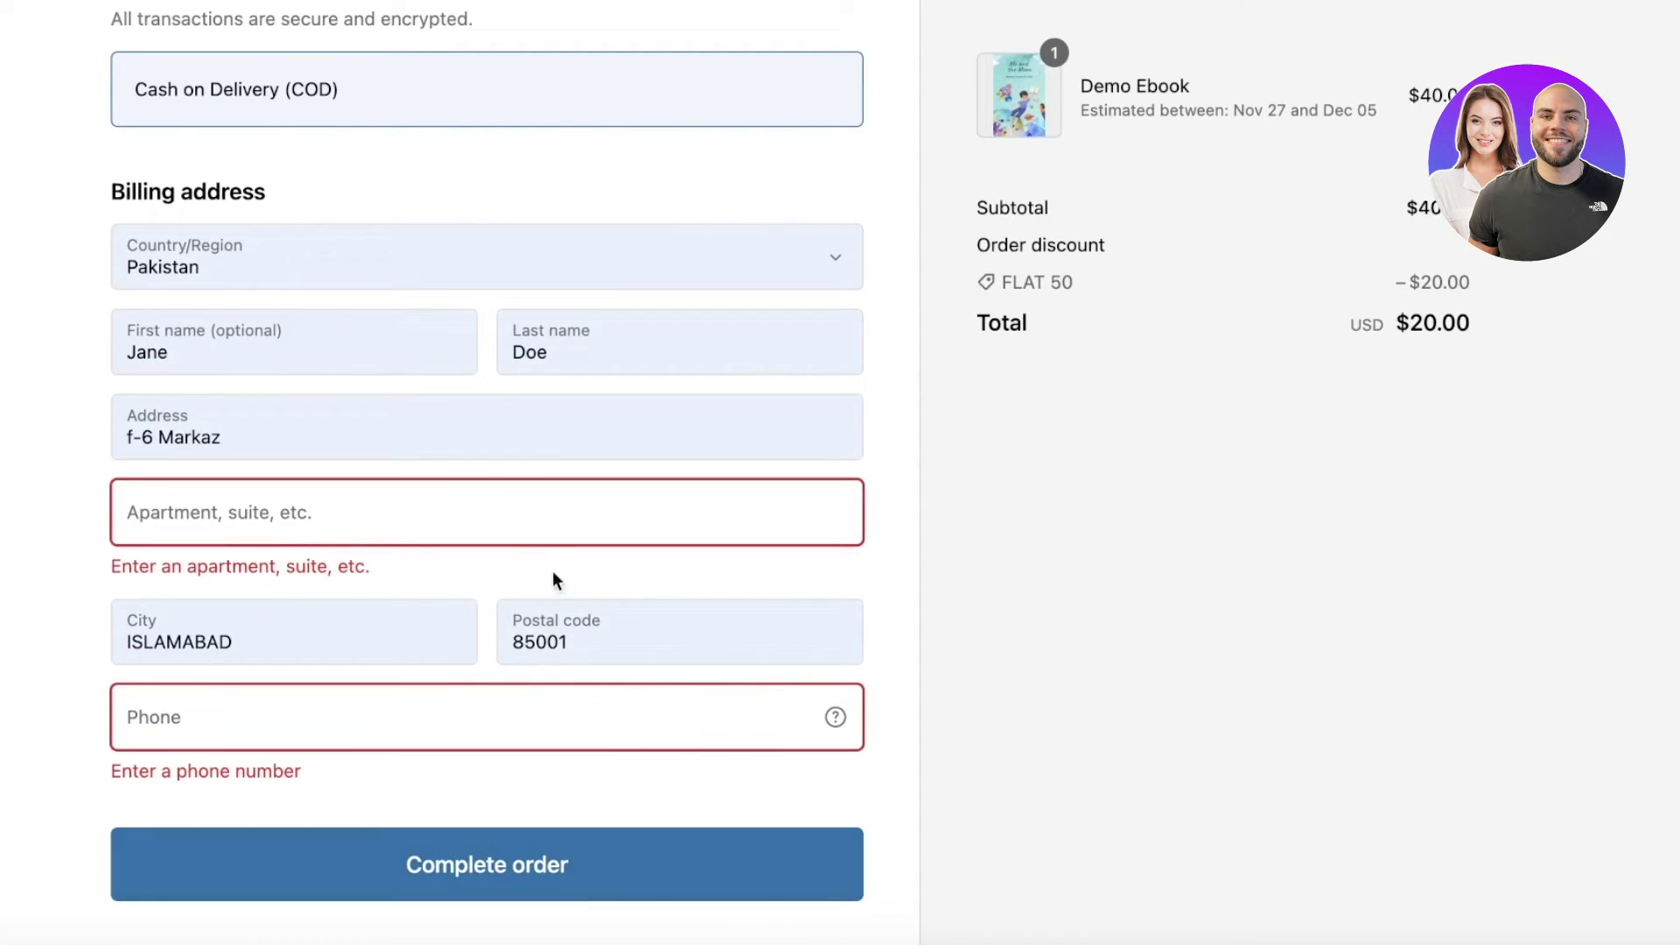
type("s")
key("Tab")
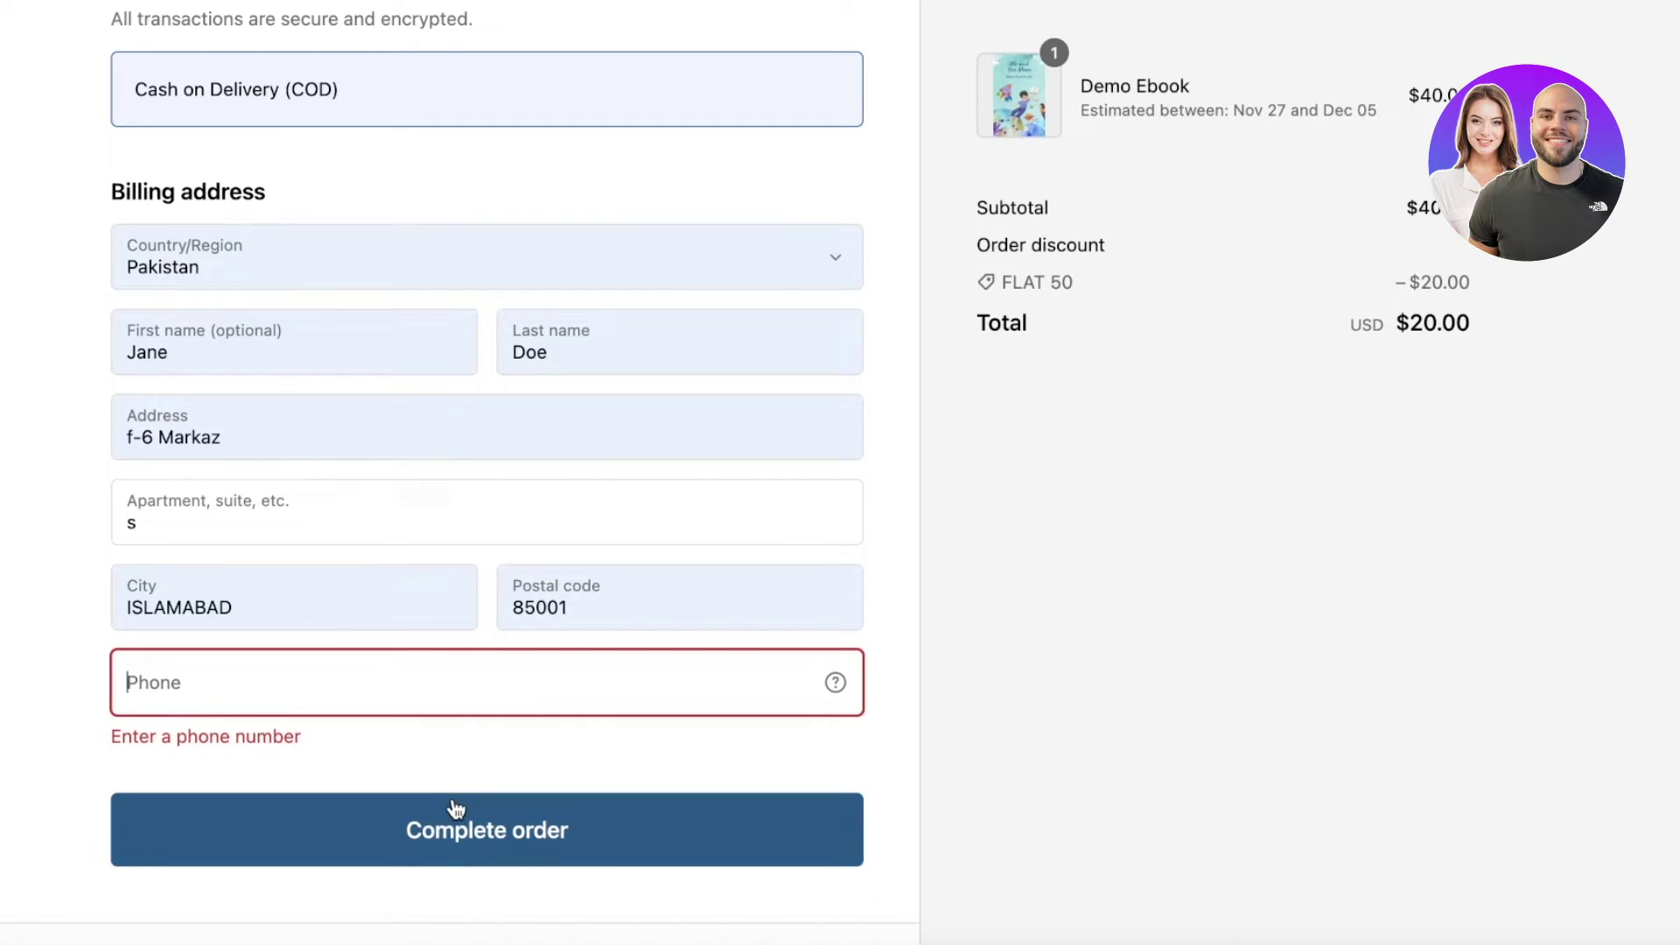
type("a")
left_click(405, 828)
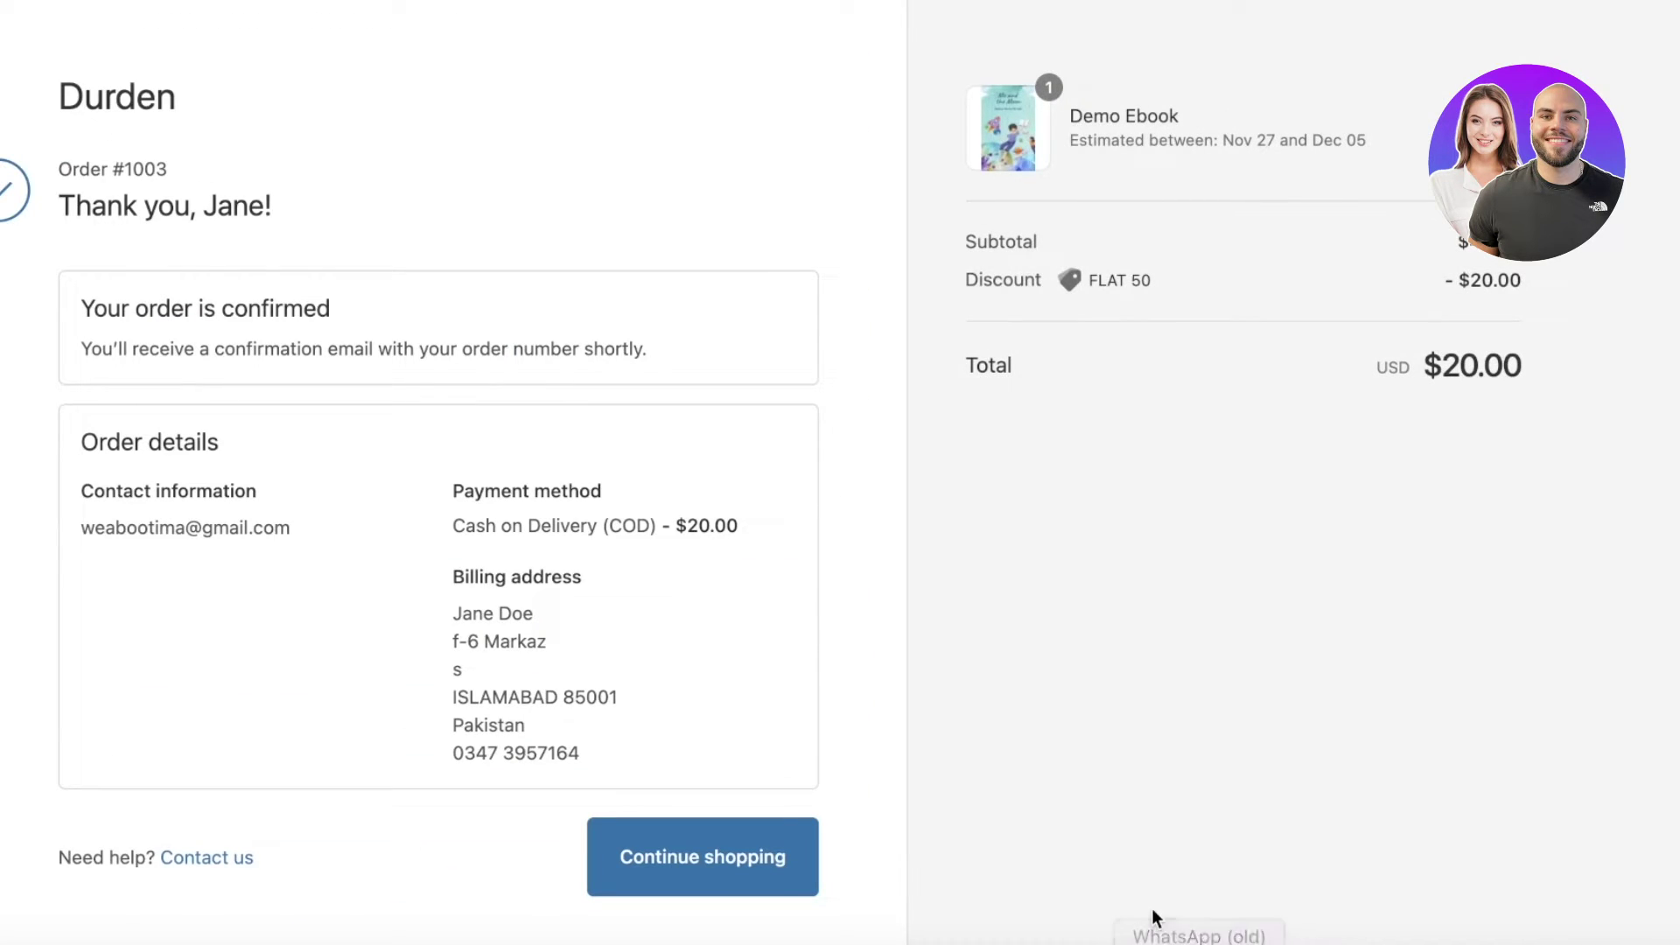
Review the $20.00 Cash on Delivery order confirmation and continue shopping.
scroll(1106, 181, "down", 2)
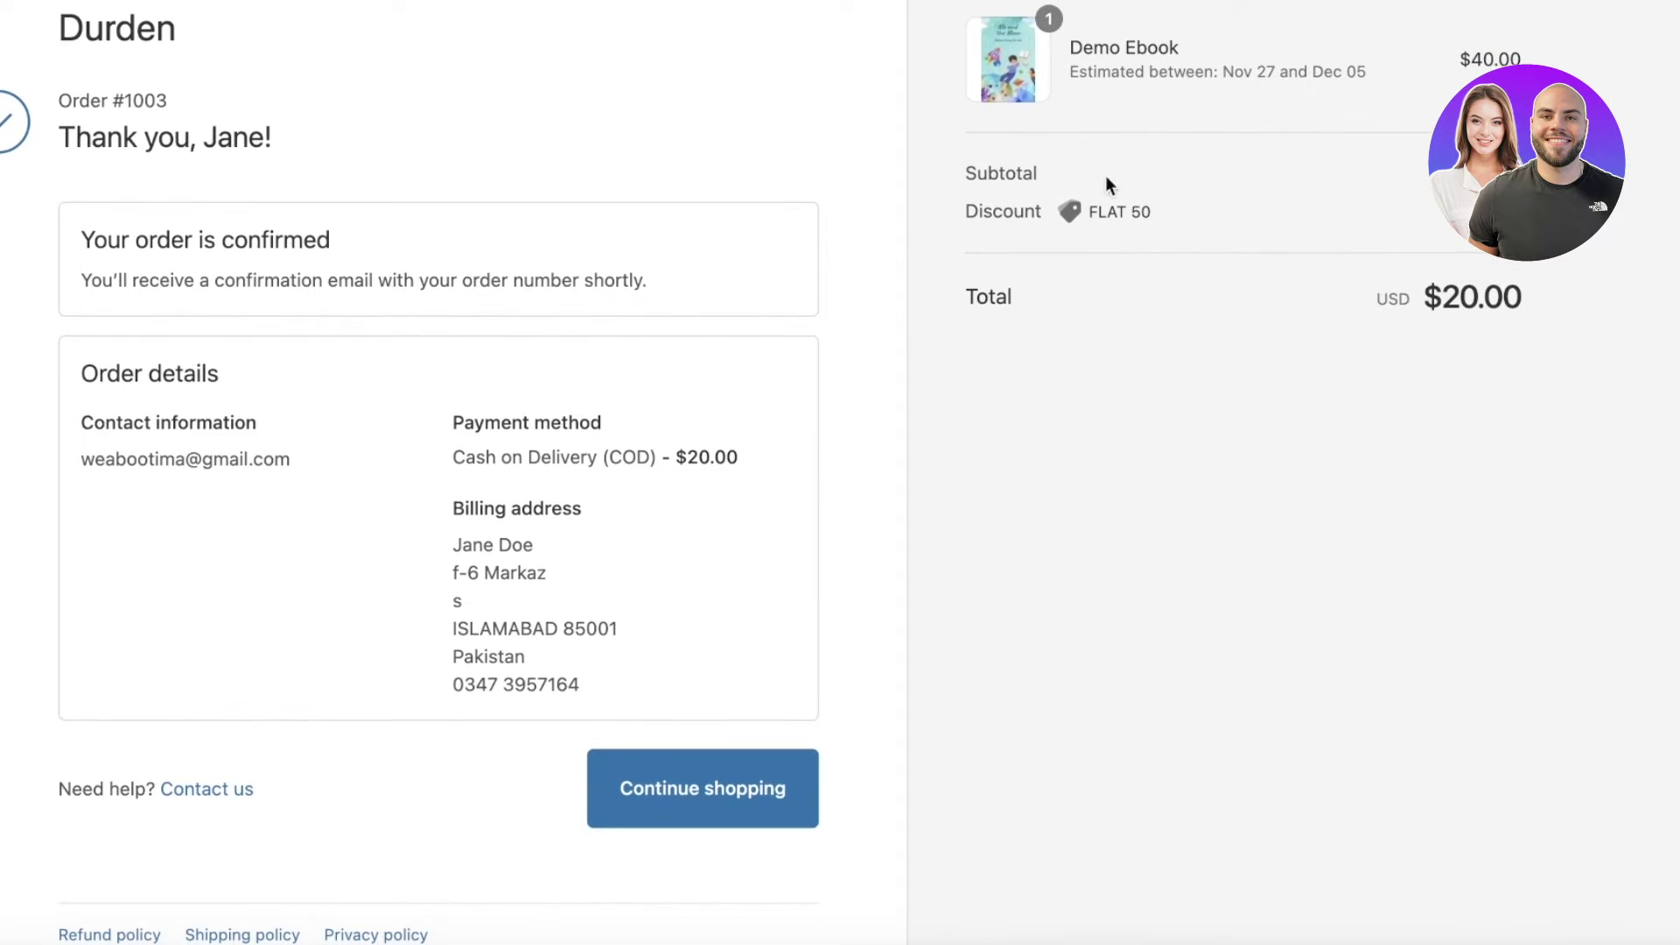
scroll(1140, 248, "up", 2)
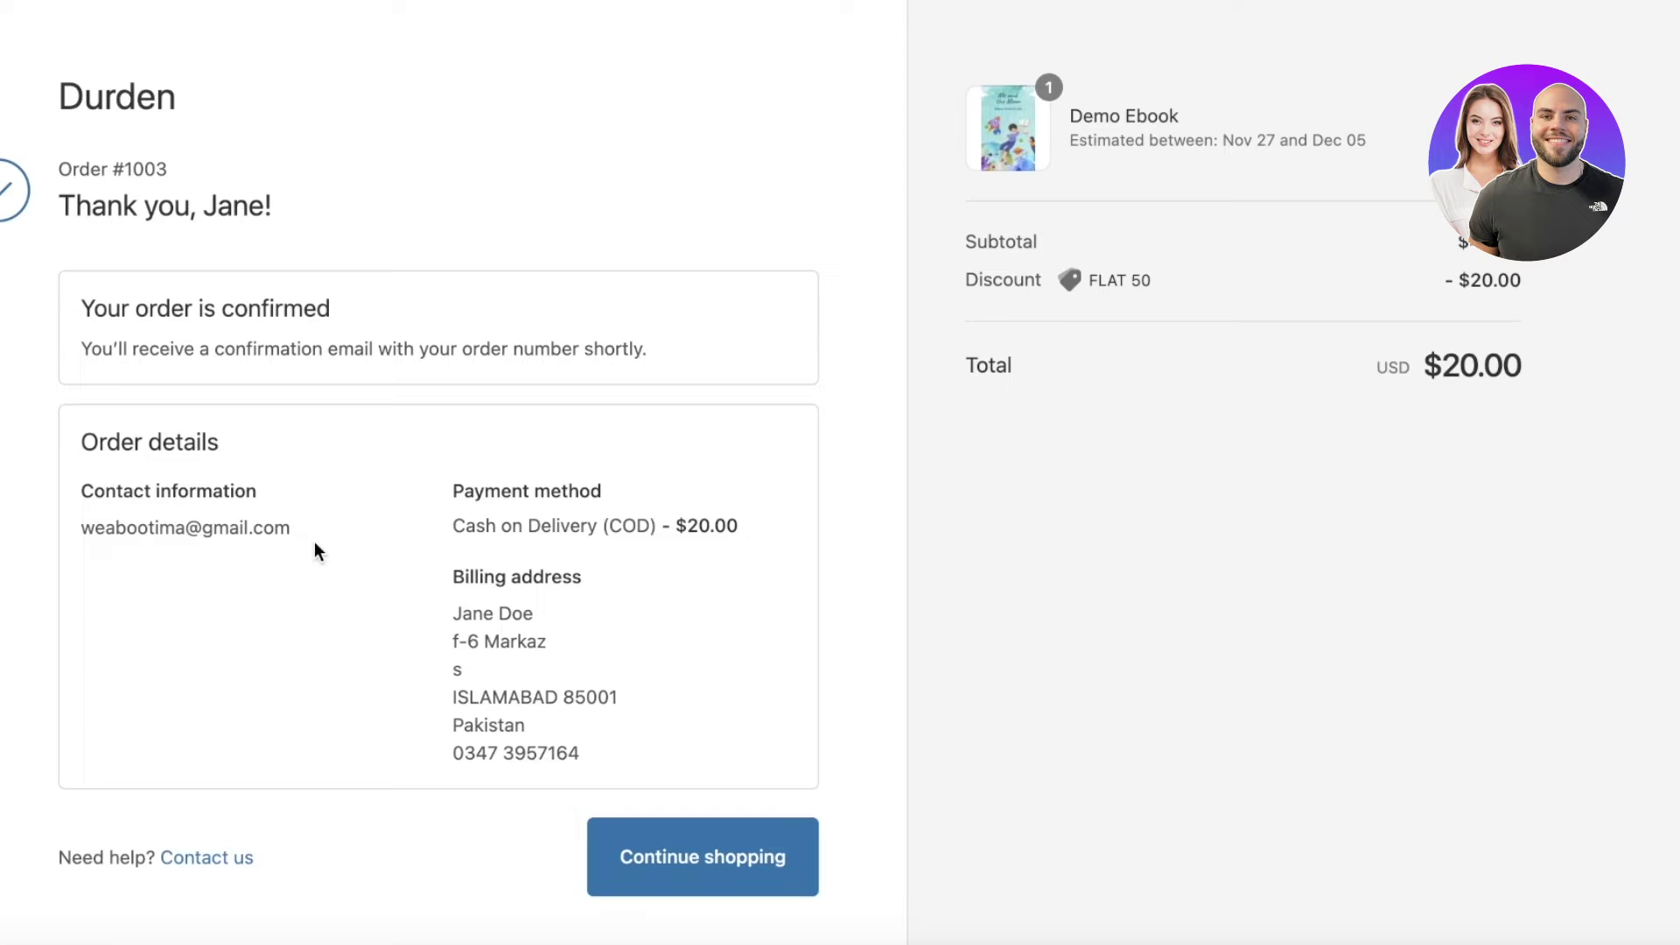
left_click(682, 856)
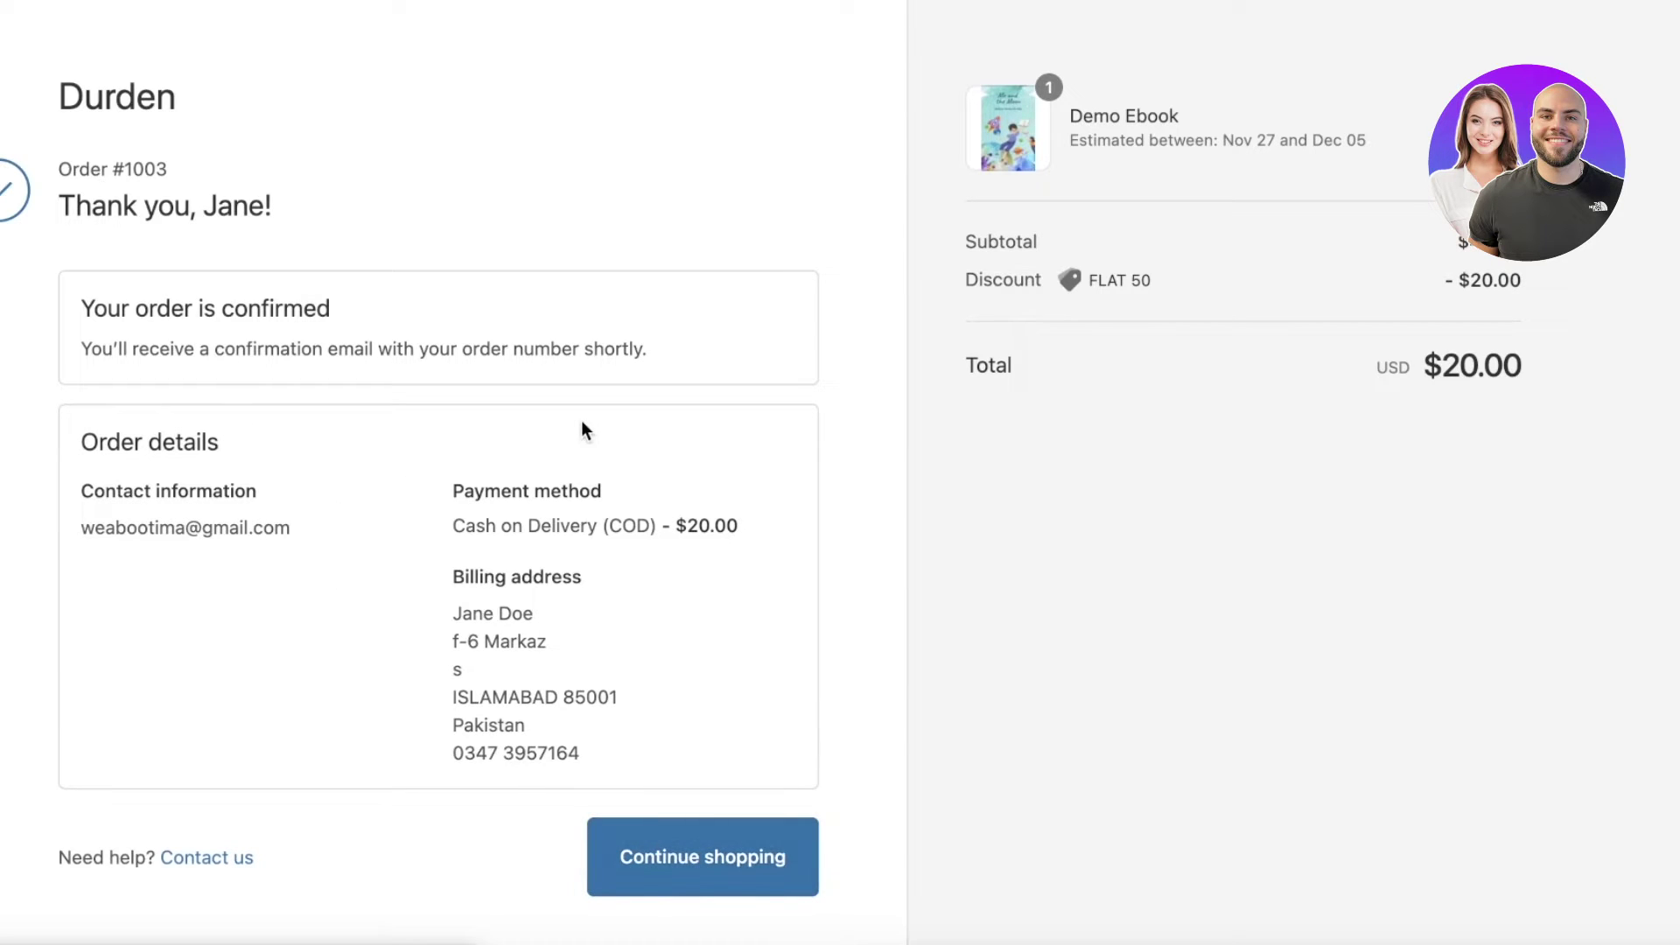
Look over the online store themes page and the OneMobile app page.
scroll(961, 109, "down", 8)
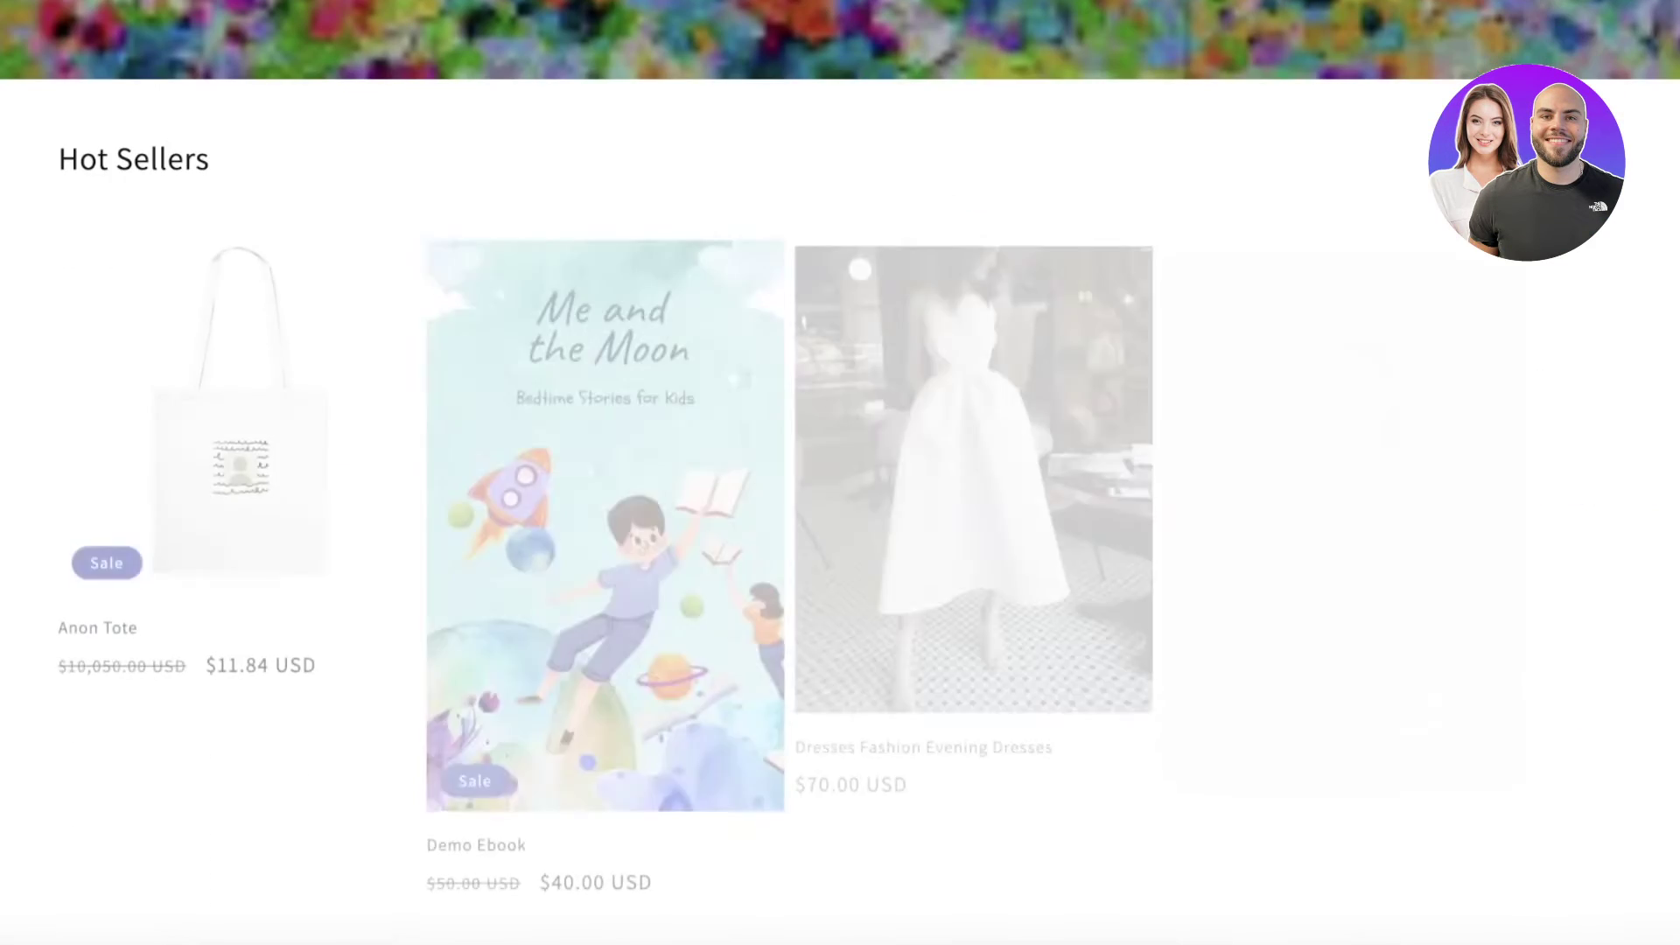
scroll(1022, 108, "up", 2)
scroll(1021, 108, "up", 5)
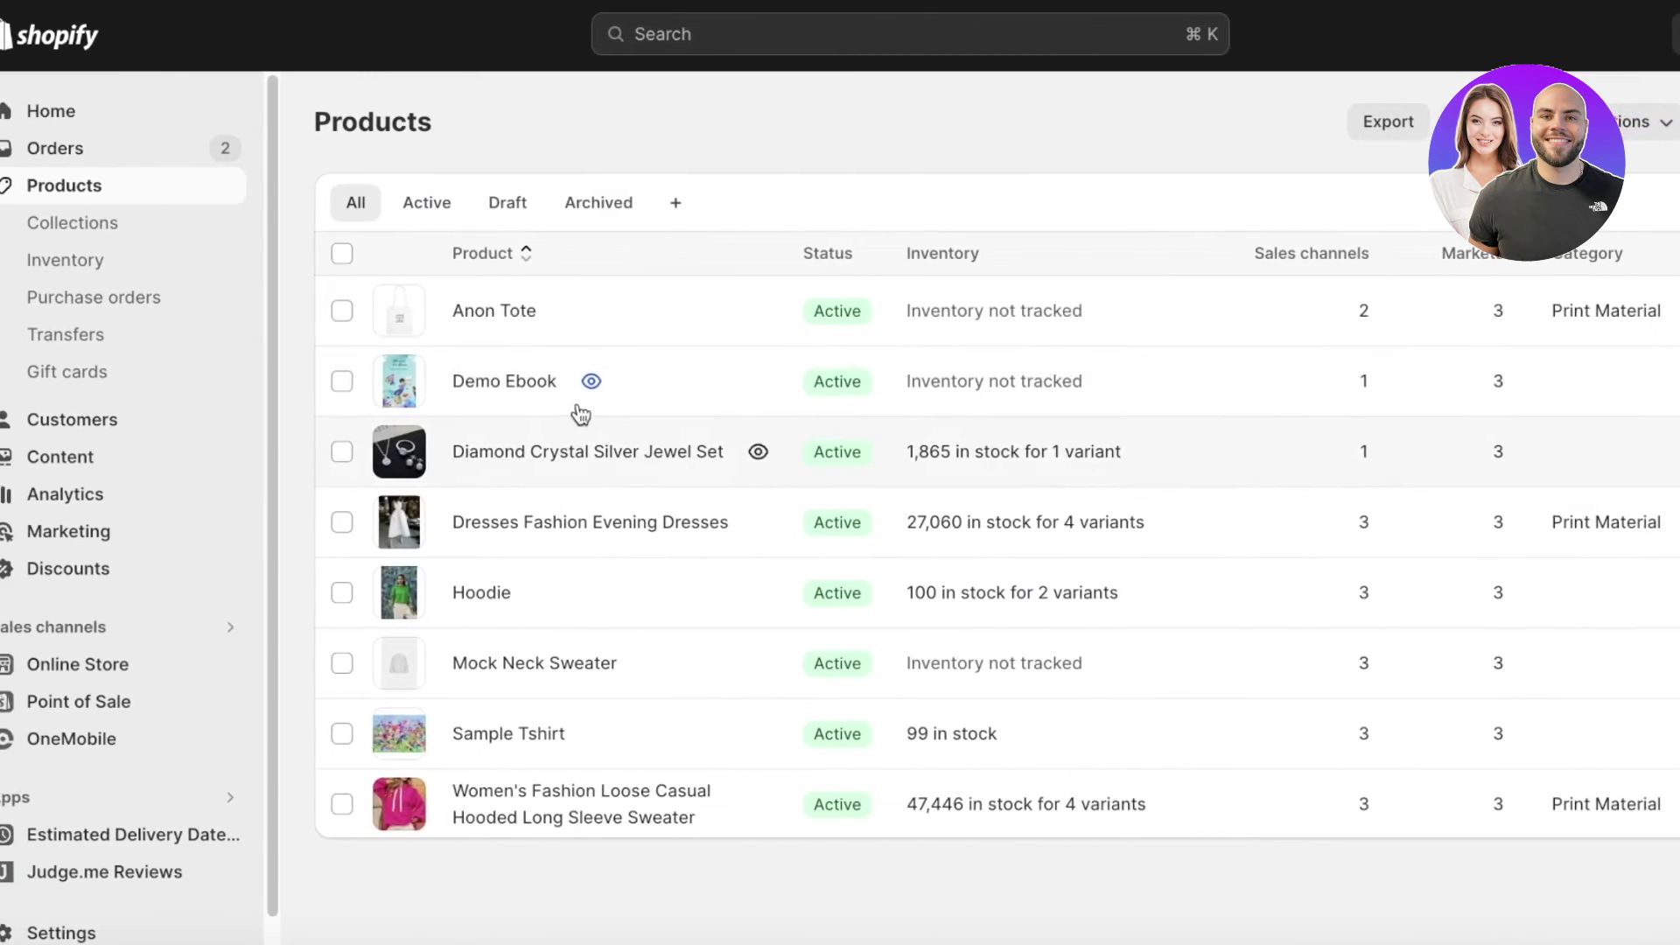
left_click(134, 667)
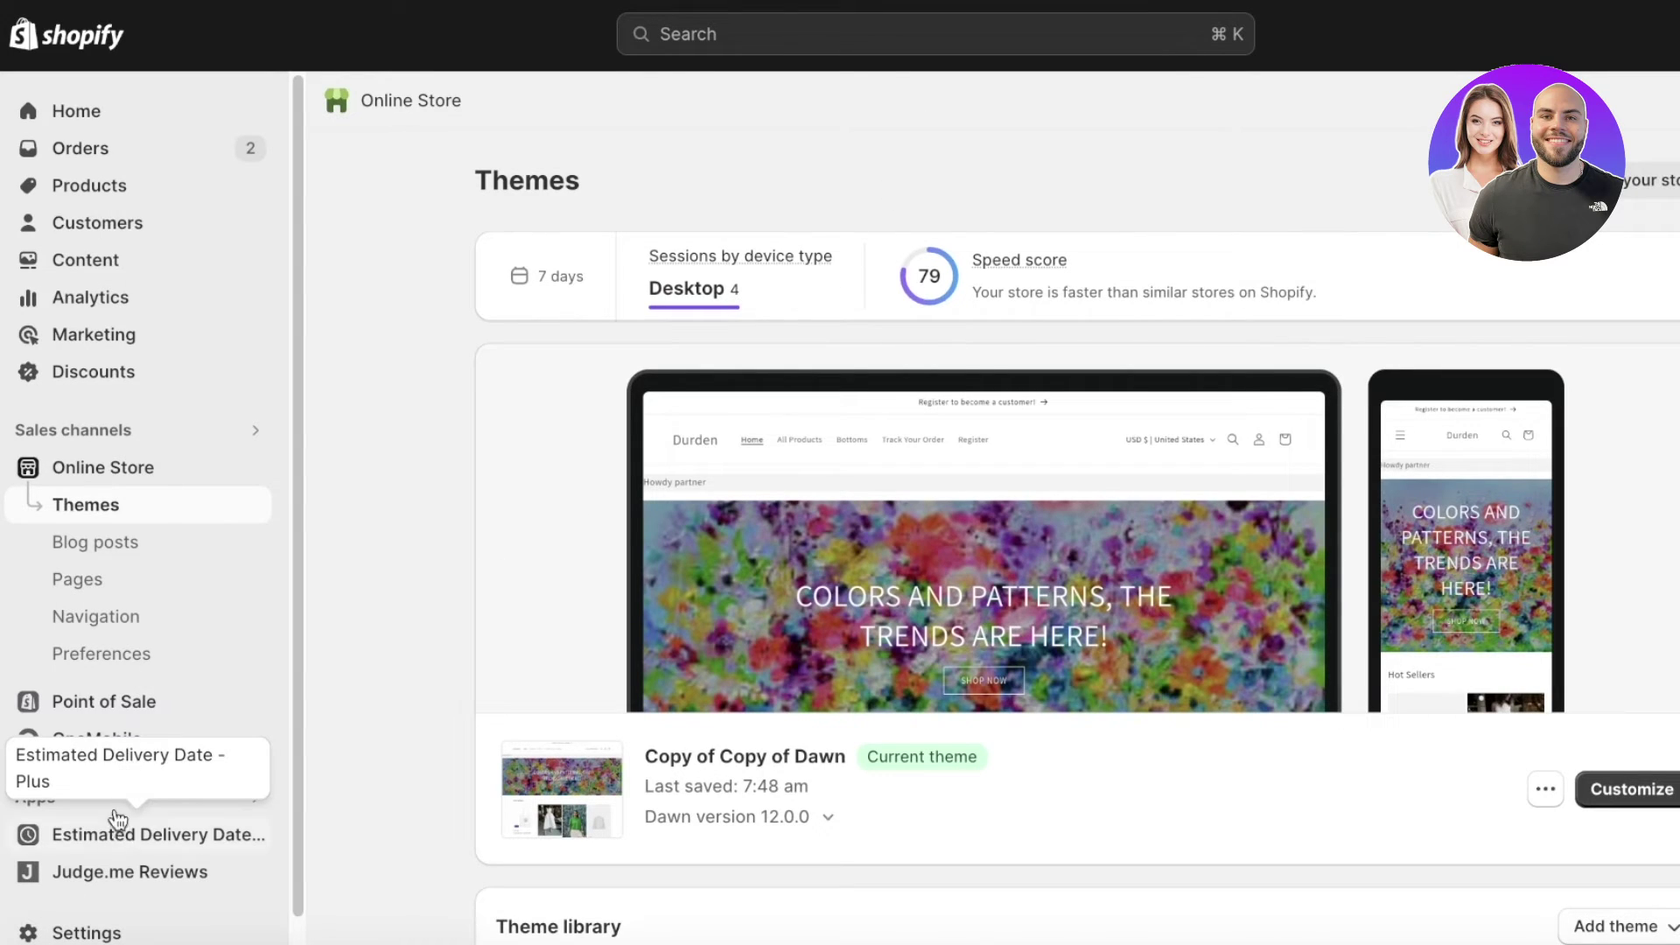
left_click(83, 739)
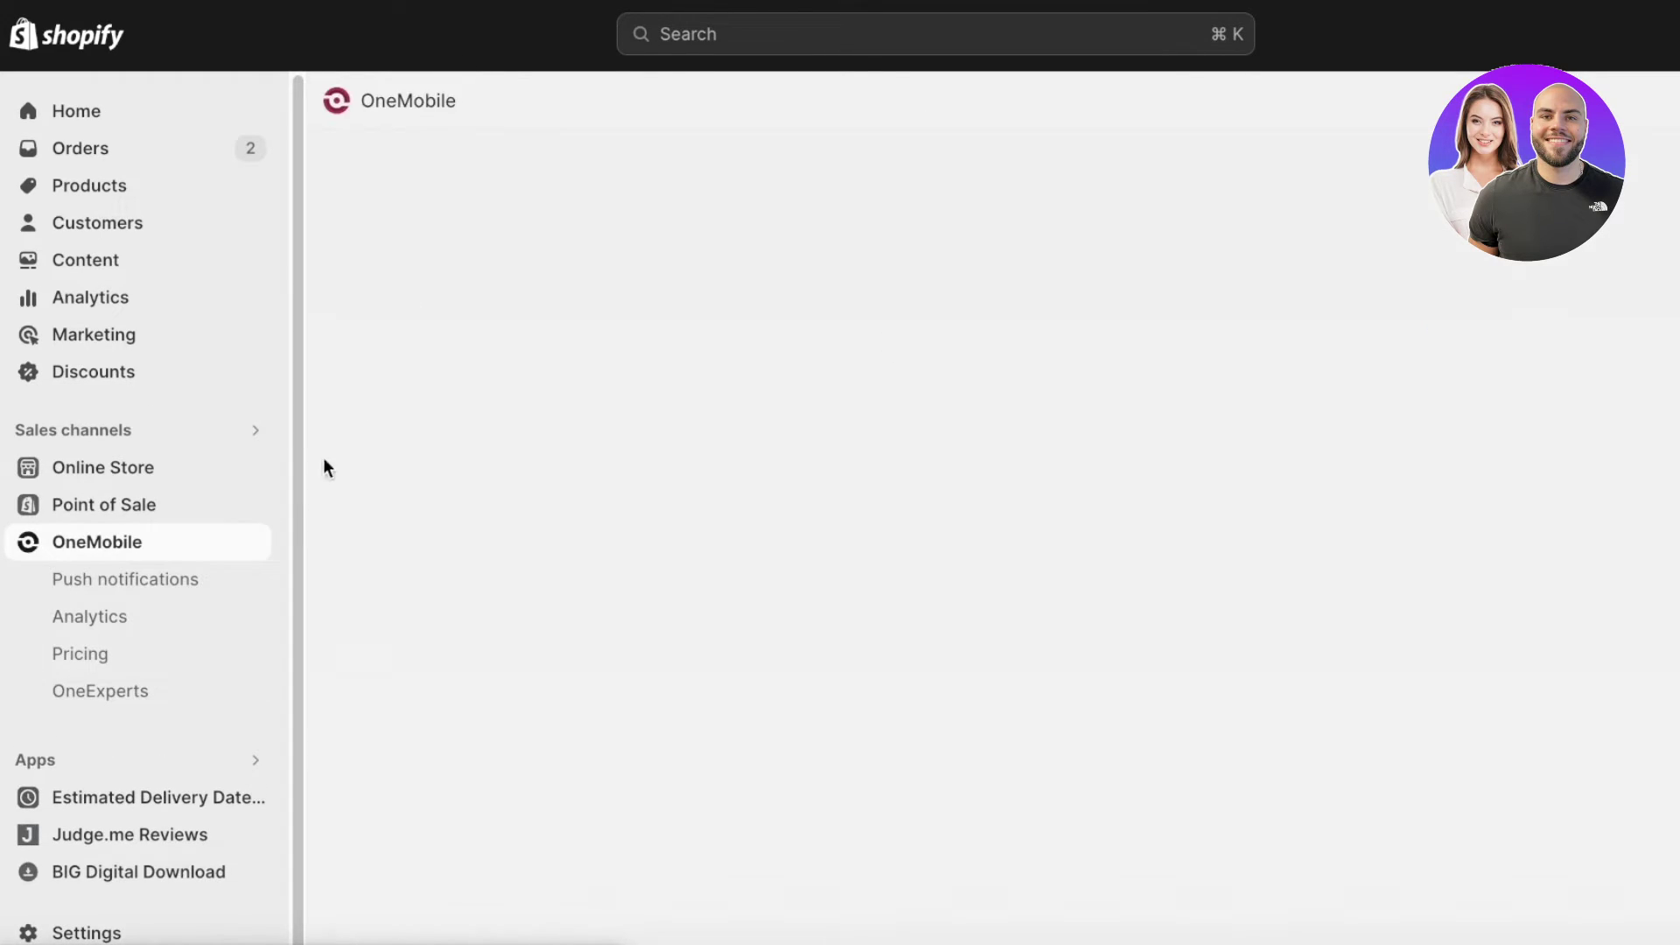
Deactivate Cash on Delivery in the store's payment settings.
left_click(54, 934)
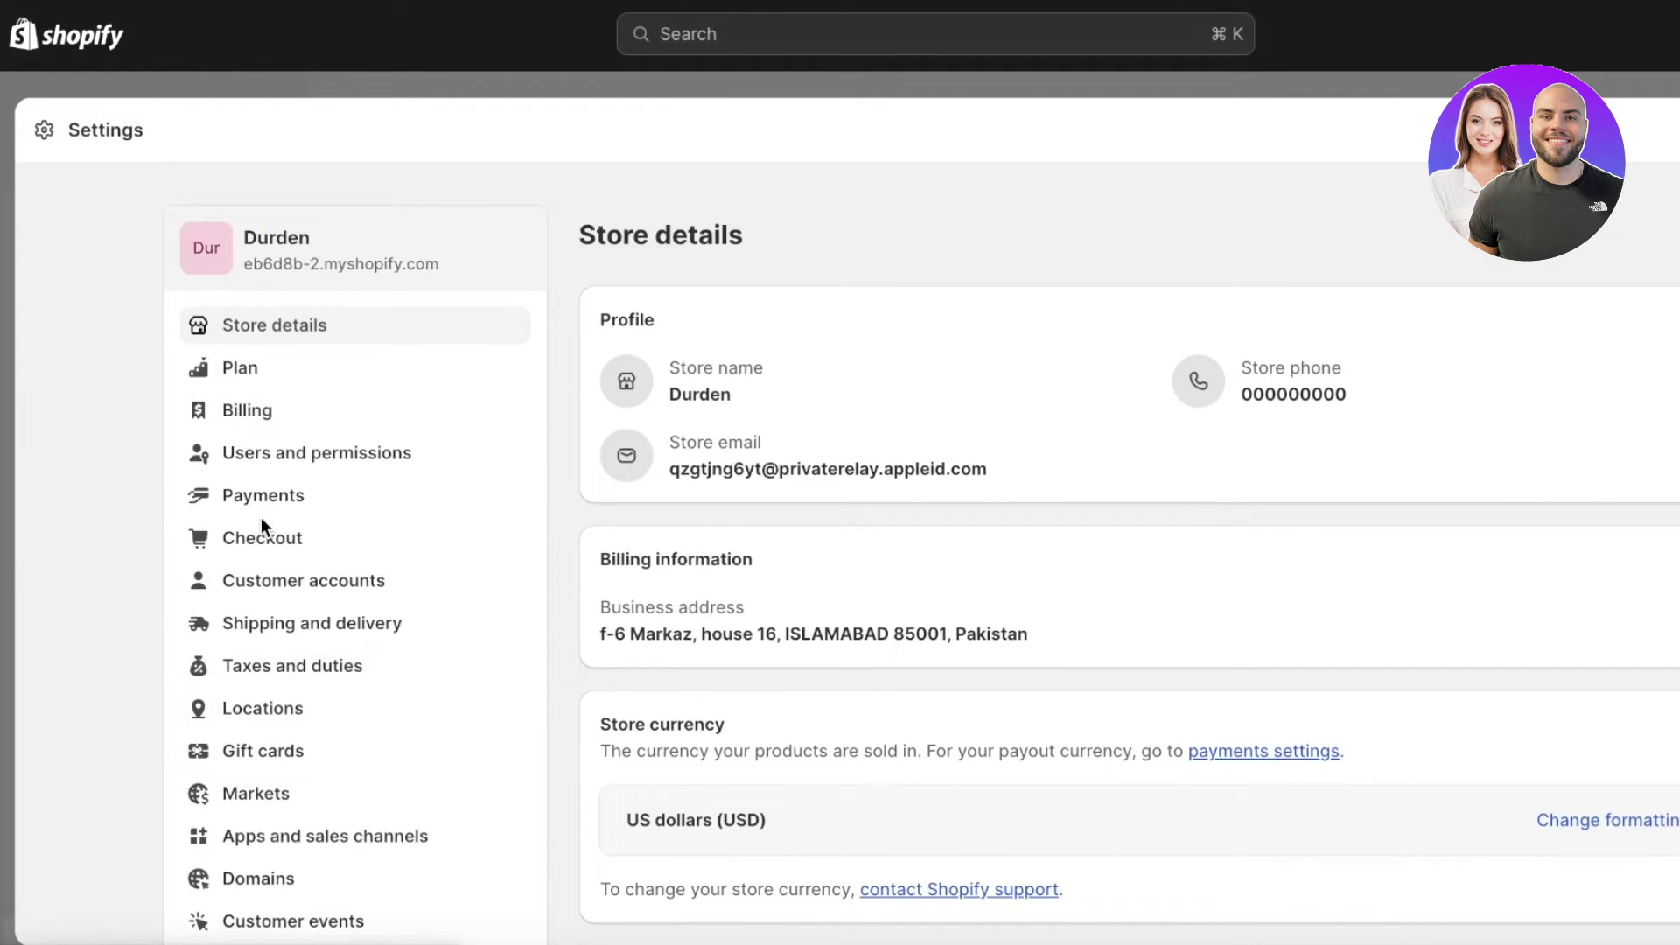
left_click(263, 498)
scroll(612, 560, "down", 3)
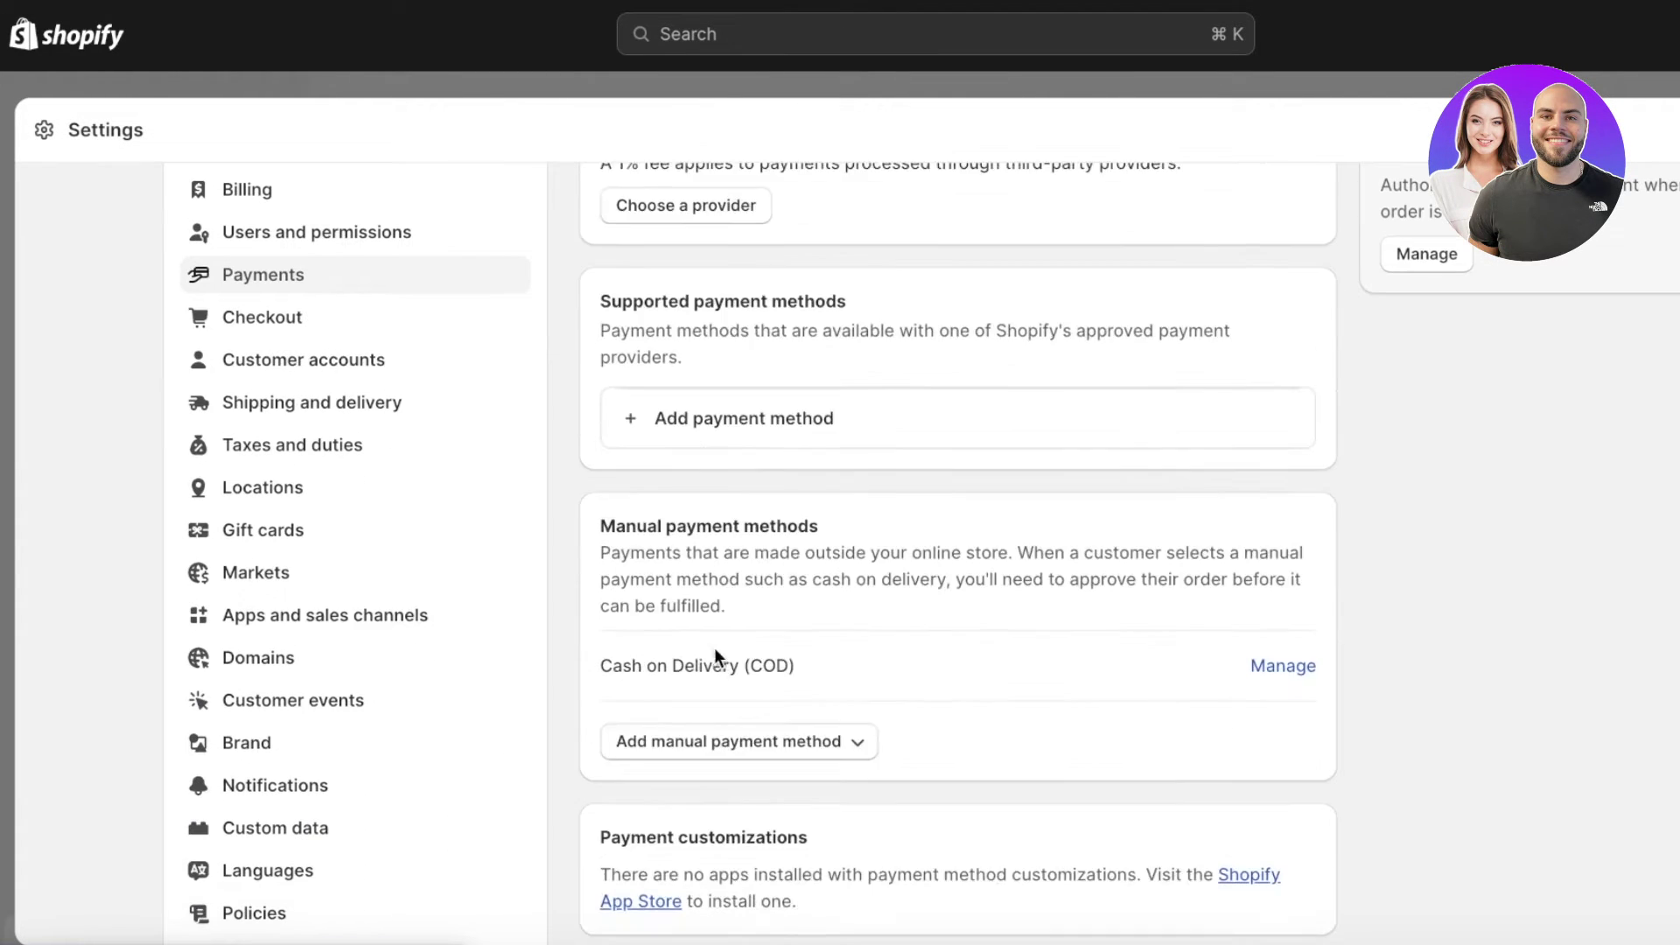
scroll(788, 700, "down", 1)
left_click(1268, 596)
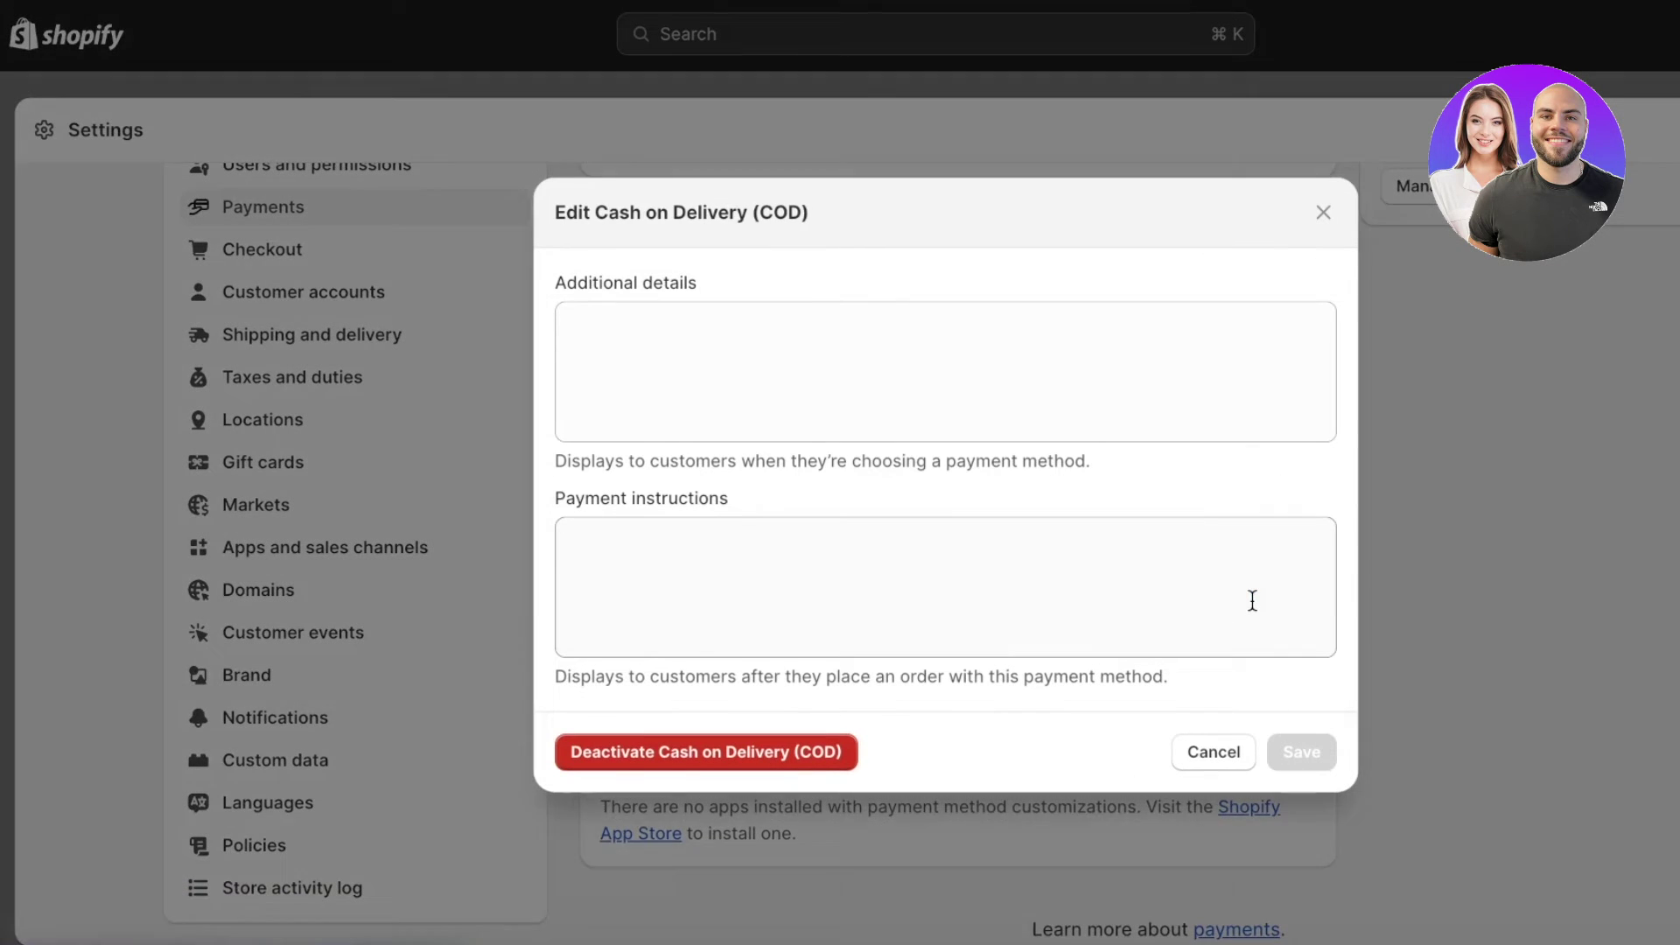
left_click(667, 763)
key("Return")
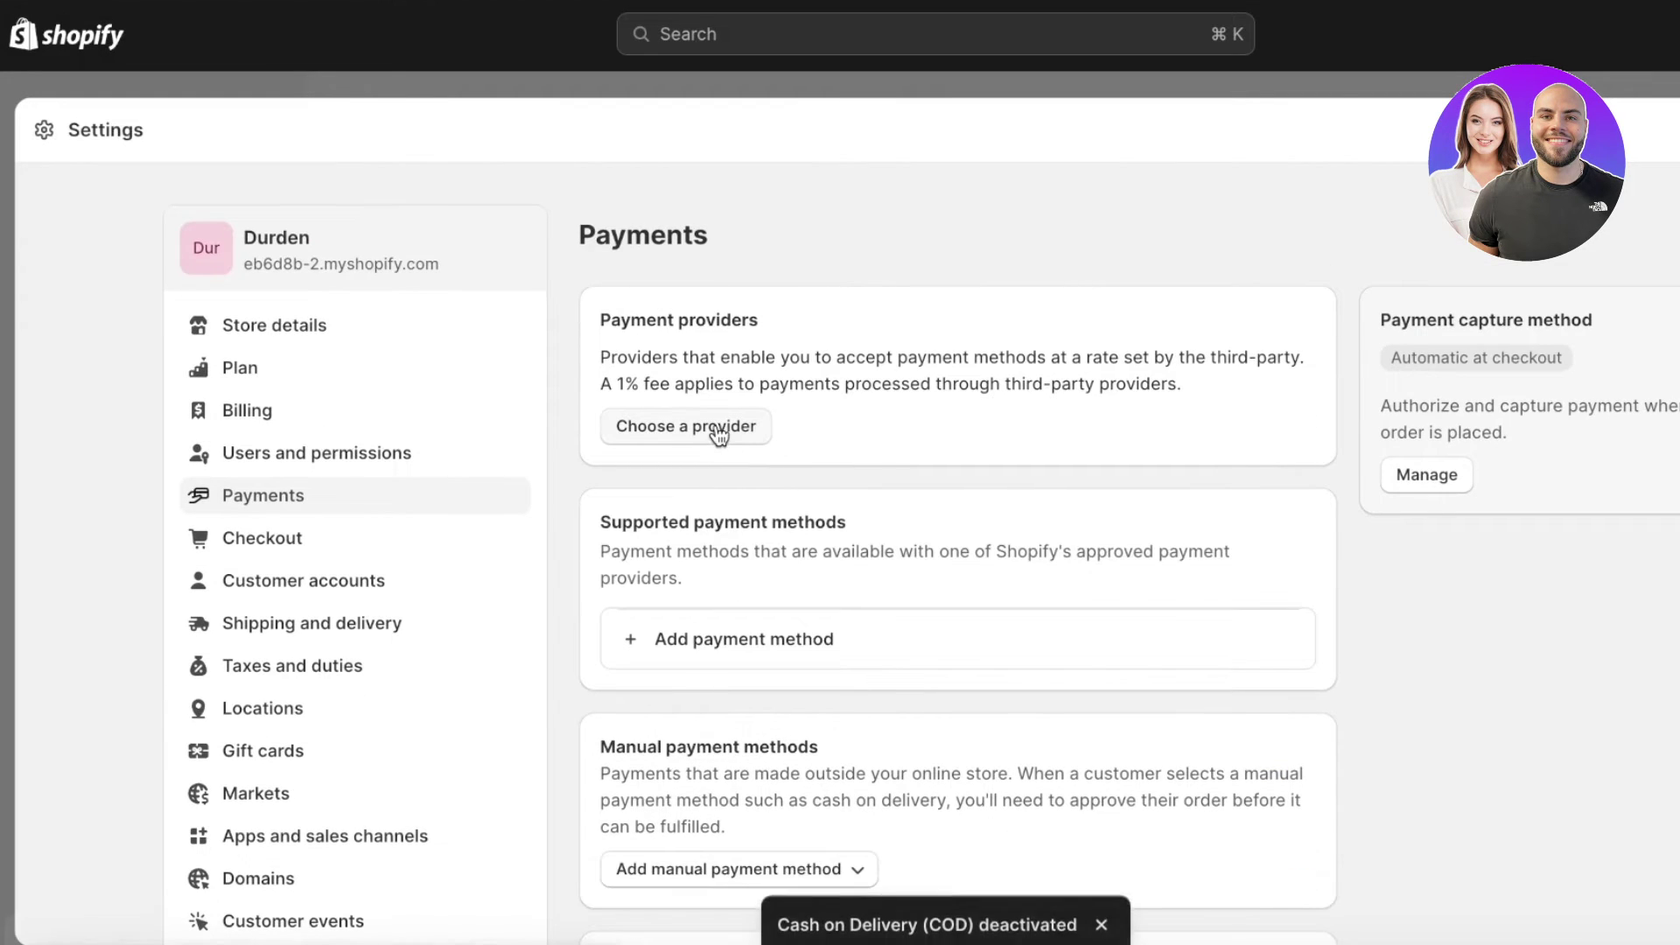
Reactivate the (for testing) Bogus Gateway payment provider.
left_click(717, 431)
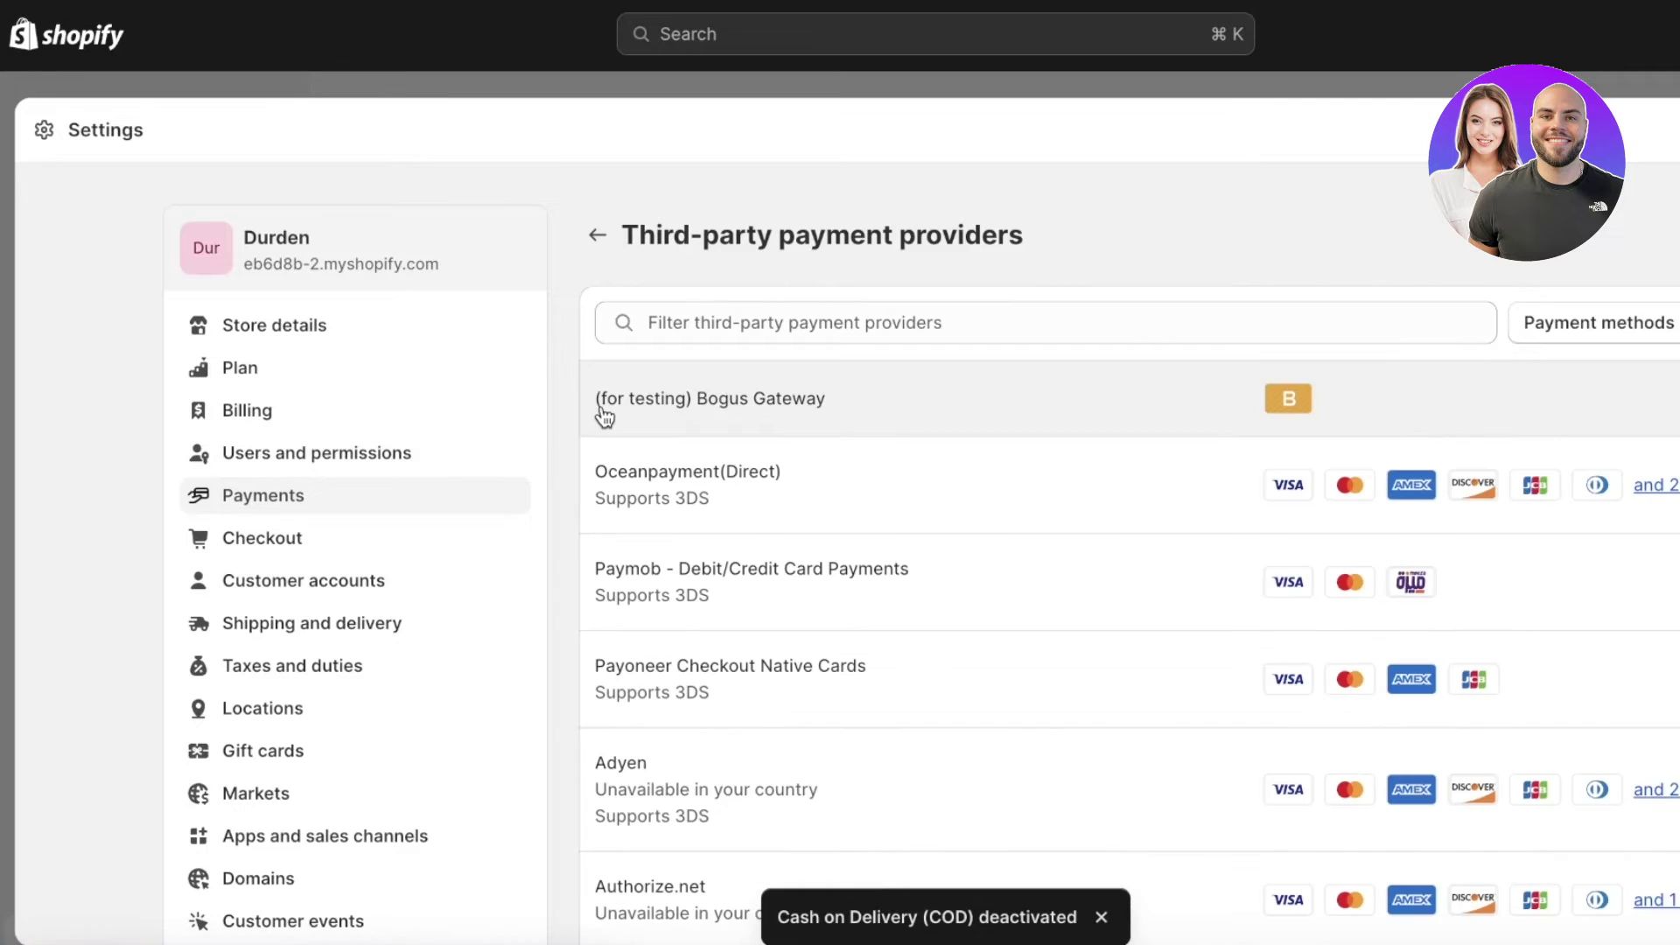
left_click(780, 385)
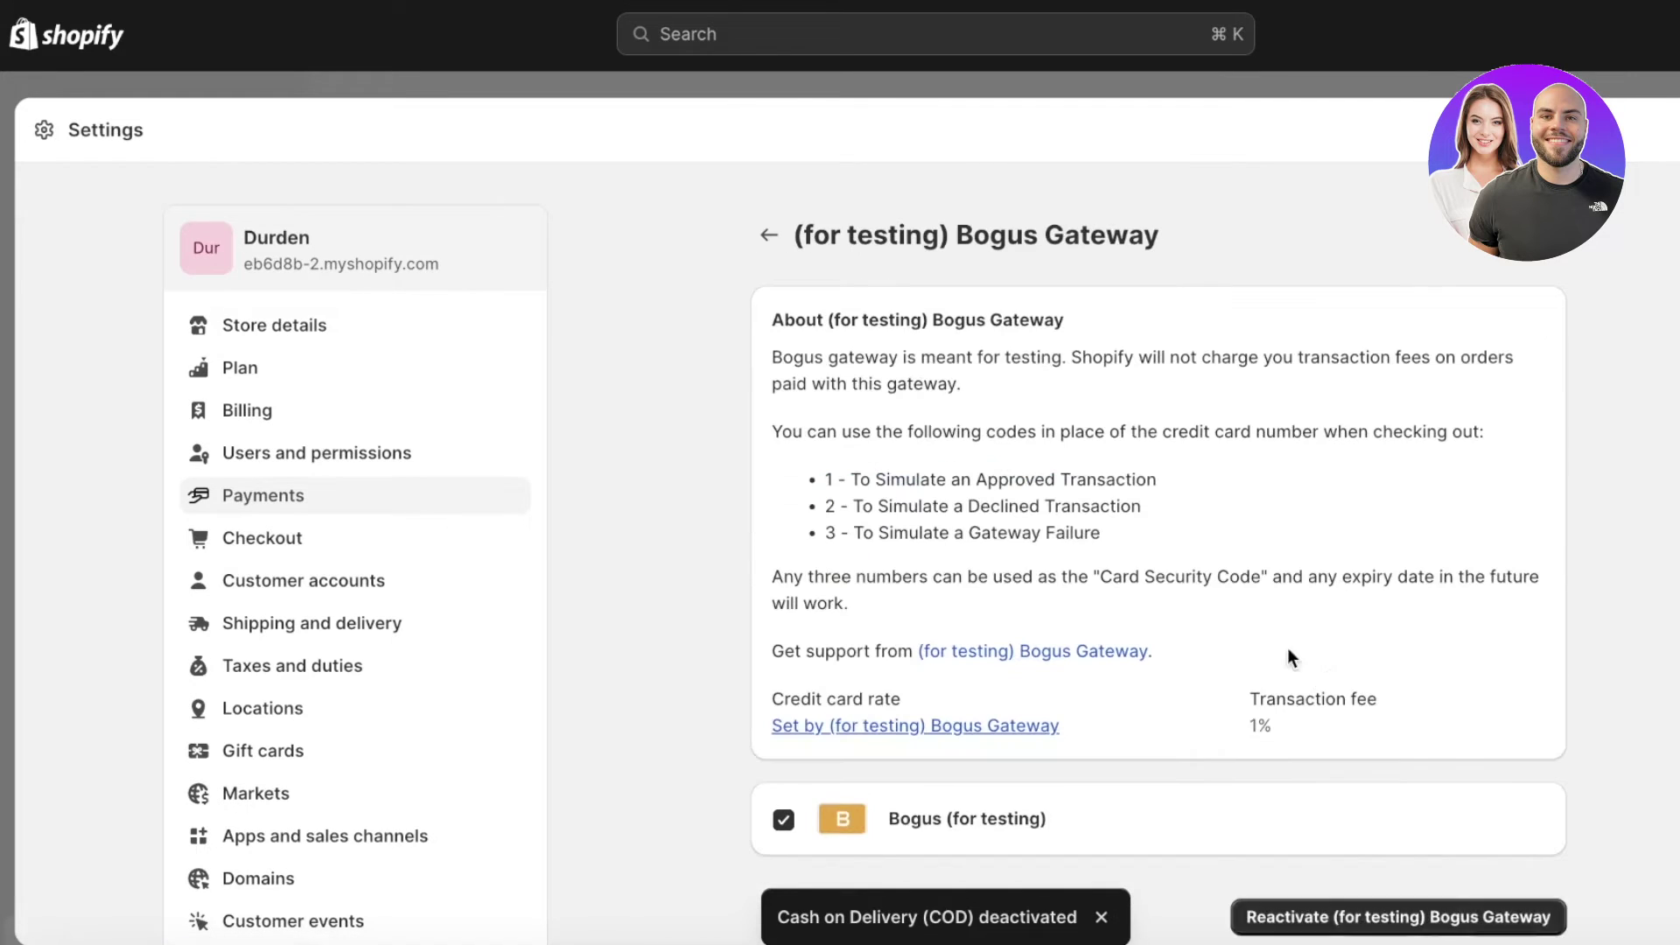
left_click(1331, 915)
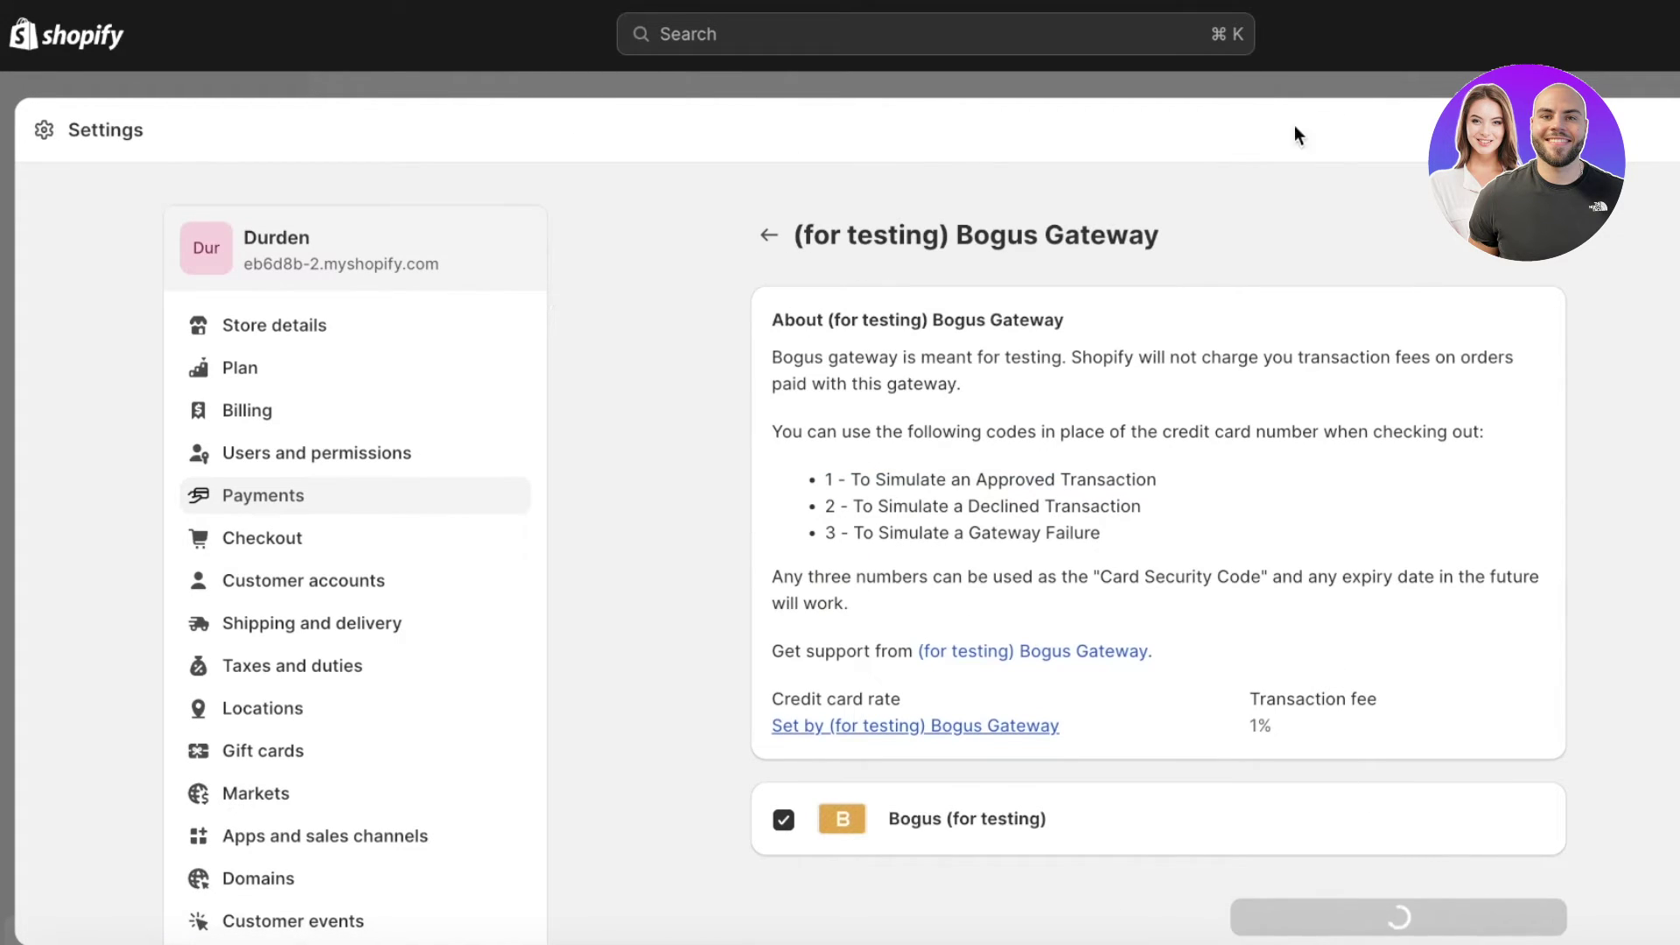
key("Escape")
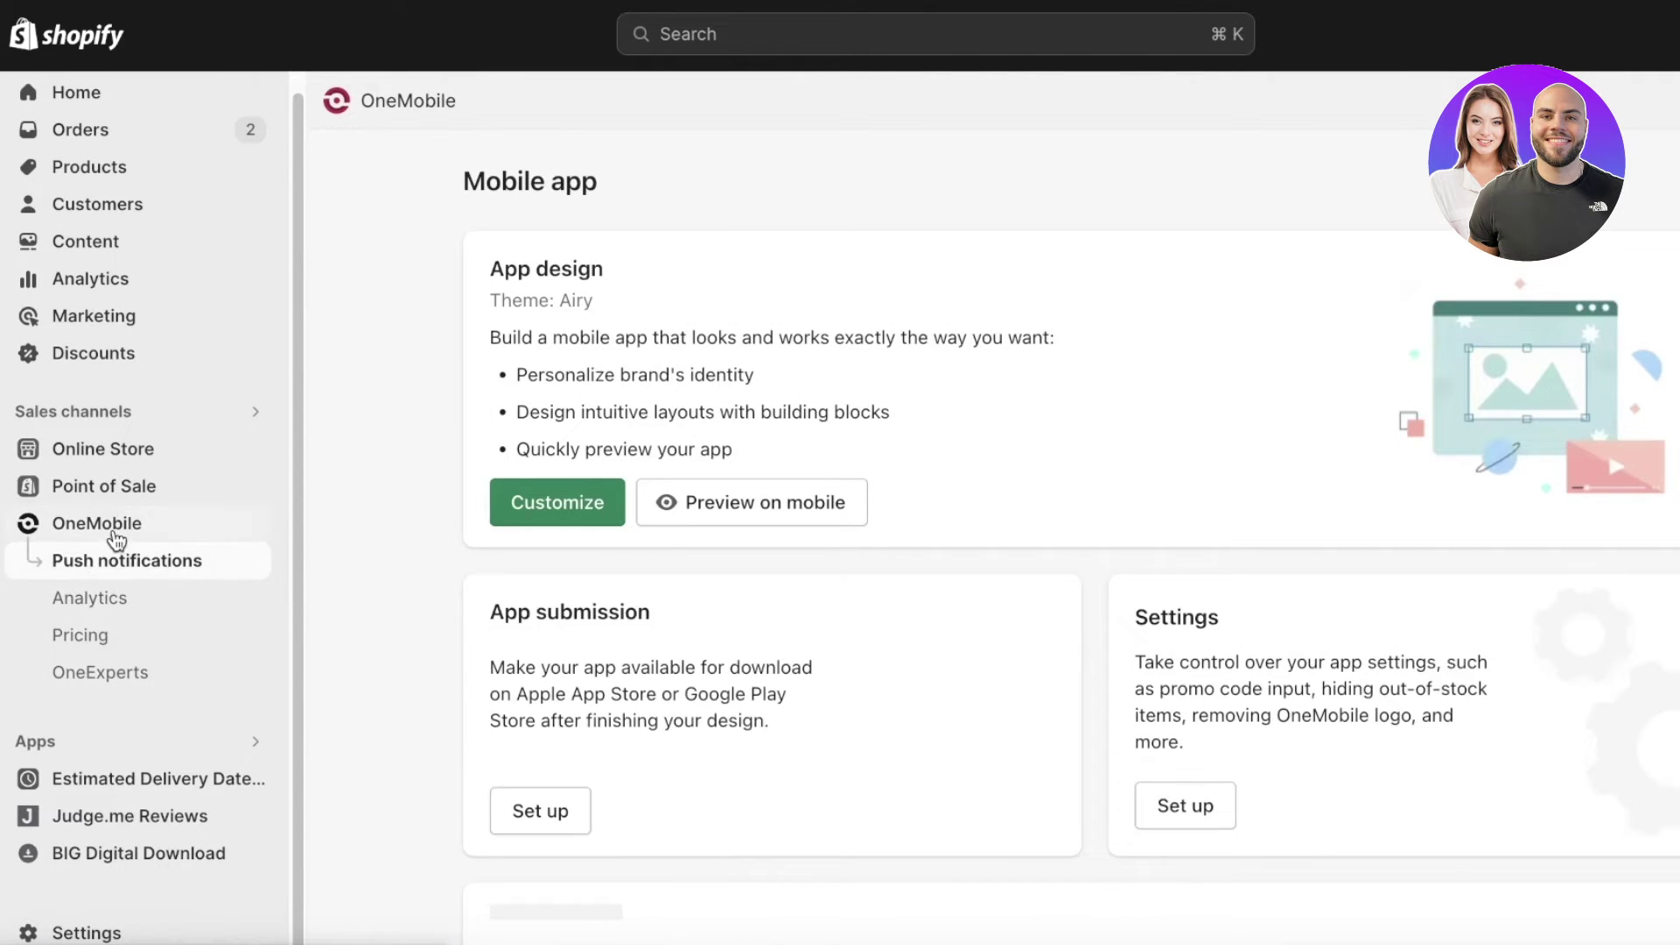
Check the BIG Digital Download dashboard, then return to the store's Products list.
scroll(1171, 388, "down", 10)
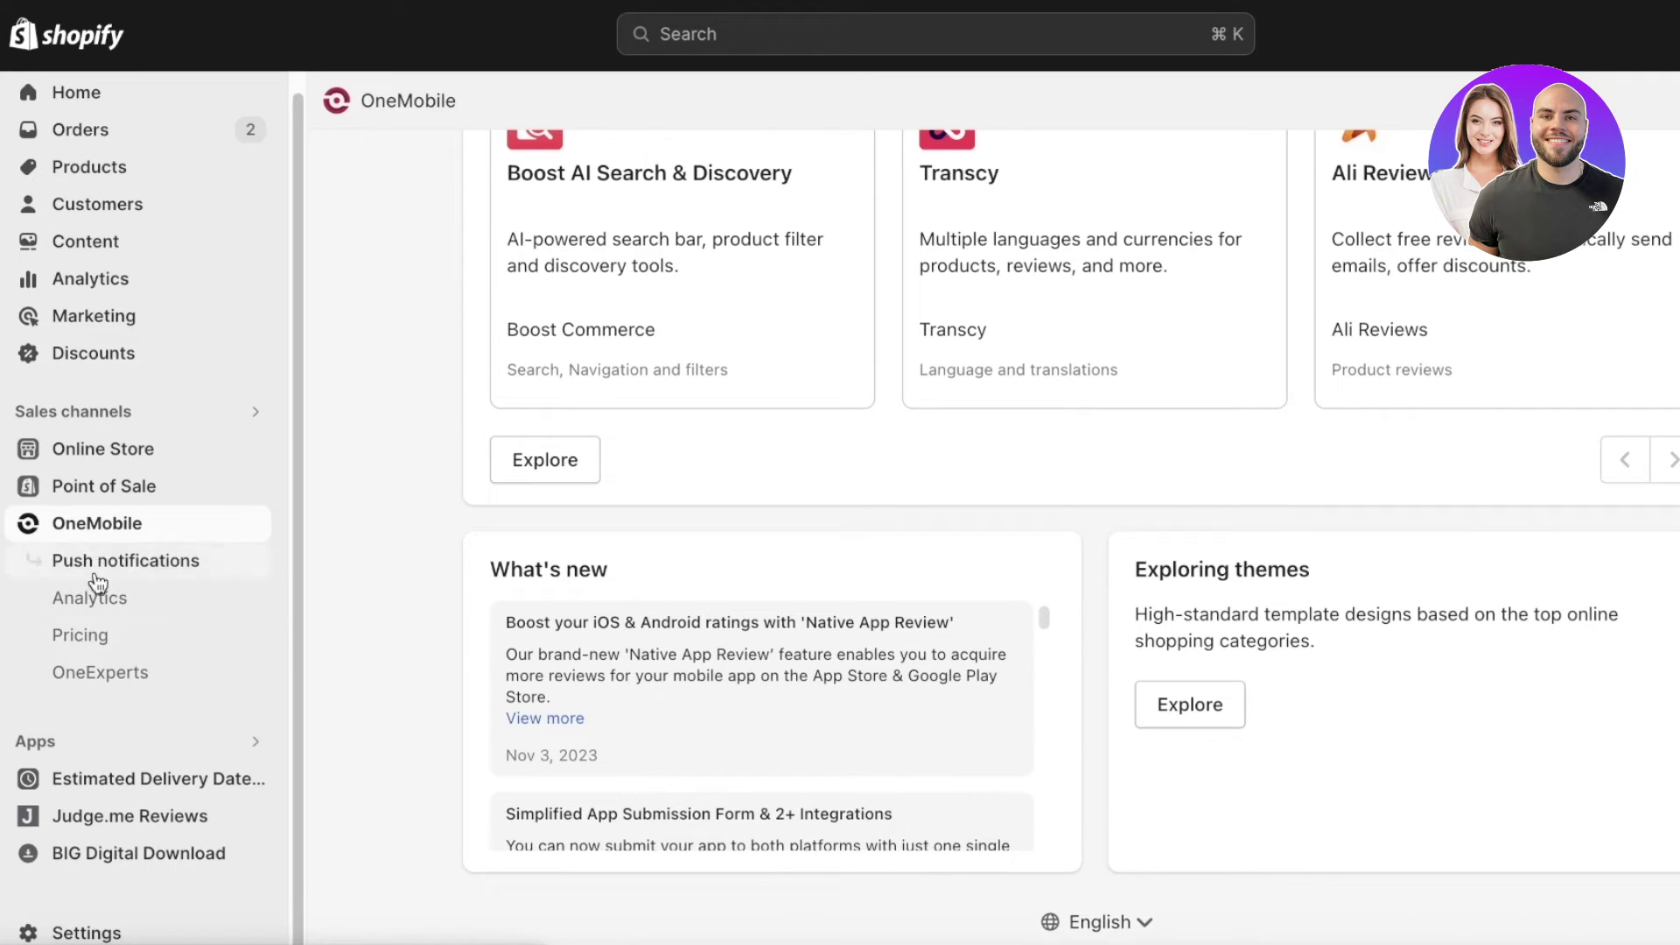
left_click(106, 866)
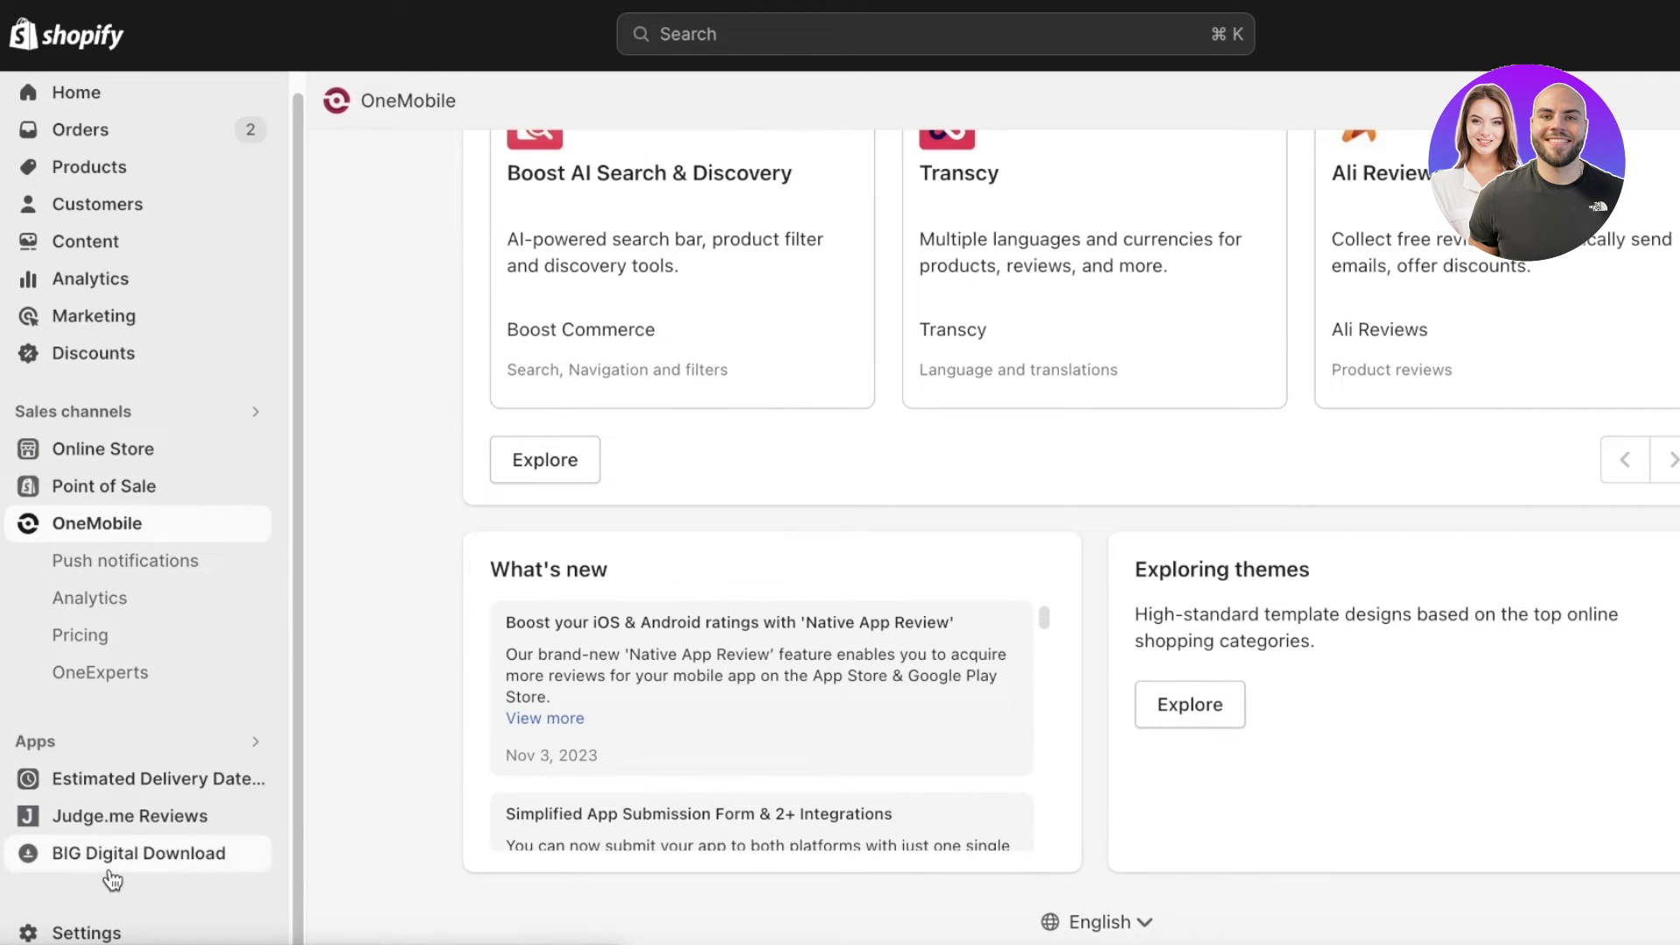
scroll(682, 368, "down", 7)
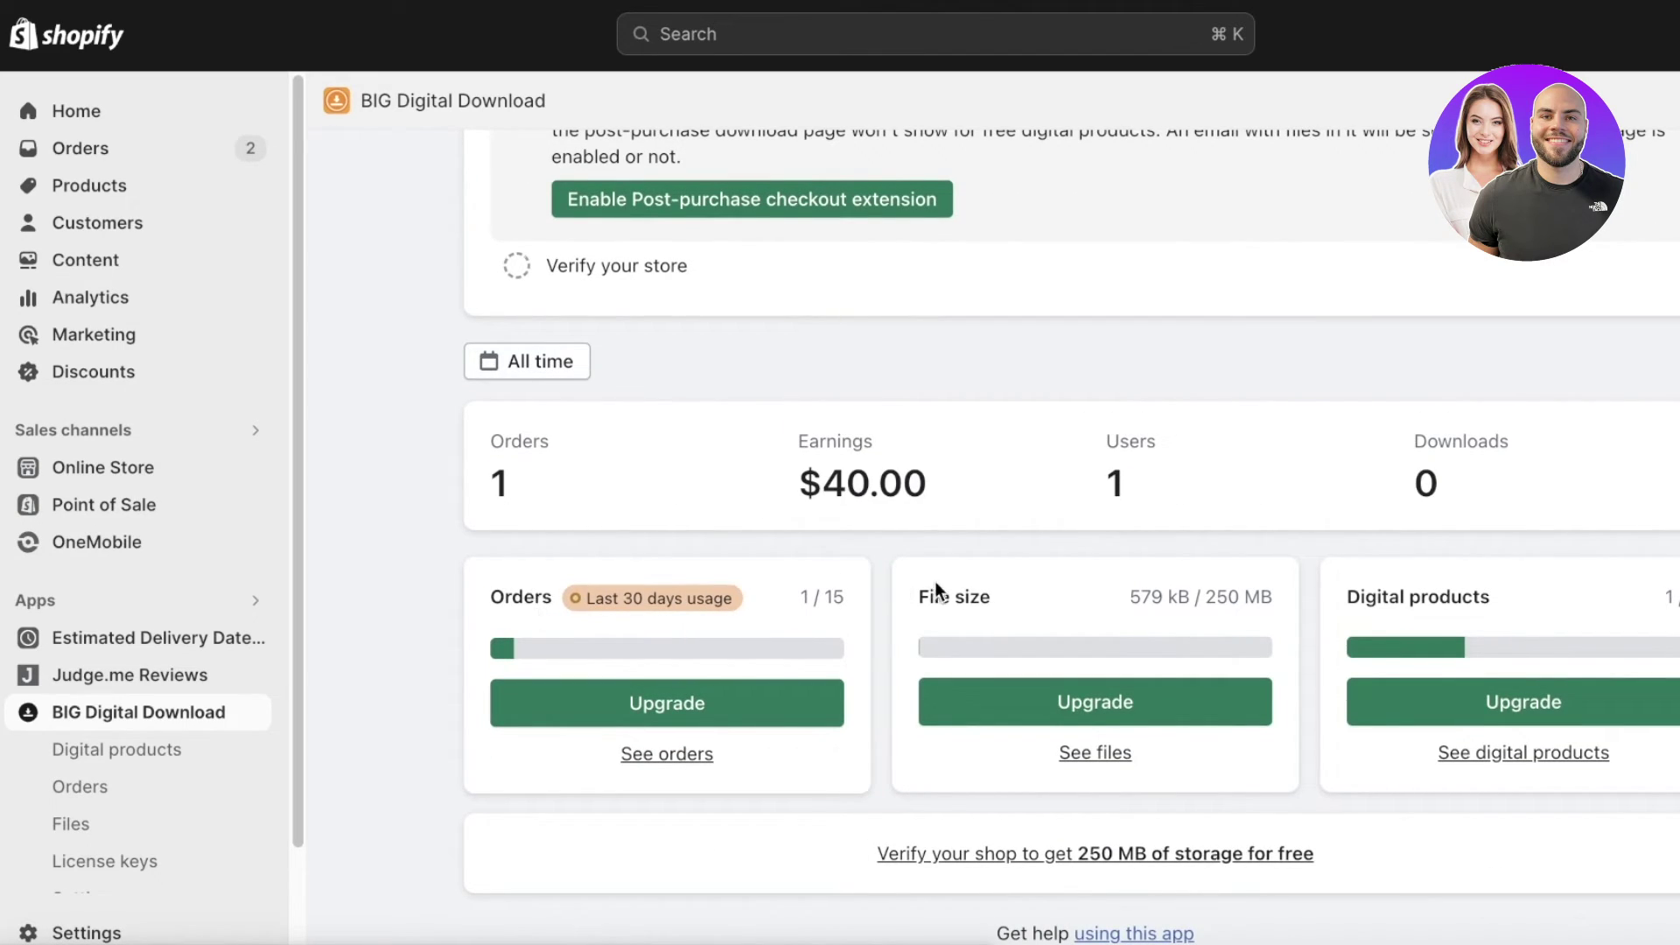
scroll(781, 477, "up", 7)
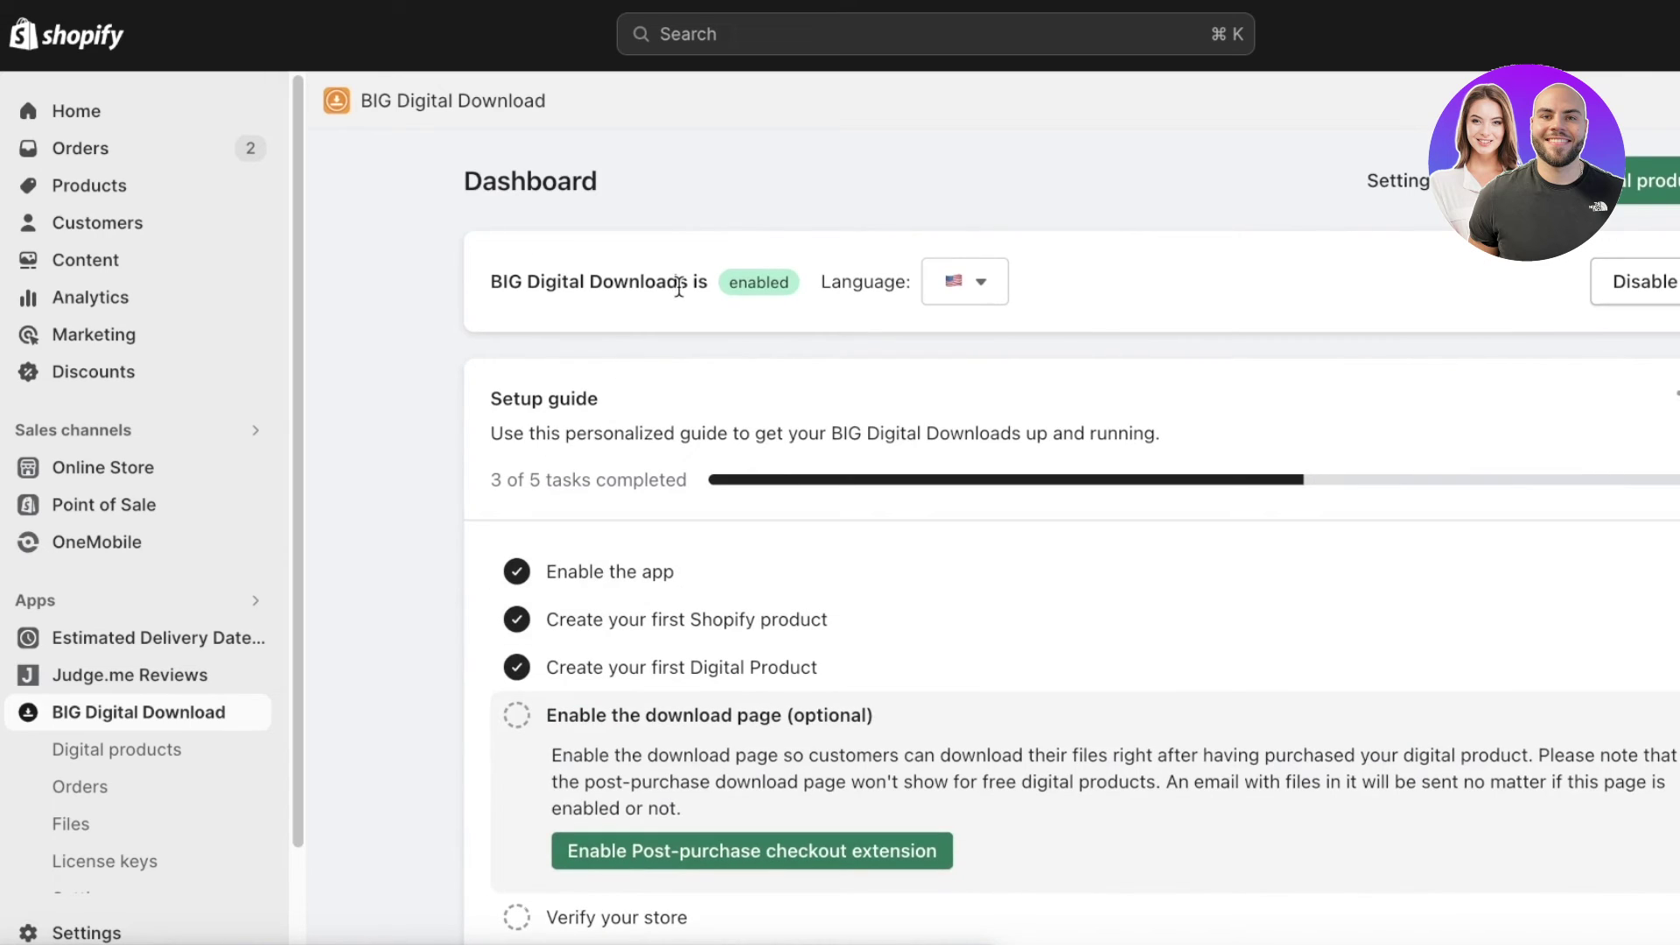
scroll(486, 318, "down", 1)
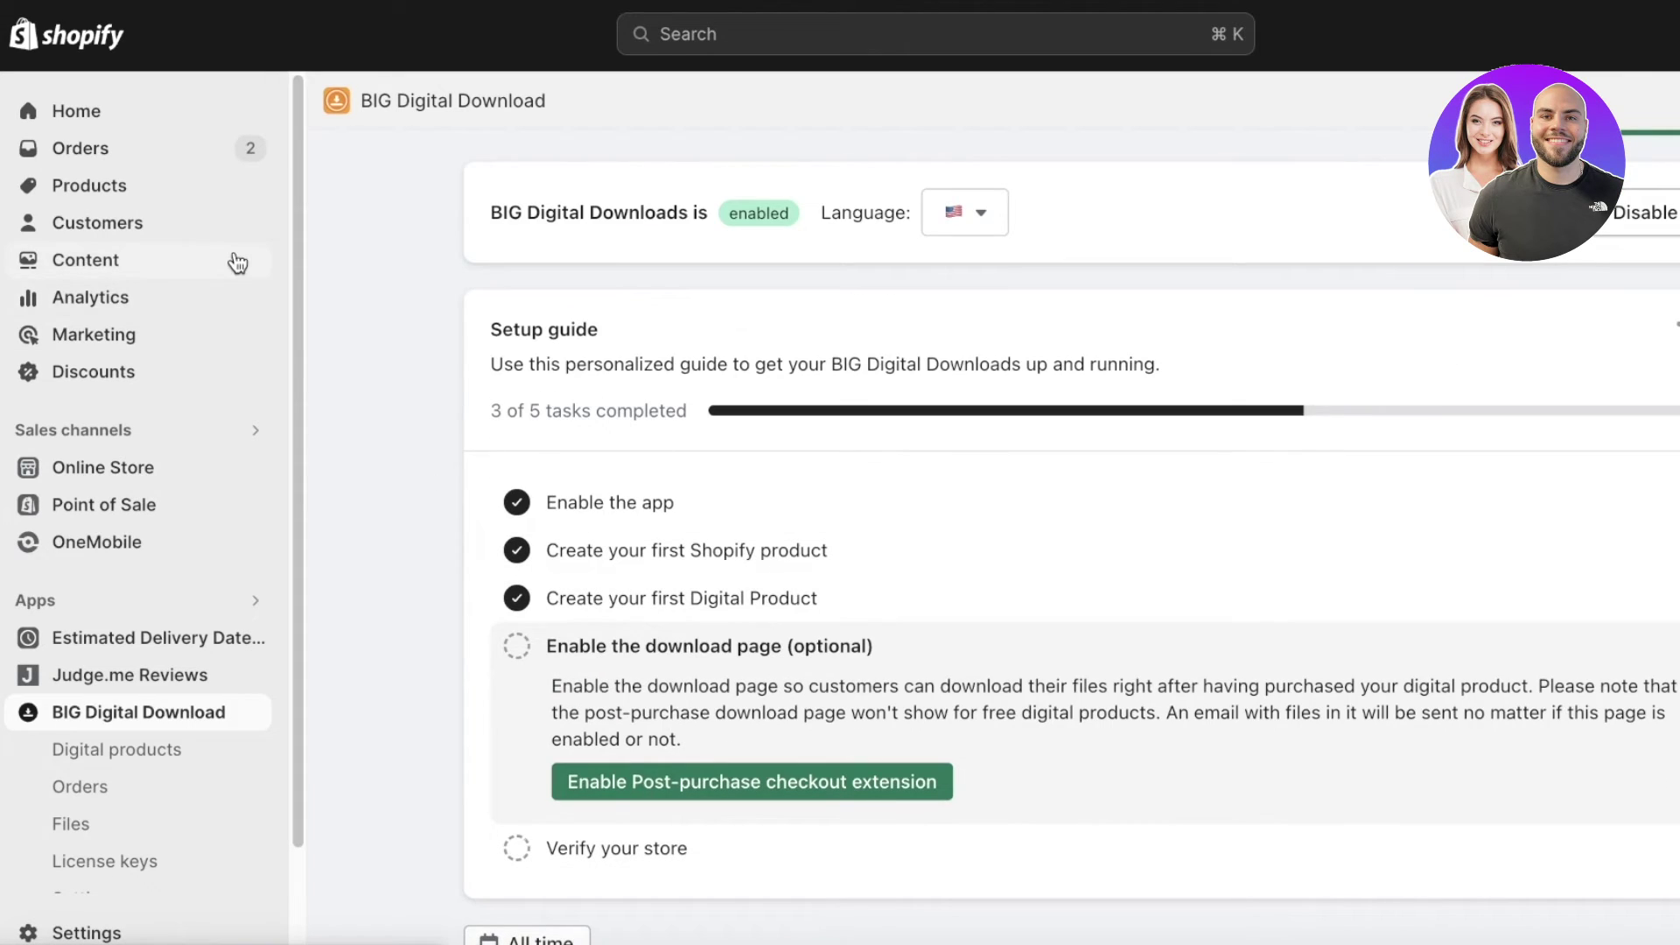
left_click(68, 191)
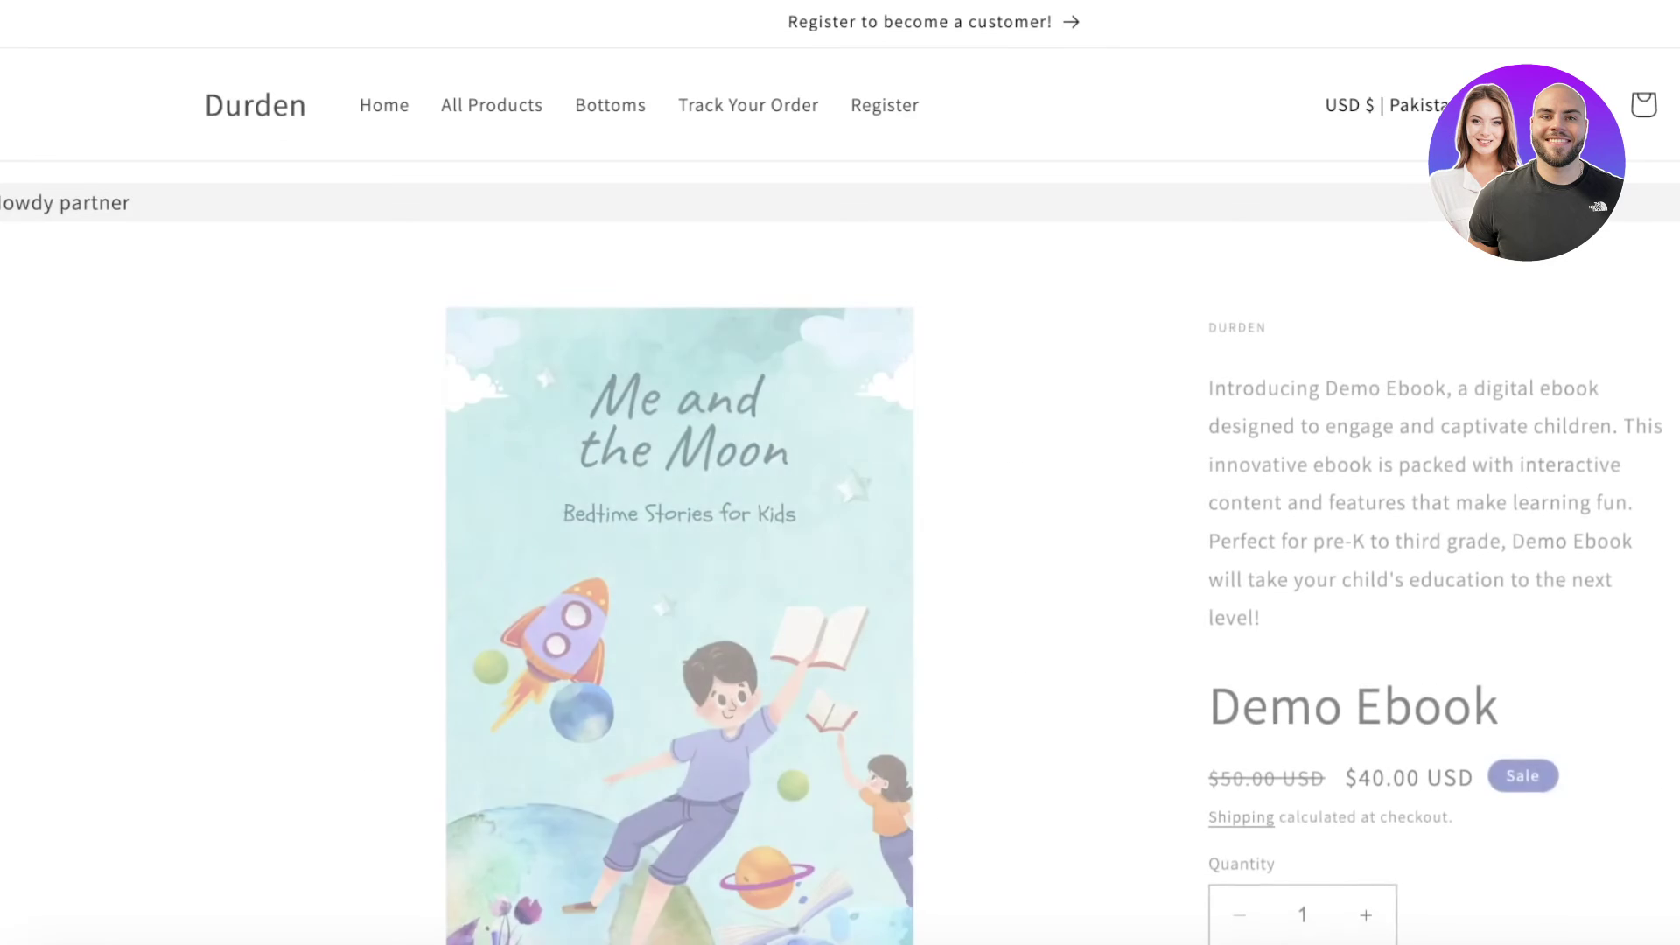
Autofill the contact email and billing address on the Demo Ebook checkout.
scroll(1387, 739, "down", 3)
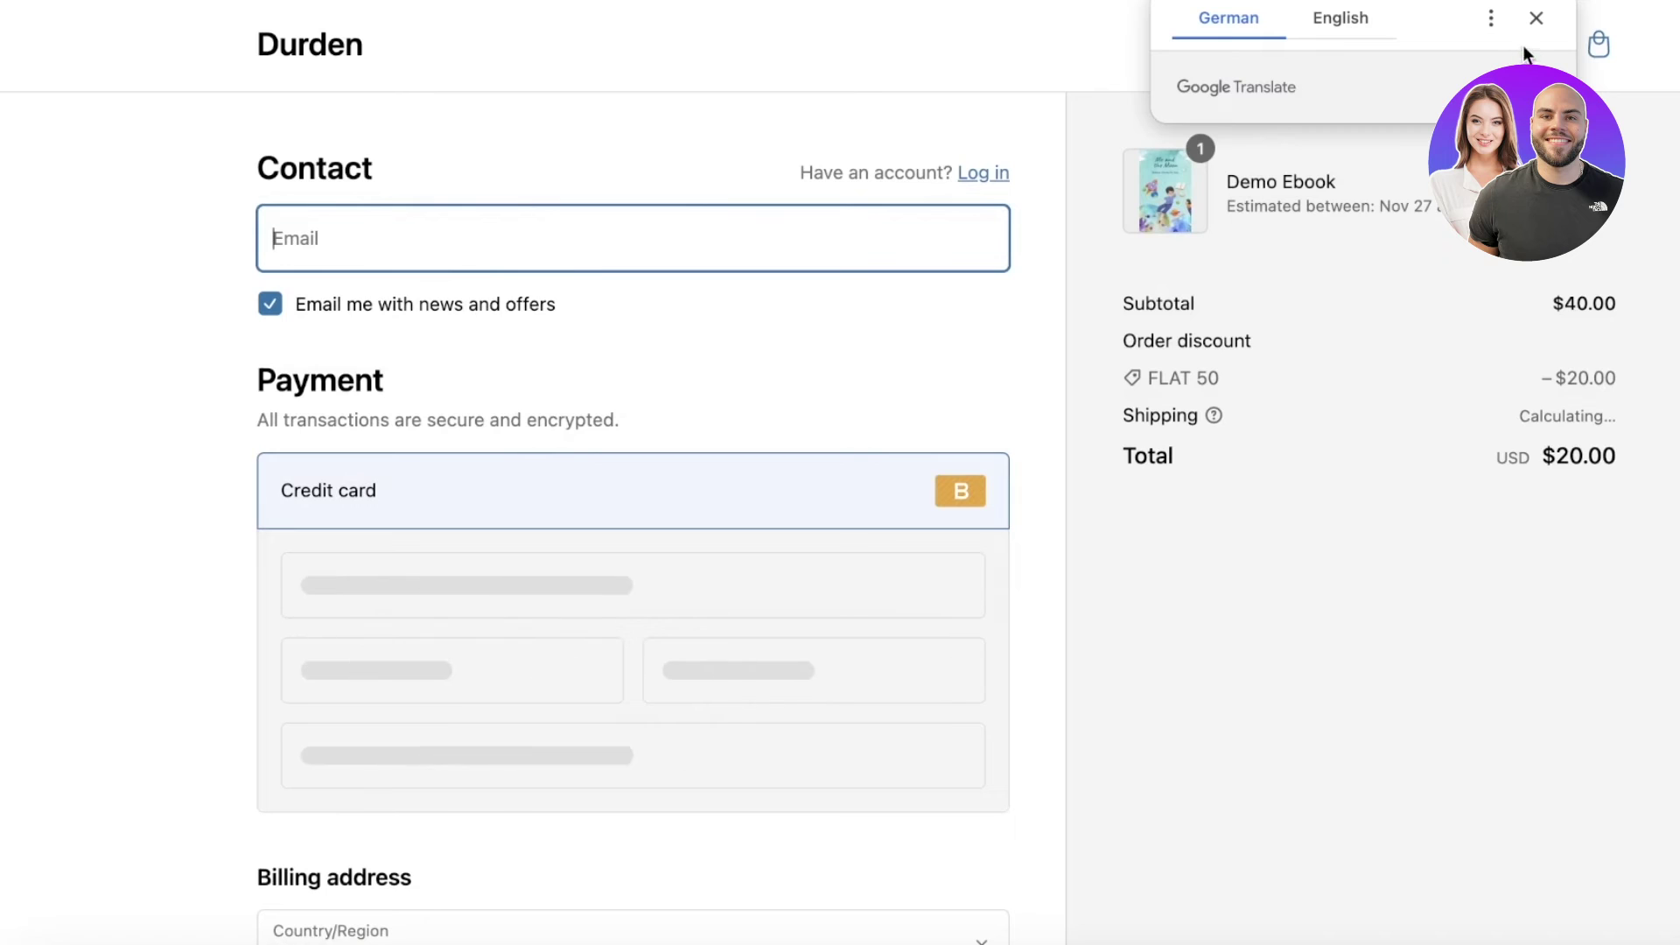
left_click(1536, 19)
left_click(720, 234)
left_click(593, 316)
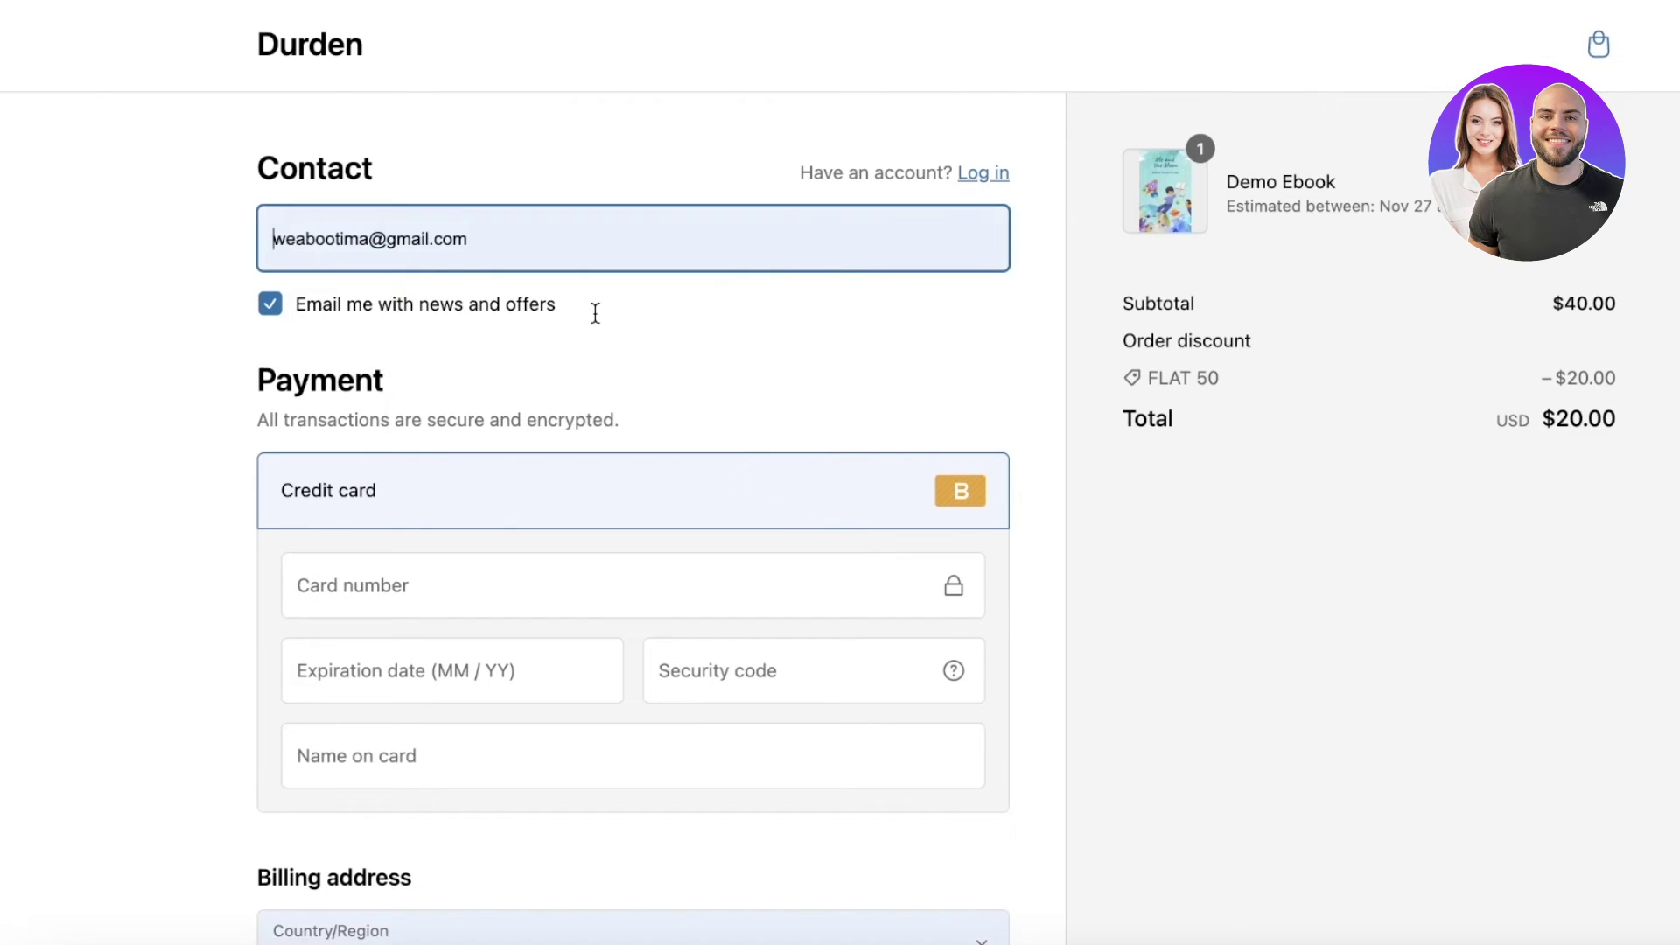
Pay $20.00 with test card 1 and view the thank-you page's Download button.
scroll(522, 473, "down", 8)
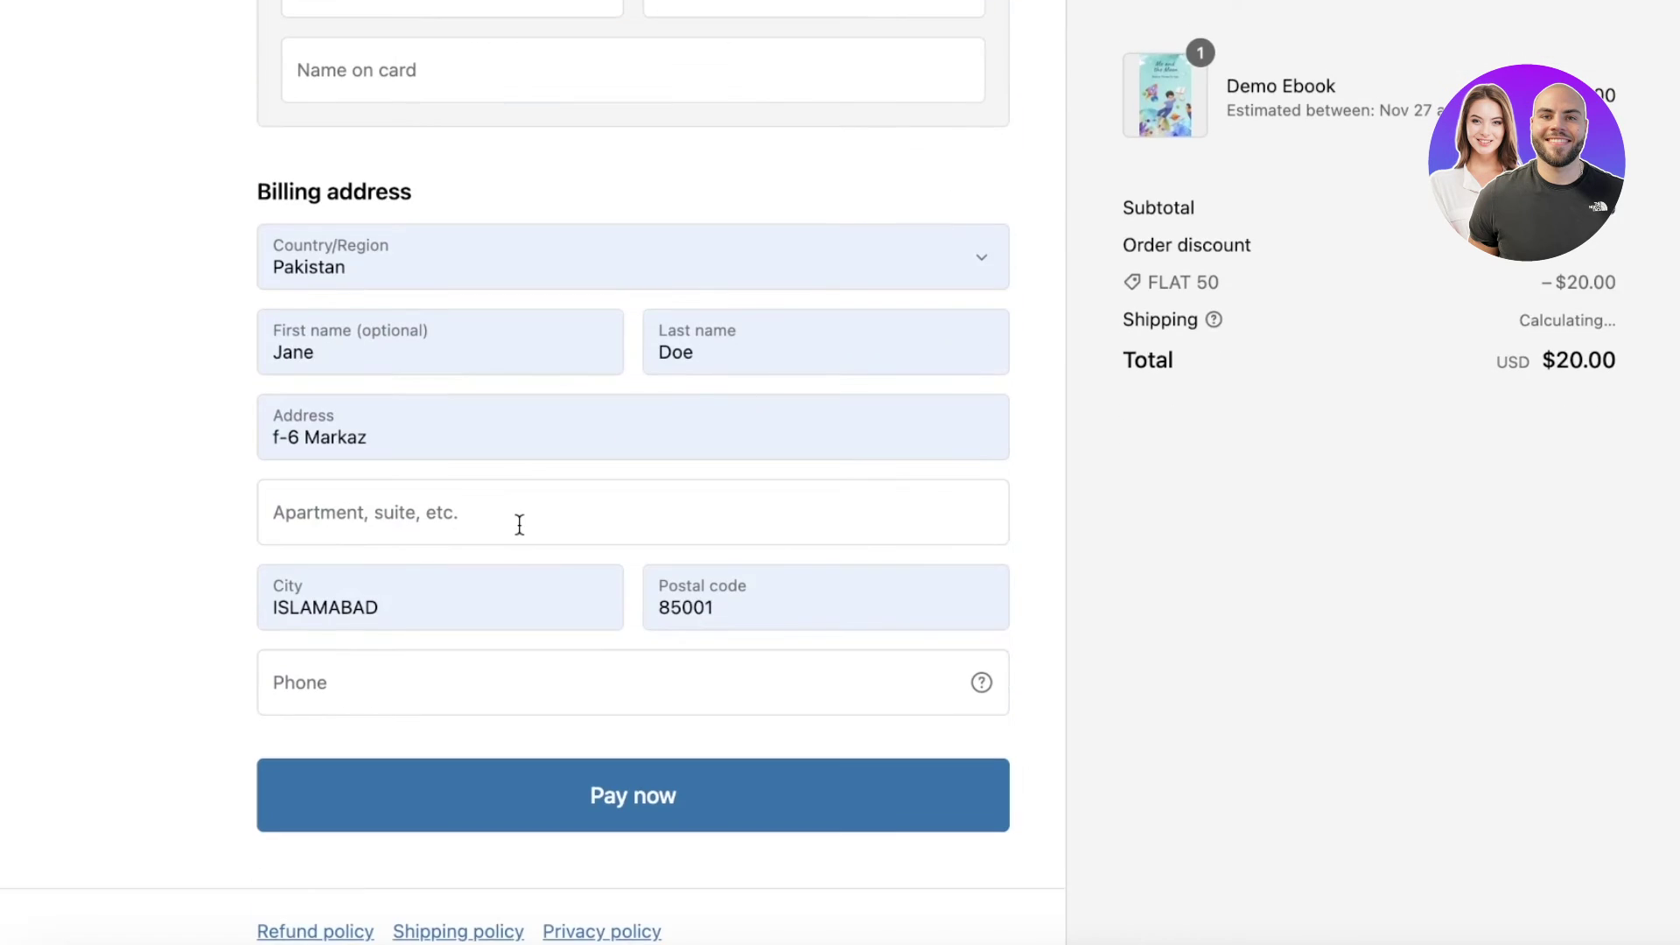
left_click(562, 793)
scroll(577, 481, "up", 5)
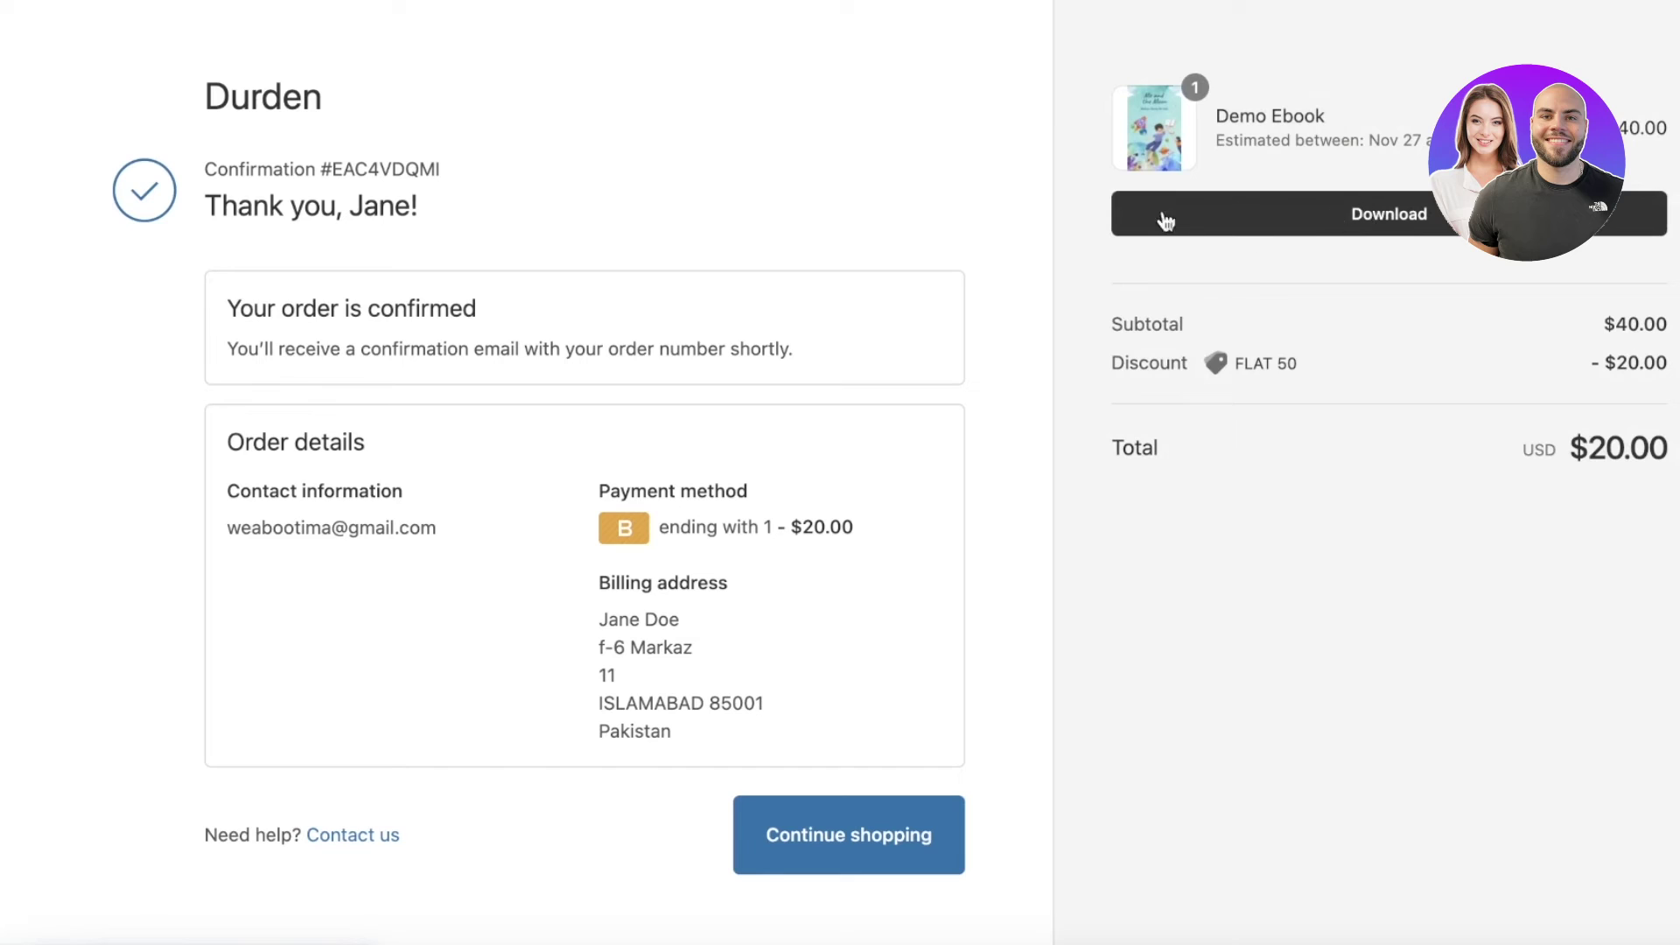
Download the purchased Demo Ebook, then return to the admin Home dashboard showing 2 orders.
left_click(1342, 219)
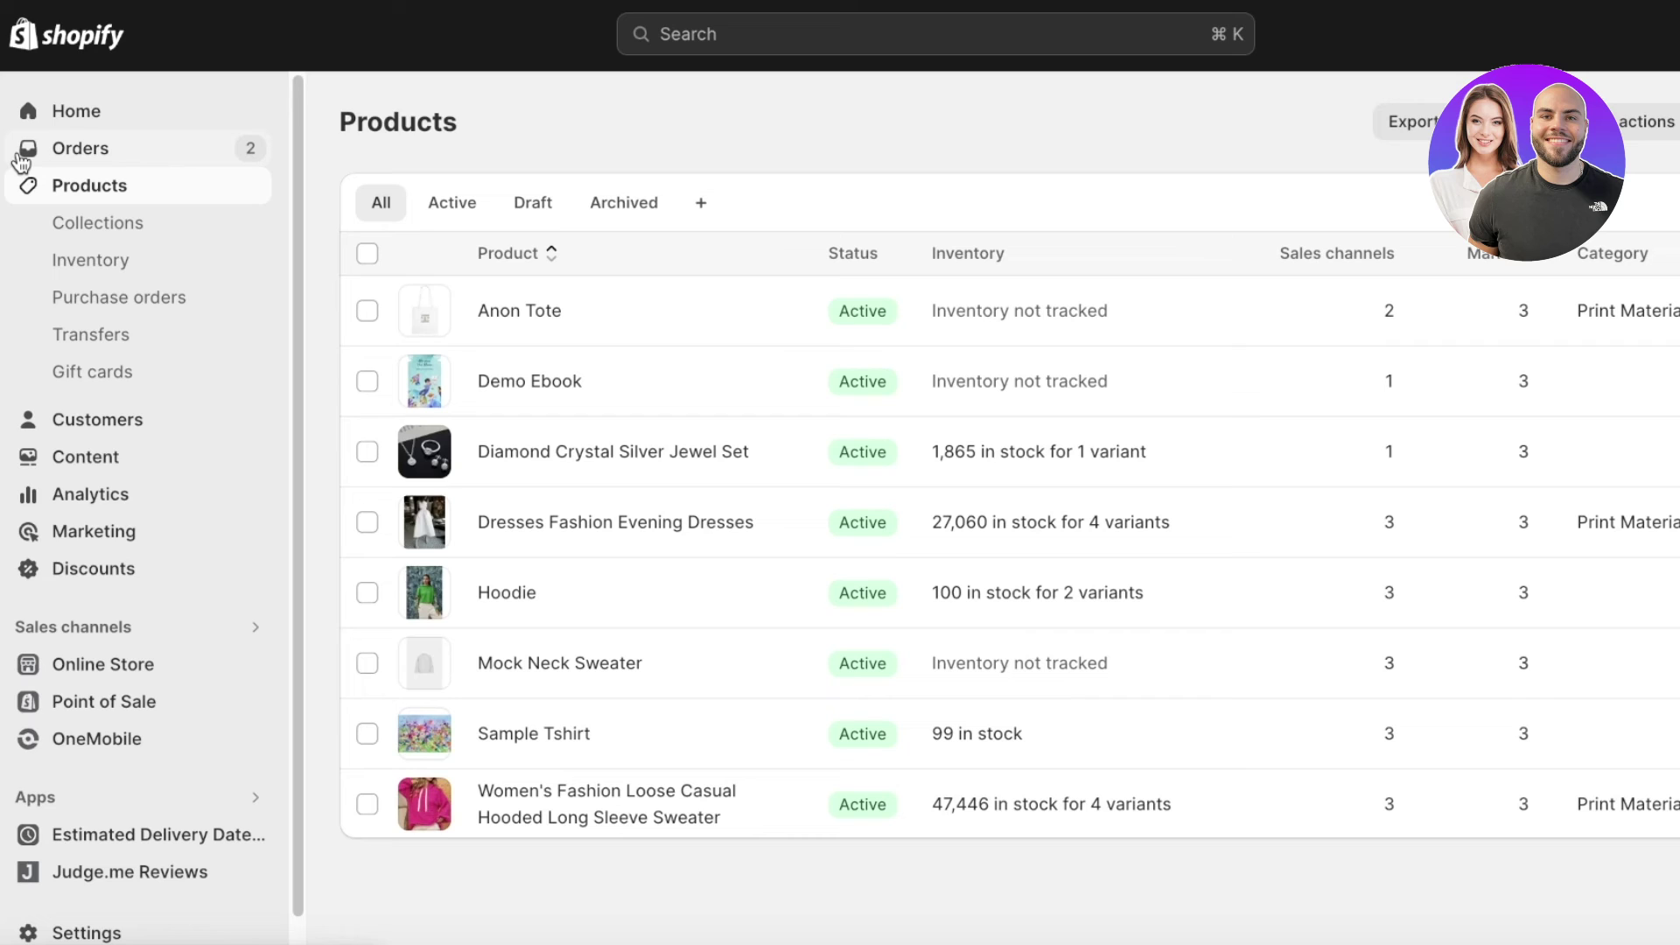
left_click(73, 107)
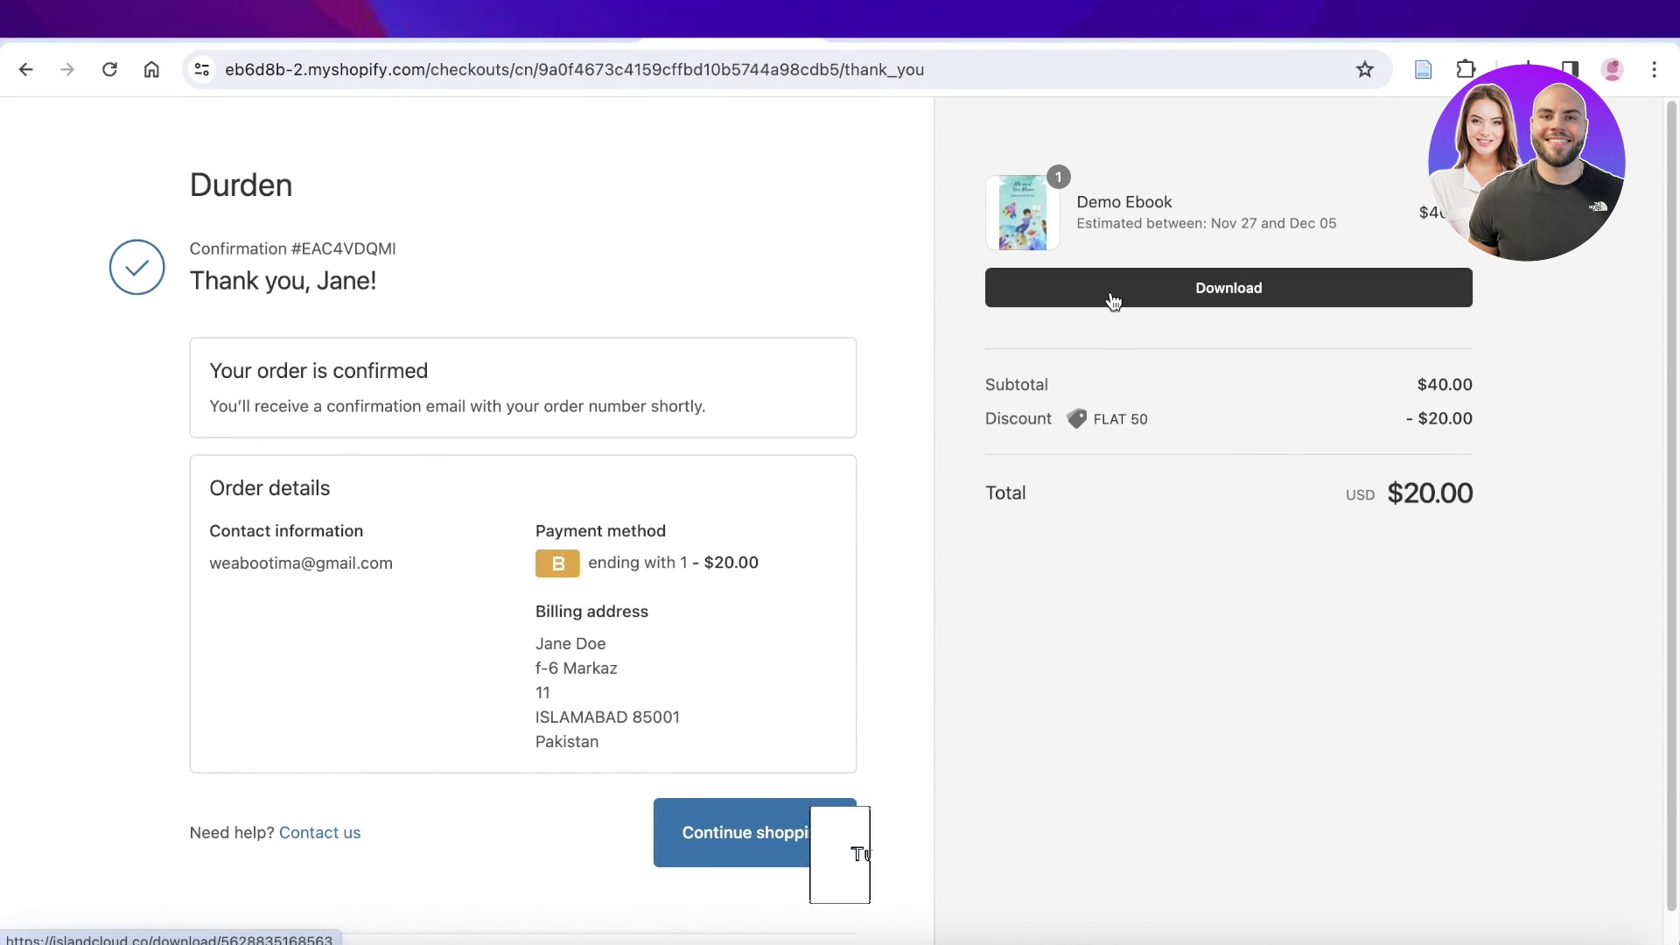
left_click(548, 41)
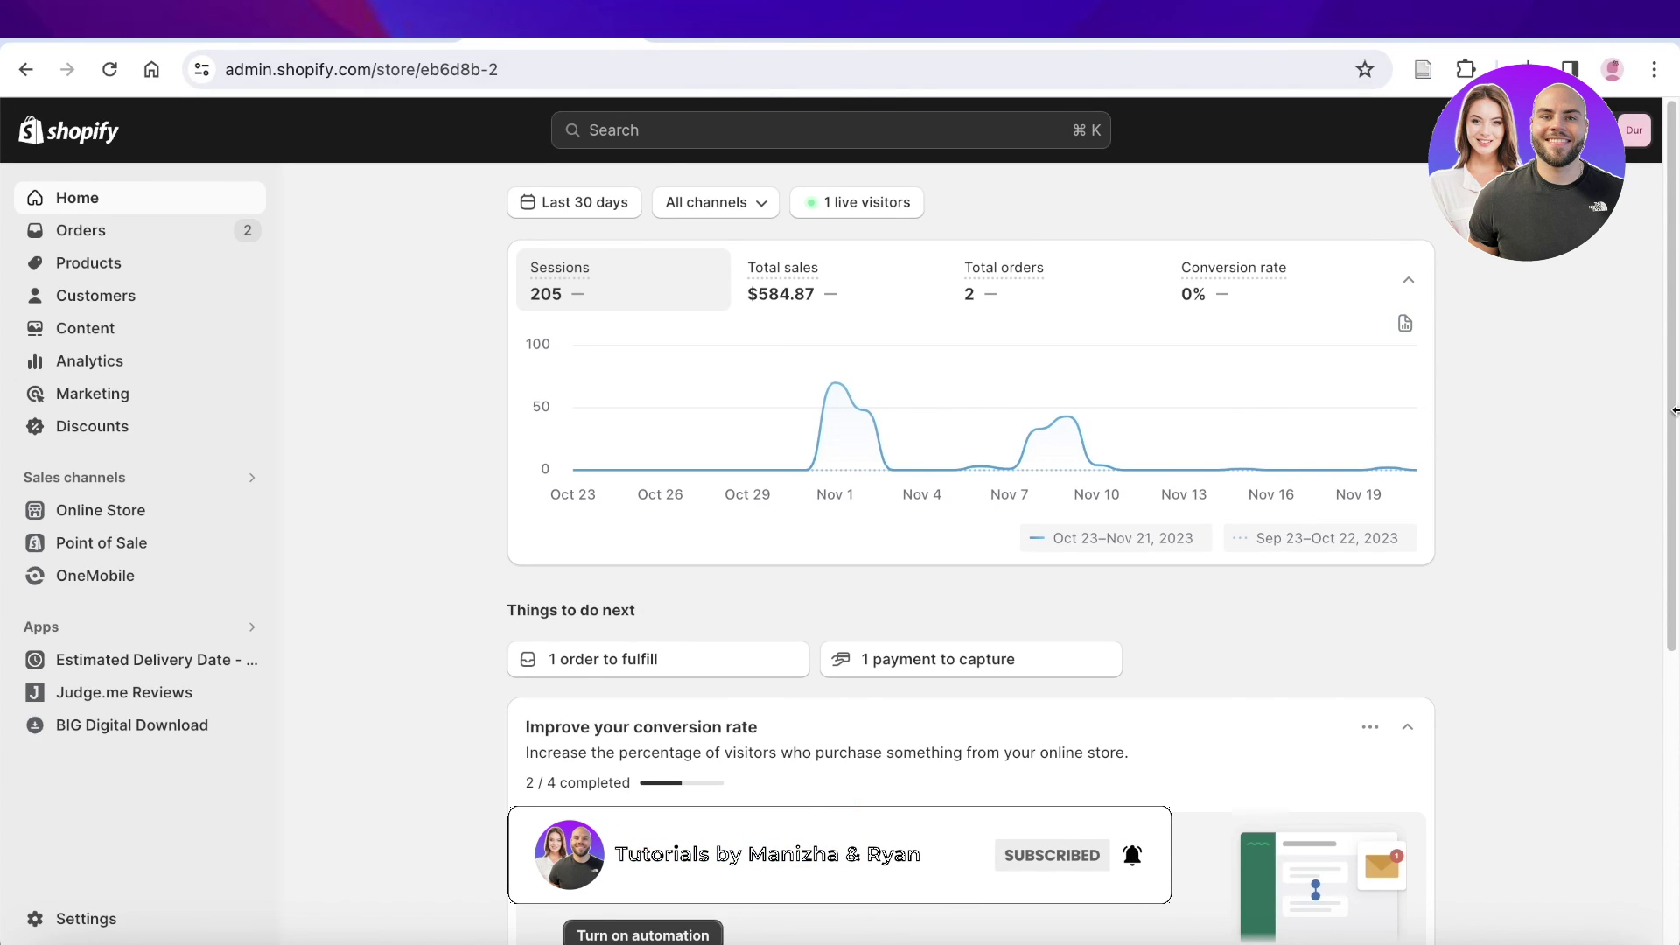